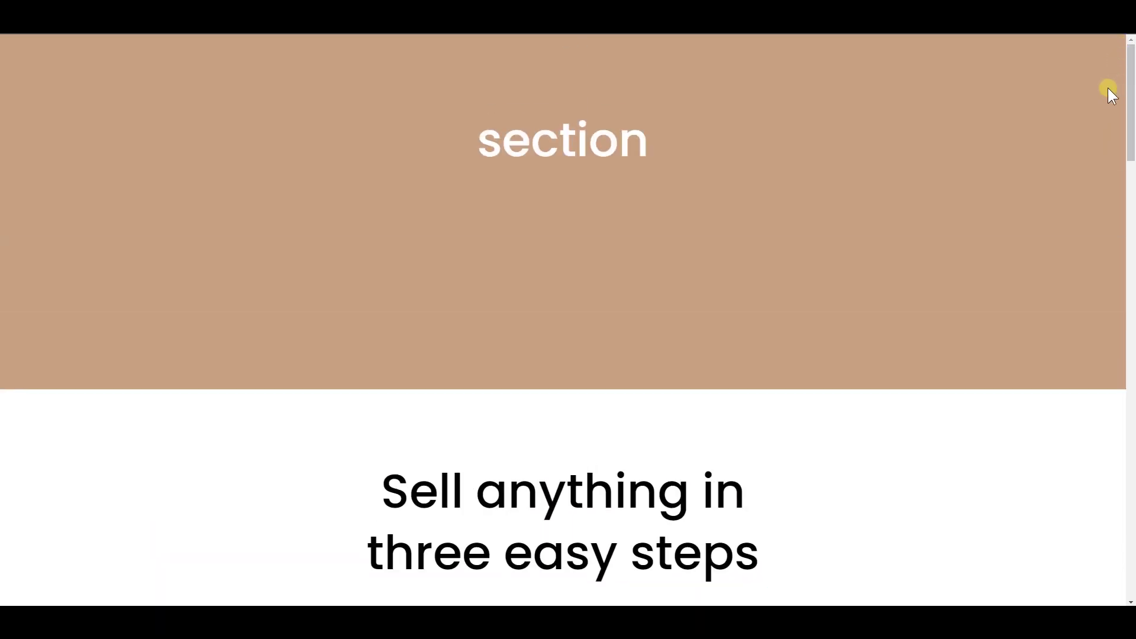
# Step: Preview the finished page in mobile device emulation as an iPhone 12 Pro at 390 × 844 and reload it
pyautogui.hotkey('ctrl', 'shift', 'i')
pyautogui.moveTo(852, 127); pyautogui.dragTo(1135, 123)
pyautogui.hotkey('ctrl', 'shift', 'm')
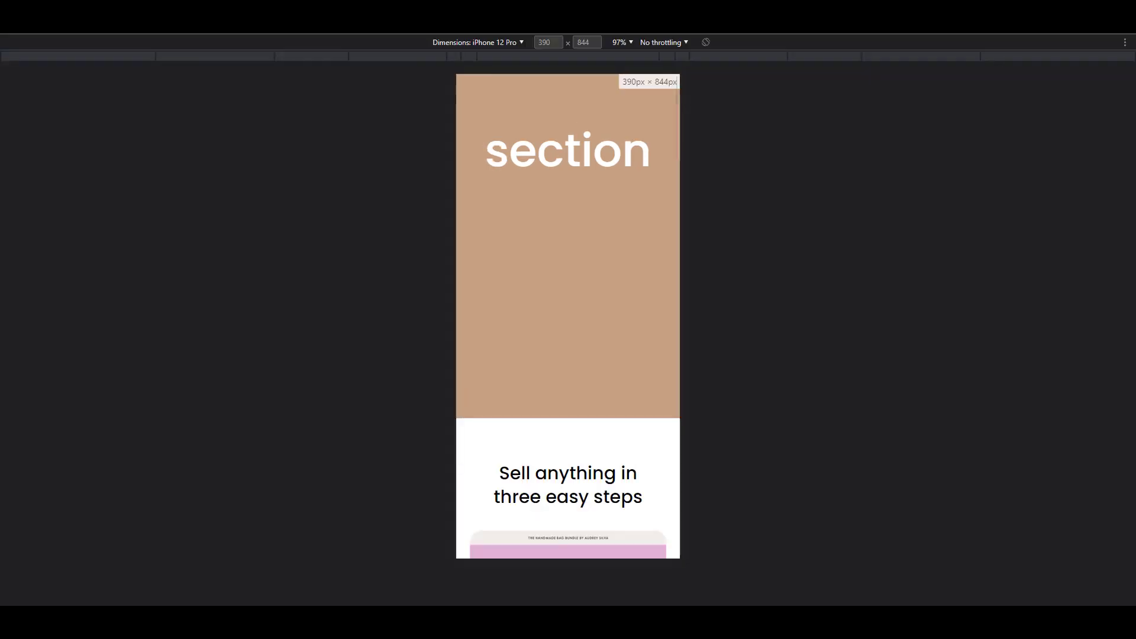
pyautogui.scroll(-10, 619, 273)
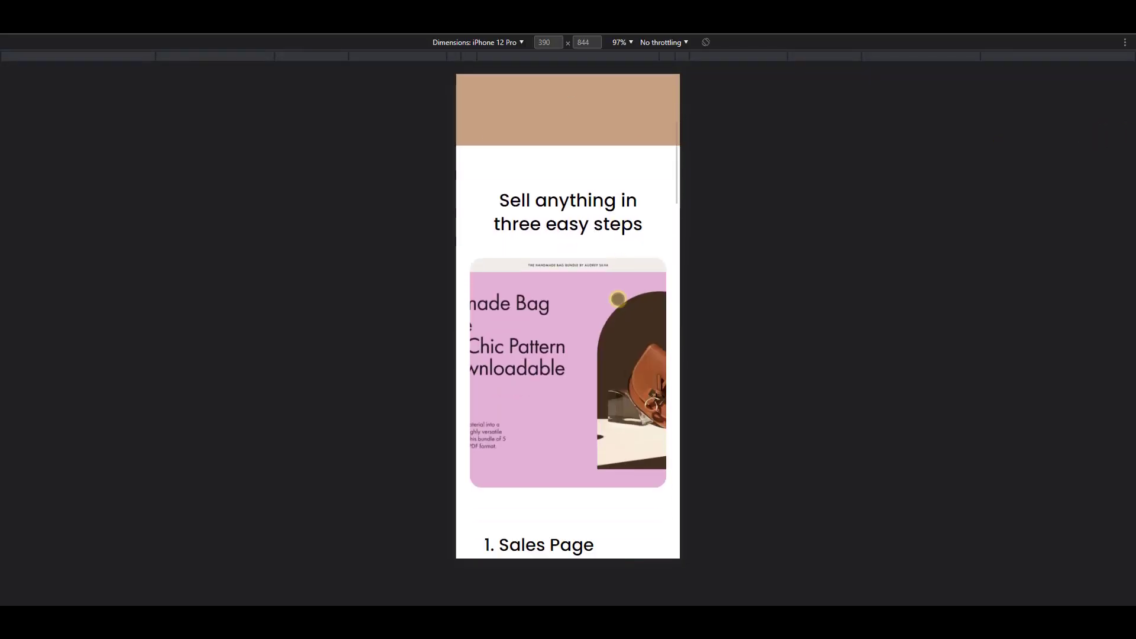
pyautogui.scroll(-10, 618, 325)
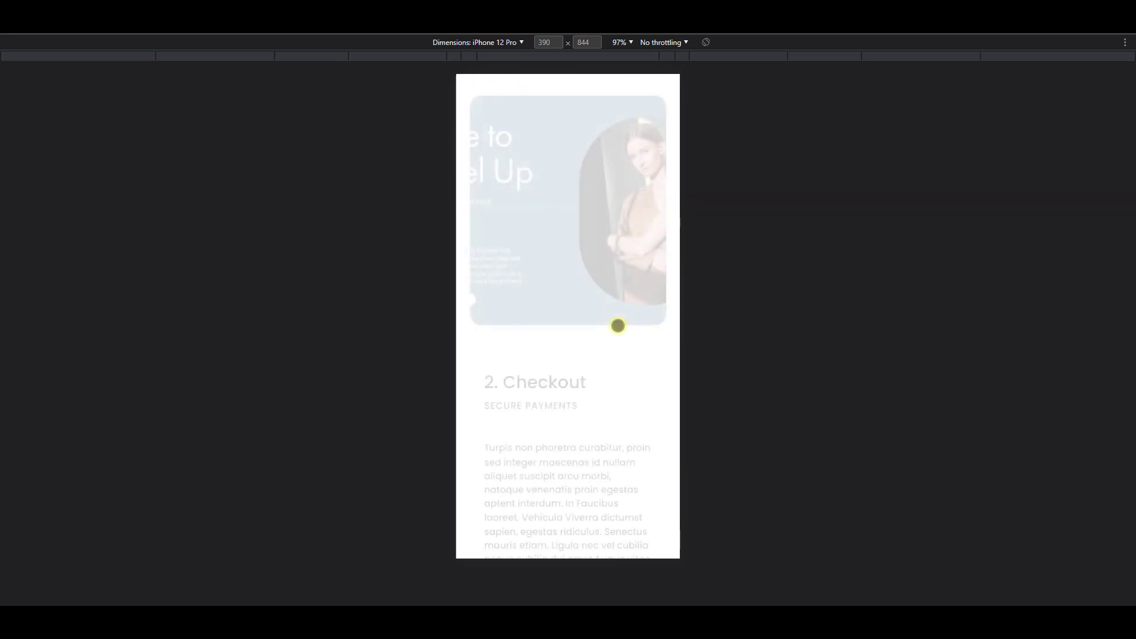
pyautogui.scroll(20, 618, 325)
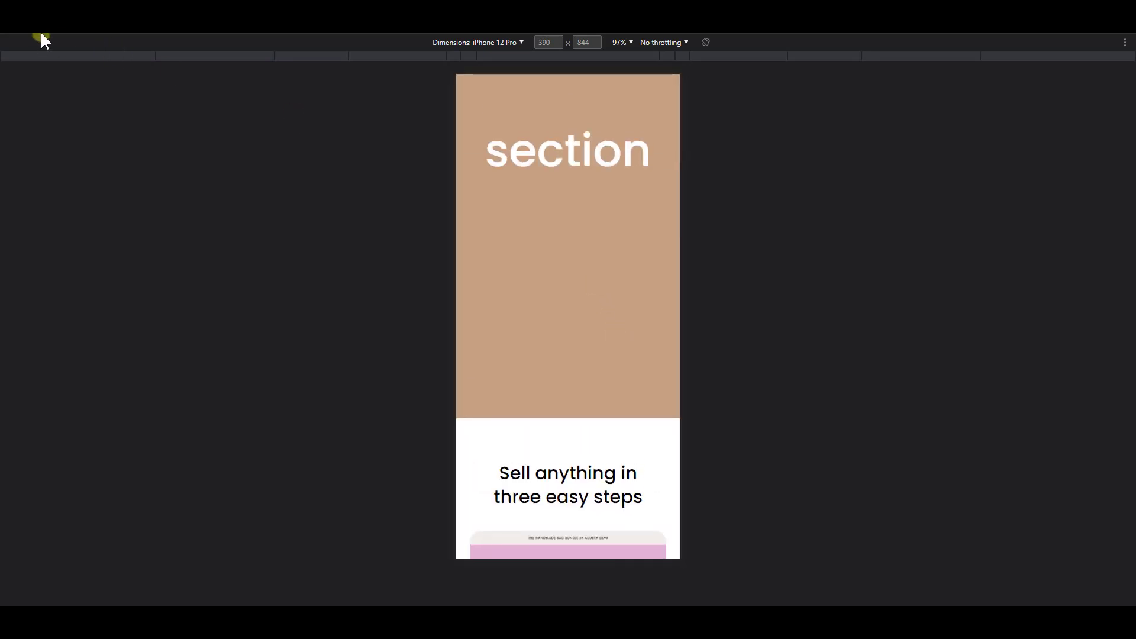
pyautogui.click(52, 30)
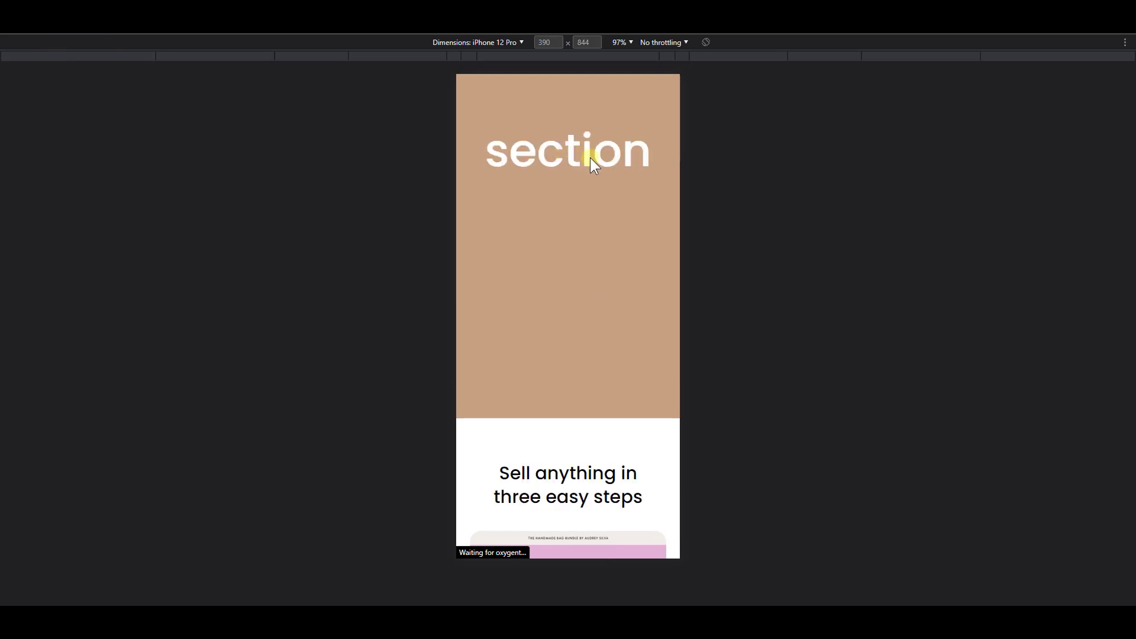
# Step: Examine how the Sales Page, Checkout and Instant Delivery blocks fade in and out while scrolling the mobile layout
pyautogui.scroll(-7, 607, 205)
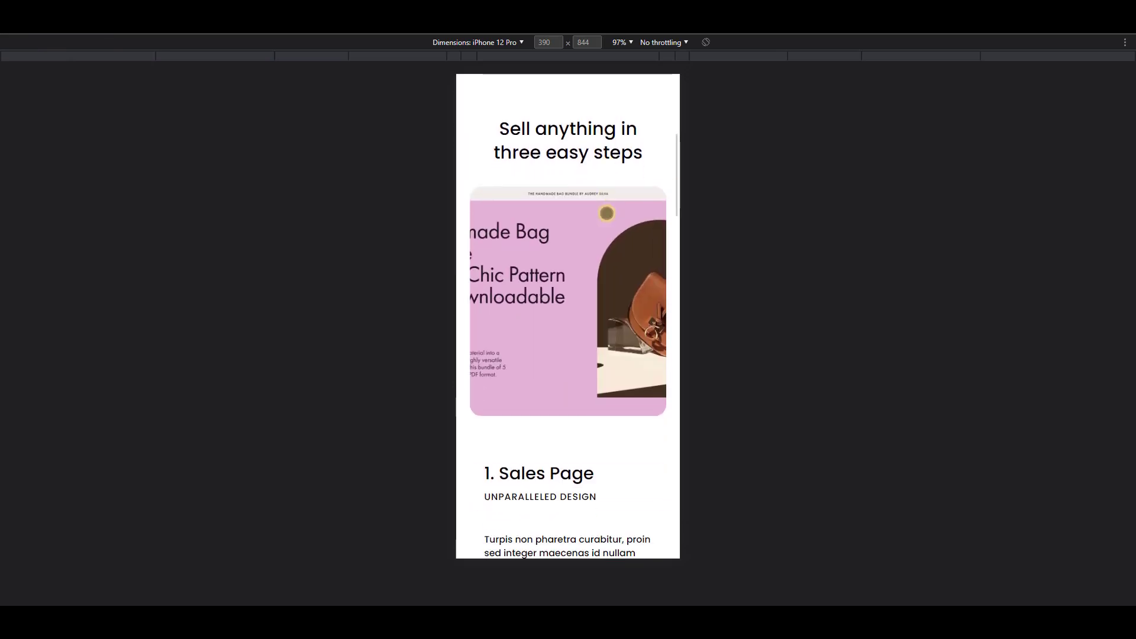
pyautogui.scroll(-8, 606, 215)
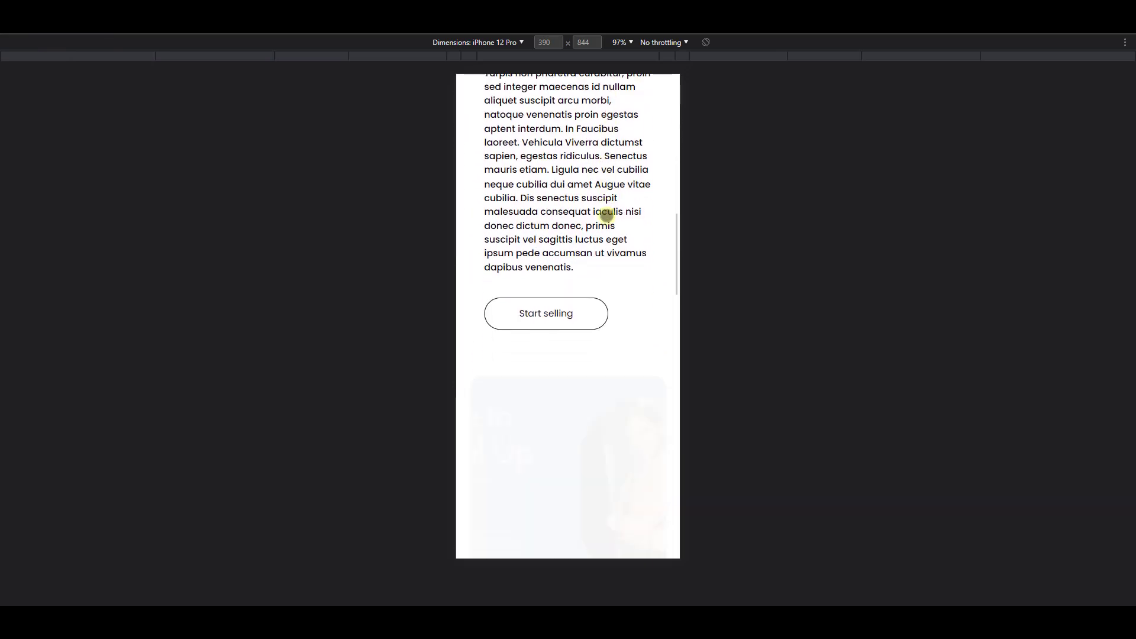
pyautogui.scroll(-8, 607, 216)
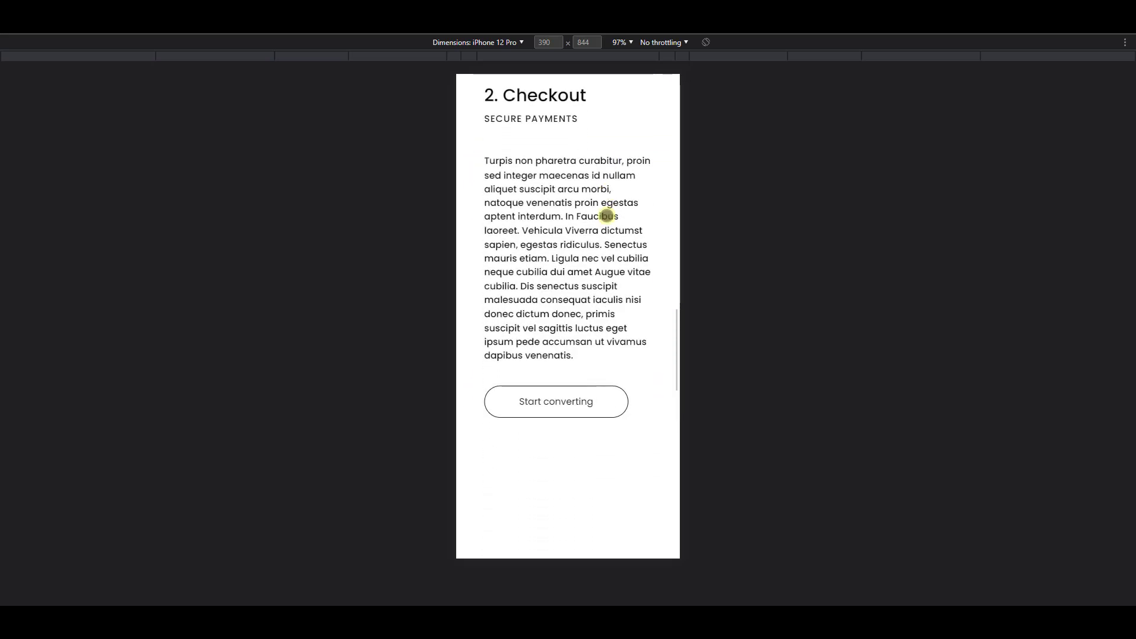
pyautogui.scroll(-8, 606, 216)
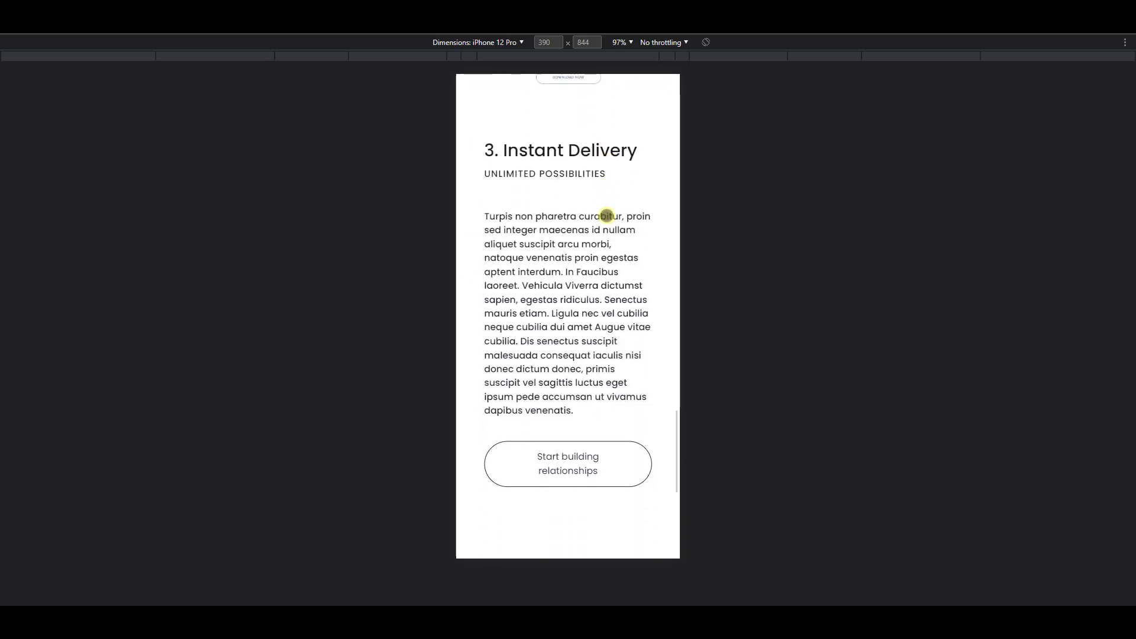
pyautogui.scroll(-4, 606, 216)
pyautogui.scroll(8, 606, 215)
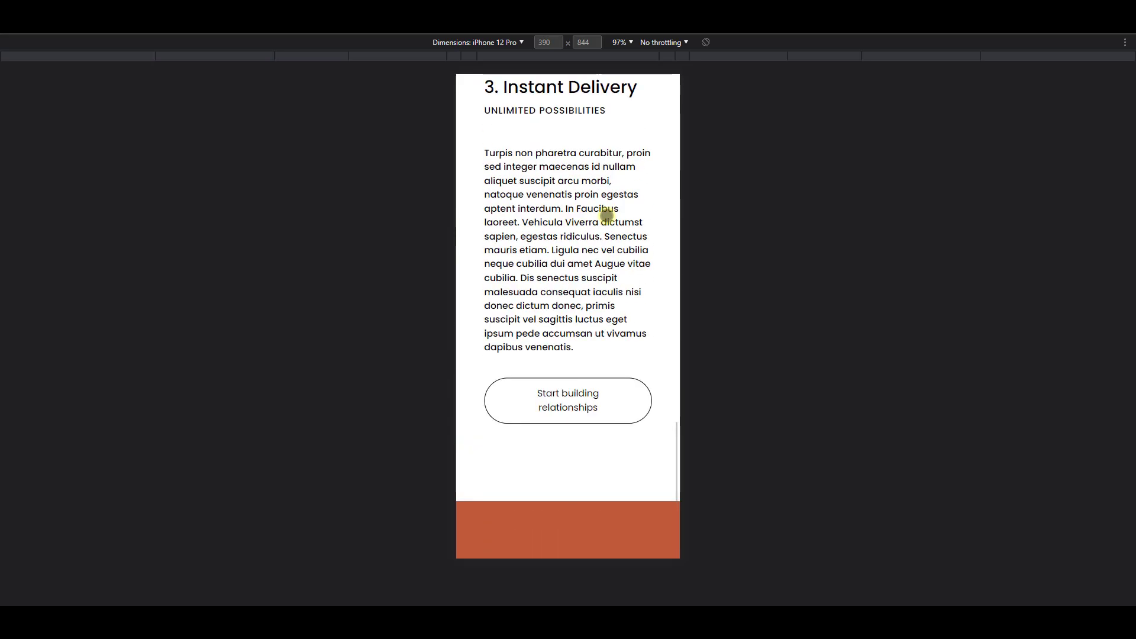
pyautogui.scroll(10, 607, 216)
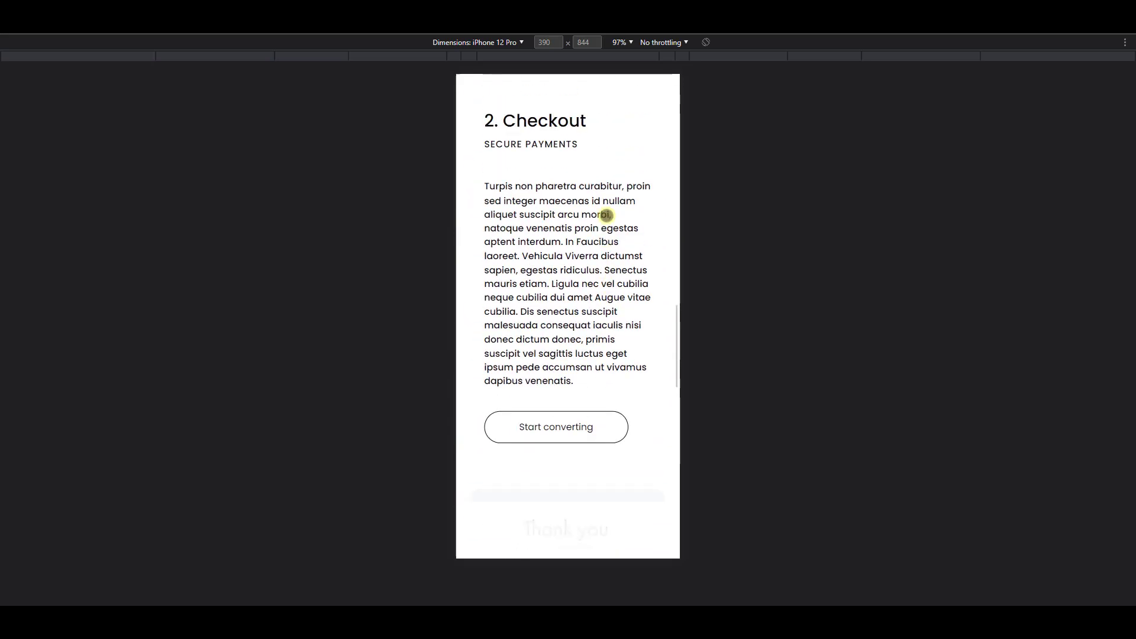
pyautogui.scroll(9, 606, 216)
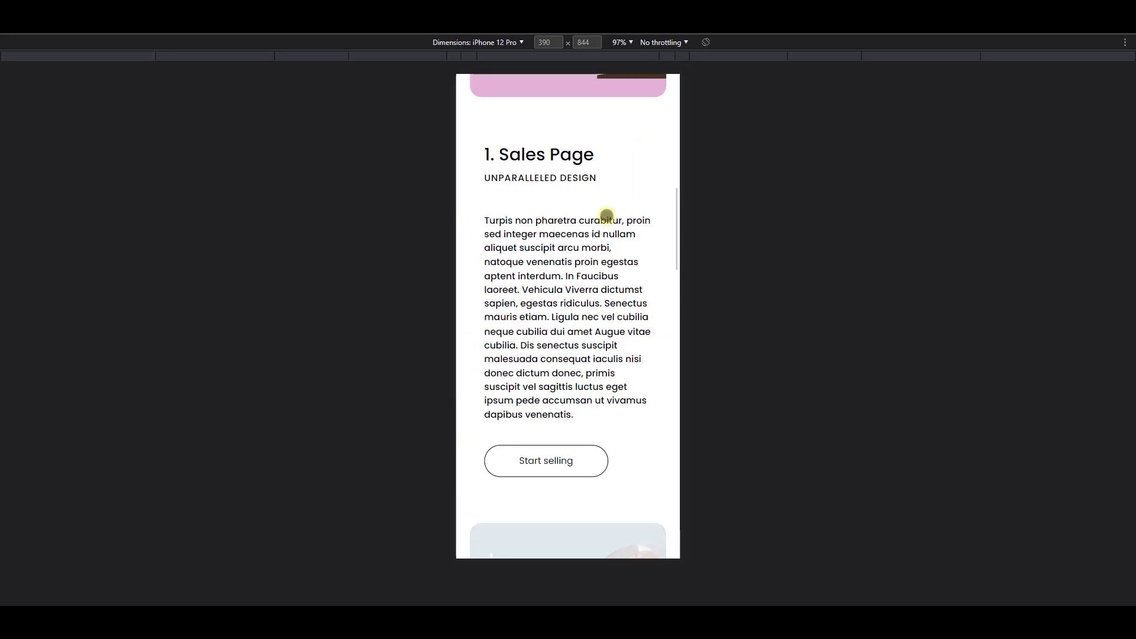
pyautogui.moveTo(1130, 211); pyautogui.dragTo(1099, 174)
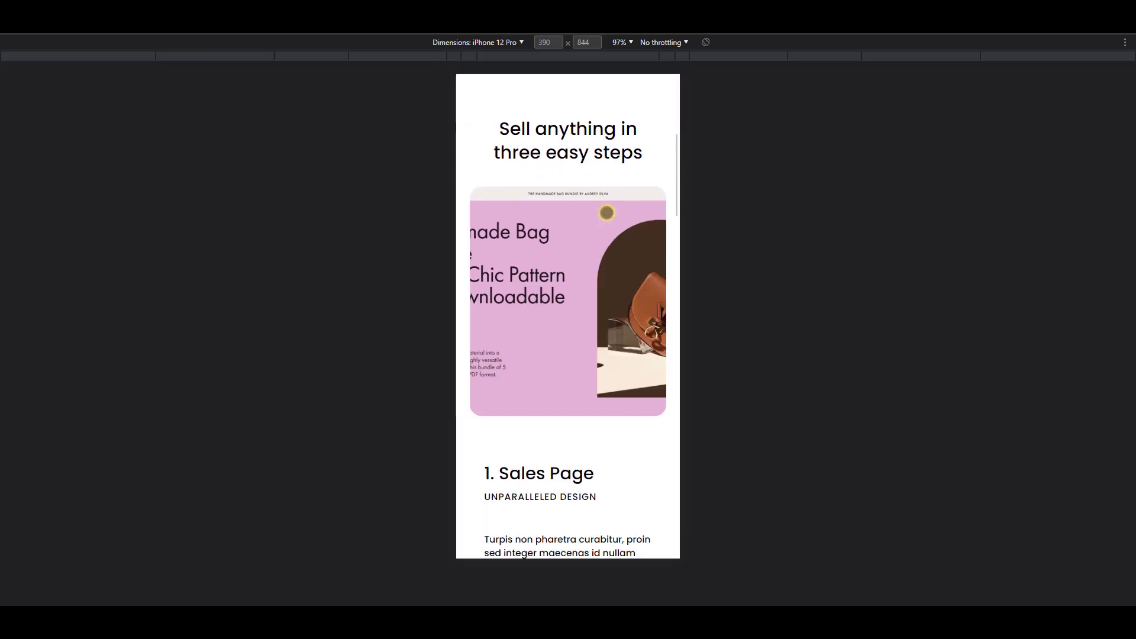
pyautogui.scroll(-7, 607, 213)
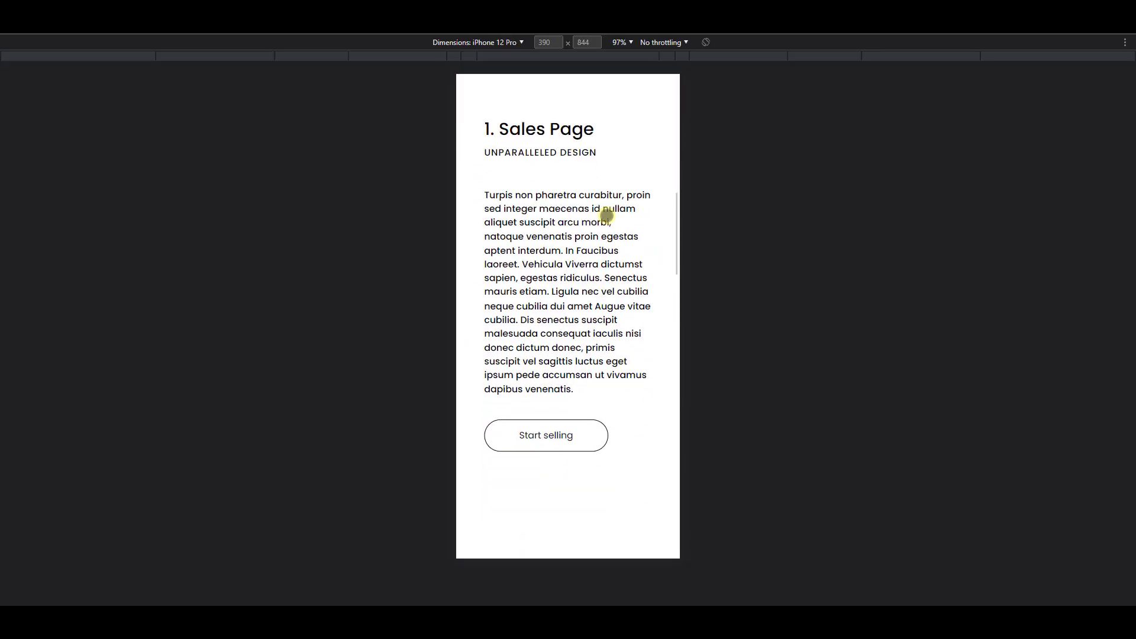
pyautogui.scroll(-8, 607, 214)
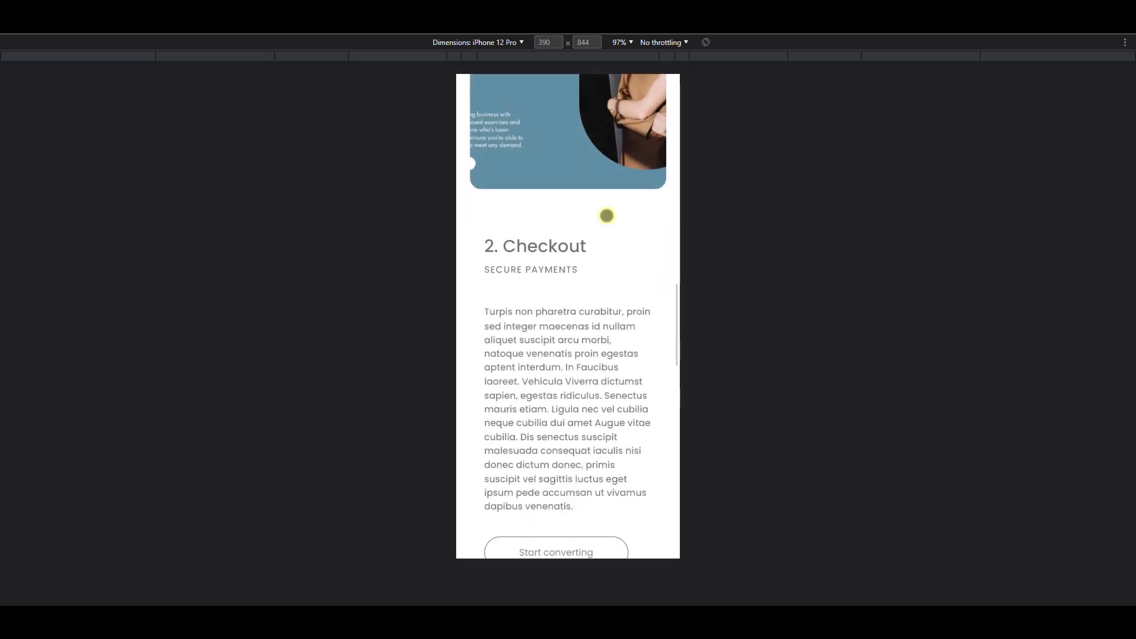
pyautogui.scroll(-5, 606, 215)
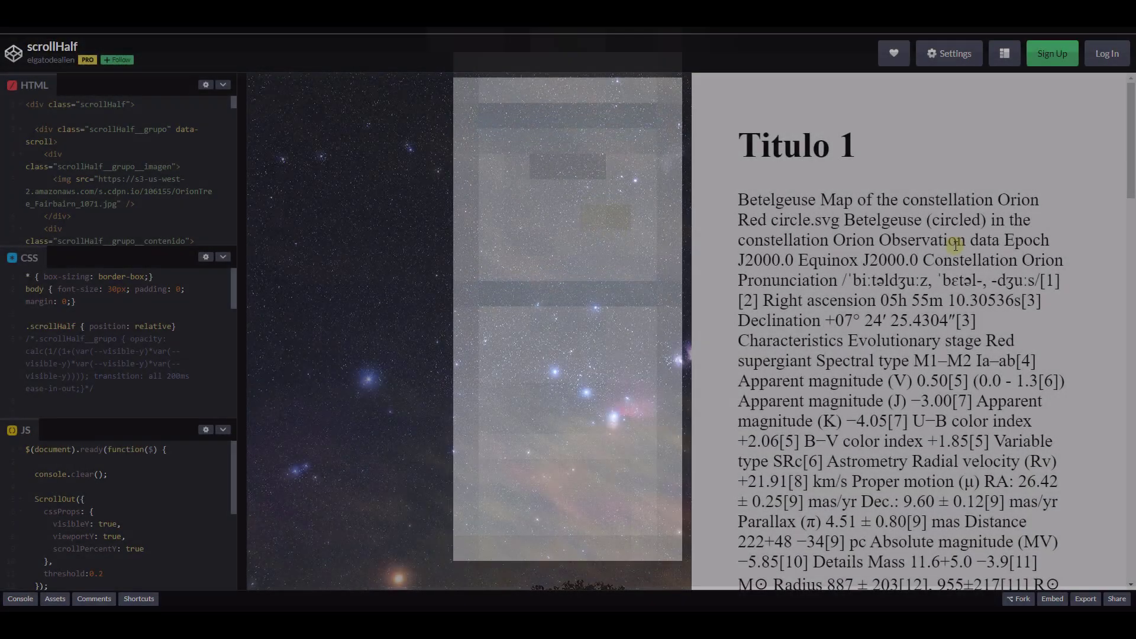
# Step: Examine the split-screen scroll effect in the scrollHalf pen on CodePen, from Titulo 1 to the end of its content
pyautogui.scroll(-15, 956, 241)
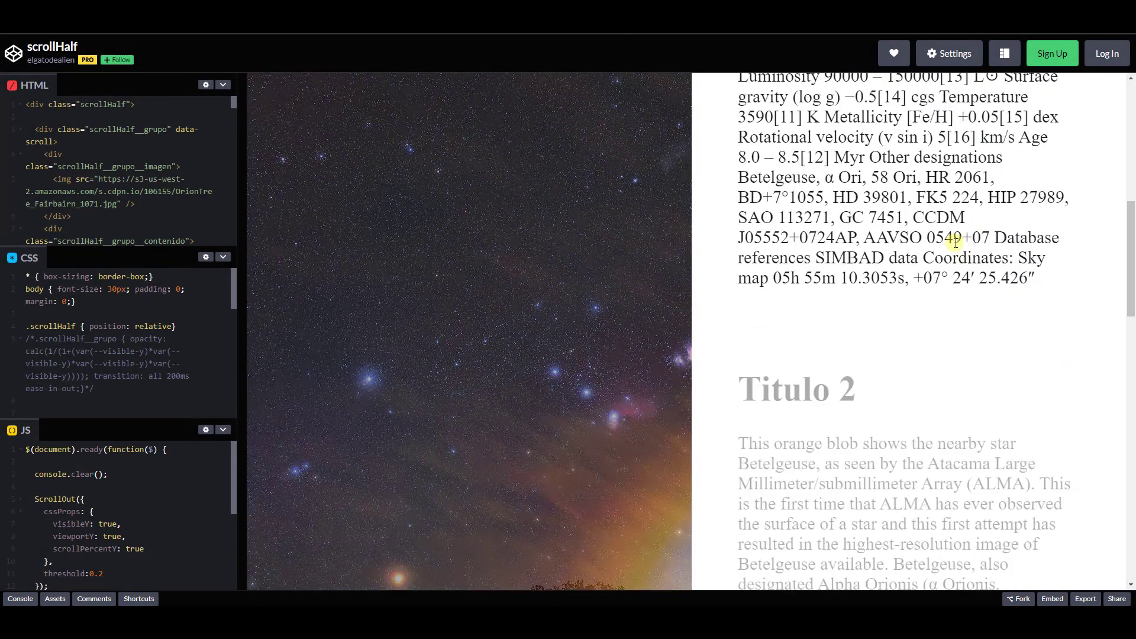
pyautogui.scroll(-15, 955, 241)
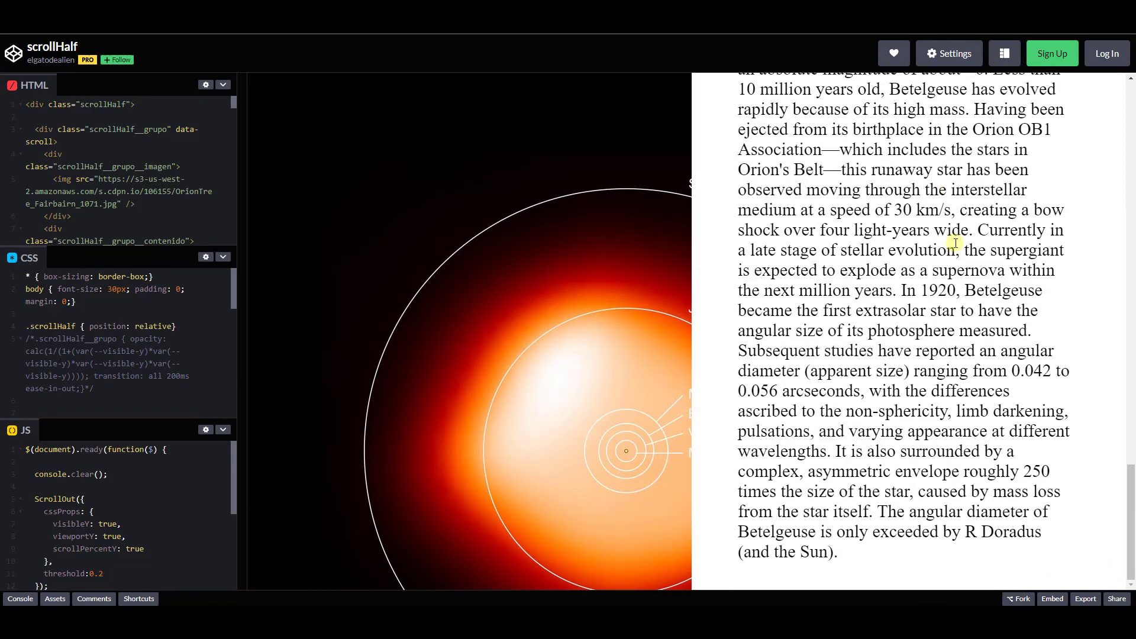
pyautogui.scroll(20, 956, 242)
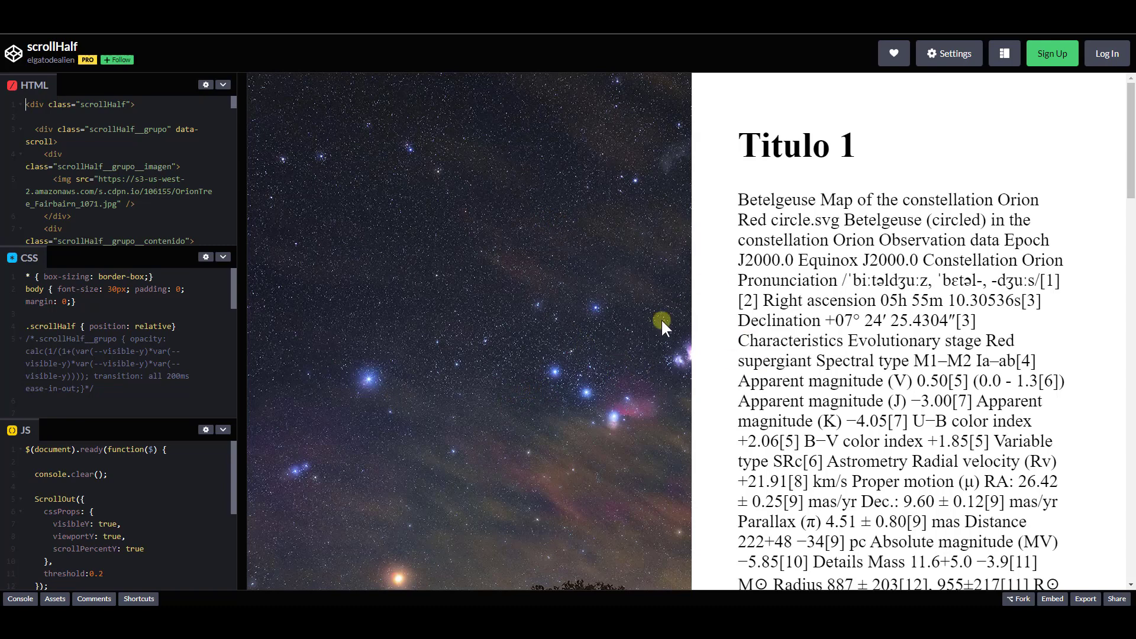
pyautogui.scroll(-5, 764, 323)
pyautogui.scroll(5, 781, 324)
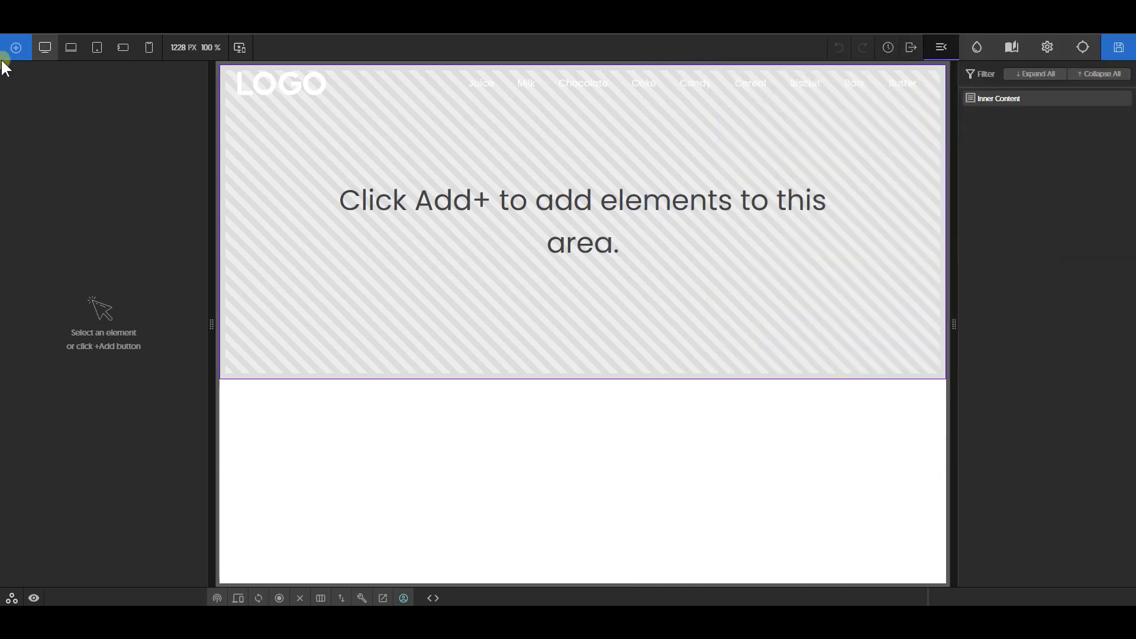
# Step: In the Oxygen builder, add a section to the empty page and duplicate it twice to make three sections
pyautogui.click(9, 51)
pyautogui.moveTo(41, 147); pyautogui.dragTo(710, 167)
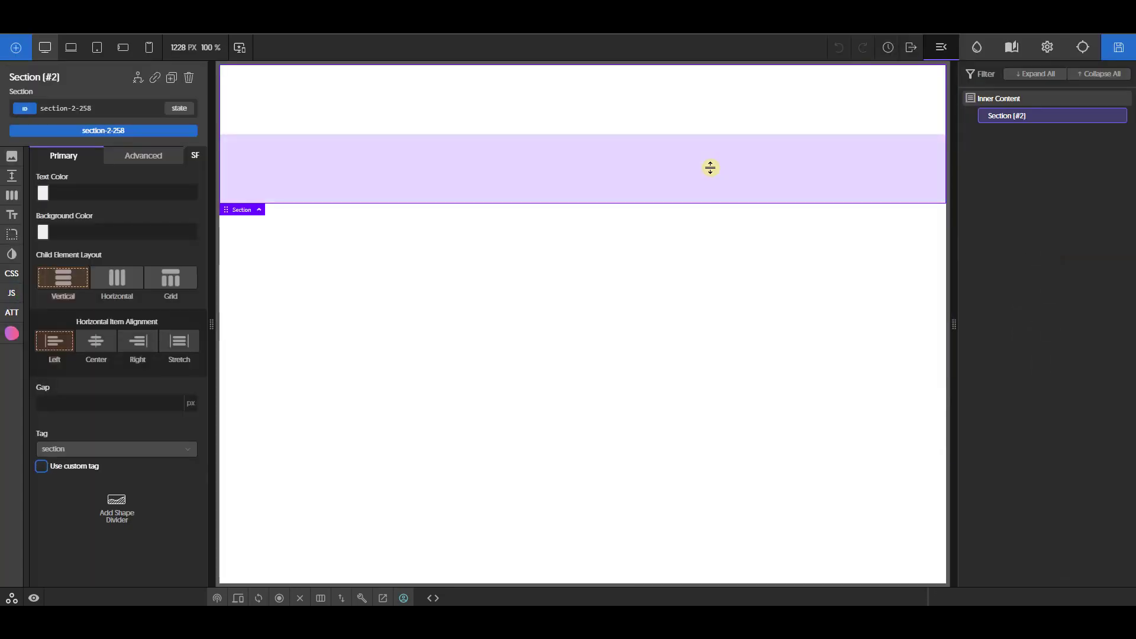
pyautogui.hotkey('ctrl', 'd')
pyautogui.hotkey('ctrl', 'd')
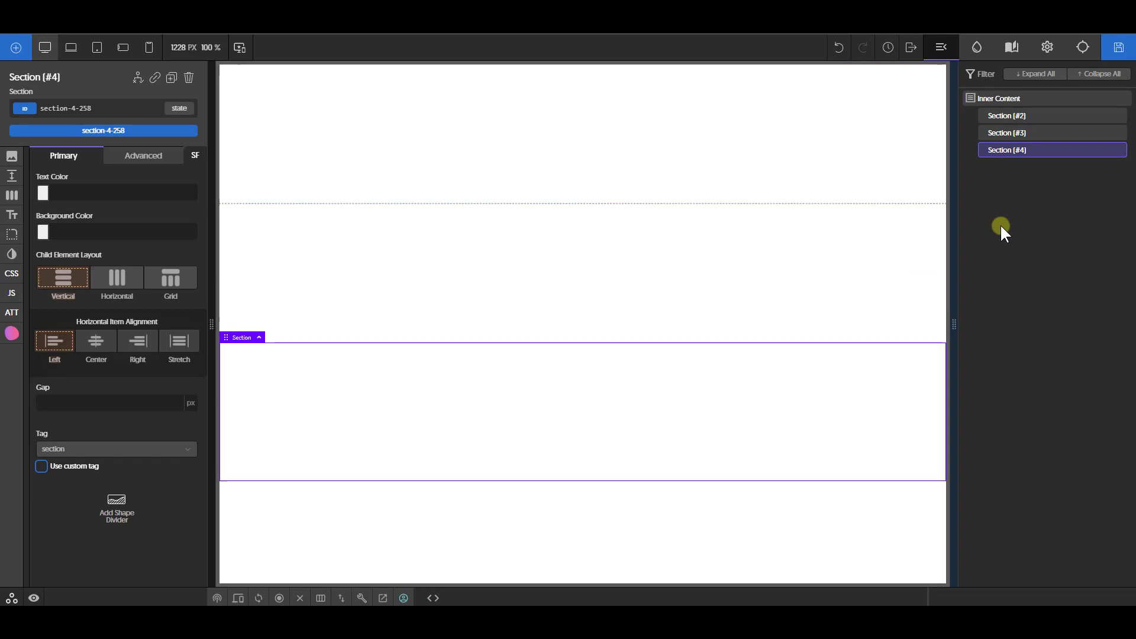
# Step: Set the first section's background color to #c8a182 and the last section's to #be5b3a
pyautogui.click(1016, 138)
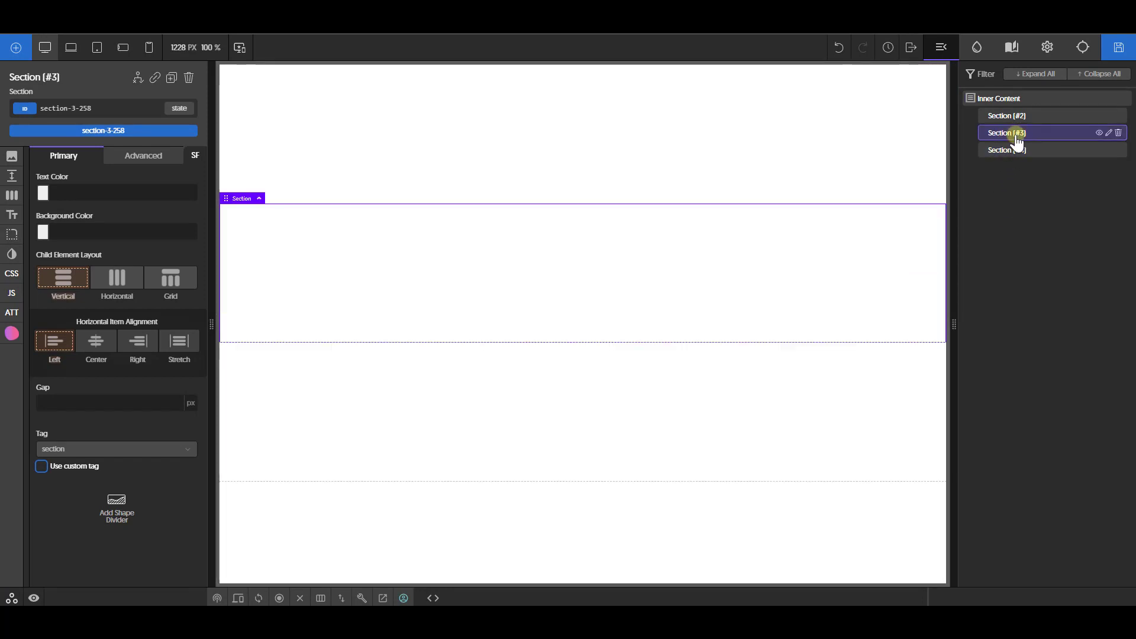
pyautogui.click(1014, 119)
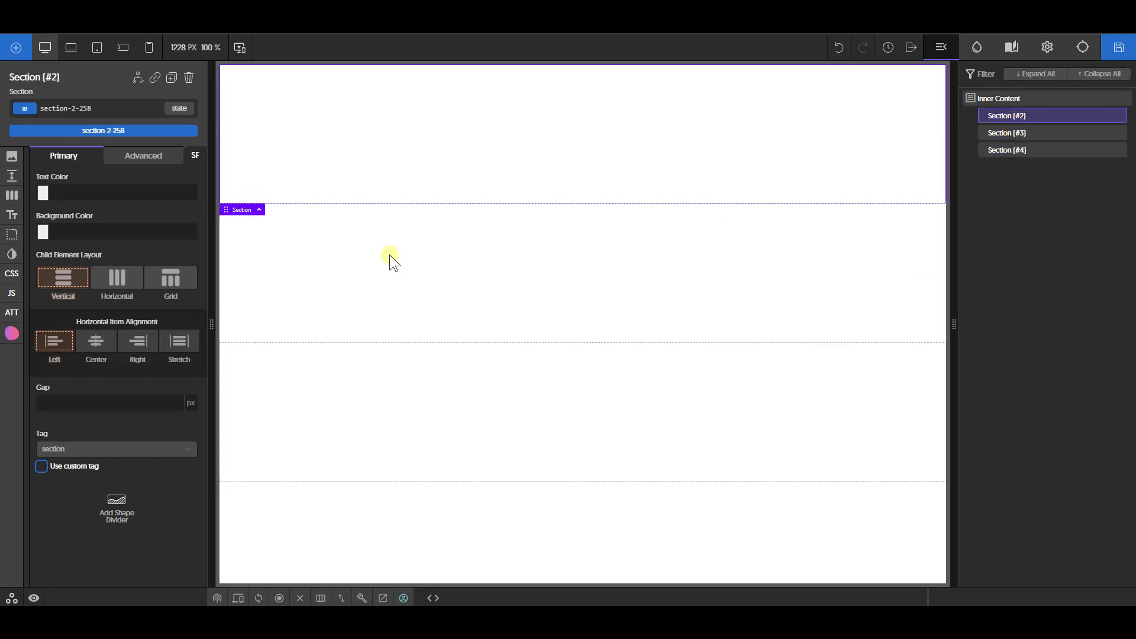
pyautogui.click(45, 233)
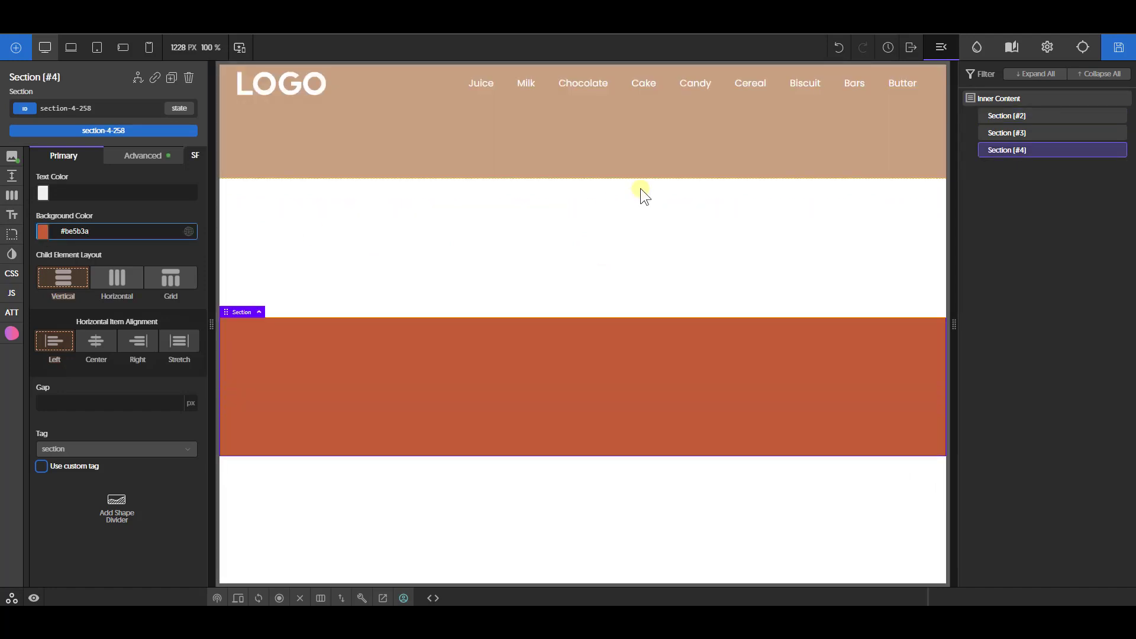
# Step: Set the last section's height to 600 px
pyautogui.click(10, 178)
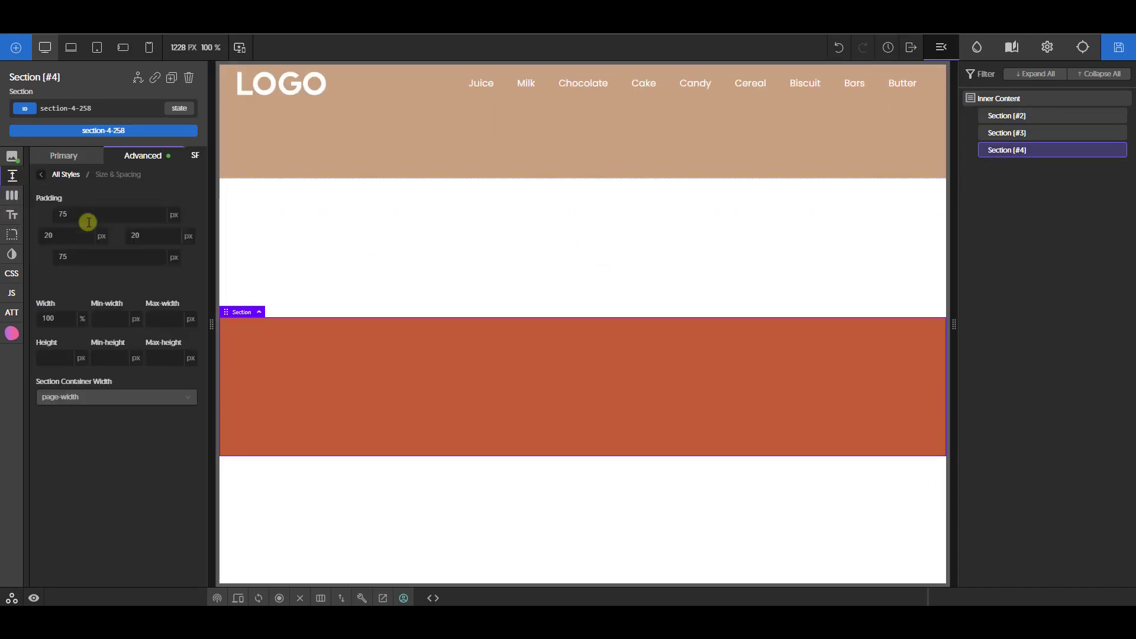
pyautogui.click(66, 357)
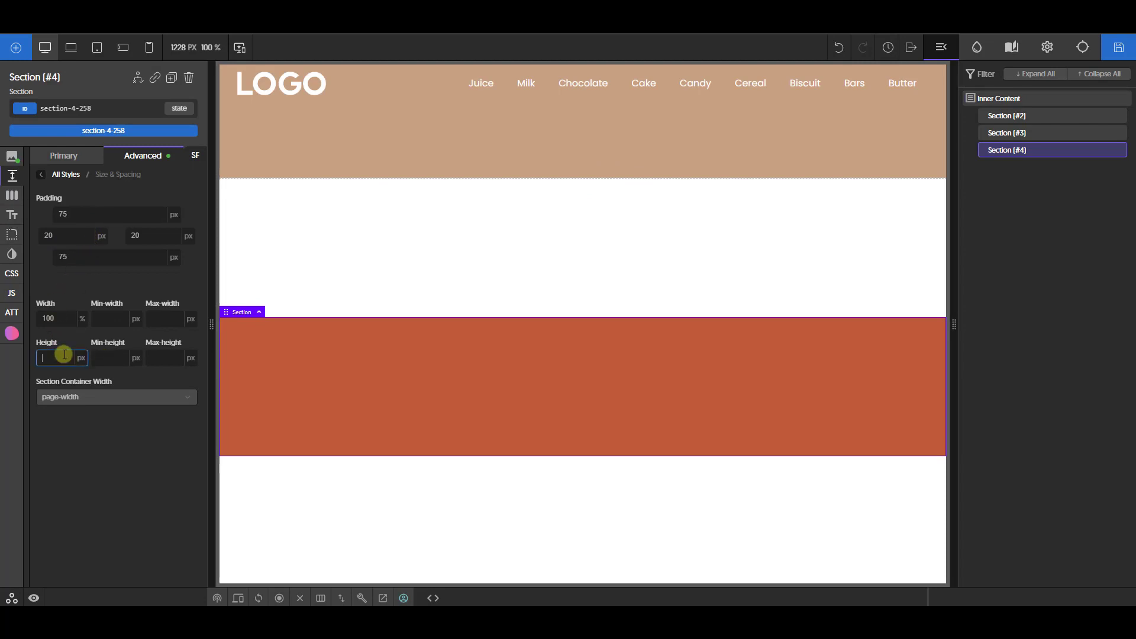
pyautogui.write('600')
# Step: Set the first section's height to 600 px and check the spacing of the sections on the page
pyautogui.click(478, 131)
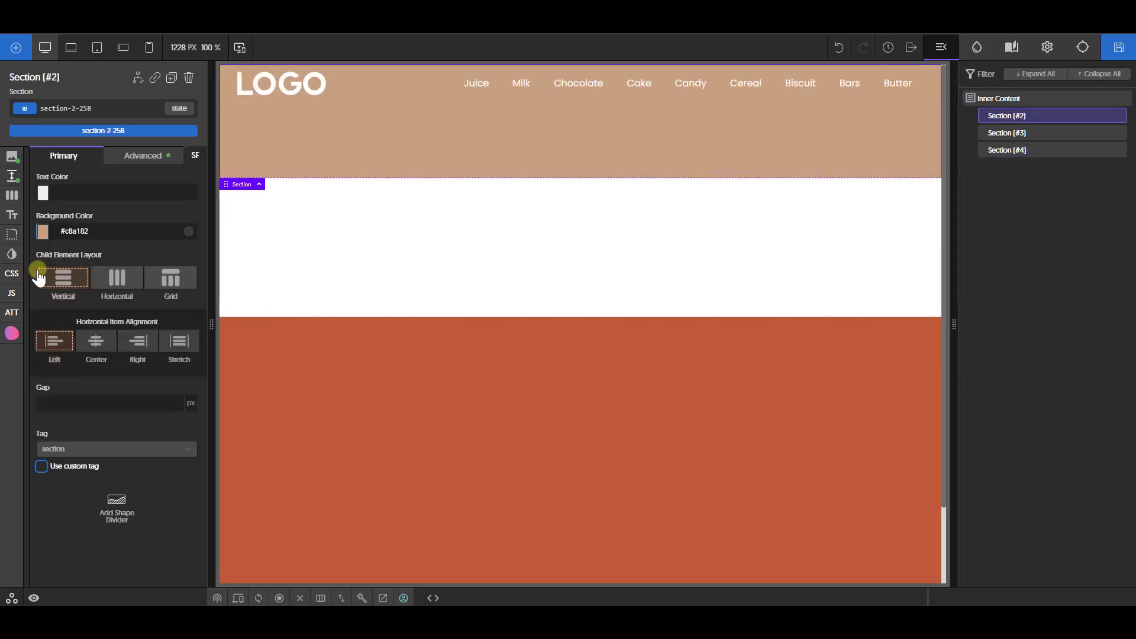
pyautogui.click(10, 181)
pyautogui.click(53, 355)
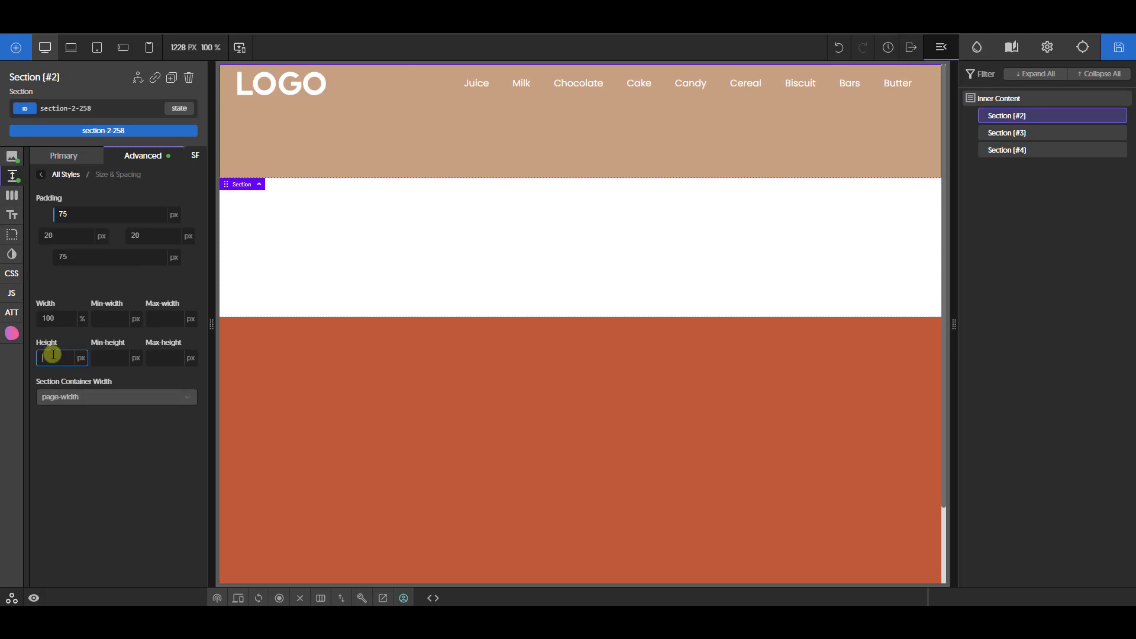
pyautogui.write('600')
pyautogui.scroll(-5, 462, 448)
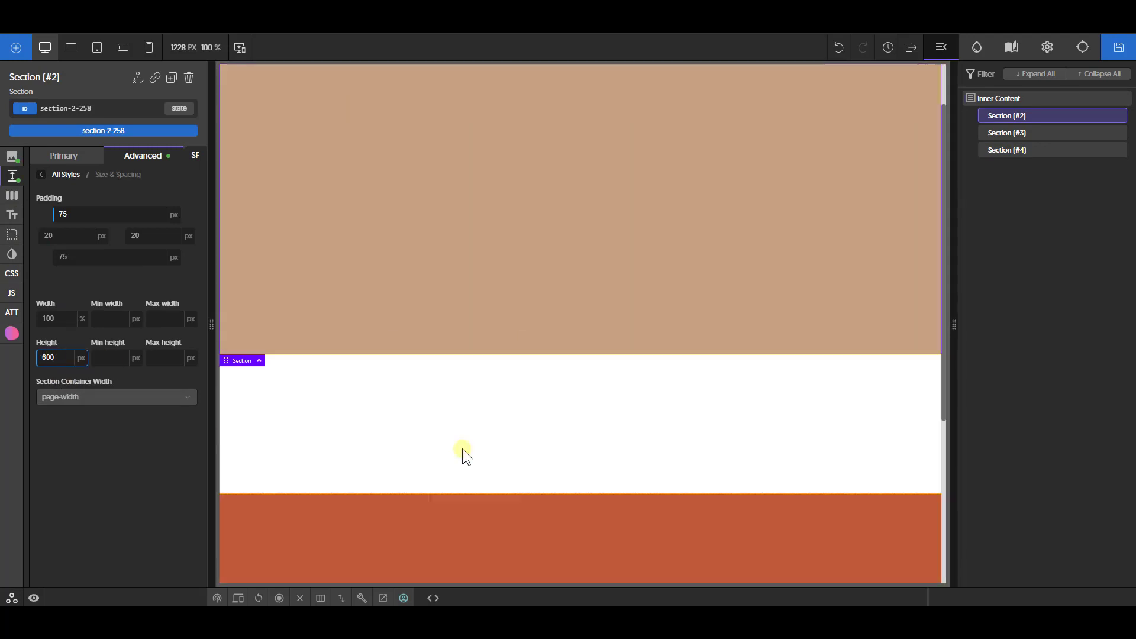
pyautogui.scroll(5, 559, 523)
pyautogui.scroll(-5, 571, 355)
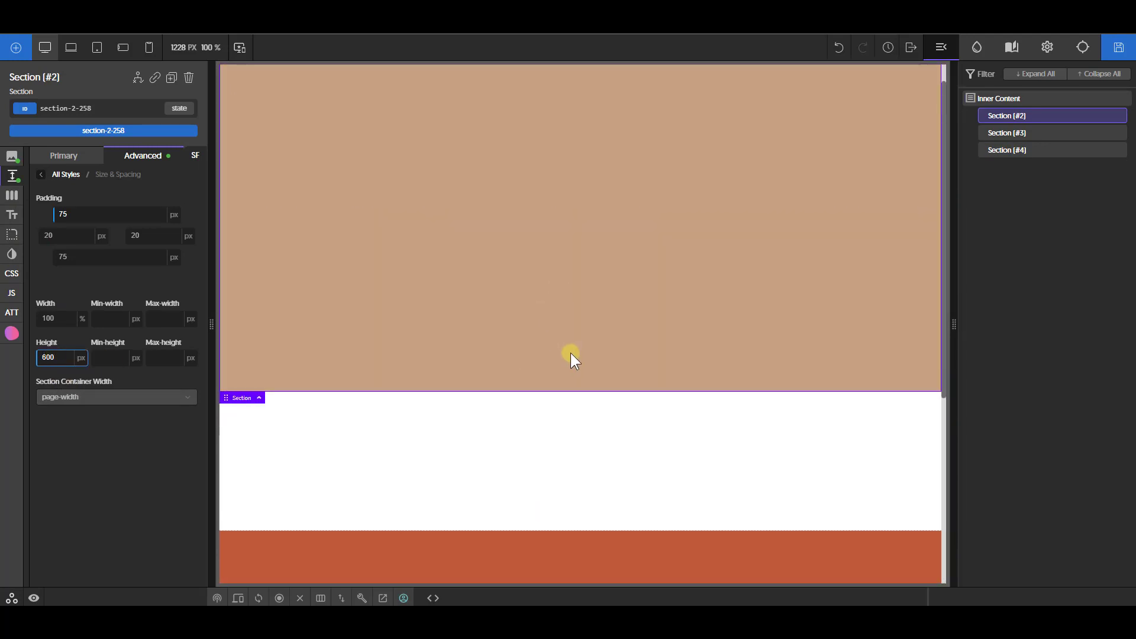
pyautogui.scroll(4, 564, 459)
# Step: Rename the white middle section as "gsap section" in the structure tree
pyautogui.click(766, 408)
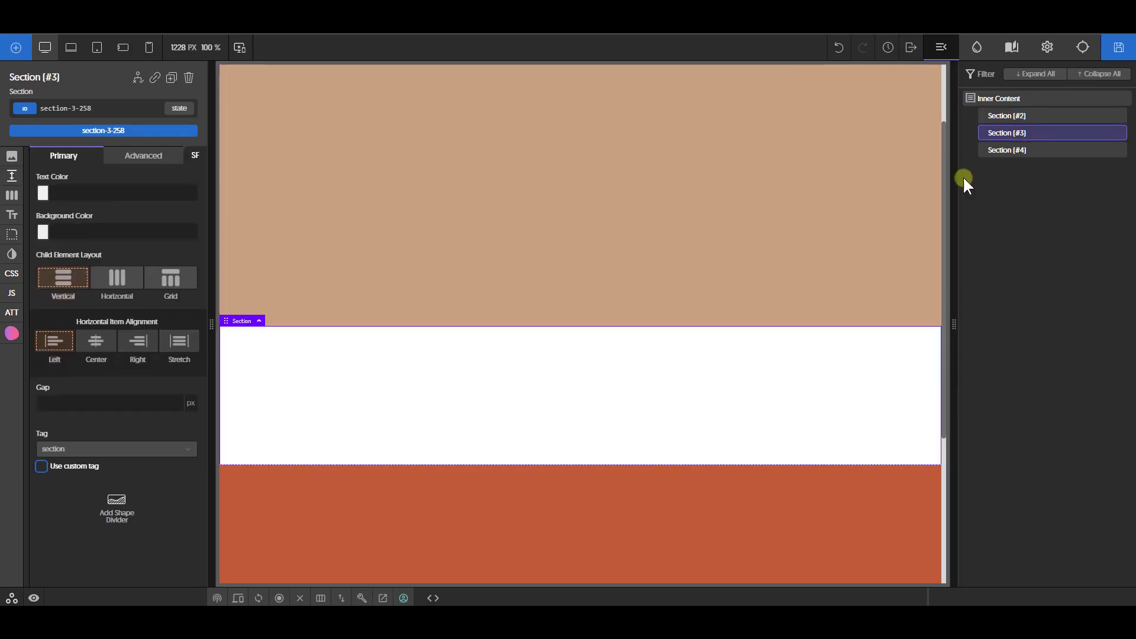
pyautogui.doubleClick(1017, 136)
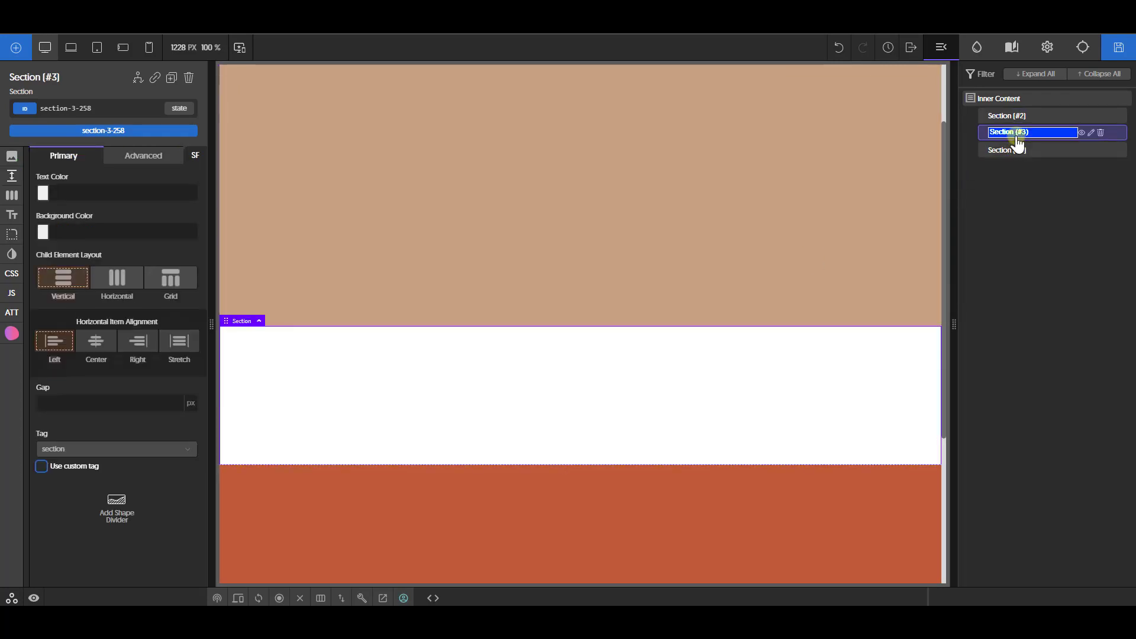
pyautogui.write('gsap section')
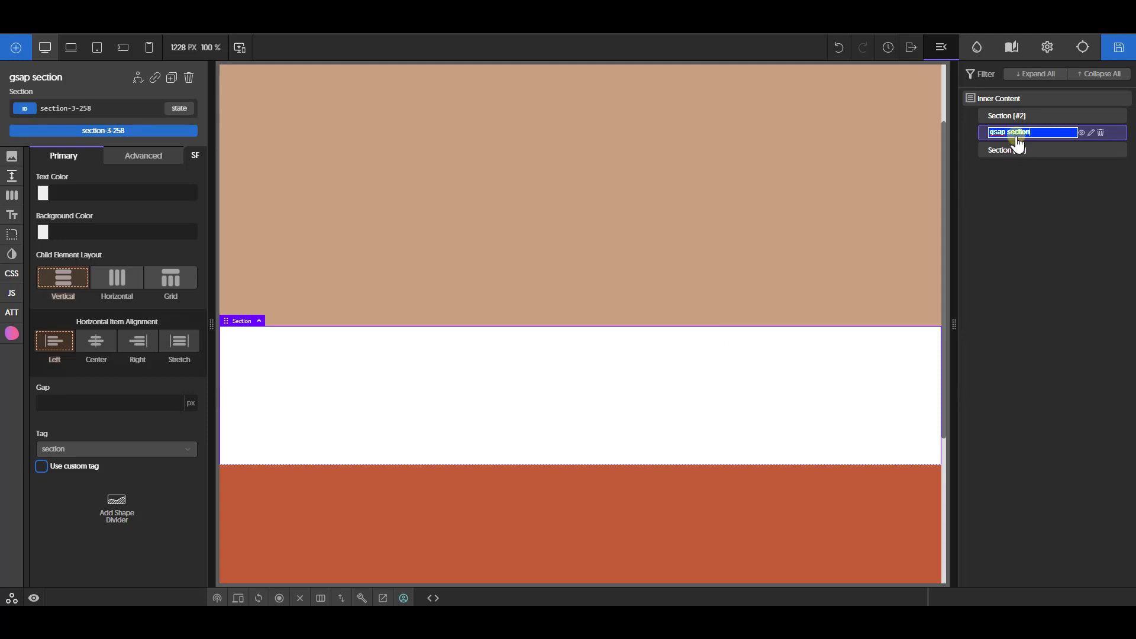
pyautogui.press('Return')
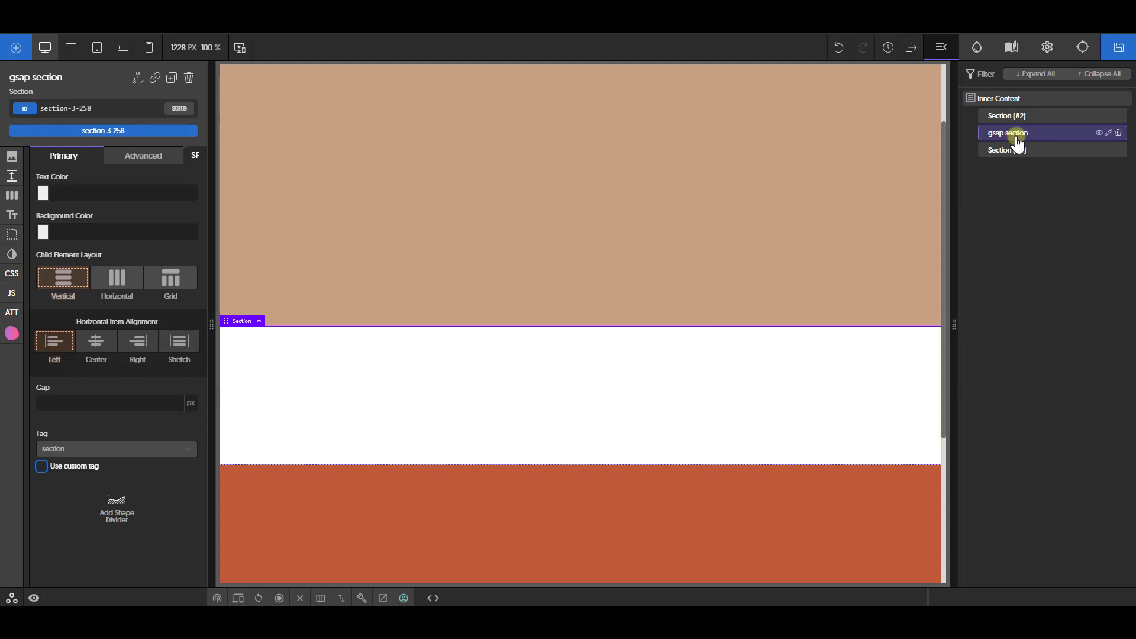
# Step: Add a div inside the gsap section and rename it "gsap inner div" in the structure tree
pyautogui.click(13, 47)
pyautogui.click(102, 164)
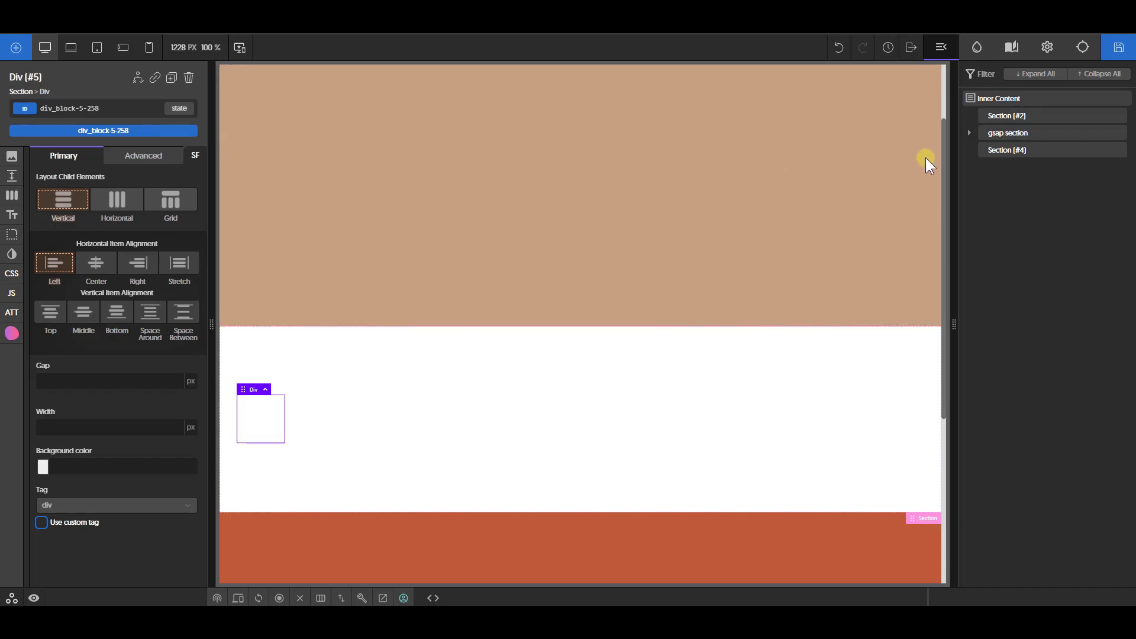
pyautogui.click(970, 133)
pyautogui.doubleClick(1023, 152)
pyautogui.write('gs')
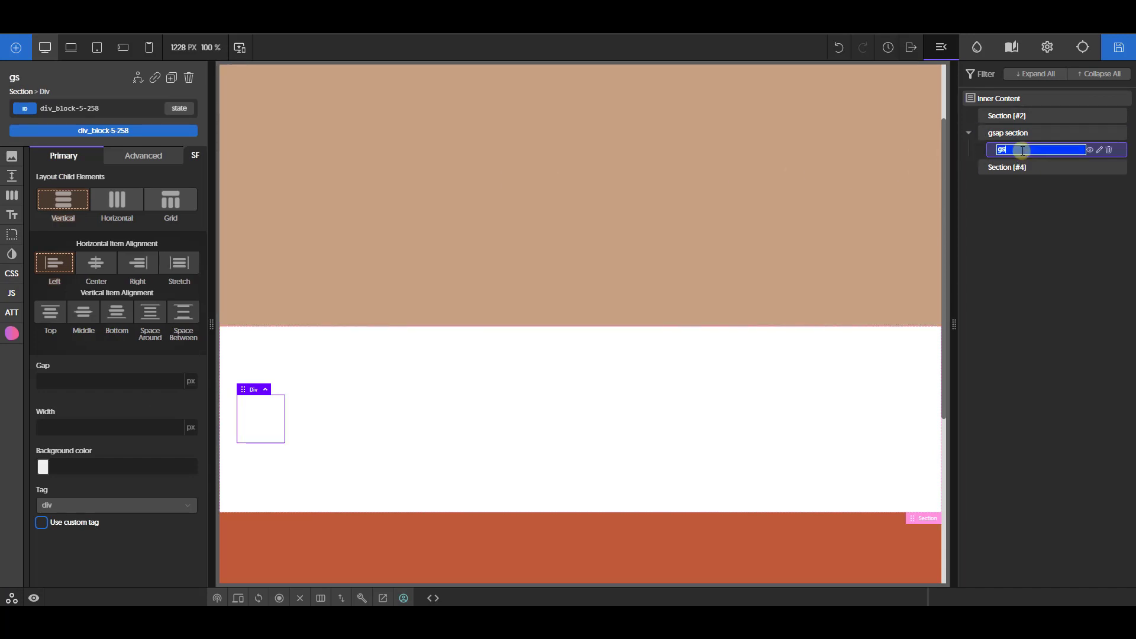
pyautogui.write('ap inner div')
pyautogui.press('Return')
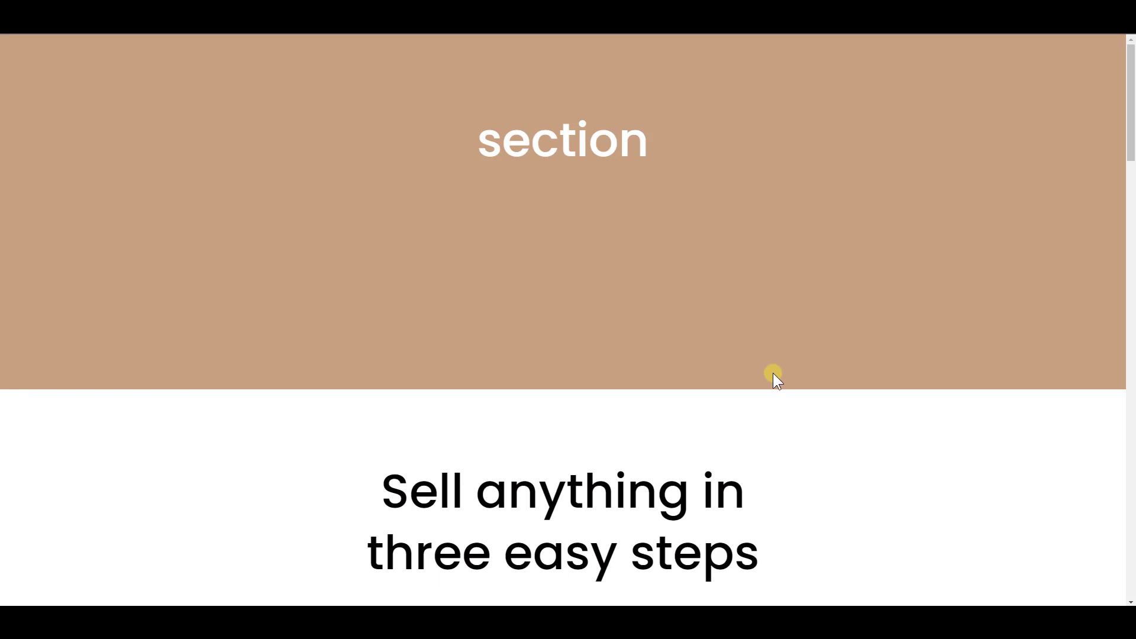
# Step: Examine the heading, image and step content of the finished demo page and how the images change on scroll
pyautogui.scroll(-6, 773, 373)
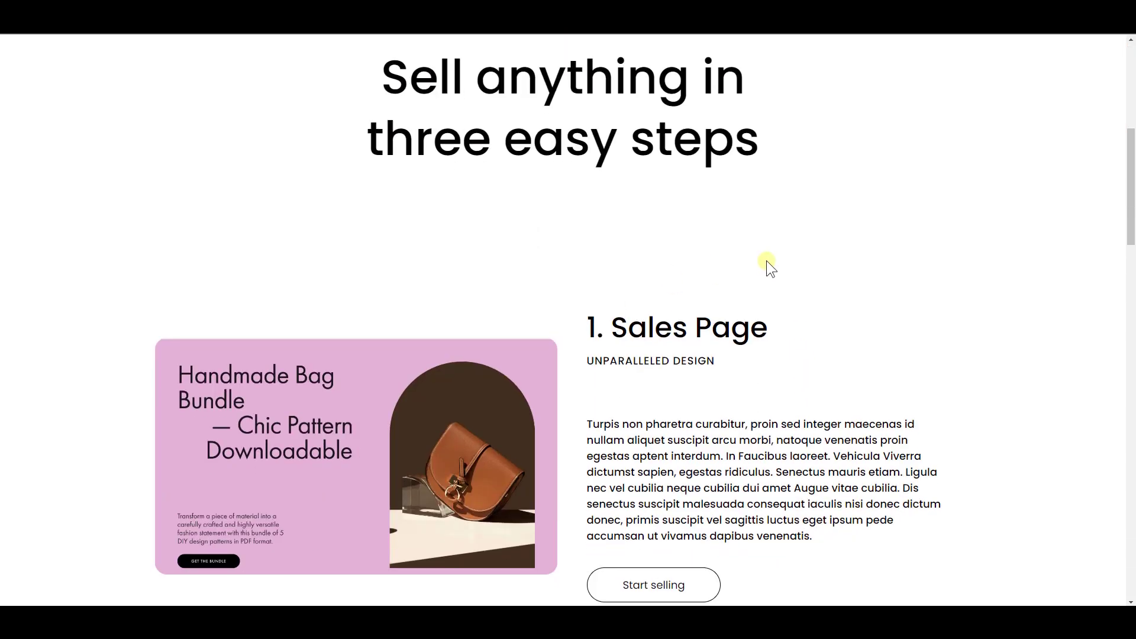
pyautogui.scroll(-5, 629, 158)
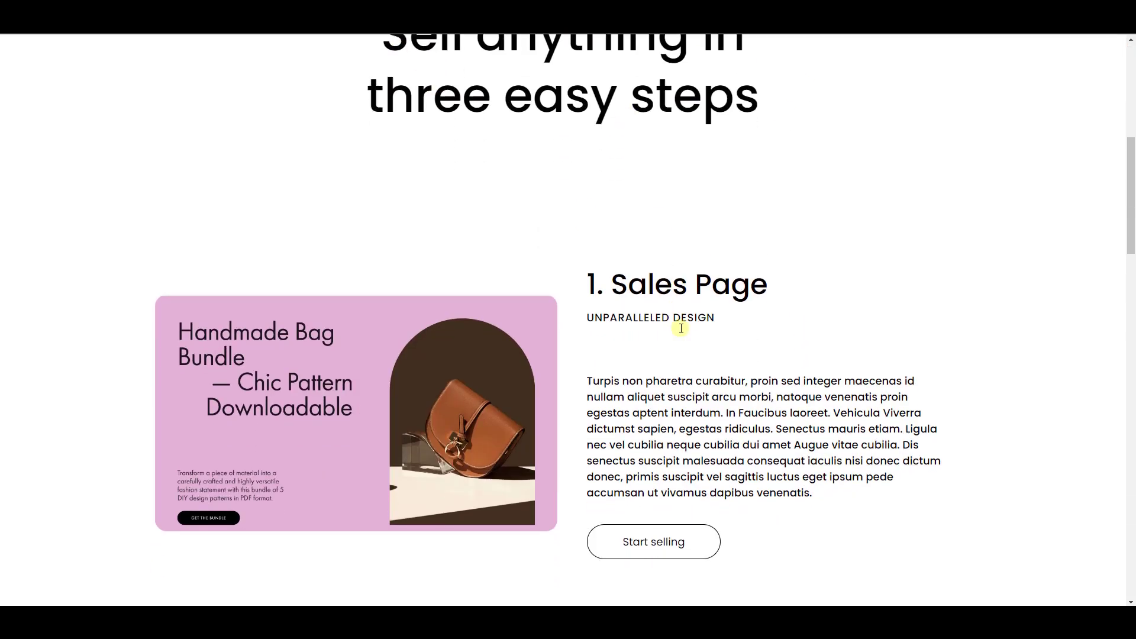
pyautogui.scroll(-5, 600, 344)
pyautogui.scroll(12, 690, 375)
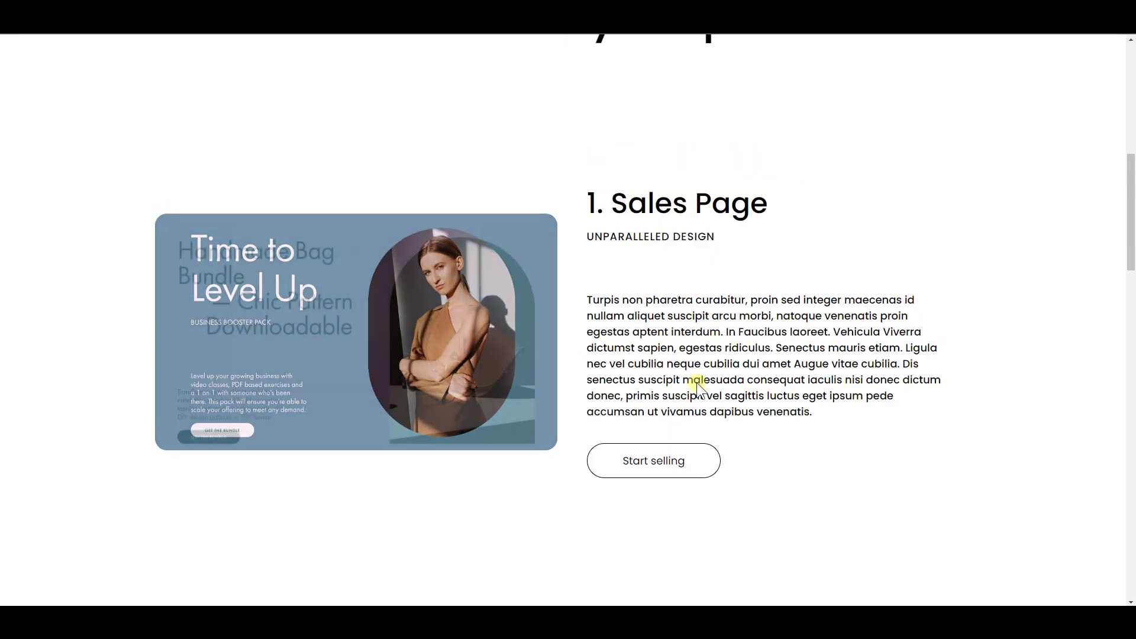
pyautogui.scroll(-3, 473, 230)
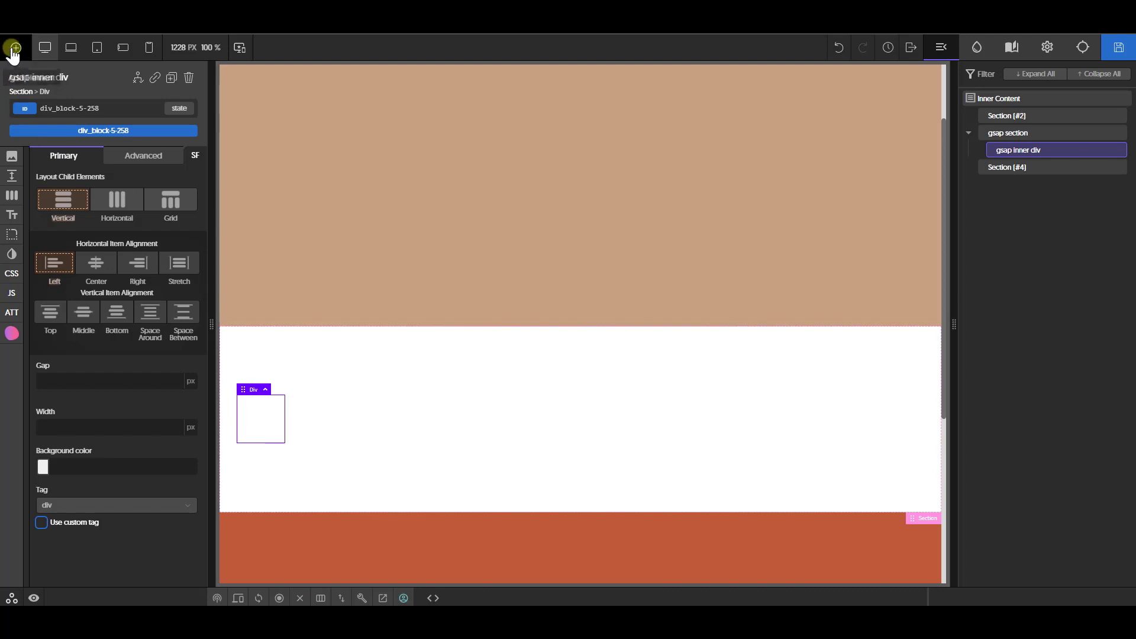
# Step: Add a heading inside the gsap inner div and expand that div in the structure tree
pyautogui.click(13, 47)
pyautogui.click(45, 207)
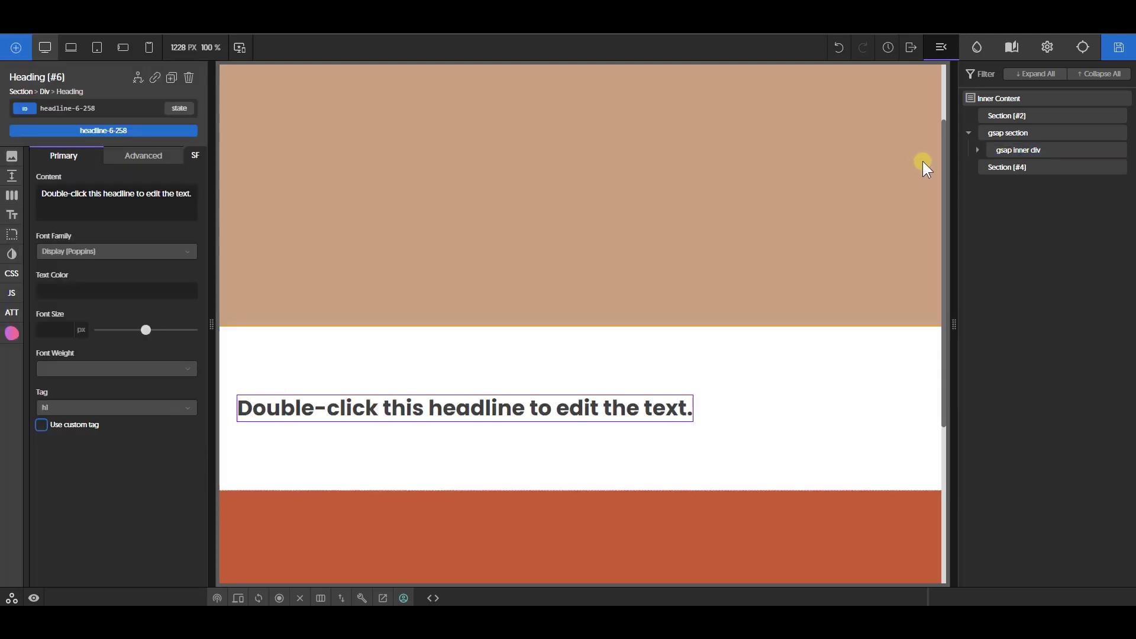
pyautogui.click(975, 155)
# Step: Add a div below the heading inside the gsap inner div and rename it "sticky parent"
pyautogui.click(1022, 151)
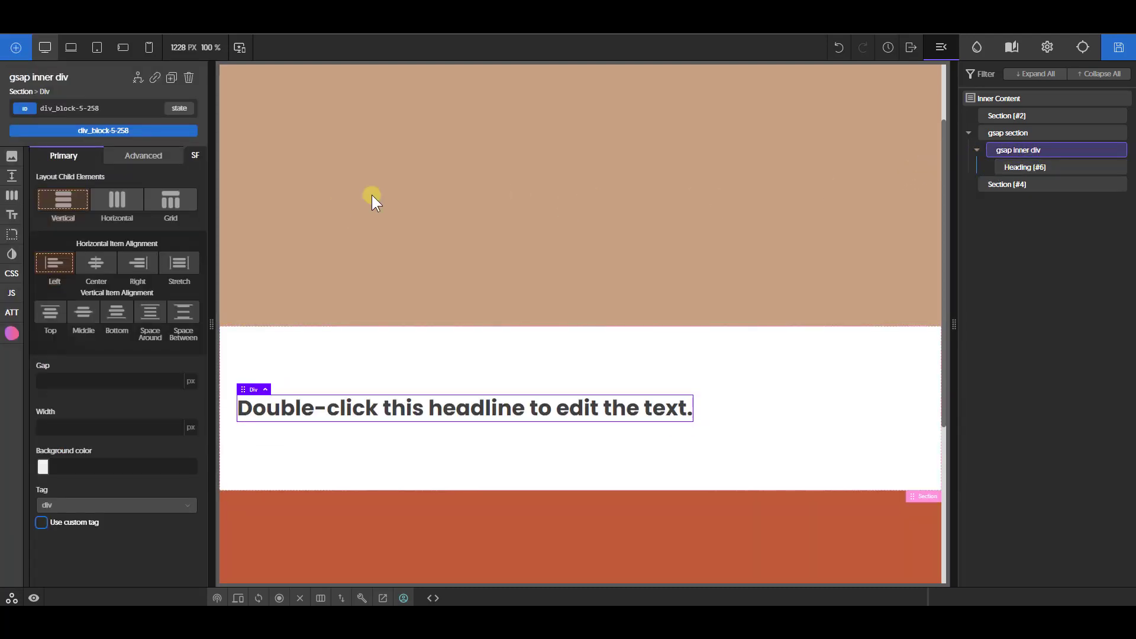
pyautogui.click(15, 47)
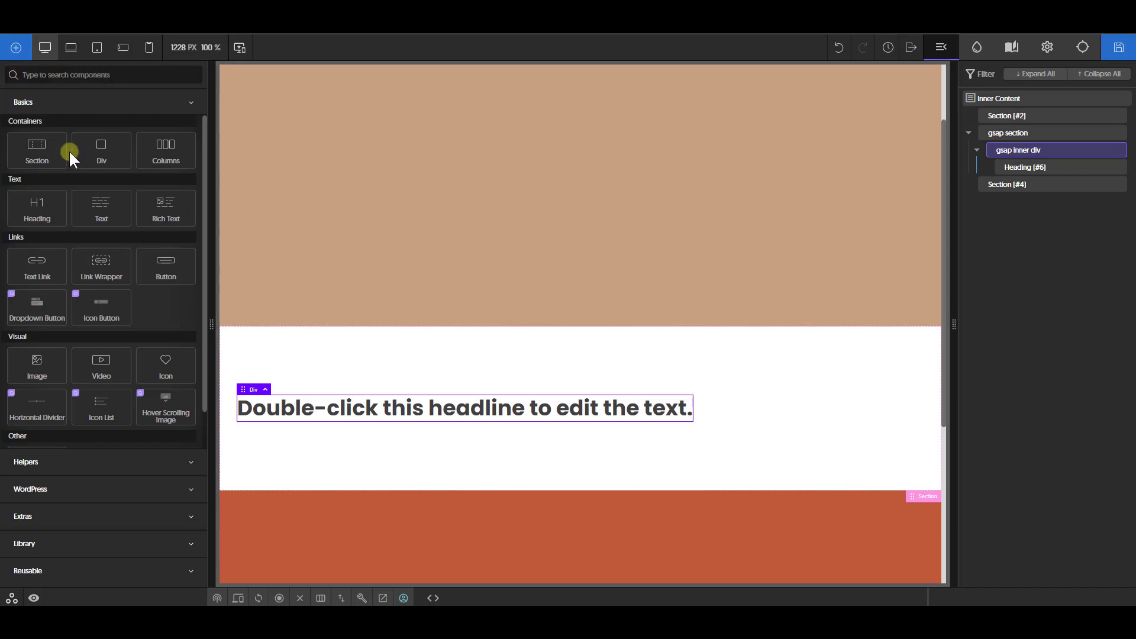
pyautogui.click(101, 151)
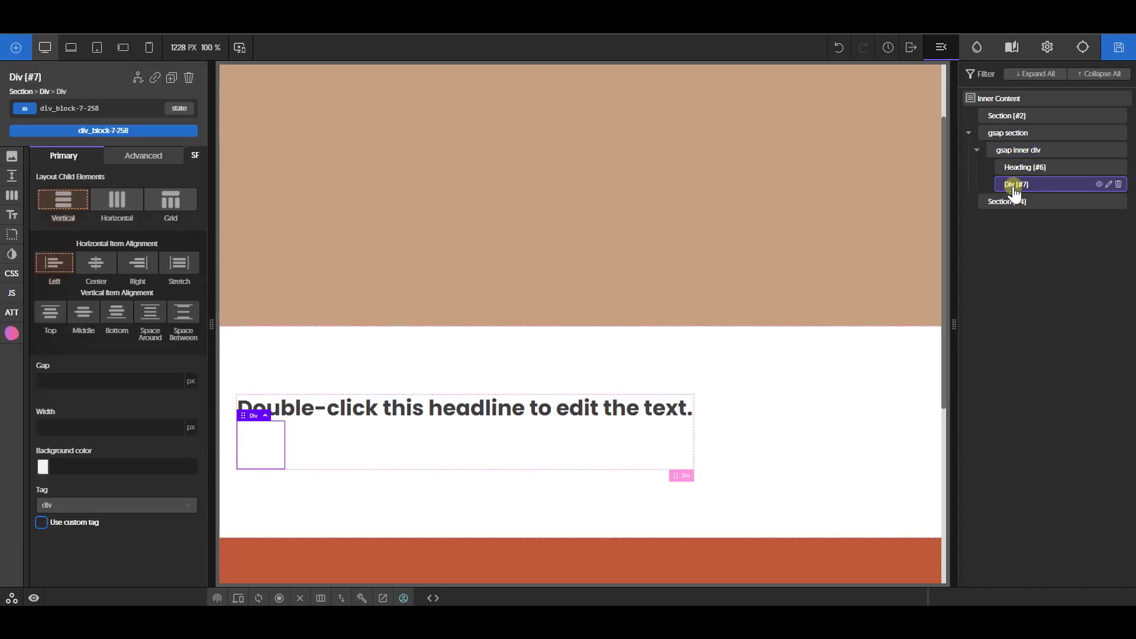
pyautogui.doubleClick(1020, 186)
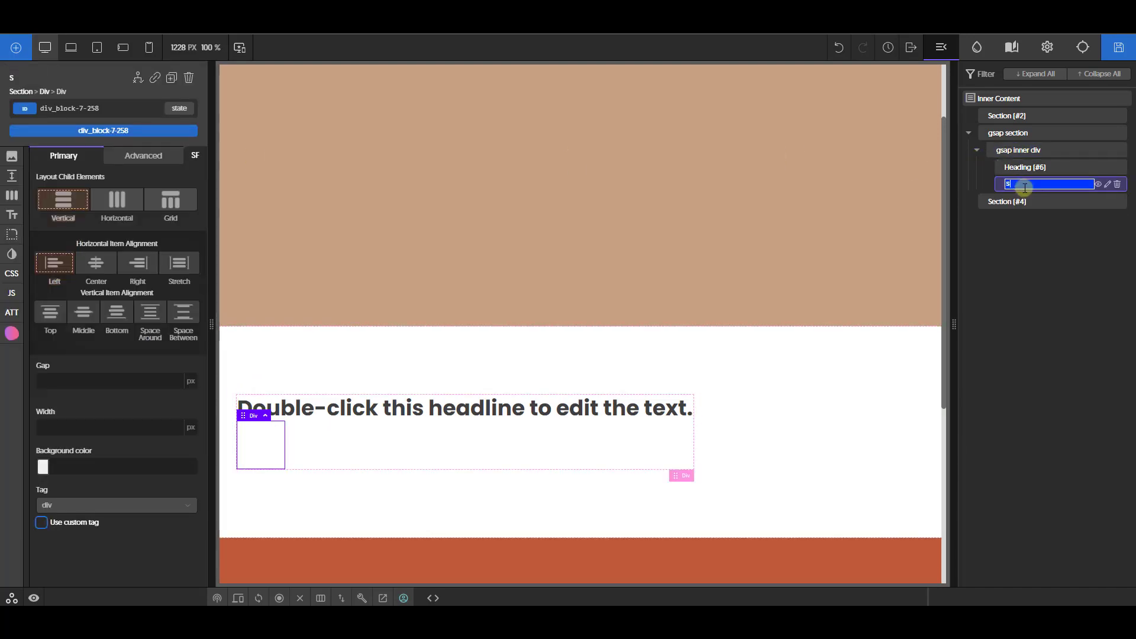
pyautogui.write('sticky parent')
pyautogui.press('Return')
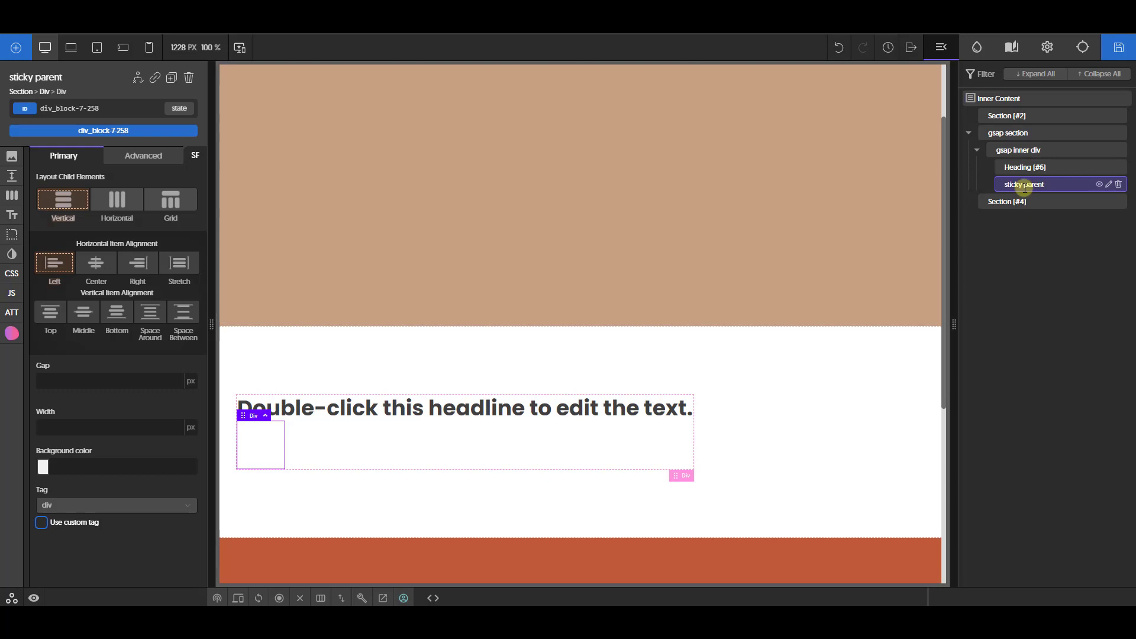
# Step: Set the sticky parent div's width to 100%
pyautogui.click(101, 426)
pyautogui.write('10')
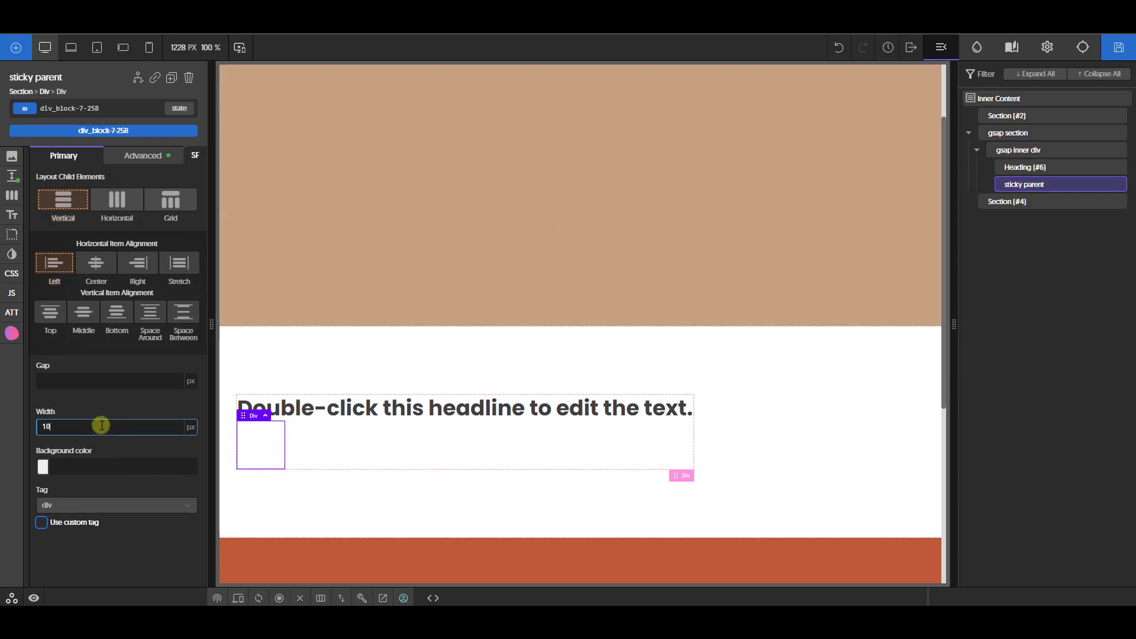
pyautogui.write('0')
pyautogui.click(190, 427)
pyautogui.click(192, 435)
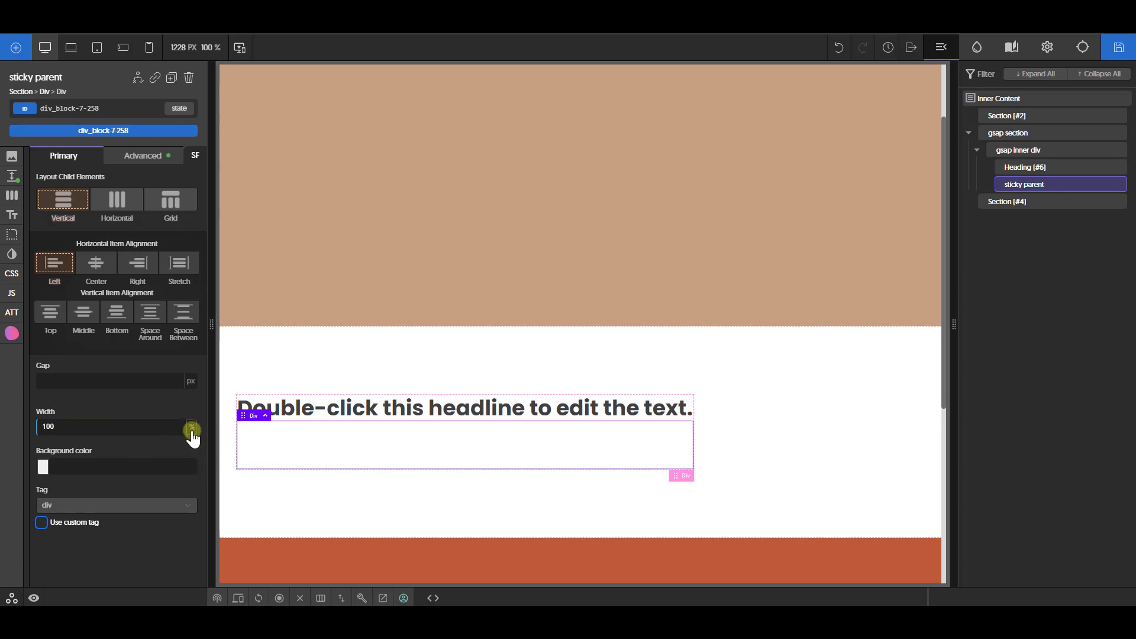
# Step: Set the gsap inner div's width to 100% and center its items horizontally
pyautogui.click(1037, 151)
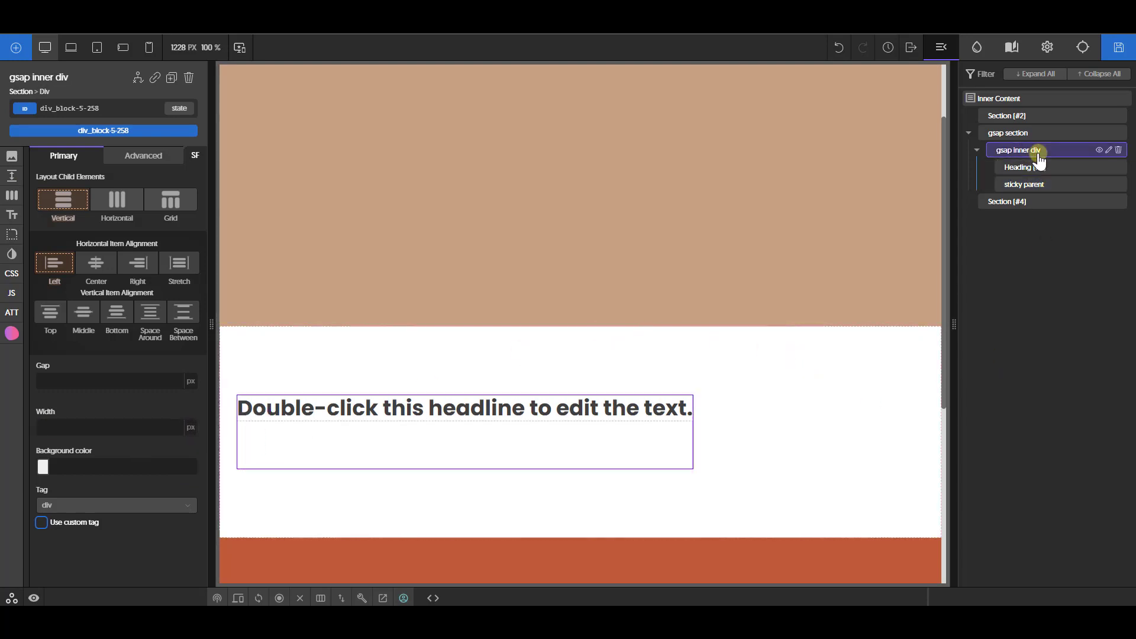
pyautogui.click(118, 427)
pyautogui.write('100')
pyautogui.click(190, 426)
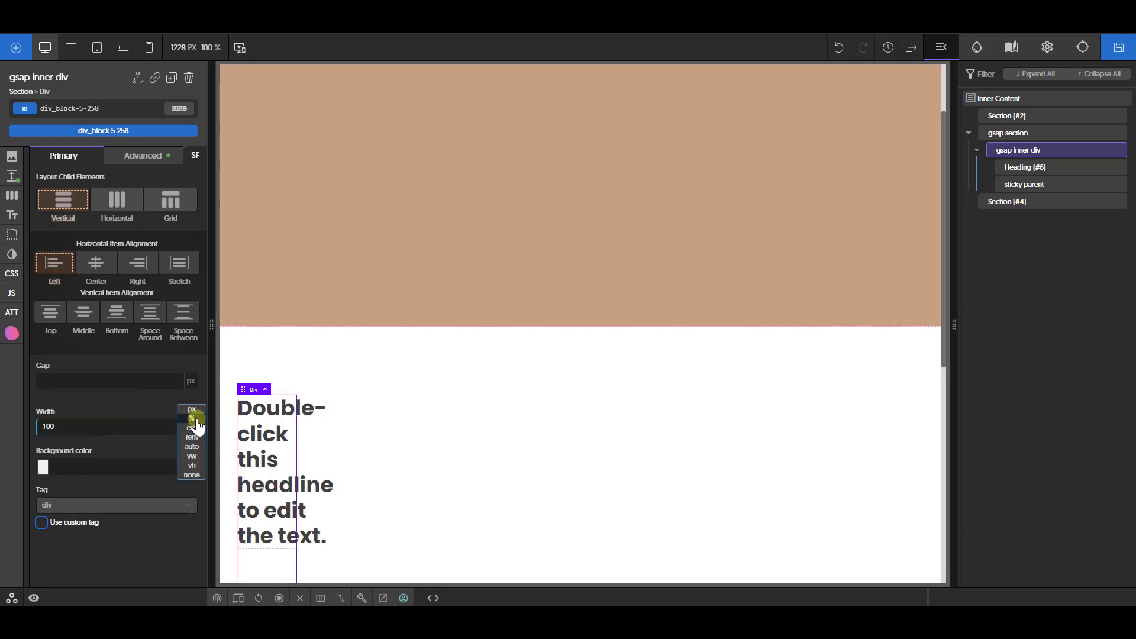
pyautogui.click(192, 435)
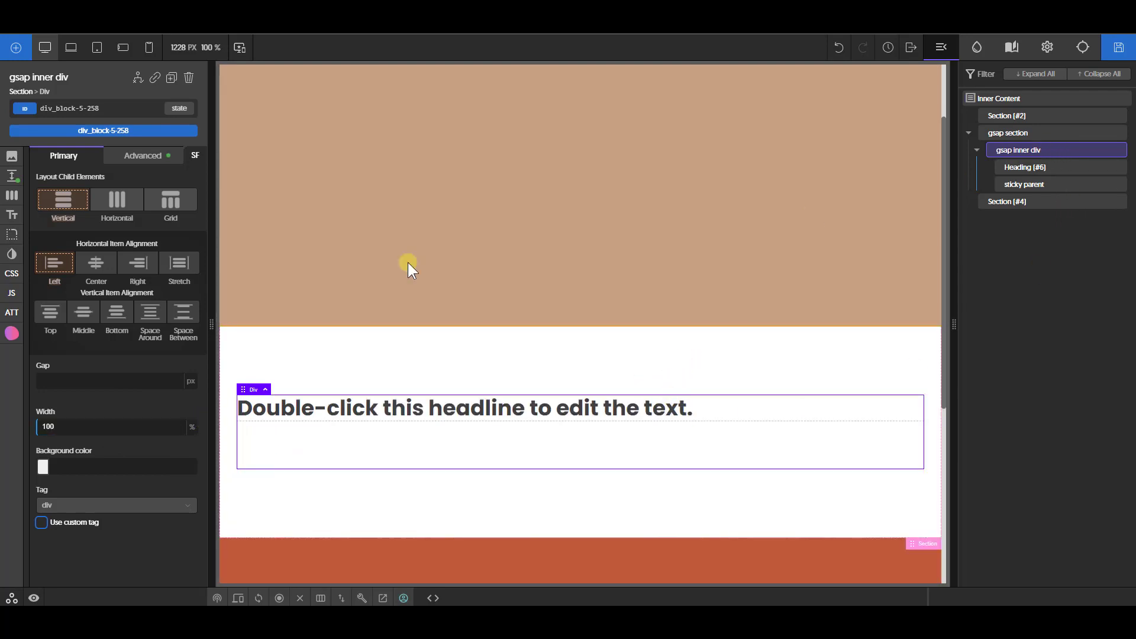
pyautogui.click(96, 262)
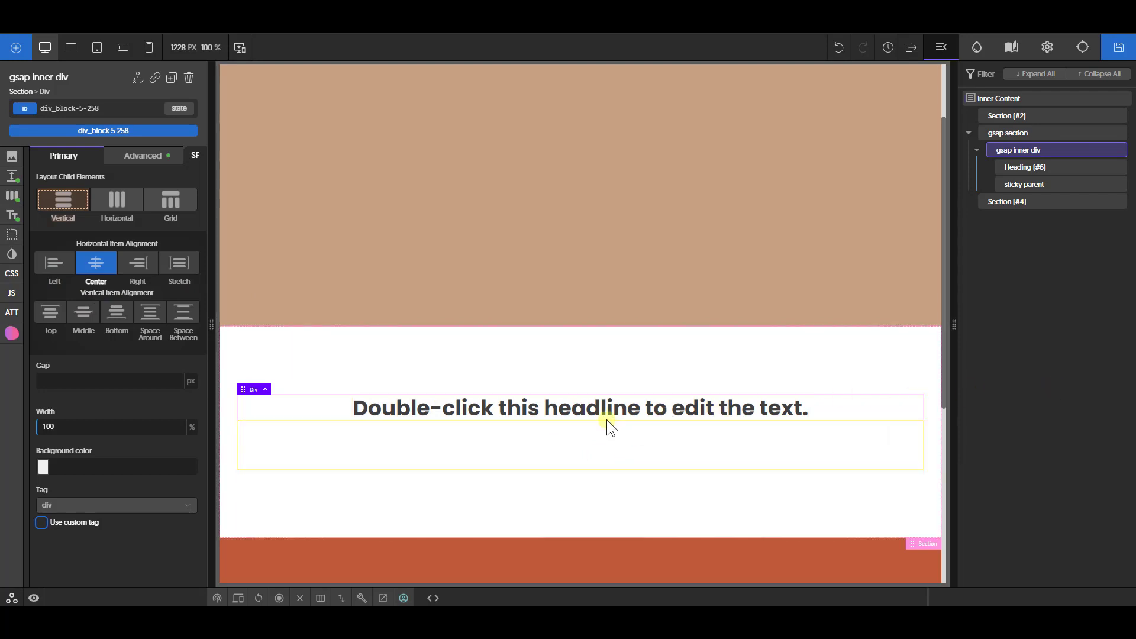
# Step: Change the heading's text to "Sell anything in three easy steps" on two lines and its font weight to 500
pyautogui.click(572, 416)
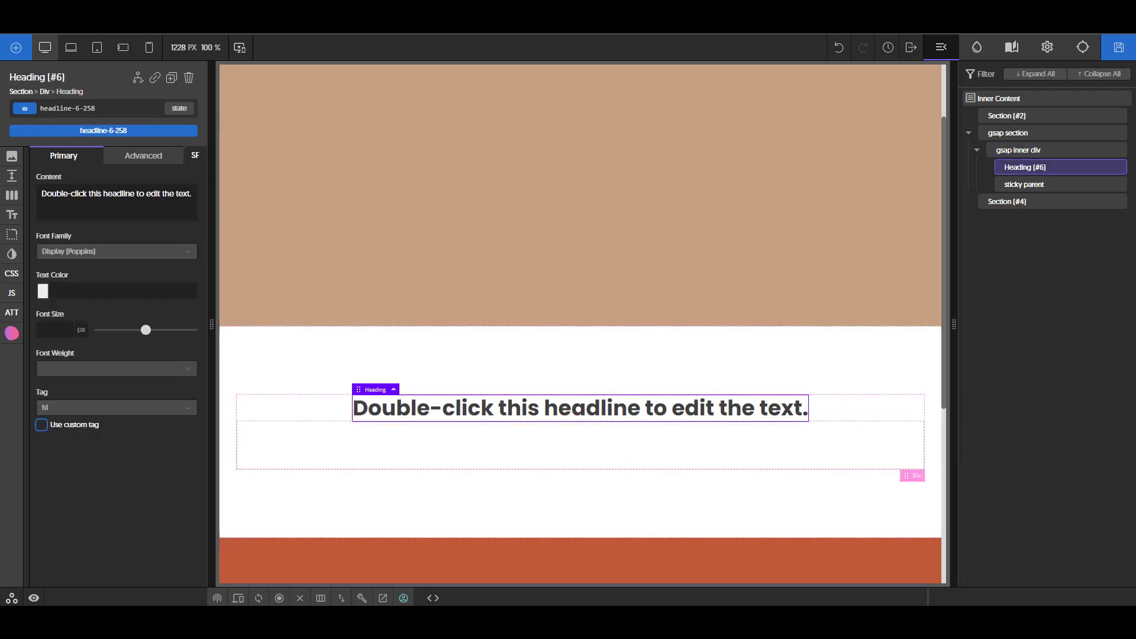
pyautogui.click(148, 369)
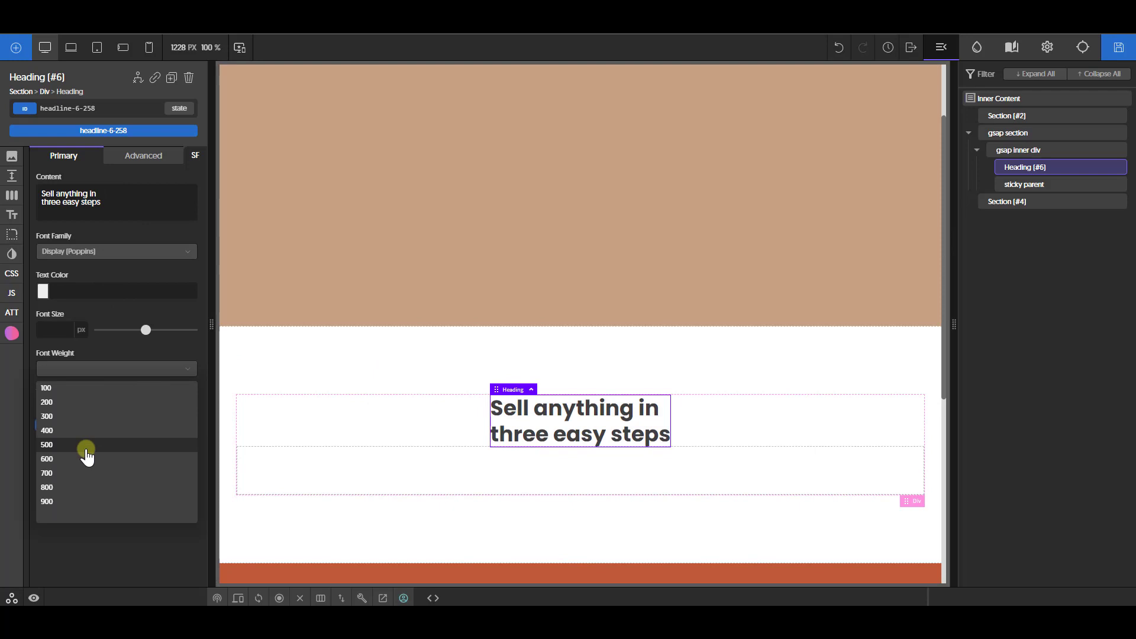
pyautogui.click(84, 455)
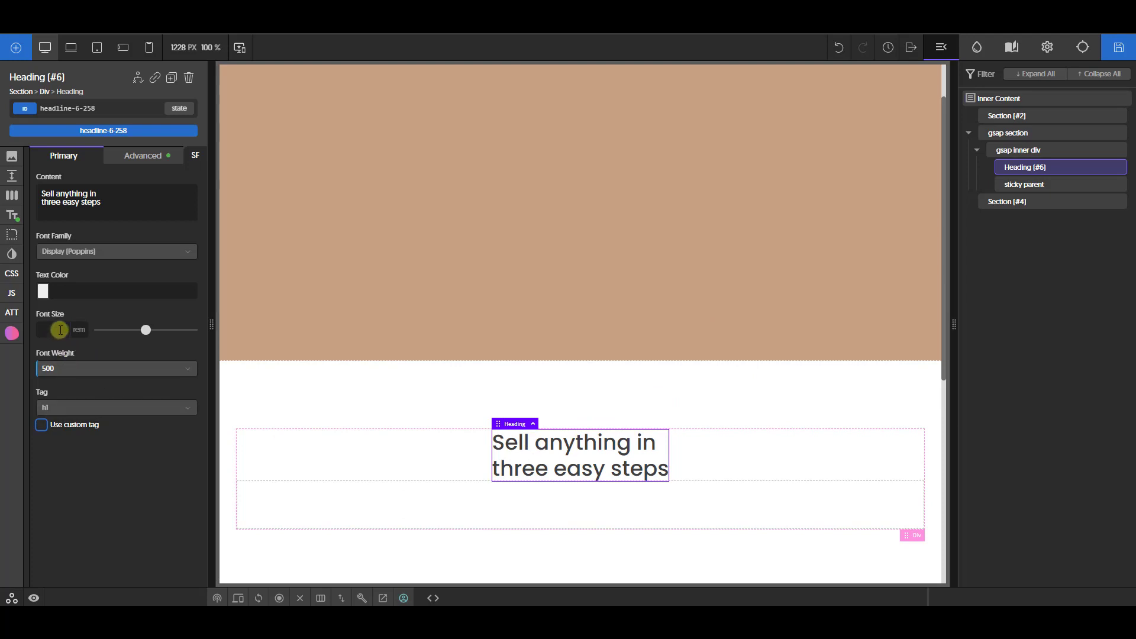
# Step: Set the heading's font size to var(--text-xxl) and its text color to #020000
pyautogui.write('--')
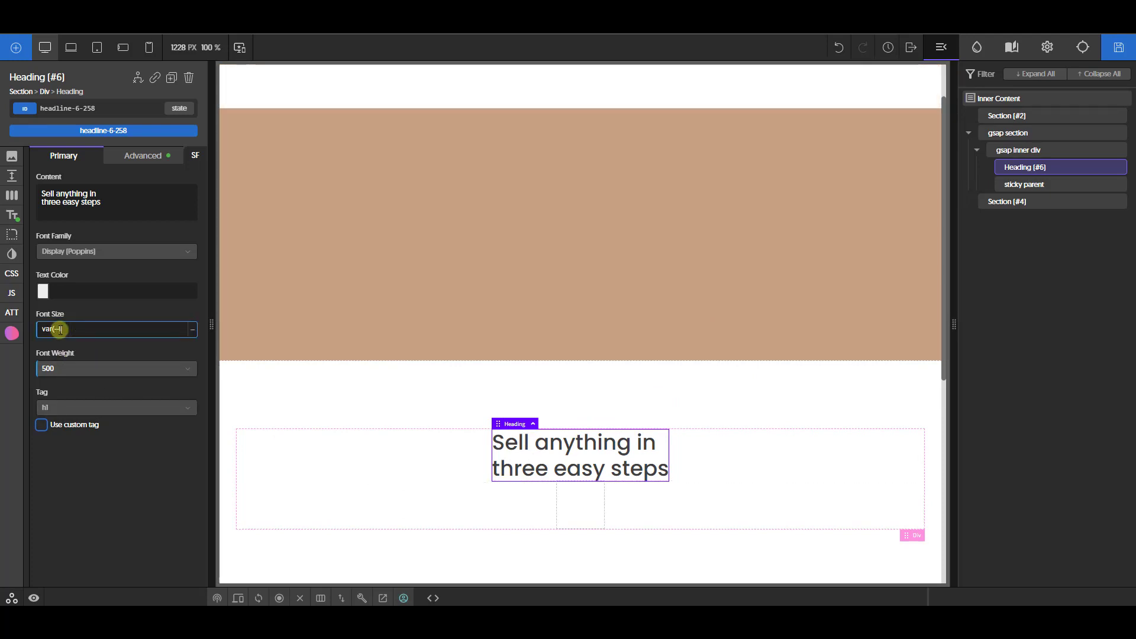
pyautogui.write('text-xxl)')
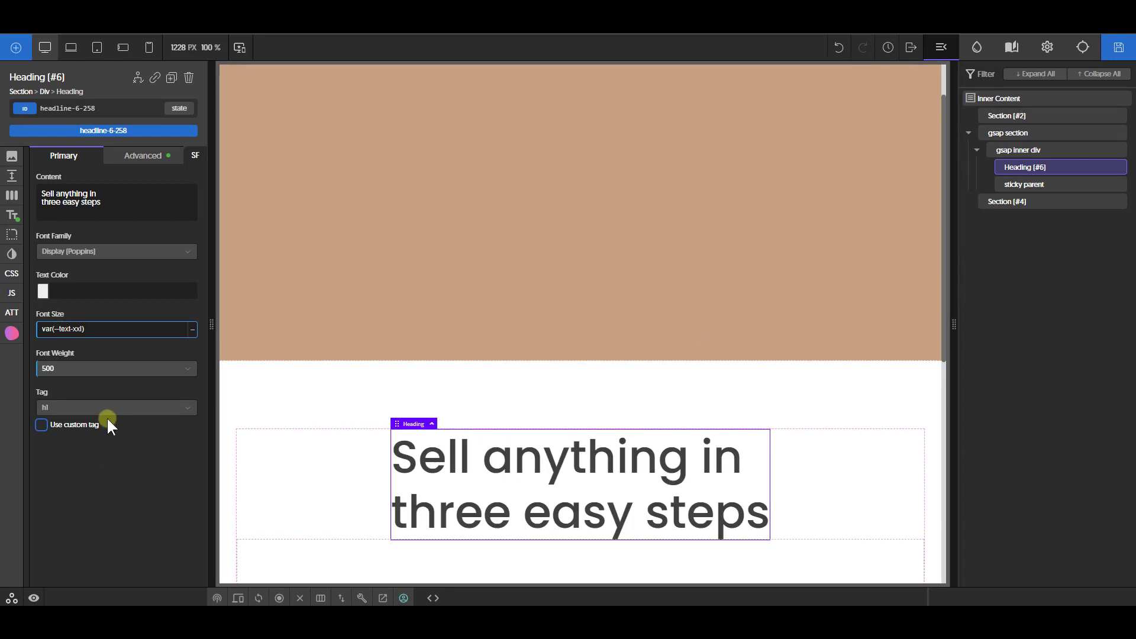
pyautogui.click(45, 292)
pyautogui.moveTo(94, 365); pyautogui.dragTo(135, 424)
pyautogui.click(652, 431)
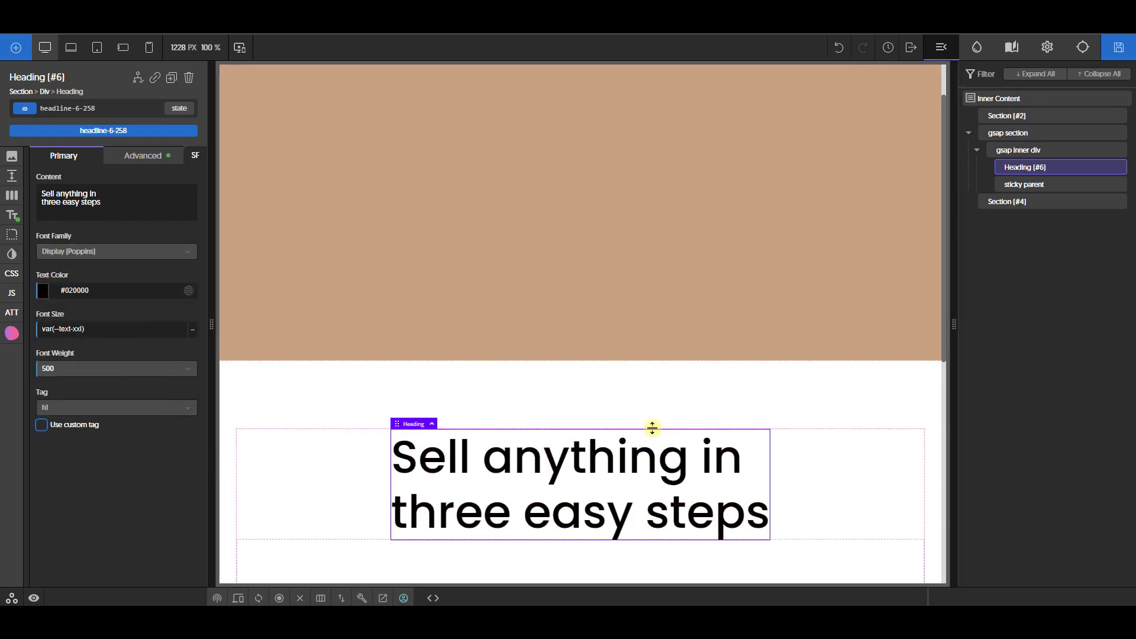
# Step: Set the heading's line height to 1.3 and center its text
pyautogui.scroll(-3, 648, 414)
pyautogui.click(12, 215)
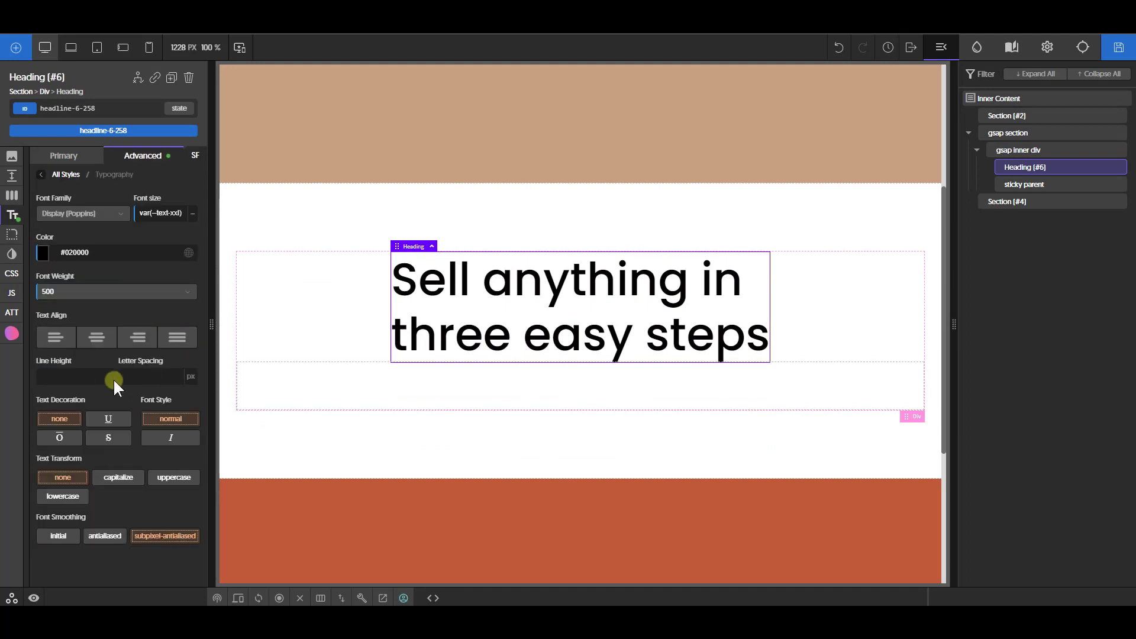
pyautogui.click(67, 378)
pyautogui.write('1.3')
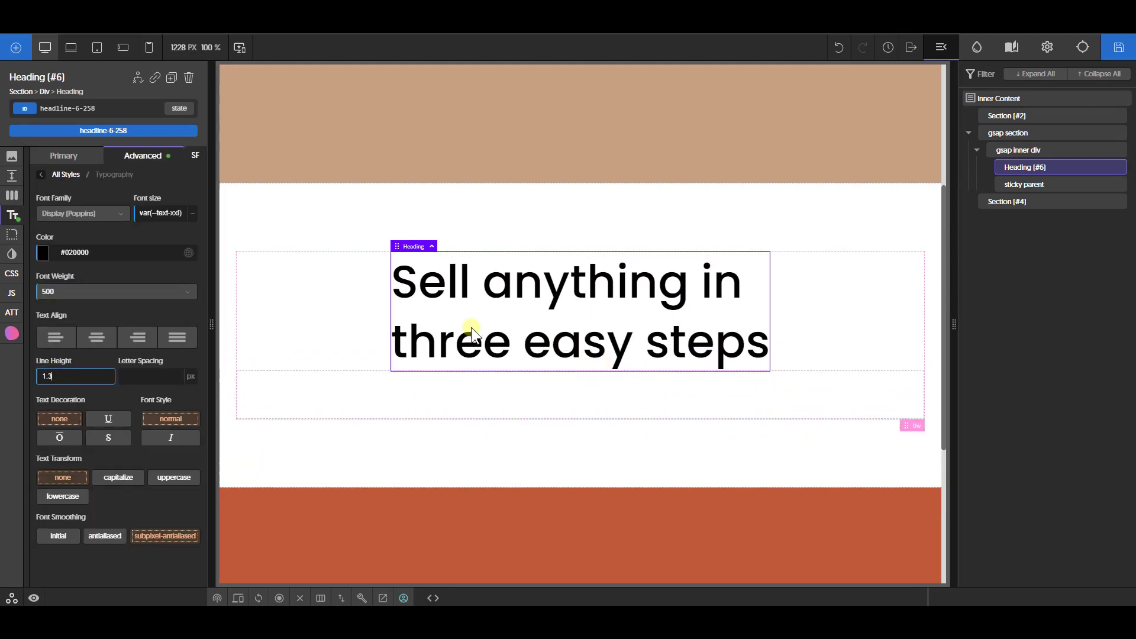
pyautogui.click(97, 337)
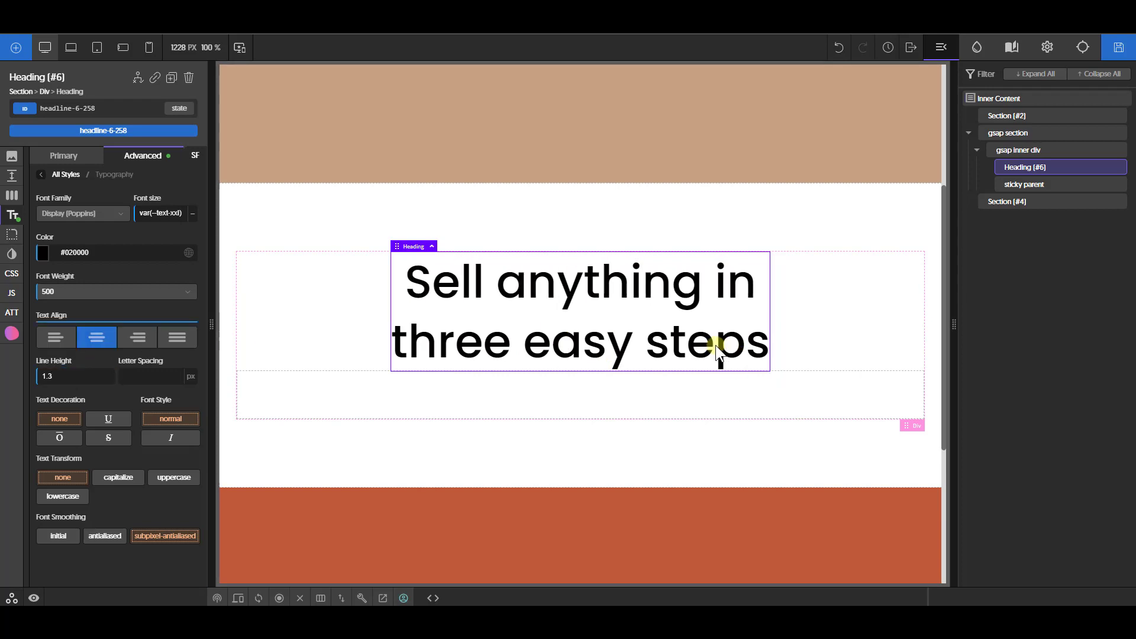
# Step: Add a div inside the sticky parent and duplicate it
pyautogui.click(290, 258)
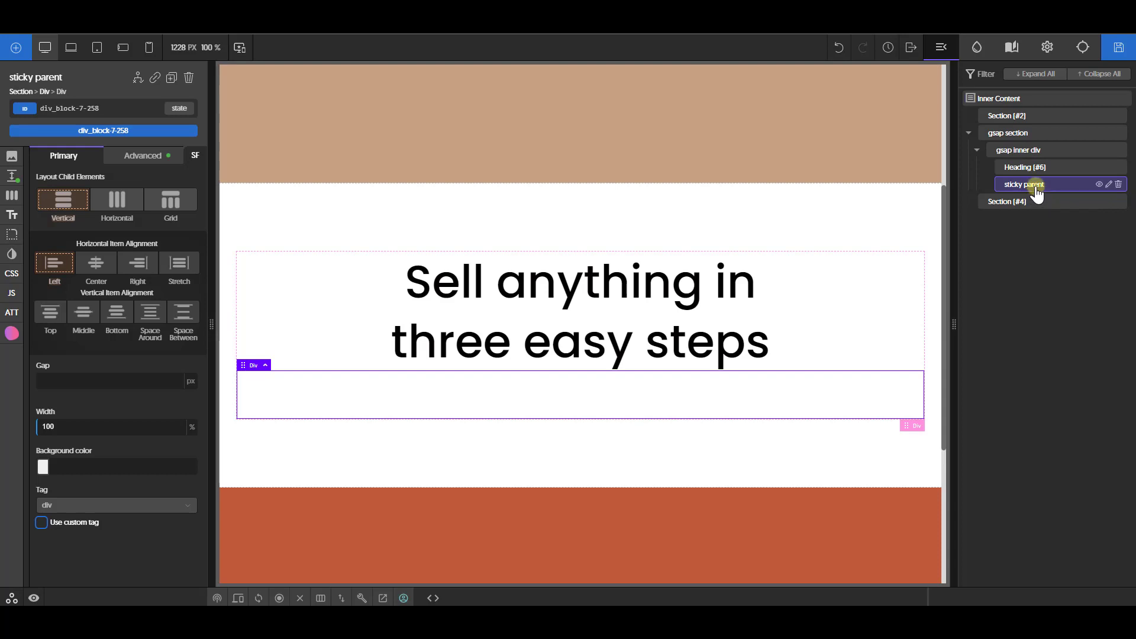
pyautogui.click(17, 48)
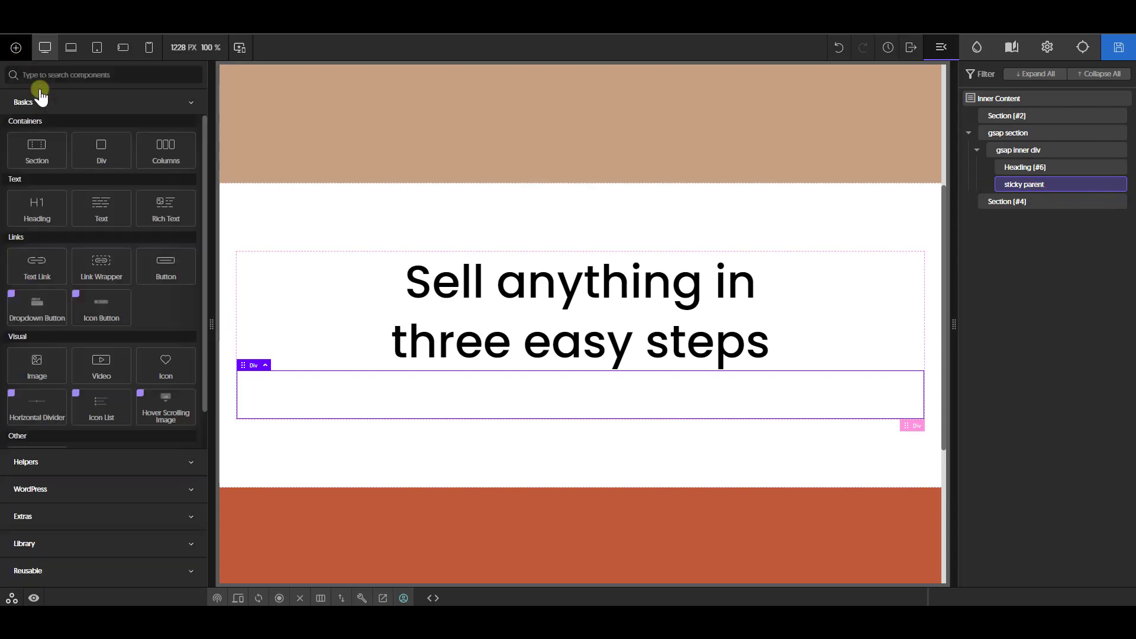
pyautogui.click(101, 149)
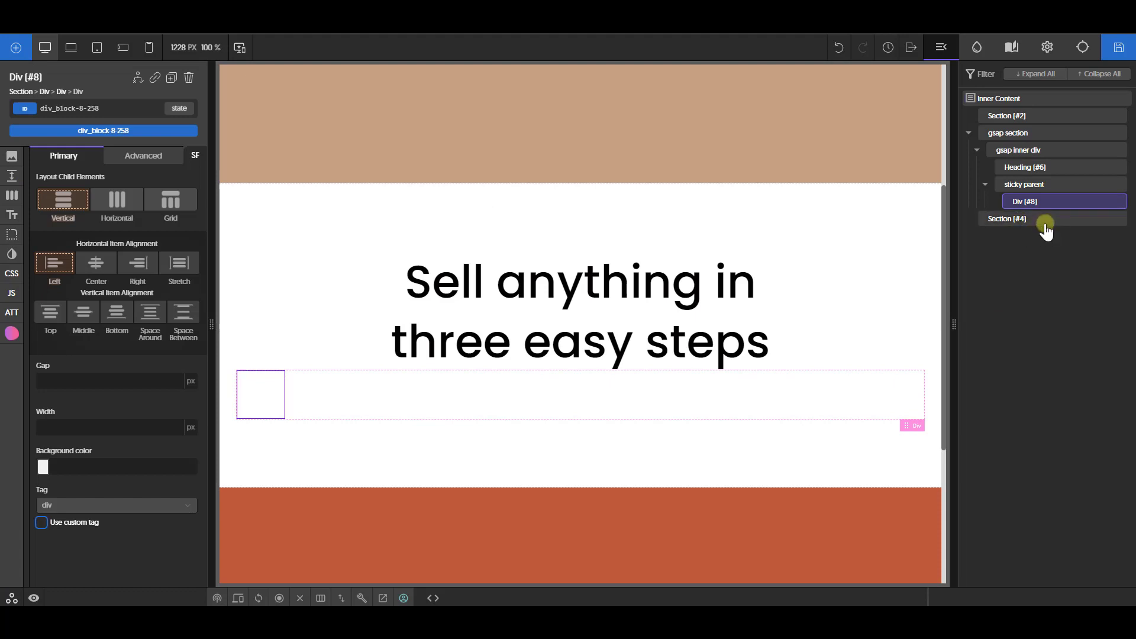
pyautogui.hotkey('ctrl', 'd')
# Step: Rename the first div inside the sticky parent as "image wrap" and give it the class .image-wrap
pyautogui.click(1038, 205)
pyautogui.doubleClick(1038, 210)
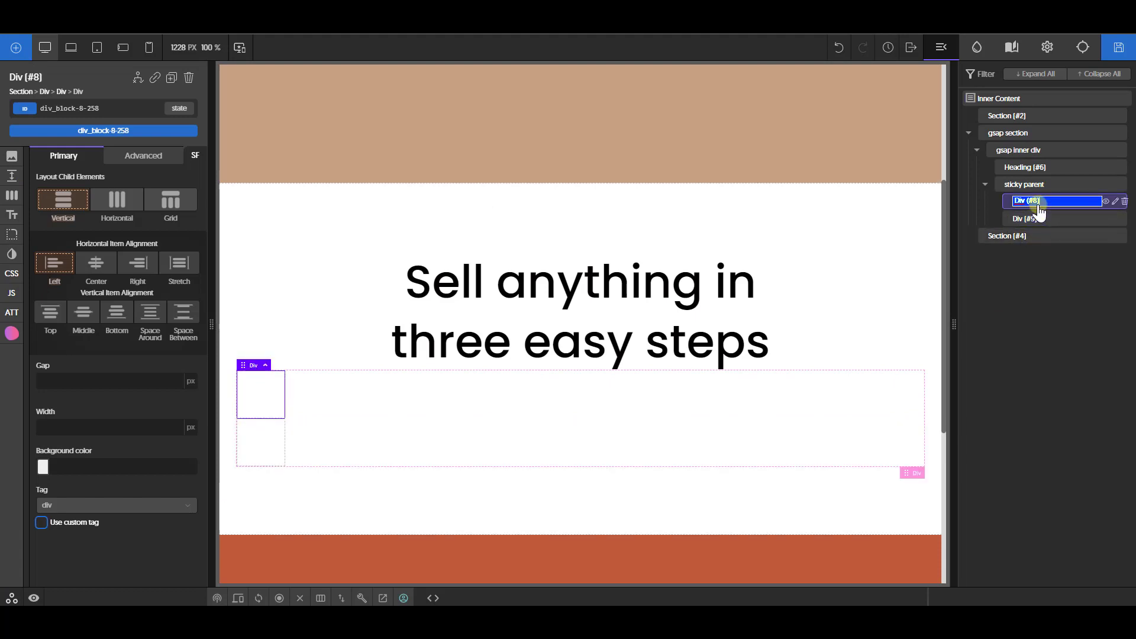
pyautogui.write('image wrap')
pyautogui.press('Return')
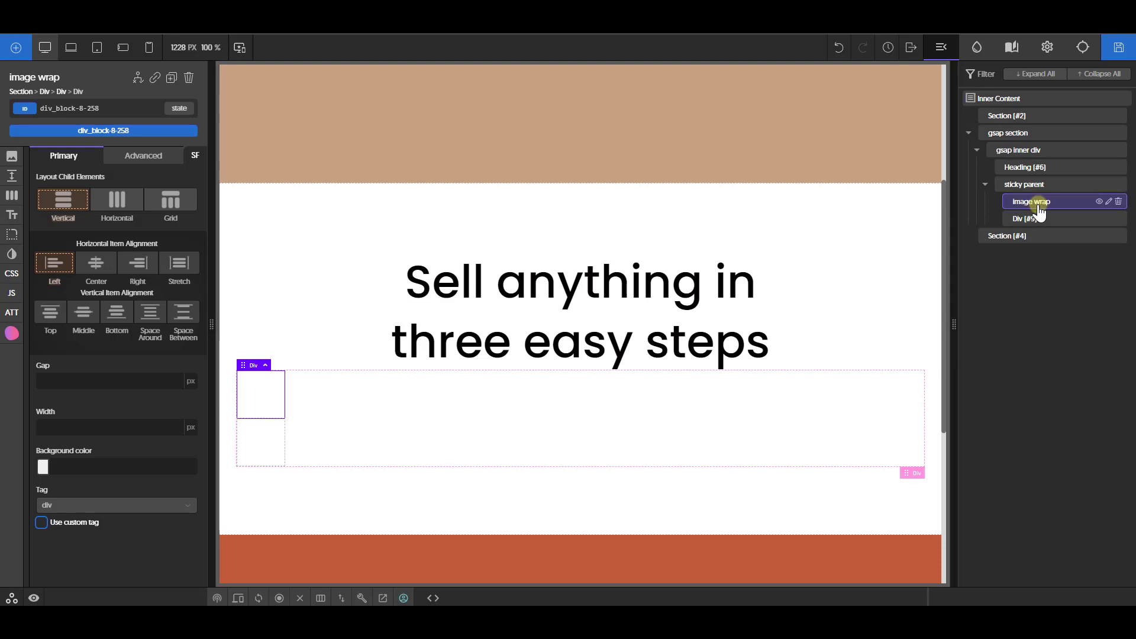
pyautogui.press('Tab')
pyautogui.write('.image-wrap')
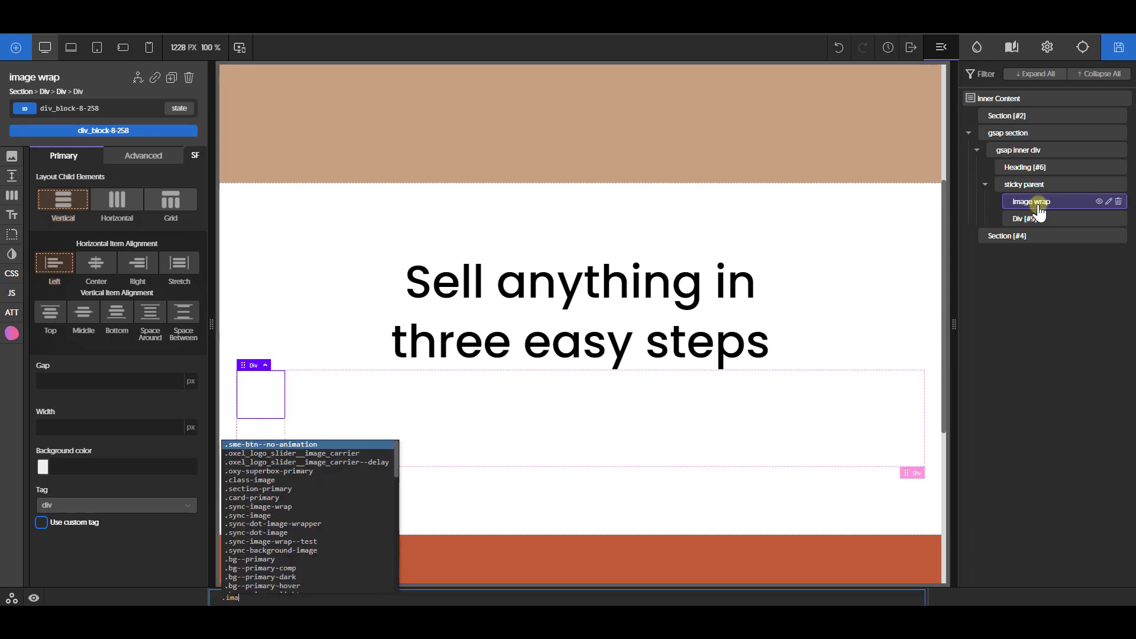
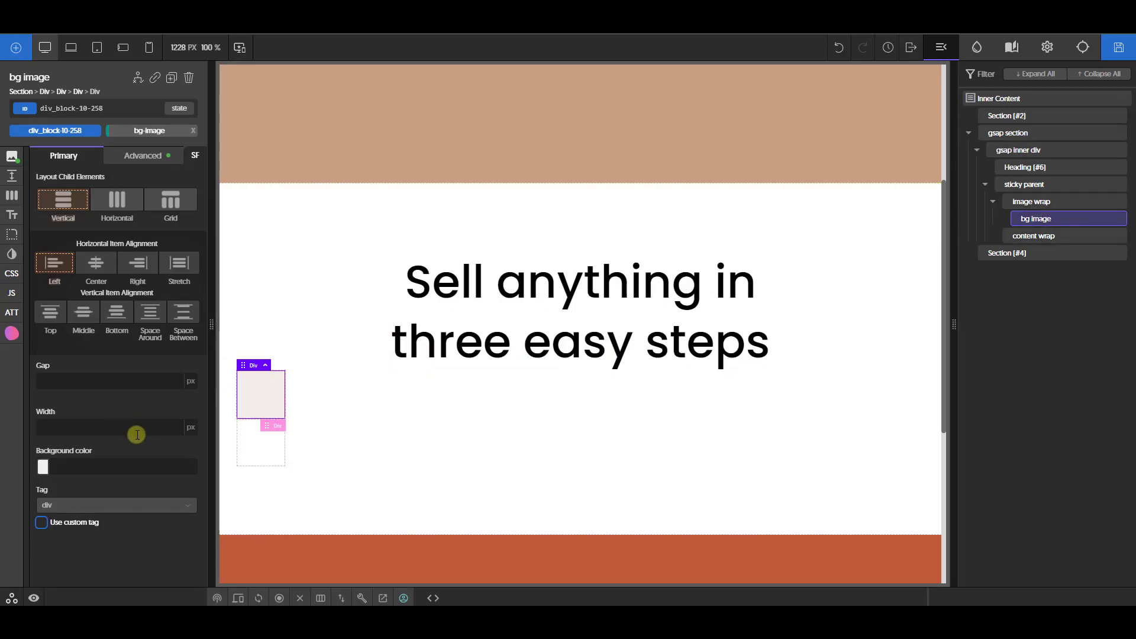
# Step: Set the width of the bg image div to 100% through its bg-image class
pyautogui.click(142, 132)
pyautogui.click(95, 295)
pyautogui.write('100')
pyautogui.click(181, 296)
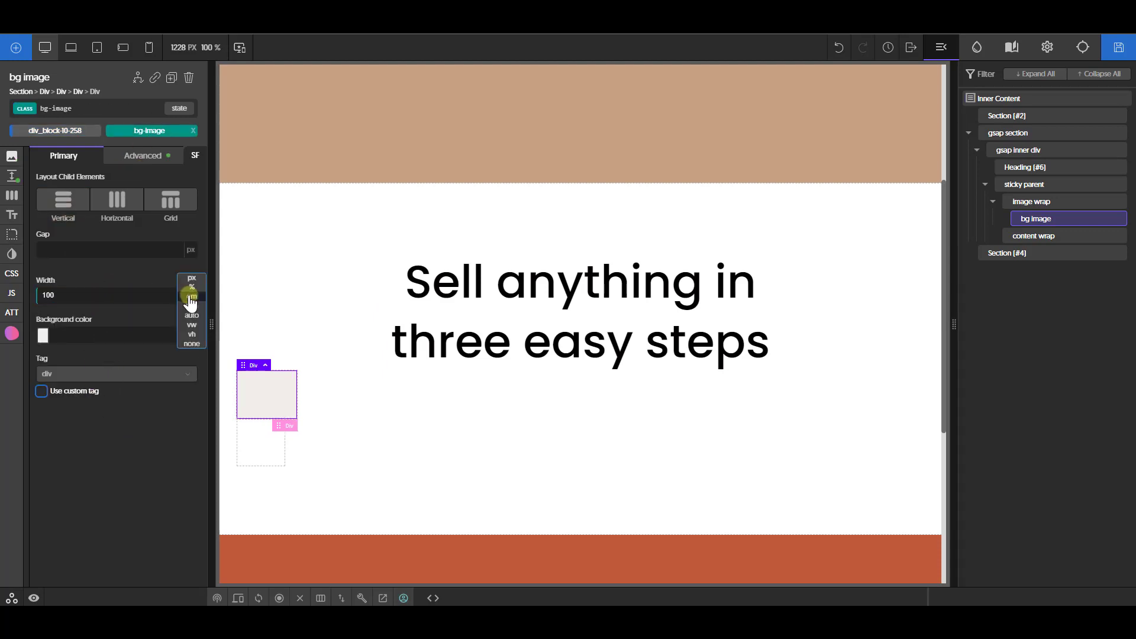
pyautogui.click(189, 287)
# Step: Set the width of the image wrap to 100%
pyautogui.click(1040, 207)
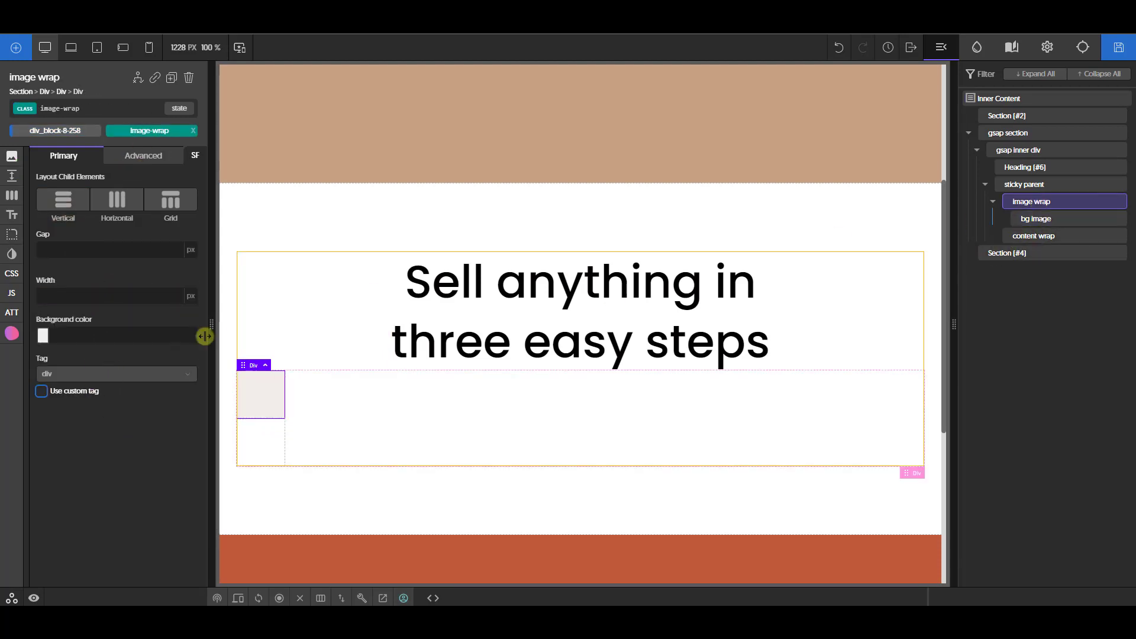
pyautogui.click(135, 293)
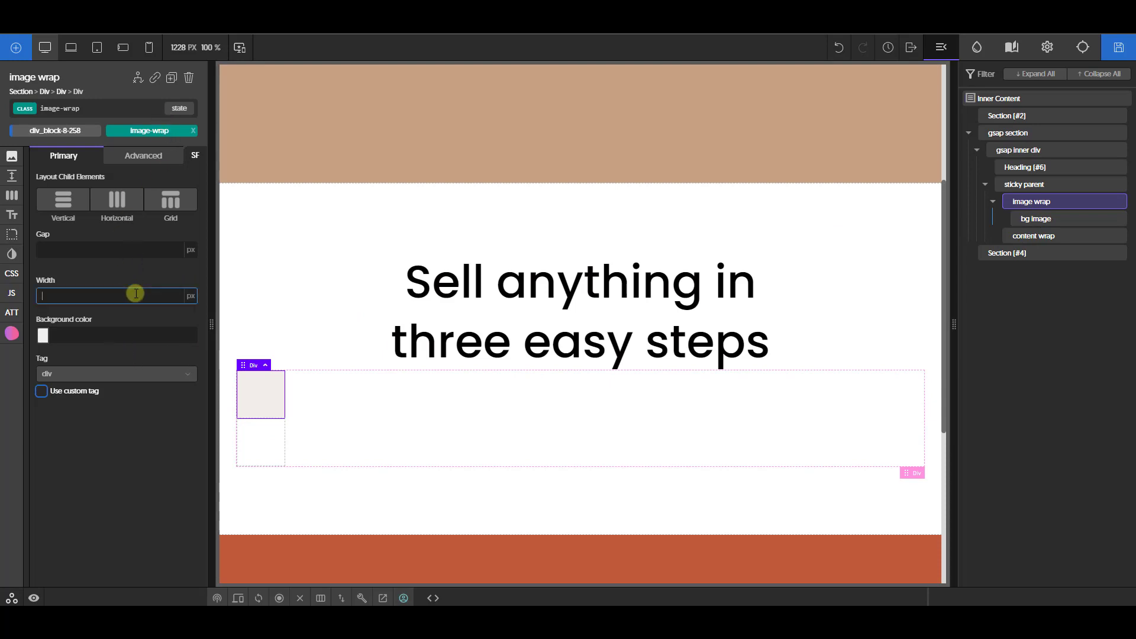
pyautogui.write('100')
pyautogui.click(193, 296)
pyautogui.click(192, 289)
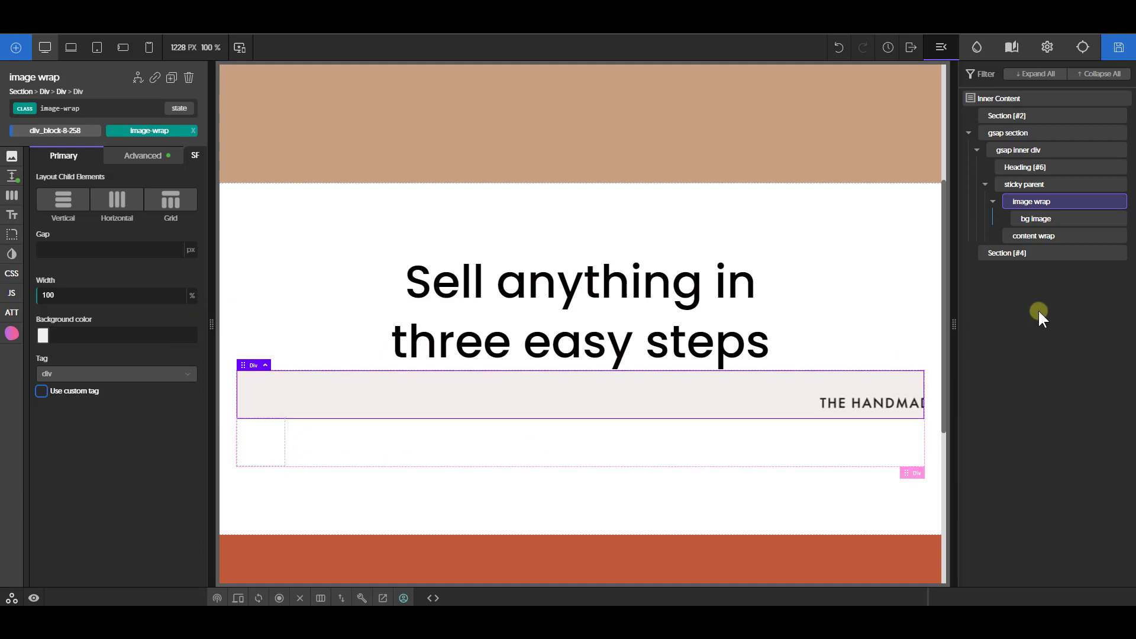
# Step: Set the width of the content wrap to 100%
pyautogui.click(1040, 235)
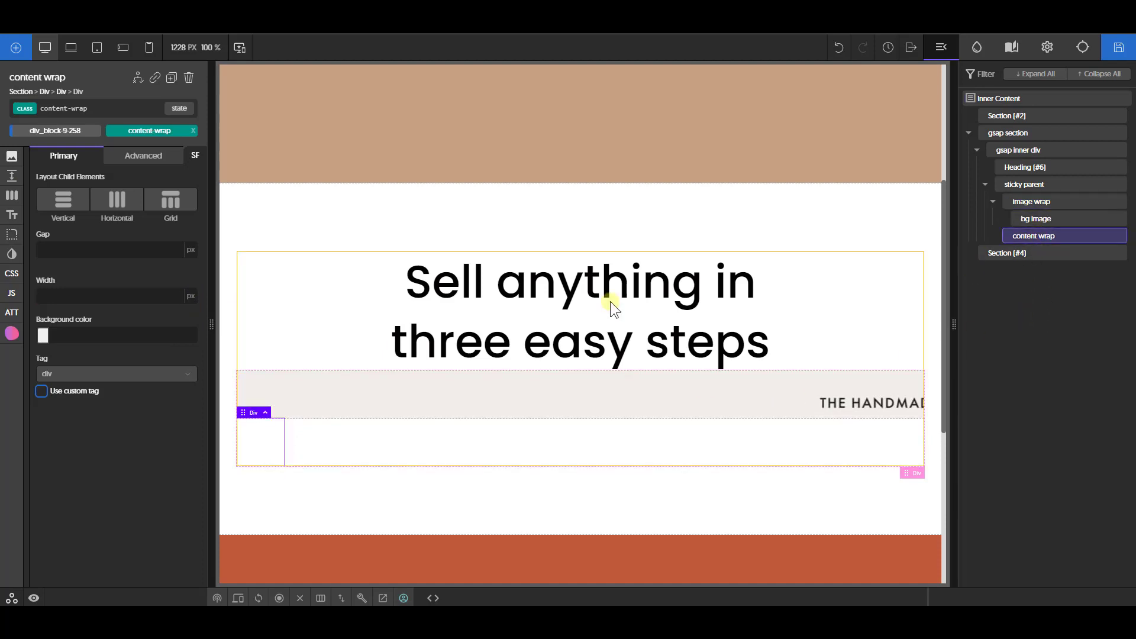
pyautogui.click(97, 297)
pyautogui.write('100')
pyautogui.click(190, 296)
pyautogui.click(191, 289)
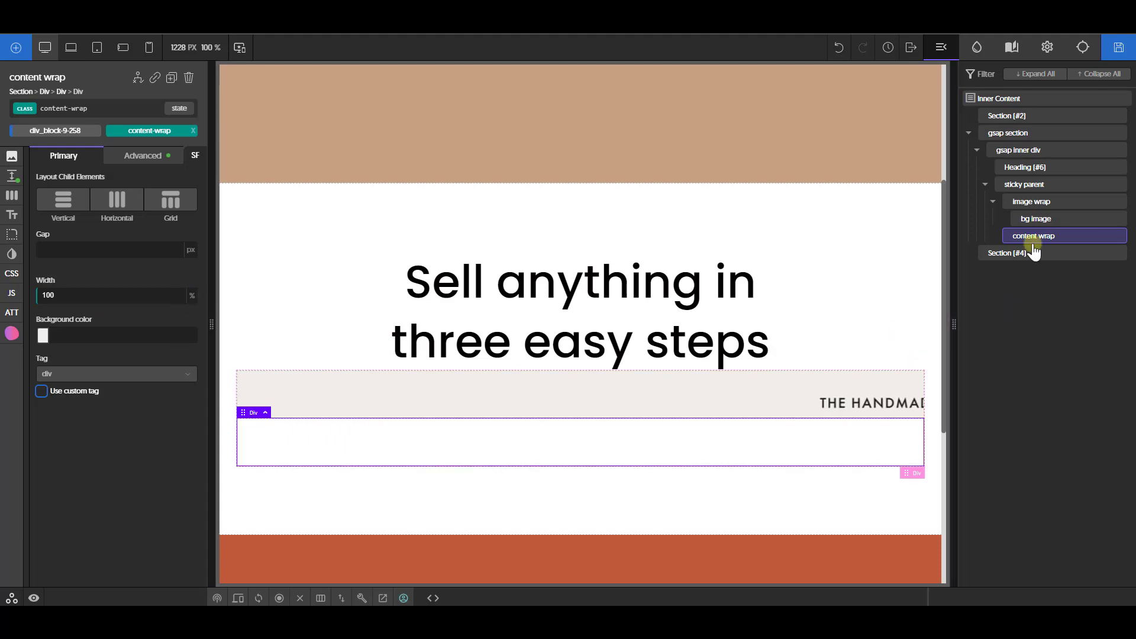
# Step: Configure the bg-image class background with position 50% left and 50% top, no-repeat and cover size
pyautogui.click(1036, 219)
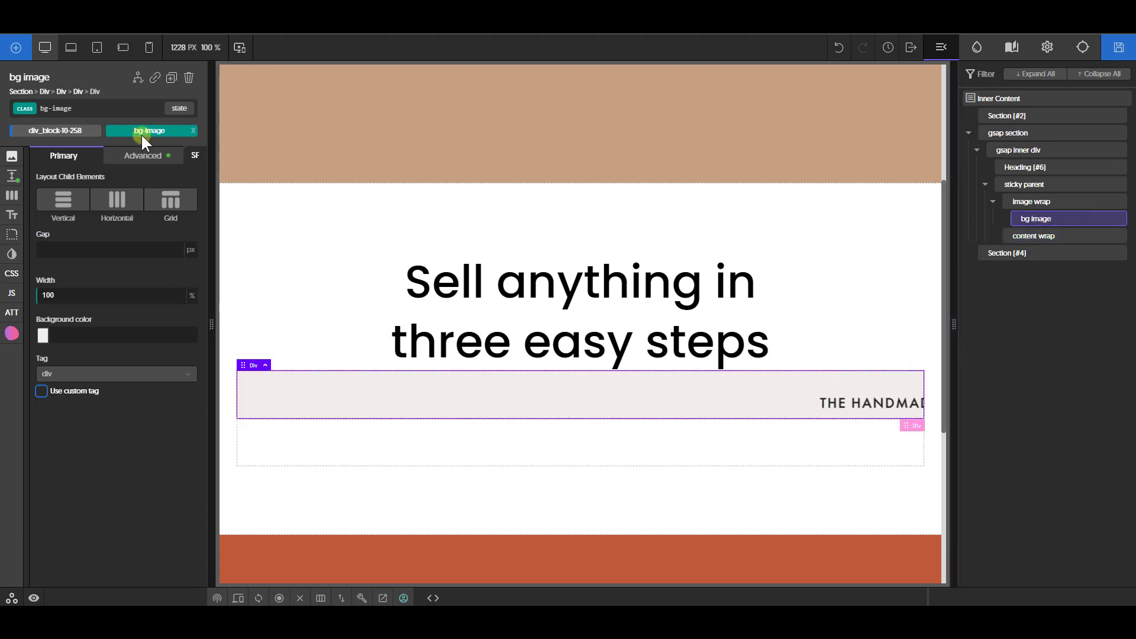
pyautogui.click(12, 156)
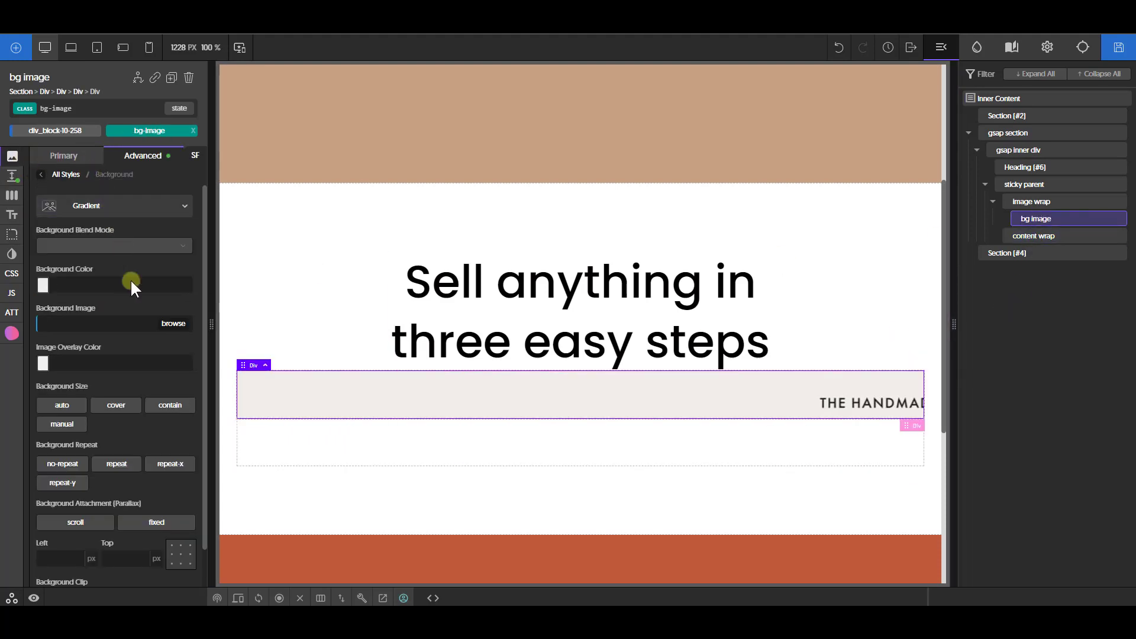
pyautogui.scroll(-1, 165, 465)
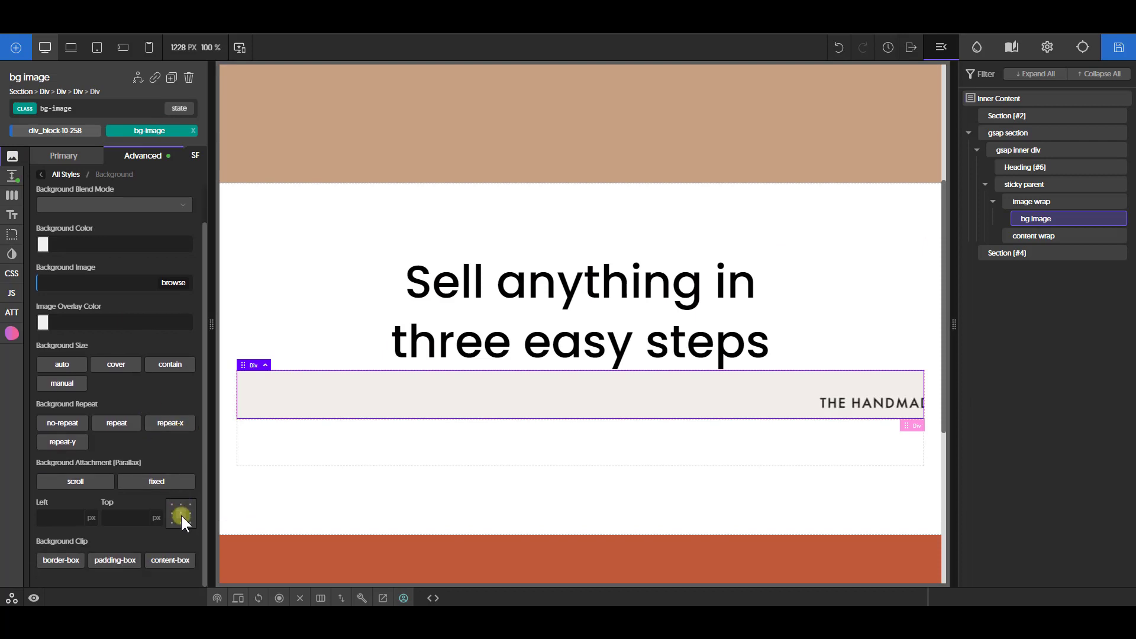
pyautogui.click(181, 516)
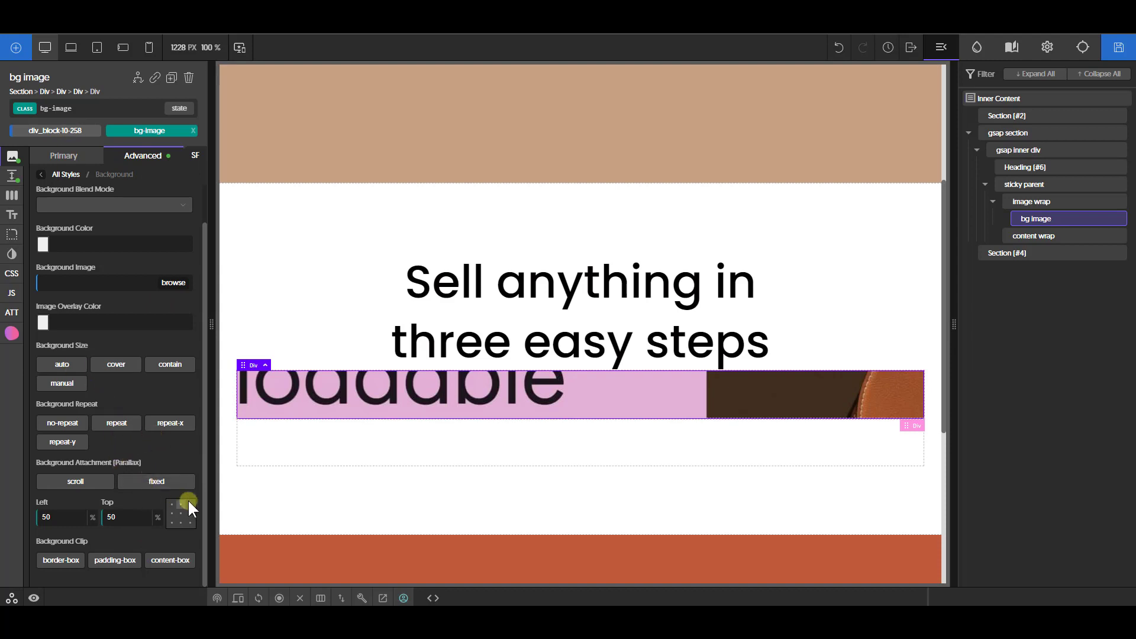
pyautogui.click(62, 422)
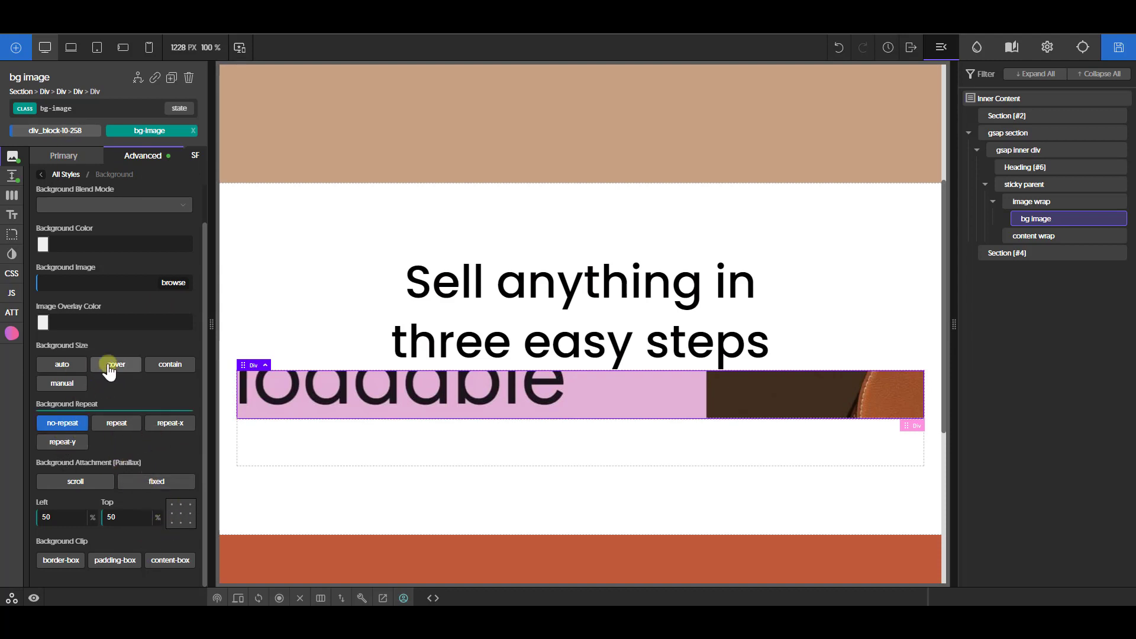
pyautogui.click(109, 366)
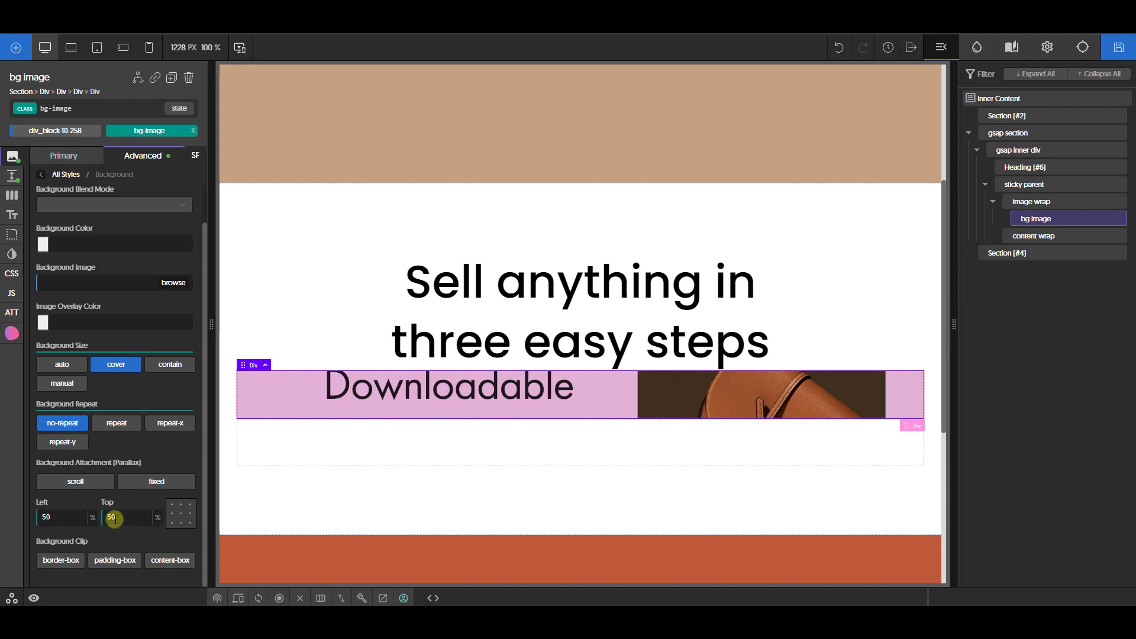
pyautogui.moveTo(179, 511)
pyautogui.mouseDown()
pyautogui.moveTo(187, 499)
pyautogui.moveTo(186, 520)
pyautogui.moveTo(147, 521)
pyautogui.moveTo(191, 509)
pyautogui.mouseUp()
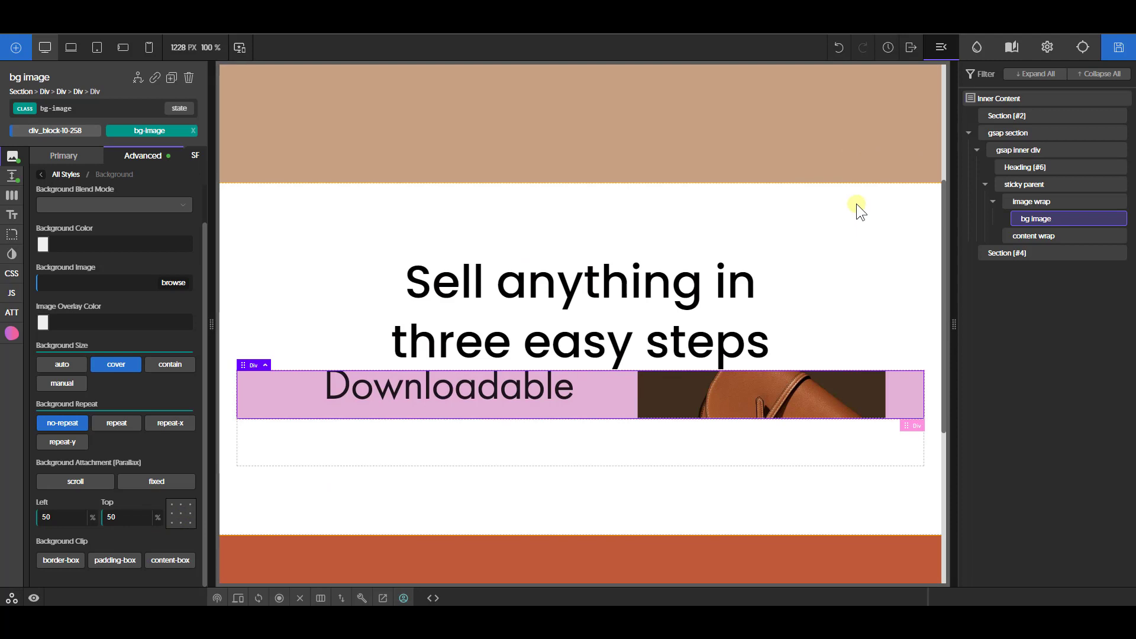
# Step: Add an h2 heading, two paragraphs and a button inside the content wrap using the structure h2+p+p+abutton
pyautogui.click(1036, 236)
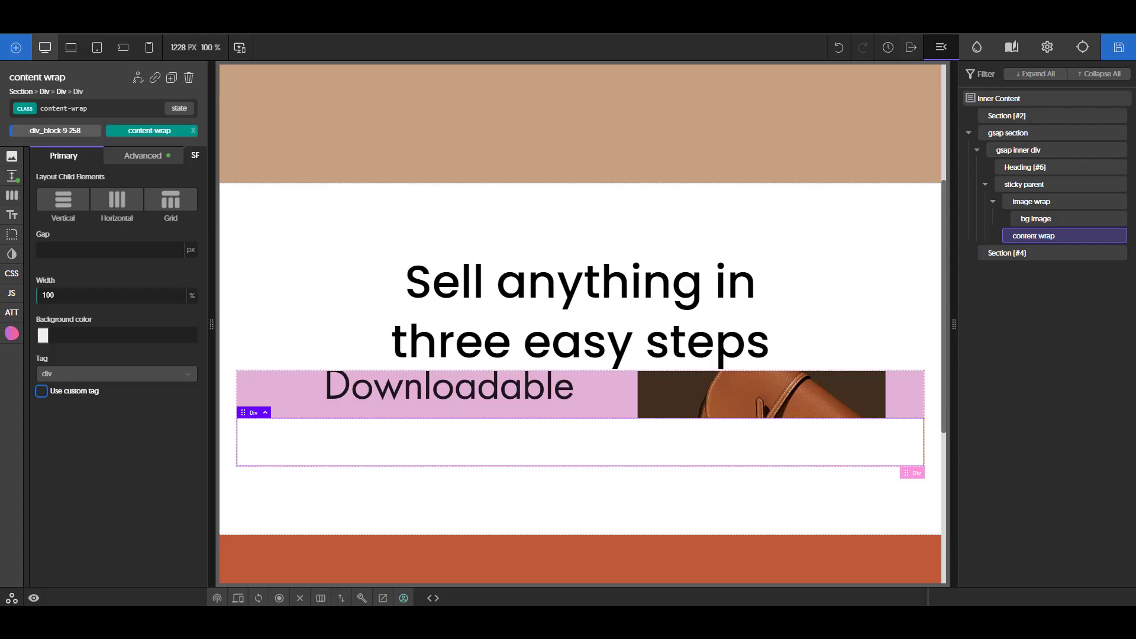
pyautogui.hotkey('ctrl', 'space')
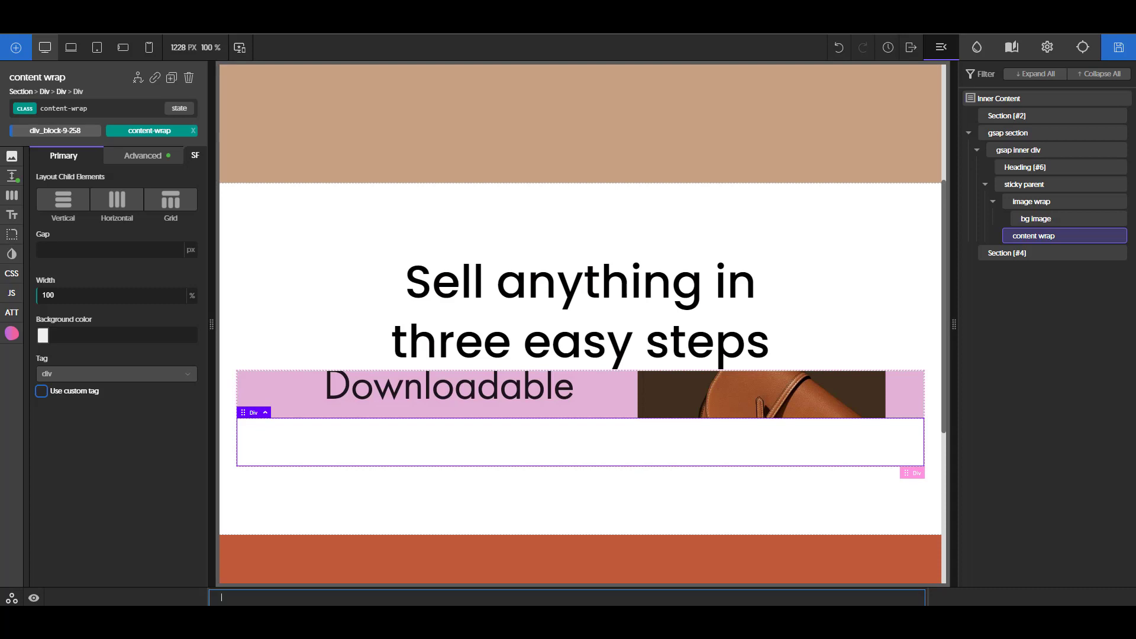
pyautogui.write('h2+p')
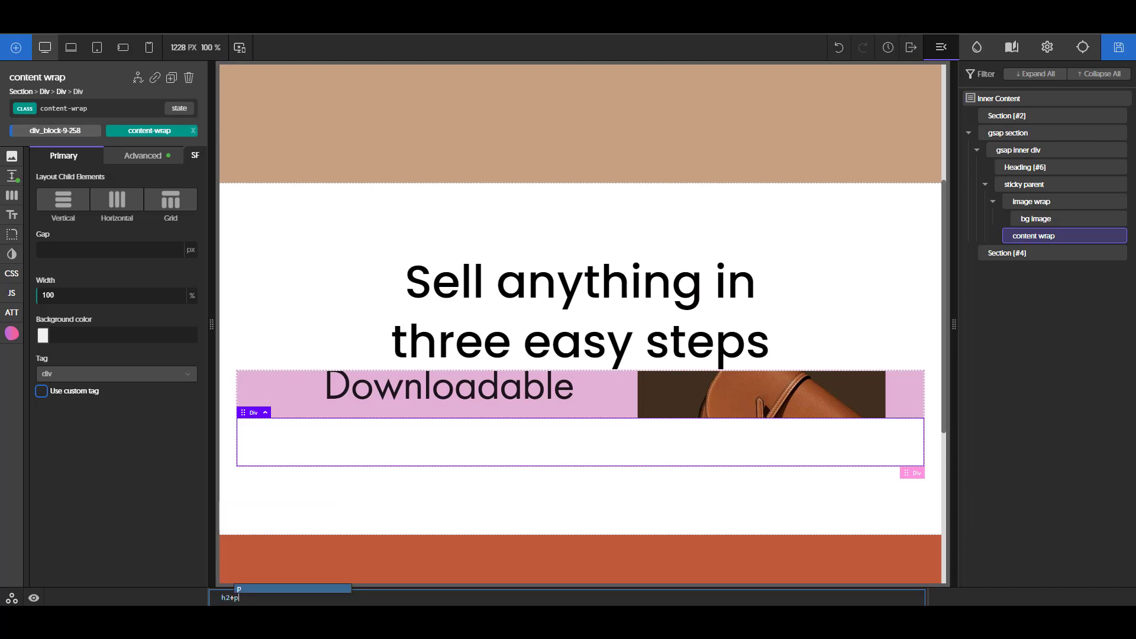
pyautogui.write('+p')
pyautogui.write('+abutton')
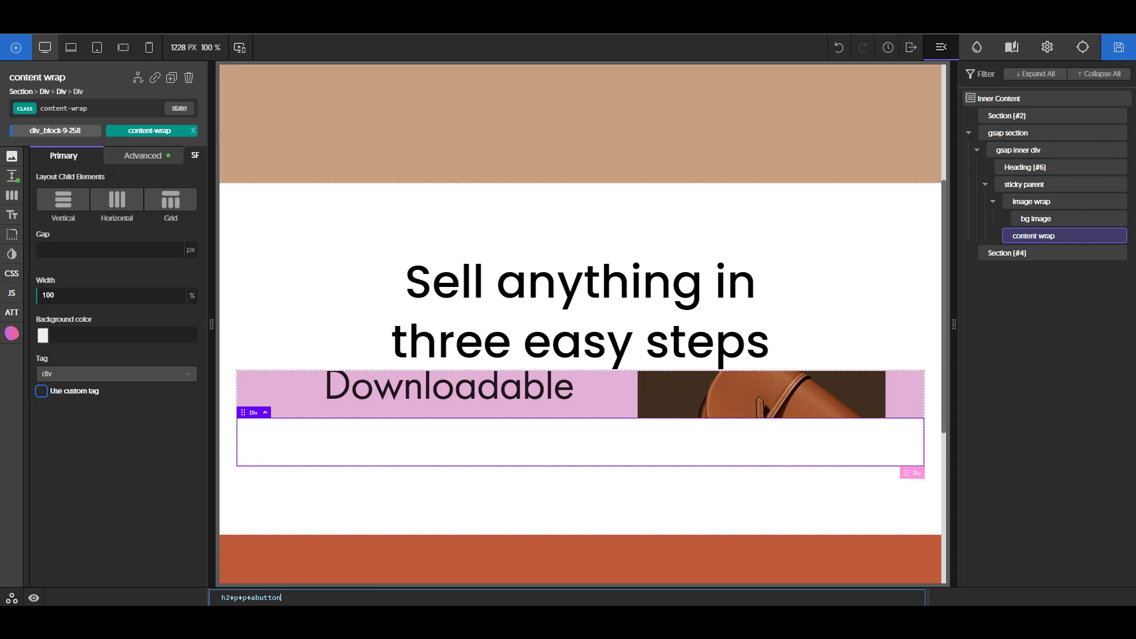
pyautogui.press('Return')
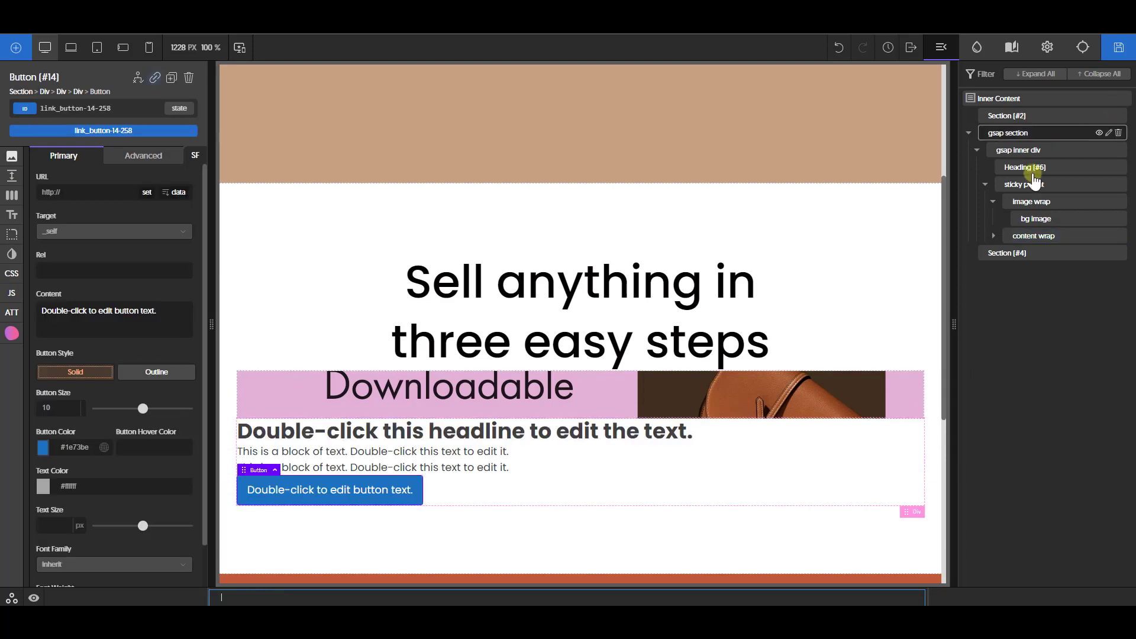
# Step: Give the heading inside the content wrap the class .gsap-h2
pyautogui.click(1042, 253)
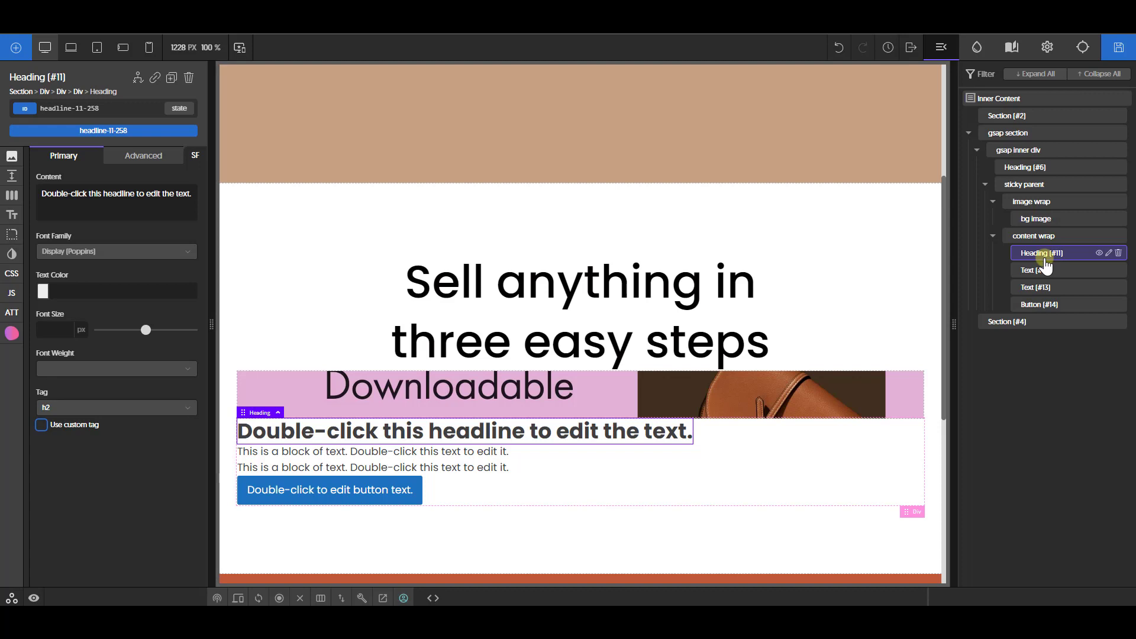
pyautogui.hotkey('ctrl', 'space')
pyautogui.write('.gsa')
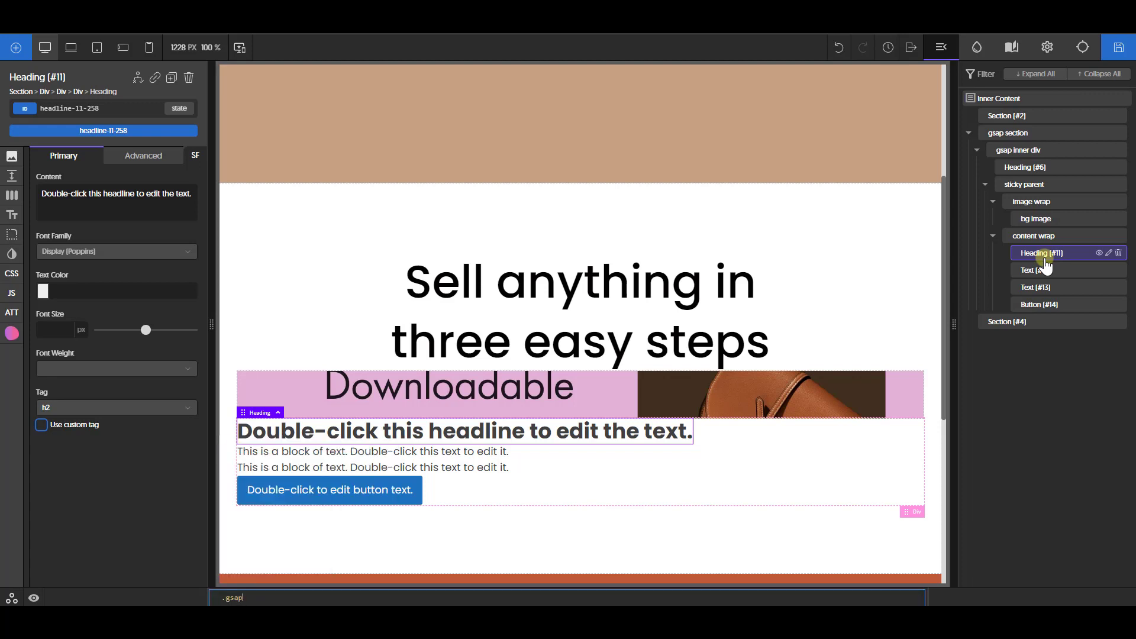
# Step: Give the first text element inside the content wrap the class .pre-text
pyautogui.click(1041, 270)
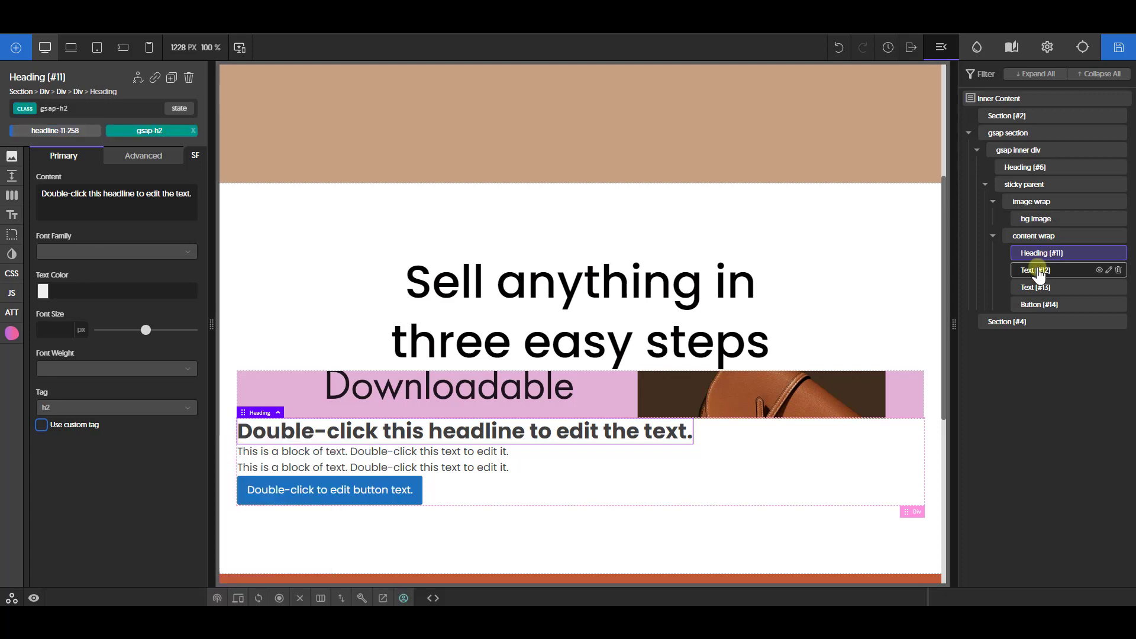
pyautogui.hotkey('ctrl', 'space')
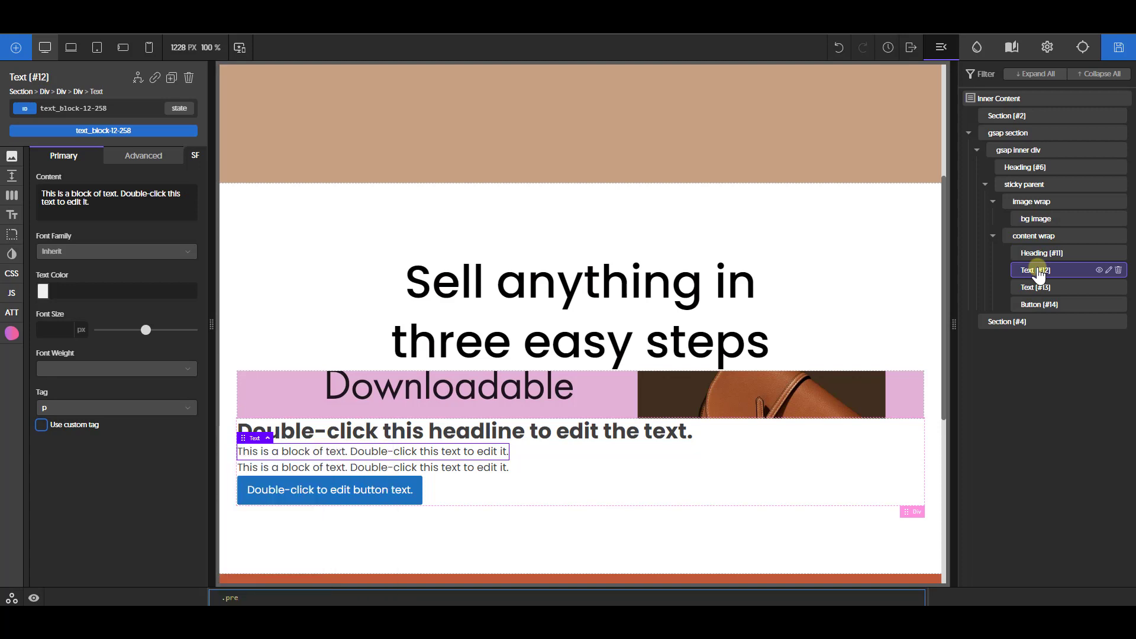
pyautogui.write('.pre-text')
pyautogui.press('Return')
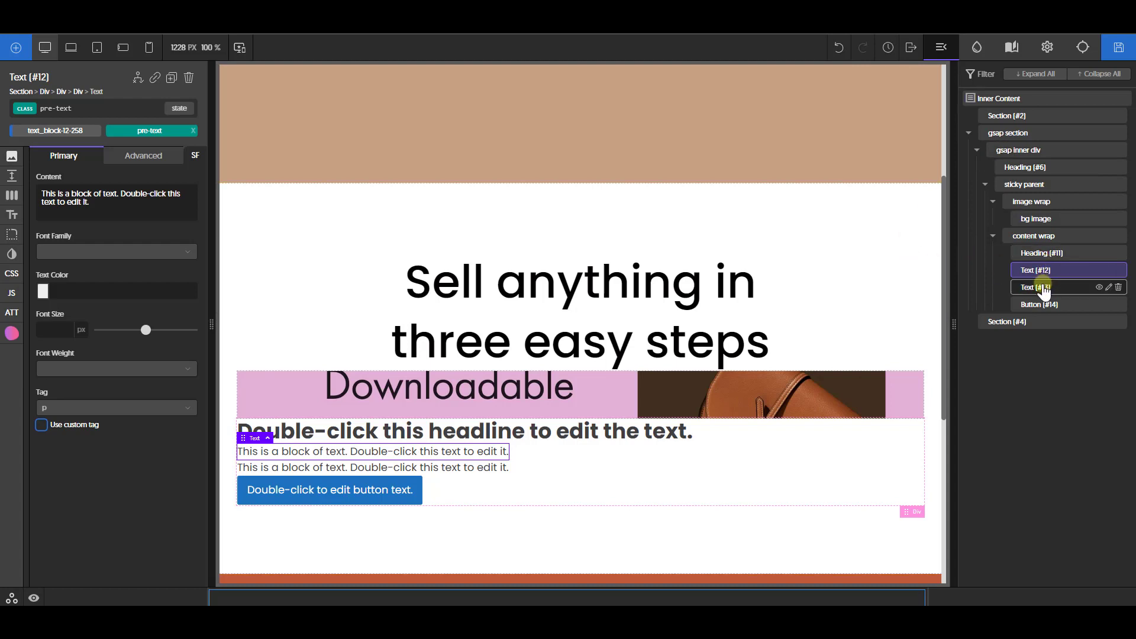
# Step: Give the second text element inside the content wrap the class .gsap-txt
pyautogui.click(1043, 288)
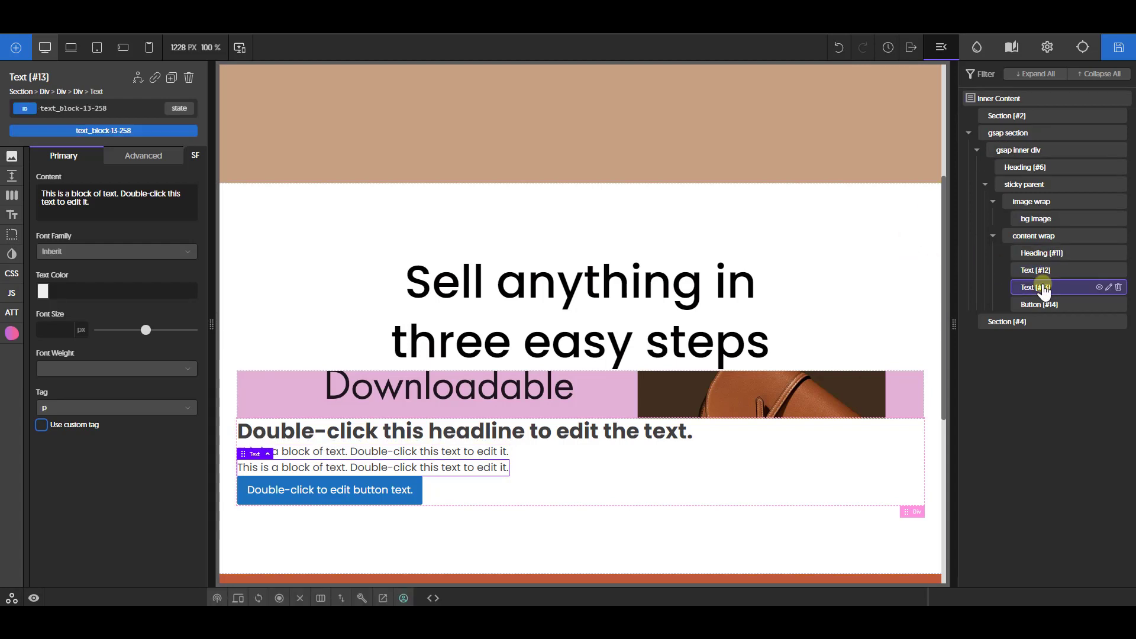
pyautogui.press('Tab')
pyautogui.write('.')
pyautogui.write('gsa')
pyautogui.write('p-txt')
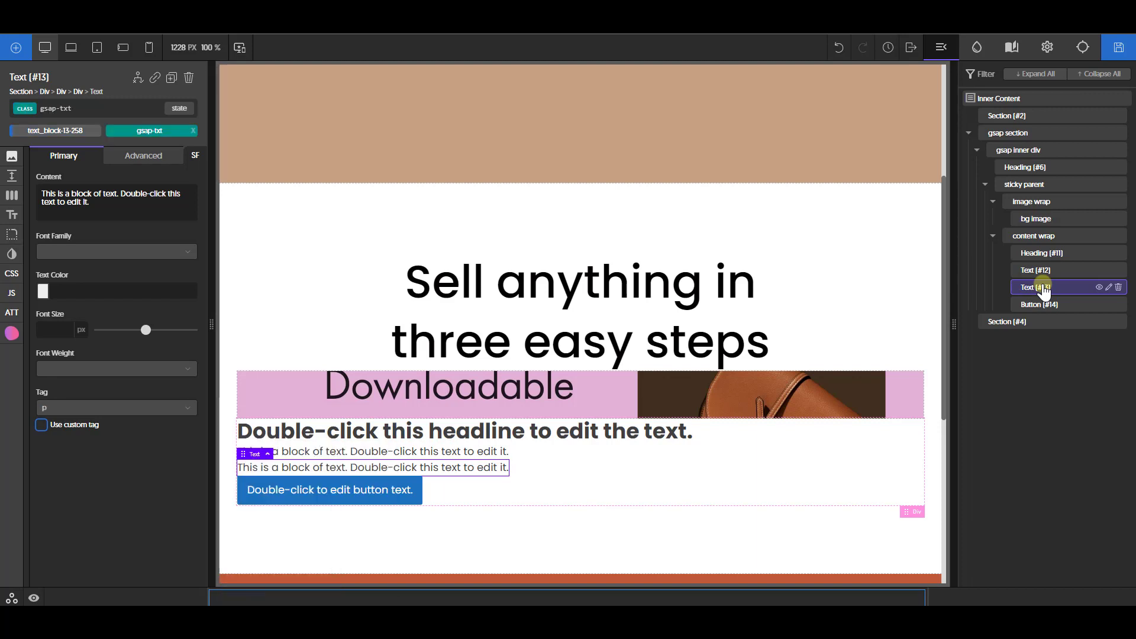
# Step: Give the button inside the content wrap the class .gsap-btn
pyautogui.click(1045, 308)
pyautogui.hotkey('ctrl', 'space')
pyautogui.write('.gs')
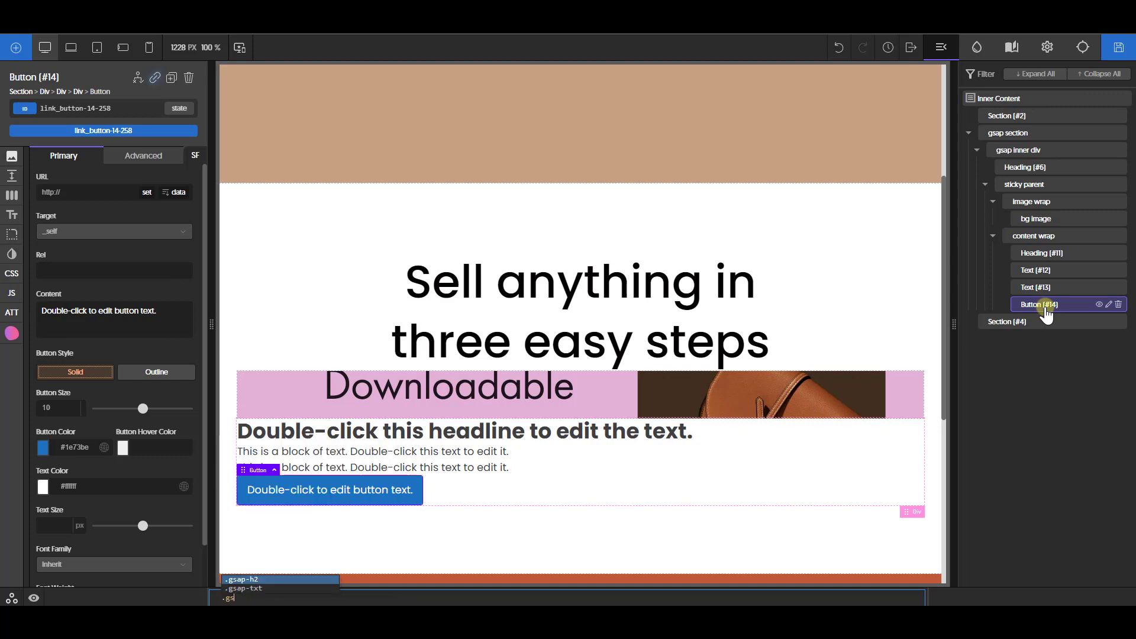
pyautogui.write('ap-b')
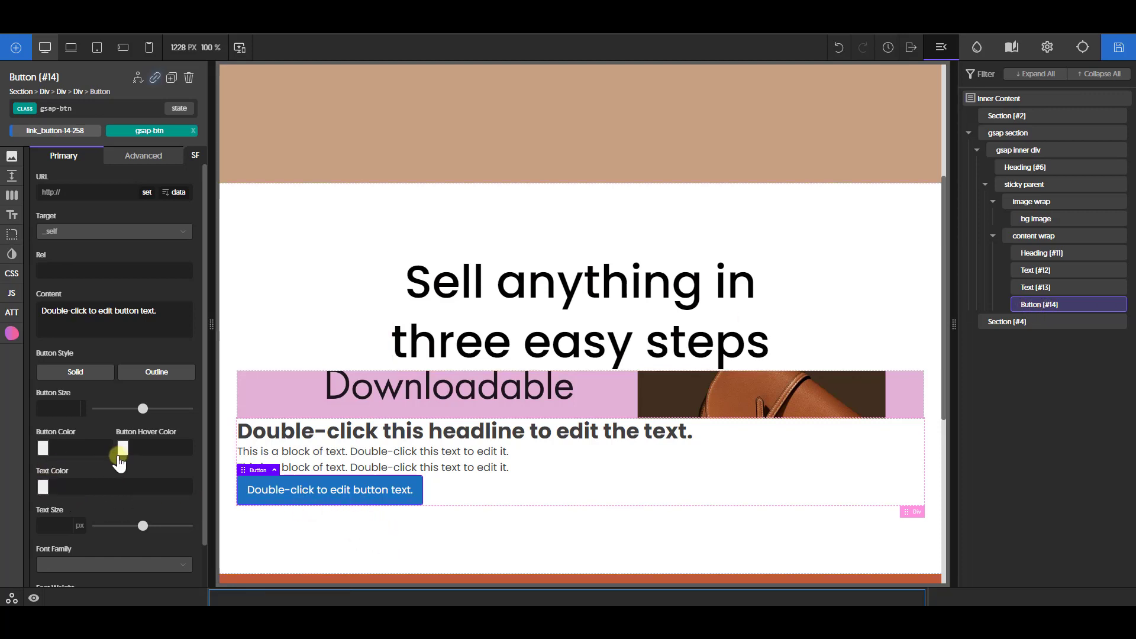
# Step: Give the gsap-btn class a black background color and a border radius of 50 px
pyautogui.click(13, 160)
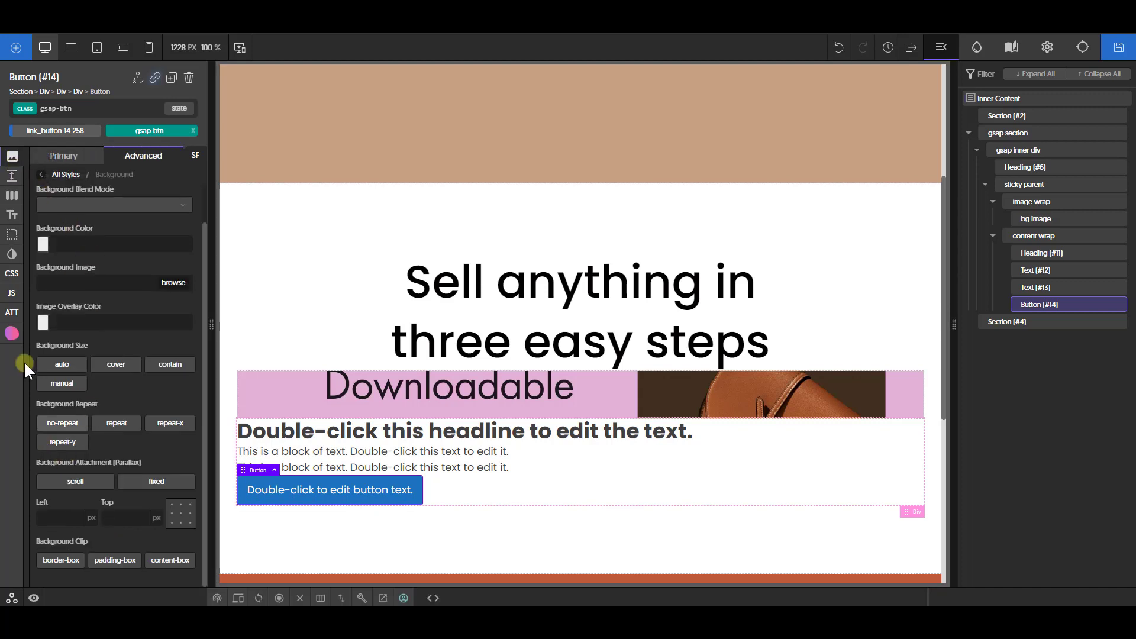
pyautogui.click(44, 247)
pyautogui.moveTo(103, 324); pyautogui.dragTo(142, 362)
pyautogui.click(169, 379)
pyautogui.click(12, 235)
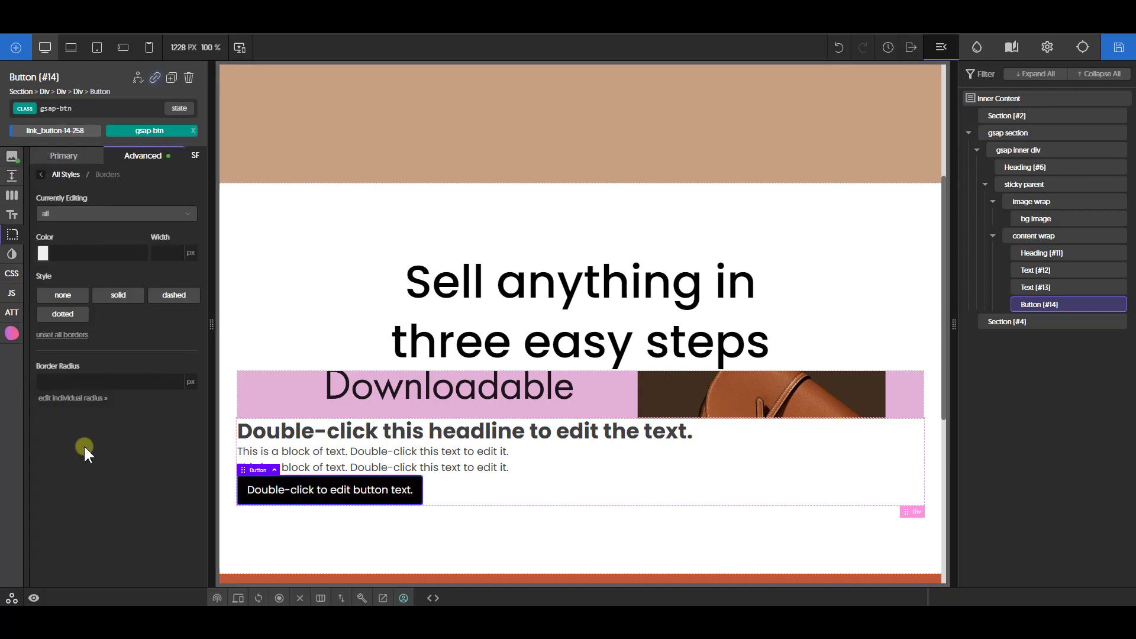
pyautogui.click(100, 388)
pyautogui.write('50')
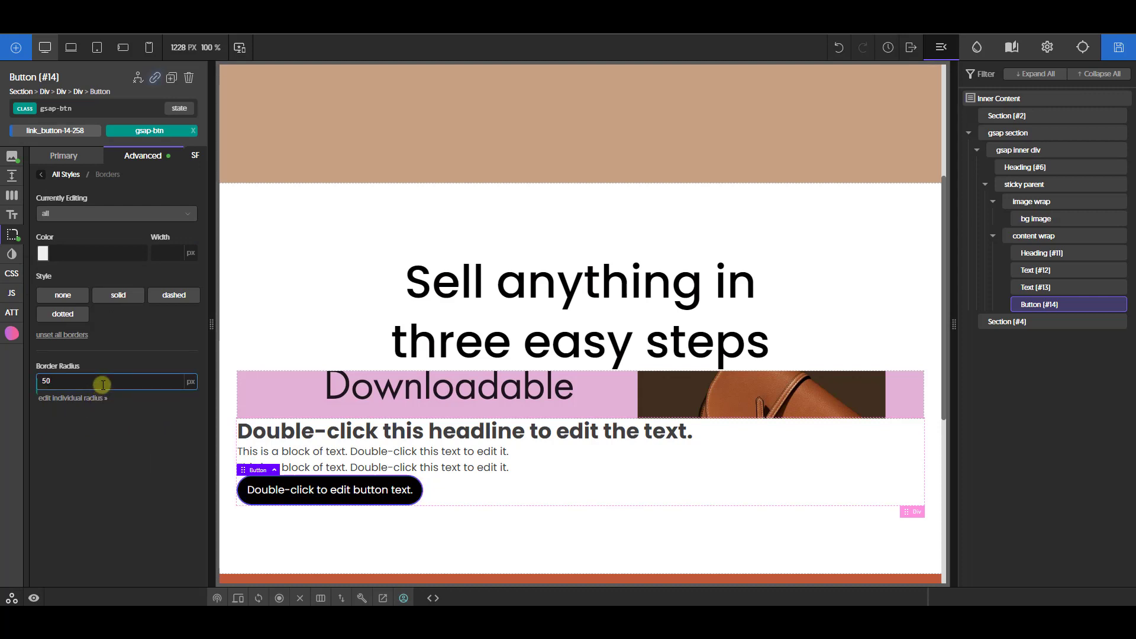
# Step: Set the gsap-btn padding to 4 rem on the left and right and 1.5 rem on the top and bottom
pyautogui.click(12, 176)
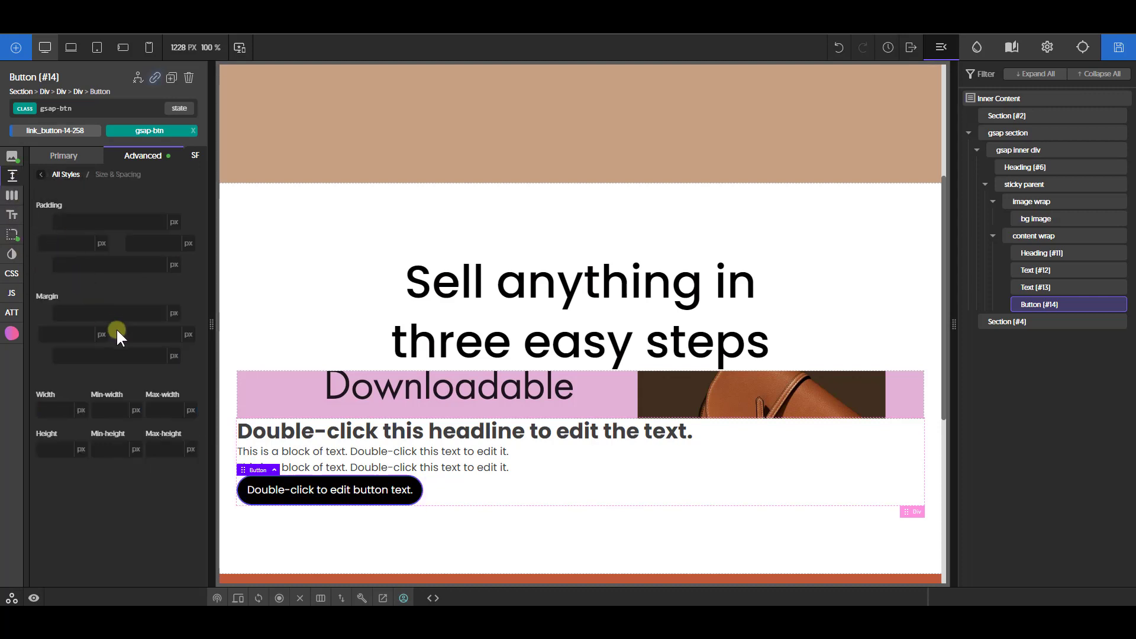
pyautogui.click(61, 333)
pyautogui.click(71, 247)
pyautogui.write('4rem')
pyautogui.click(148, 243)
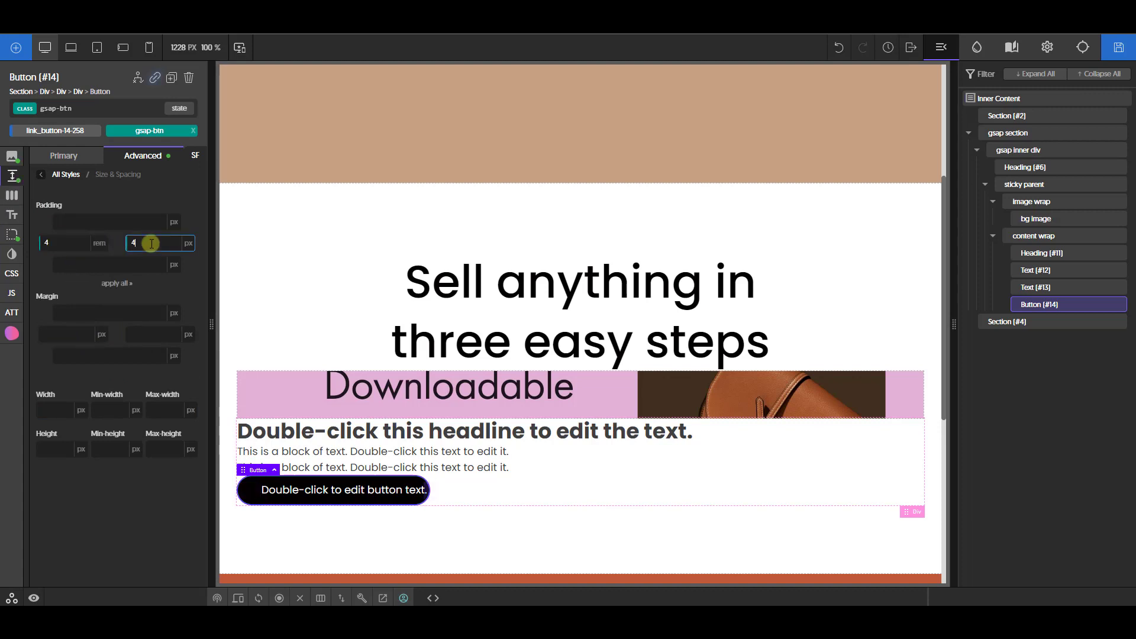
pyautogui.write('4rem')
pyautogui.click(118, 221)
pyautogui.write('1.5rem')
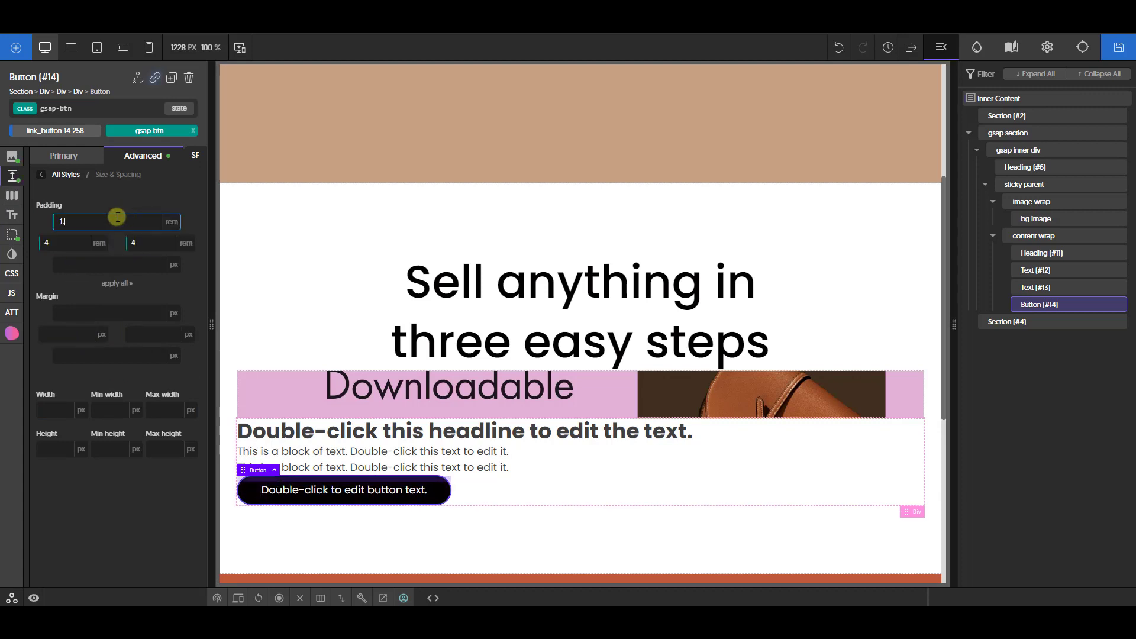
pyautogui.click(109, 264)
pyautogui.write('1rem')
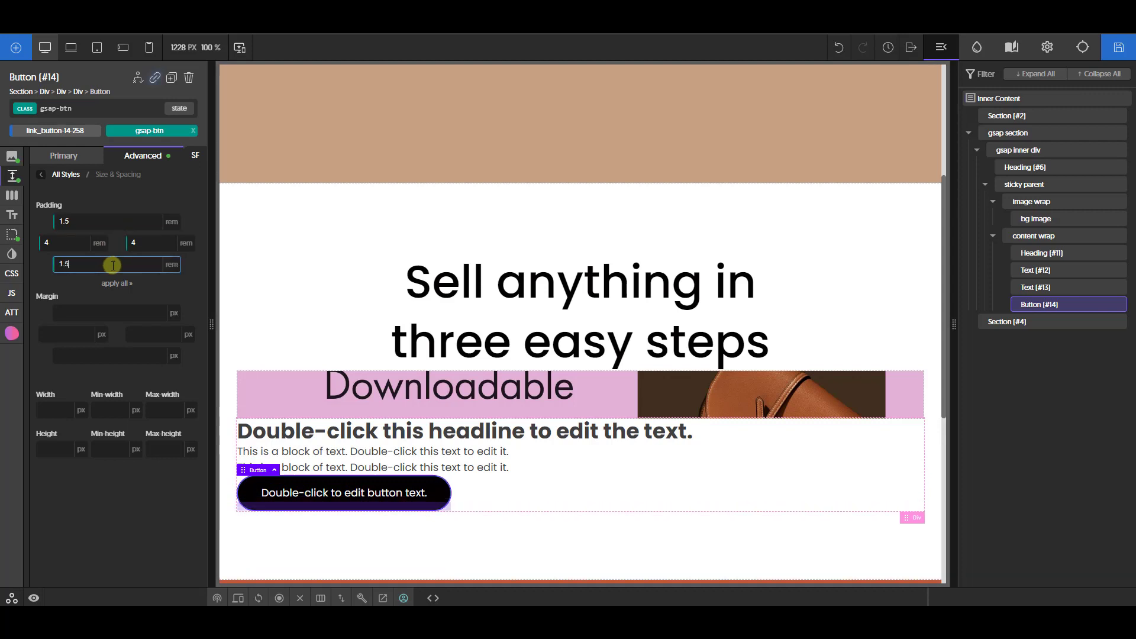
pyautogui.click(67, 158)
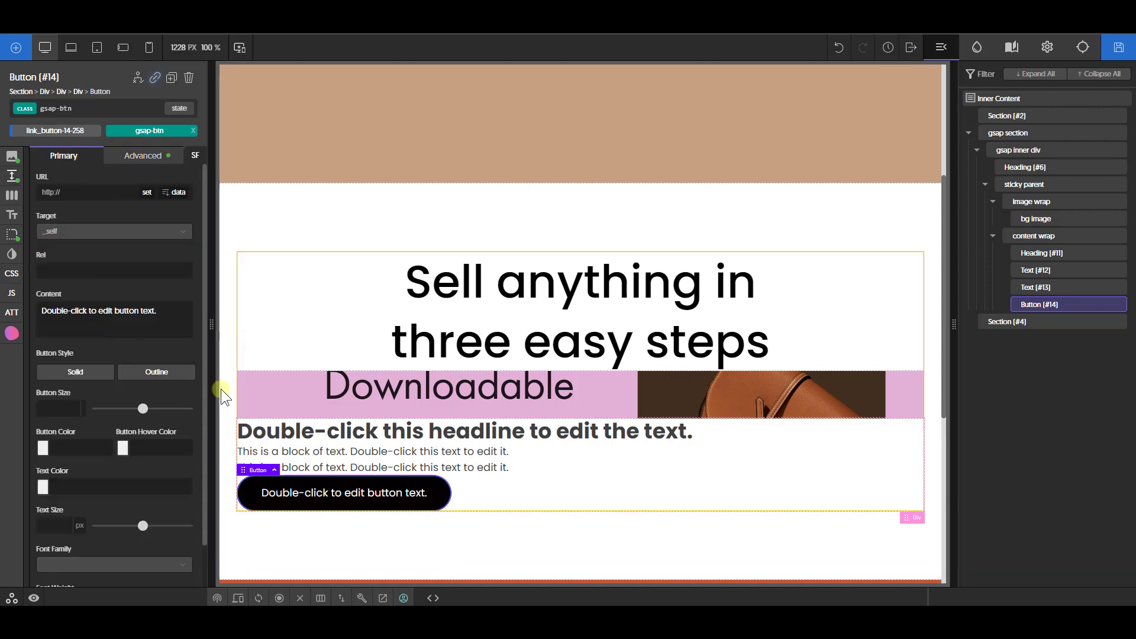
# Step: Switch the gsap-btn class to the Outline button style and clear its background color
pyautogui.click(157, 373)
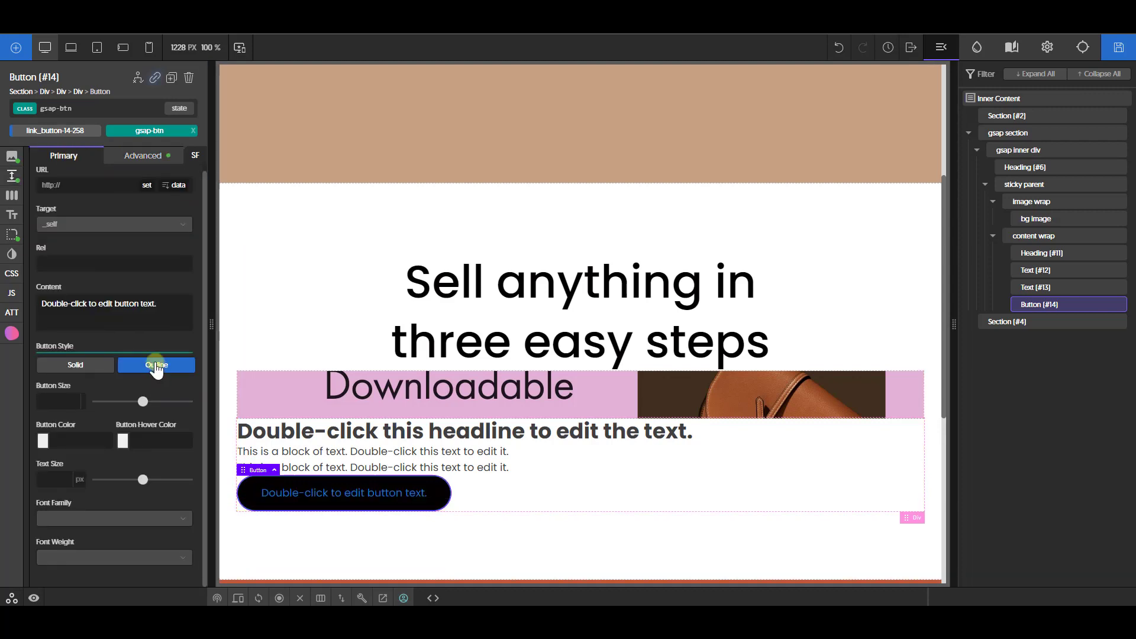
pyautogui.click(12, 156)
pyautogui.click(109, 276)
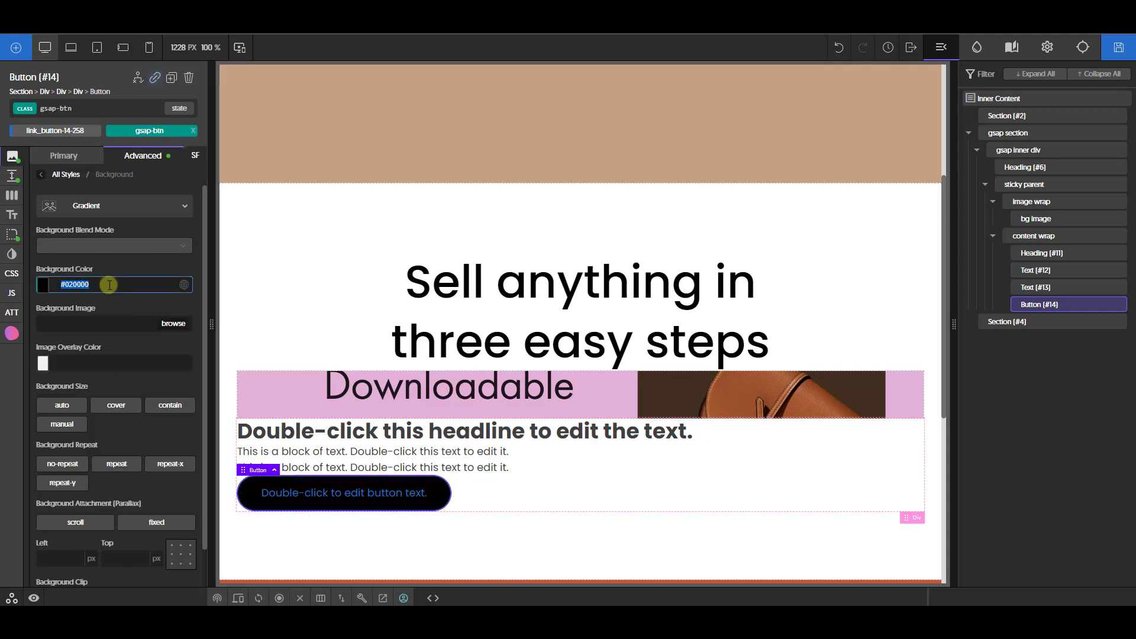
pyautogui.press('BackSpace')
pyautogui.press('BackSpace')
pyautogui.press('BackSpace')
pyautogui.press('BackSpace')
pyautogui.press('BackSpace')
pyautogui.press('BackSpace')
pyautogui.press('BackSpace')
# Step: For the :hover state of gsap-btn, set the background color to #020000 and the button color to #ffffff
pyautogui.click(179, 108)
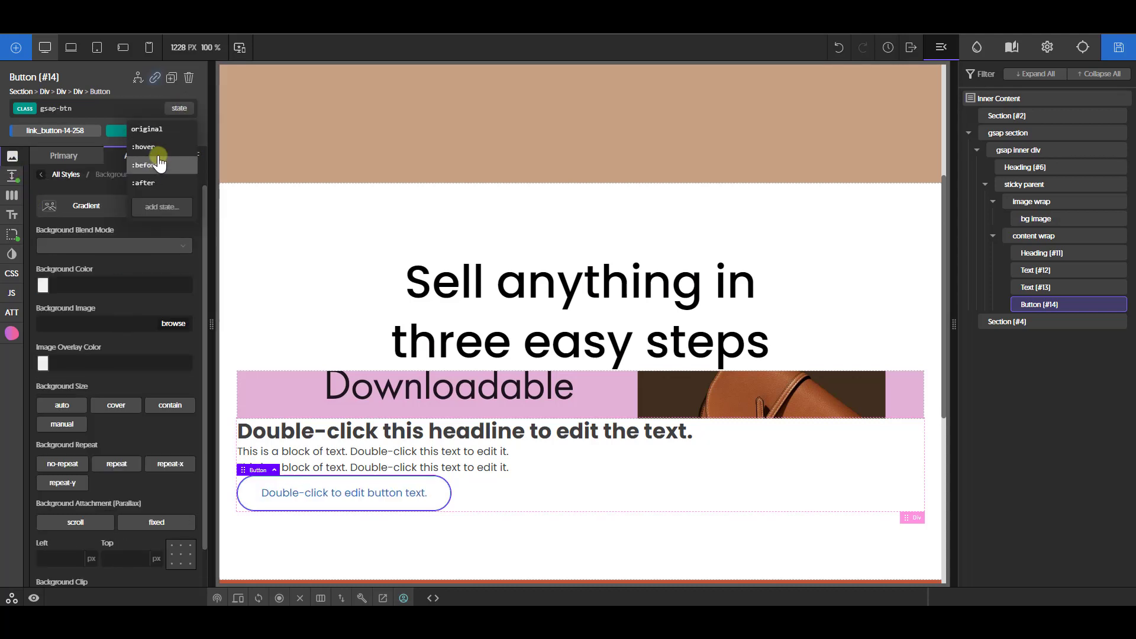
pyautogui.click(157, 150)
pyautogui.click(178, 109)
pyautogui.click(157, 148)
pyautogui.click(64, 291)
pyautogui.write('#020000')
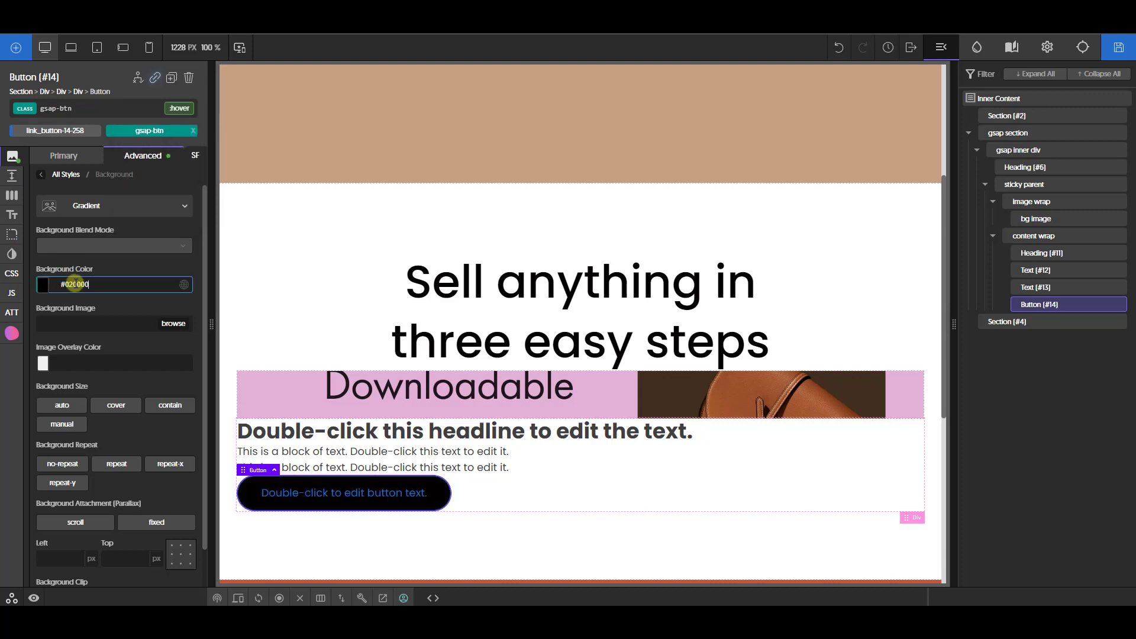
pyautogui.click(59, 151)
pyautogui.click(43, 440)
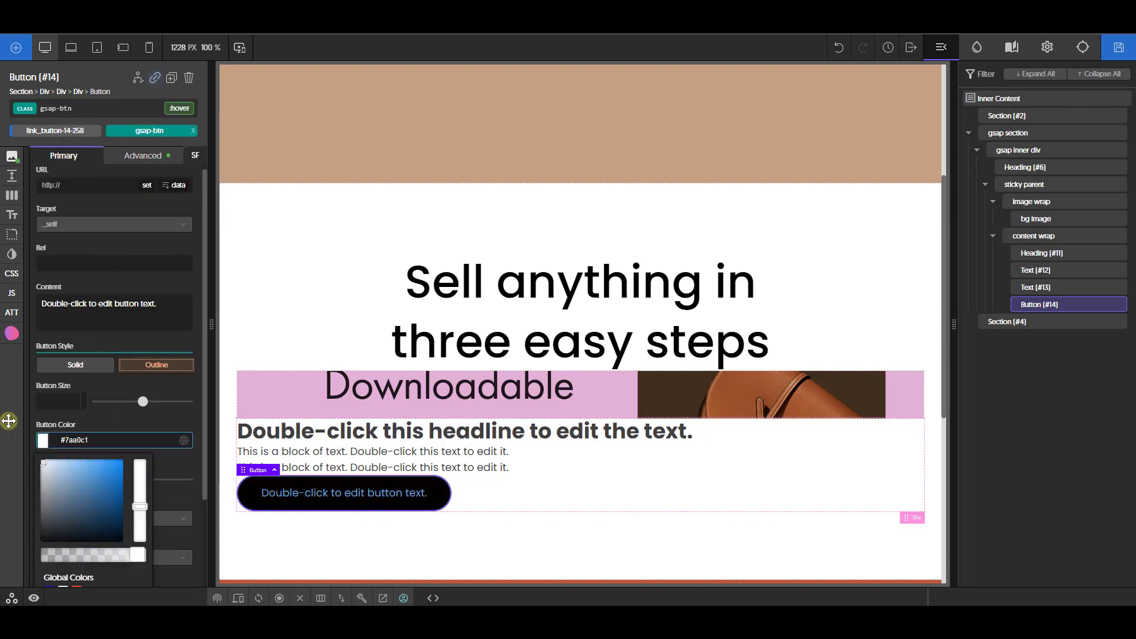
pyautogui.click(71, 355)
# Step: Return gsap-btn to its original state and set its typography color to #020000
pyautogui.click(178, 109)
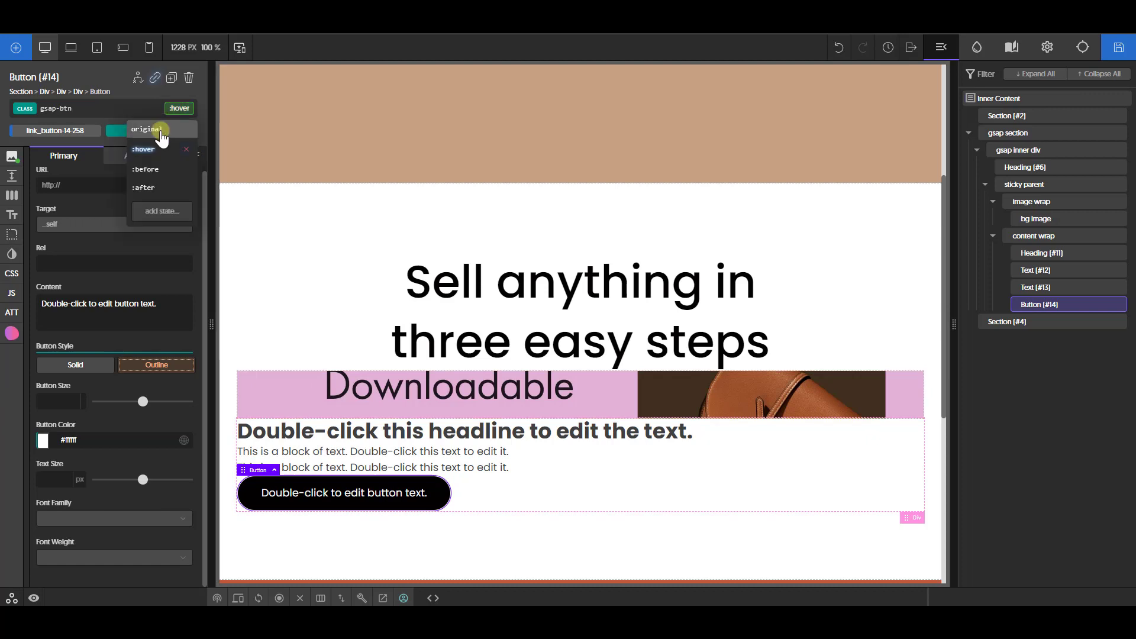
pyautogui.click(159, 130)
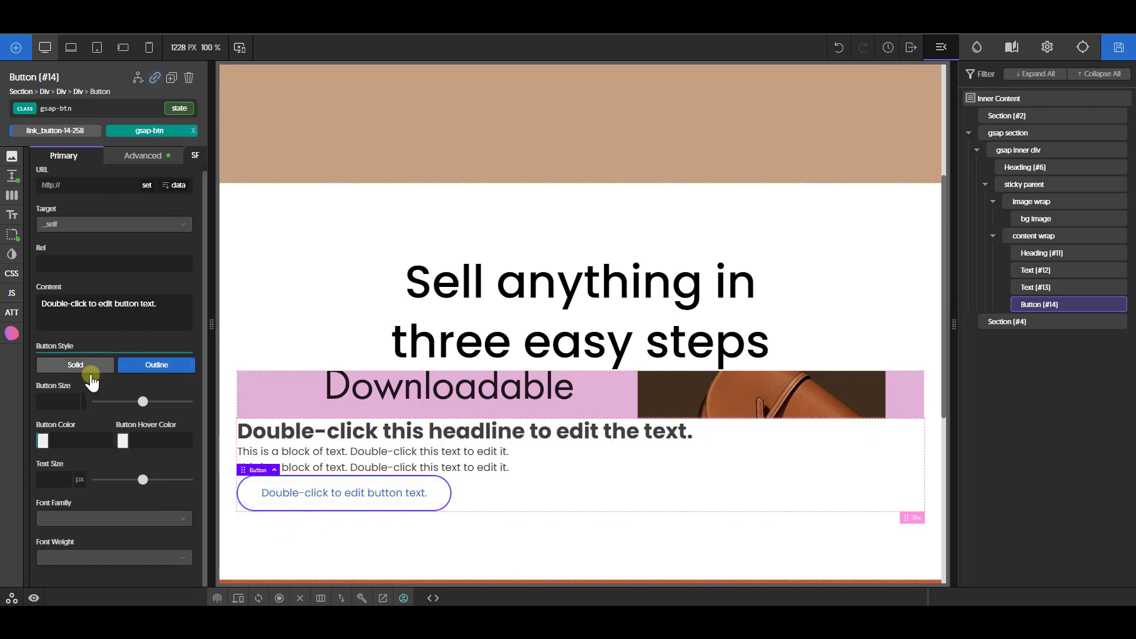
pyautogui.click(12, 215)
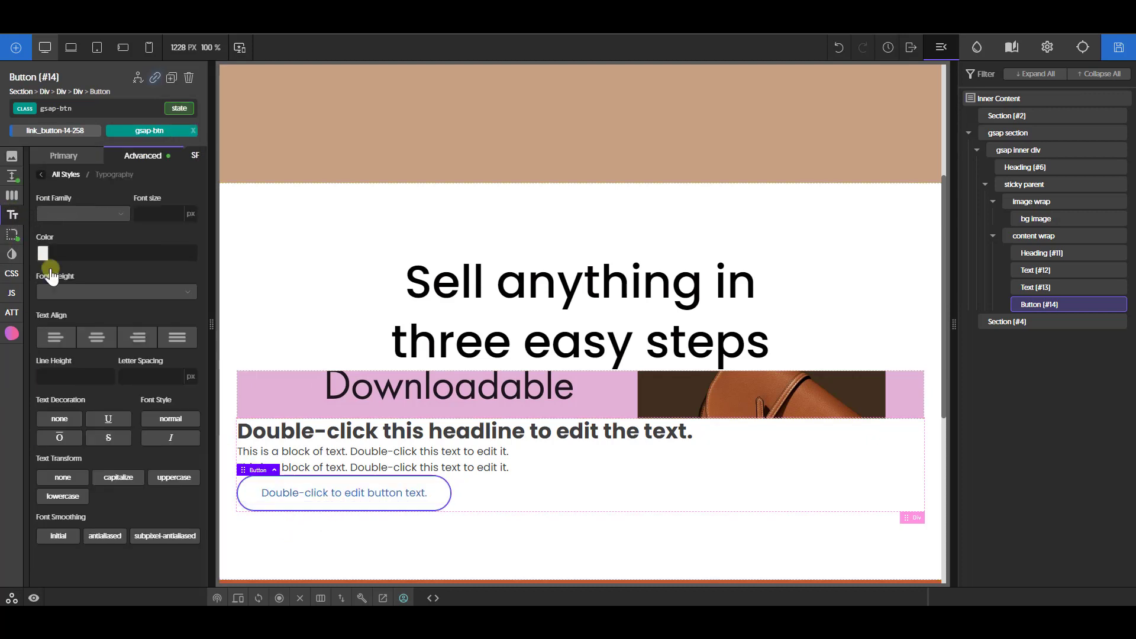
pyautogui.click(43, 253)
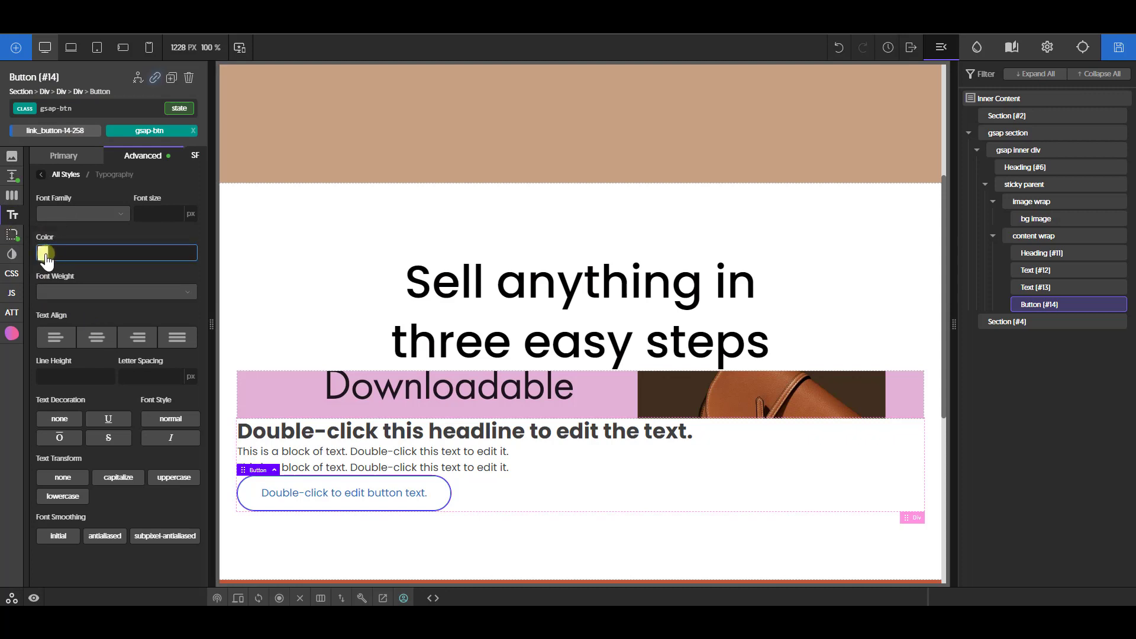
pyautogui.moveTo(130, 379); pyautogui.dragTo(316, 471)
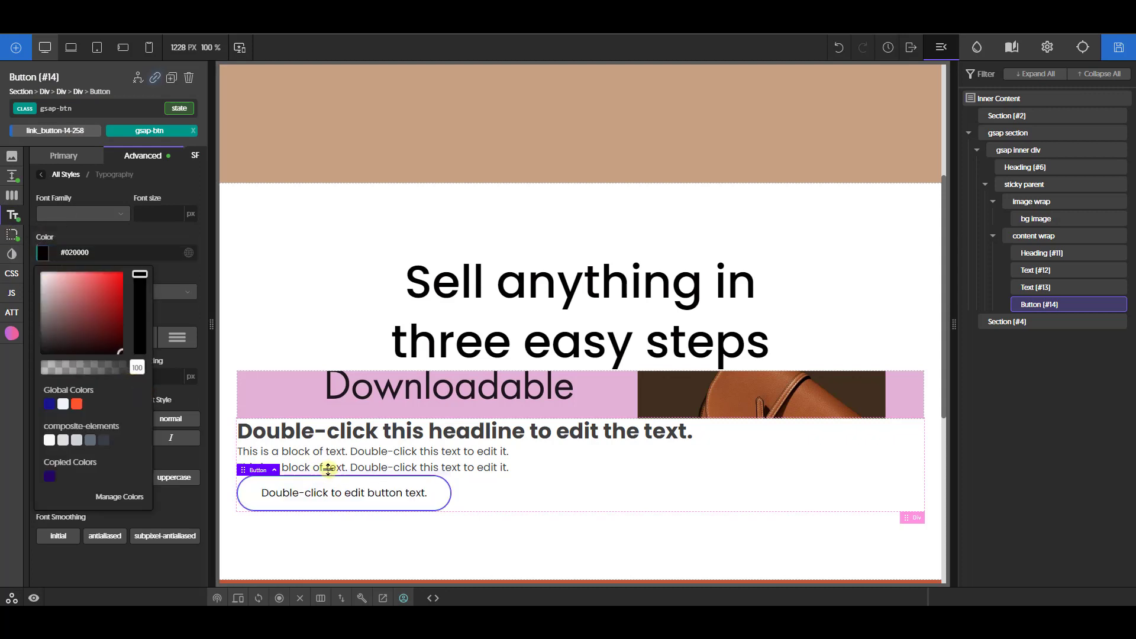
# Step: Give gsap-btn a solid border on all sides, 1.5 px wide, in color #020000
pyautogui.click(11, 235)
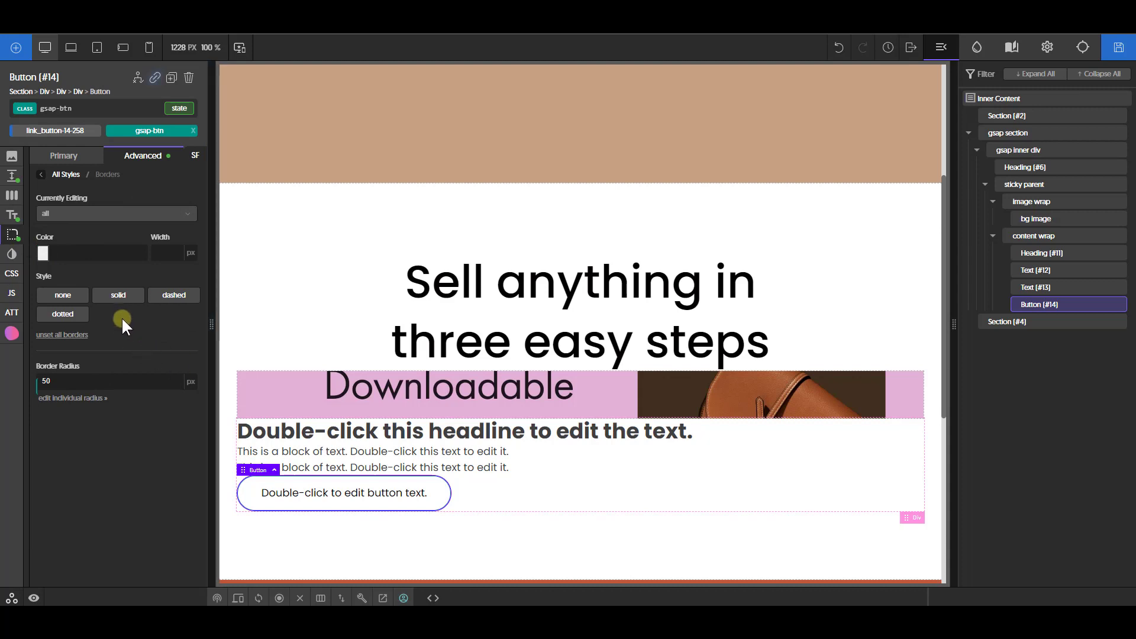
pyautogui.click(170, 253)
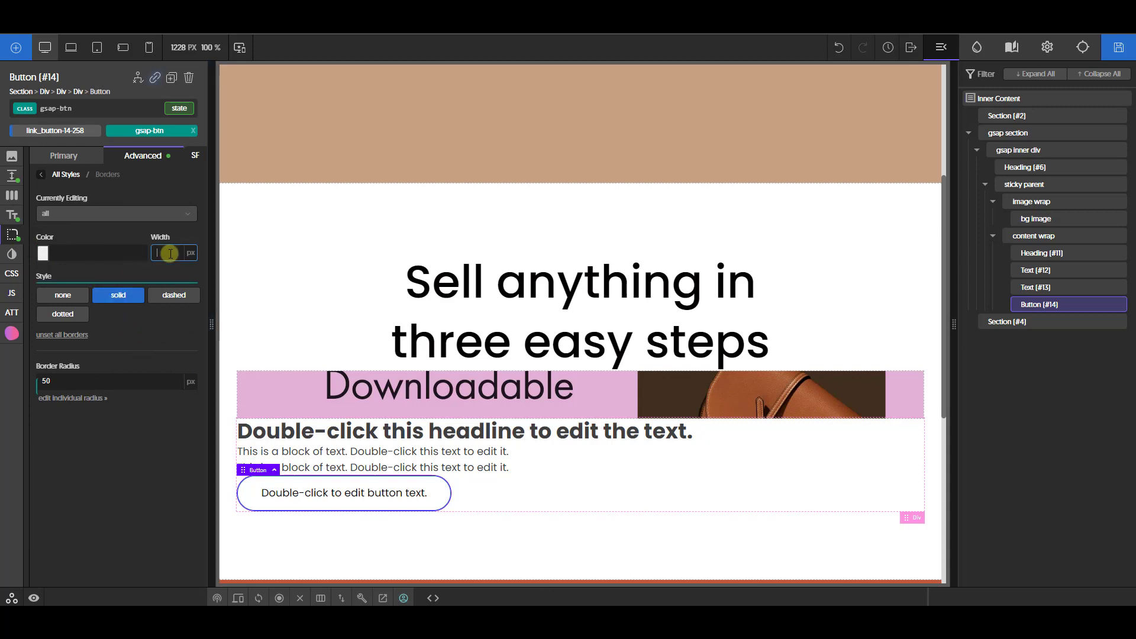
pyautogui.write('1.5')
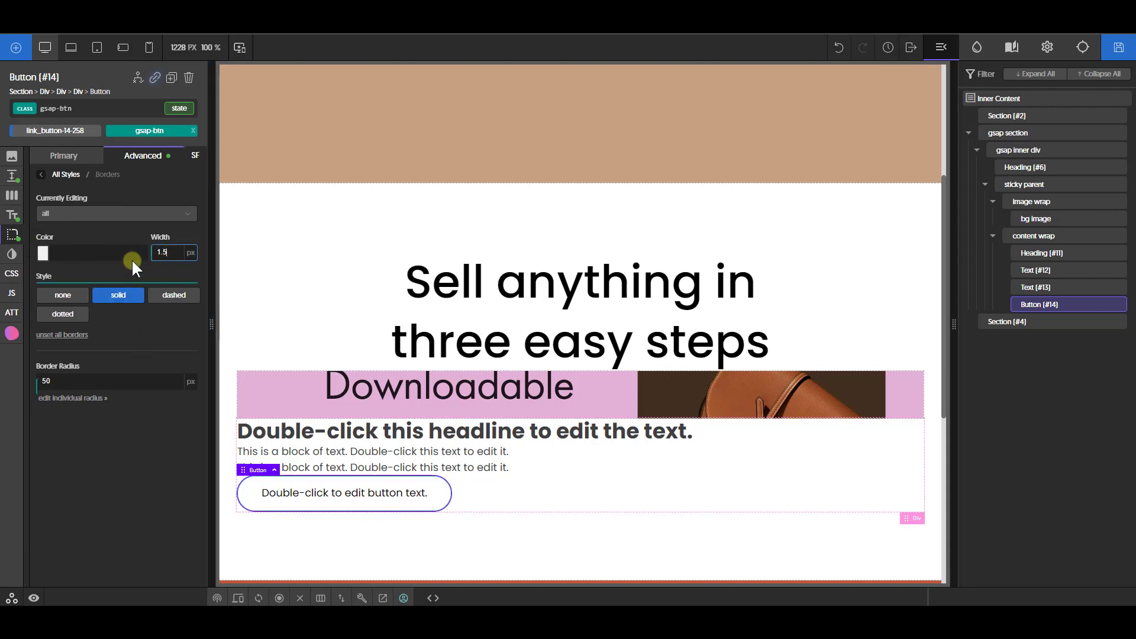
pyautogui.click(42, 253)
pyautogui.click(121, 351)
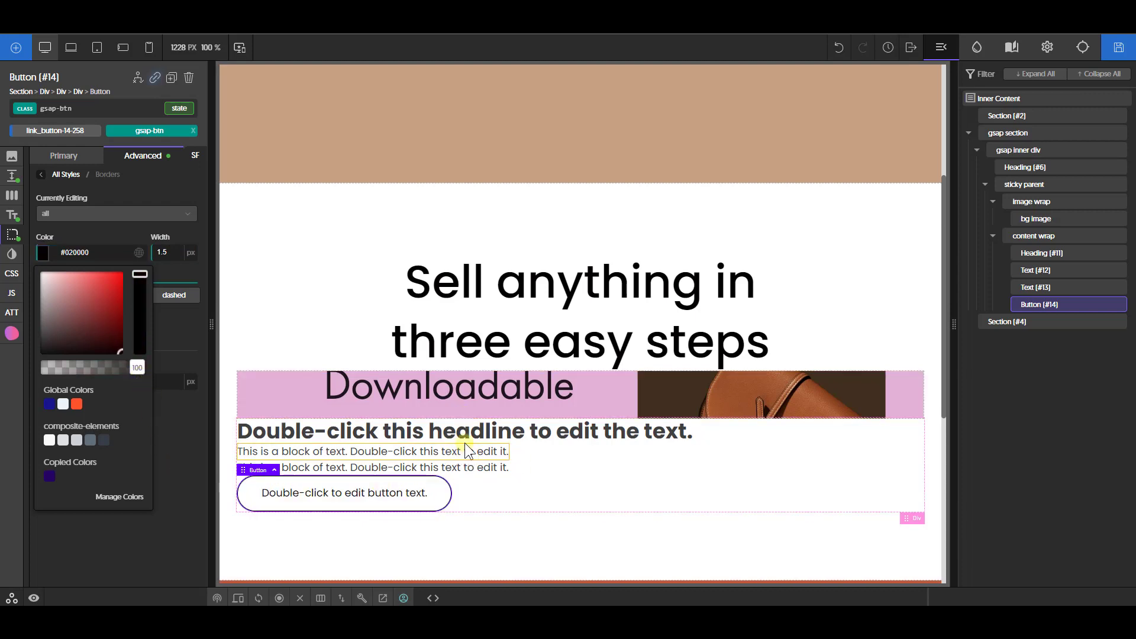
# Step: Set the gsap-h2 heading's font weight to 500 and change its text to "1. Sales Page"
pyautogui.click(498, 432)
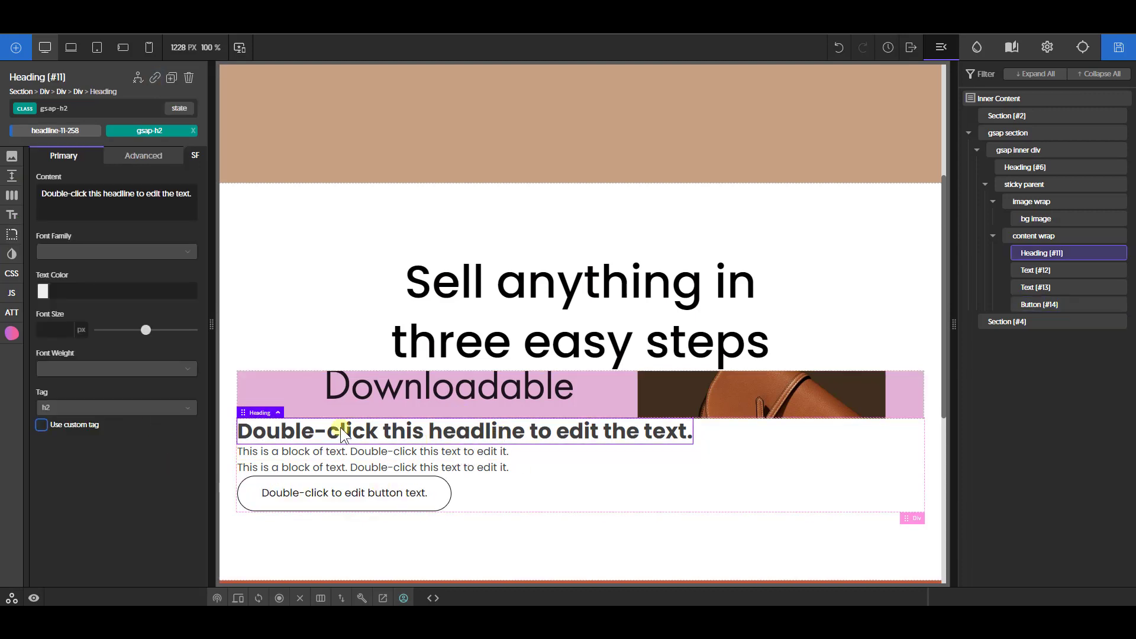
pyautogui.click(116, 368)
pyautogui.click(80, 441)
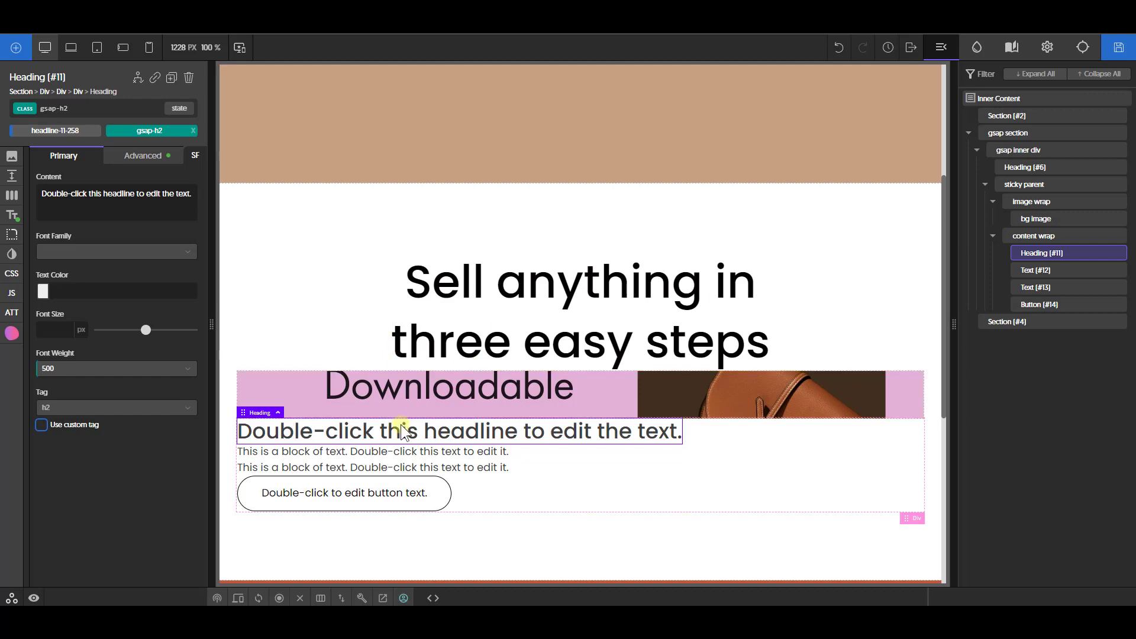
pyautogui.tripleClick(133, 199)
pyautogui.write('1. Sales Page')
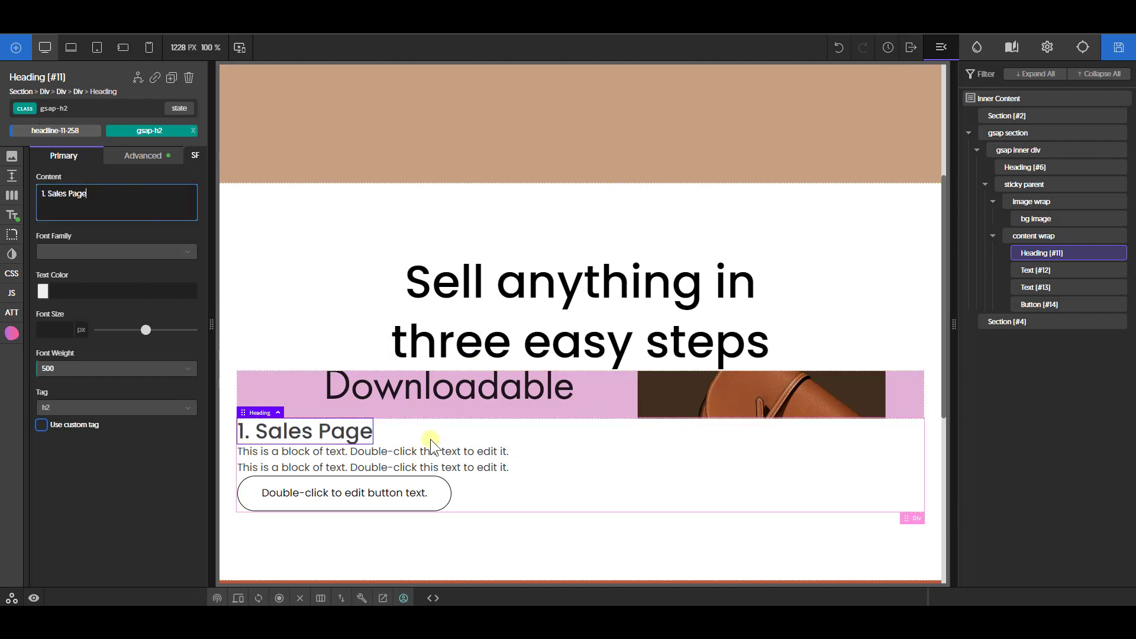
# Step: Change the pre-text element to "UNPARALLELED DESIGN" and fill the text below it with the placeholder paragraph starting "Turpis non pharetra"
pyautogui.click(401, 466)
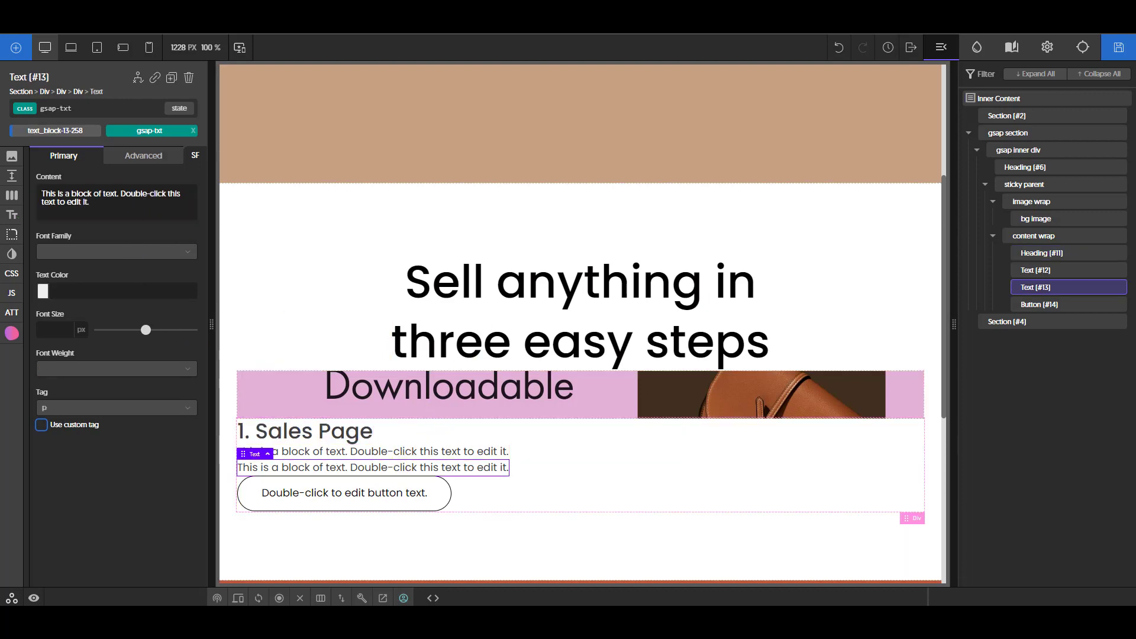
pyautogui.click(450, 452)
pyautogui.click(133, 200)
pyautogui.tripleClick(134, 199)
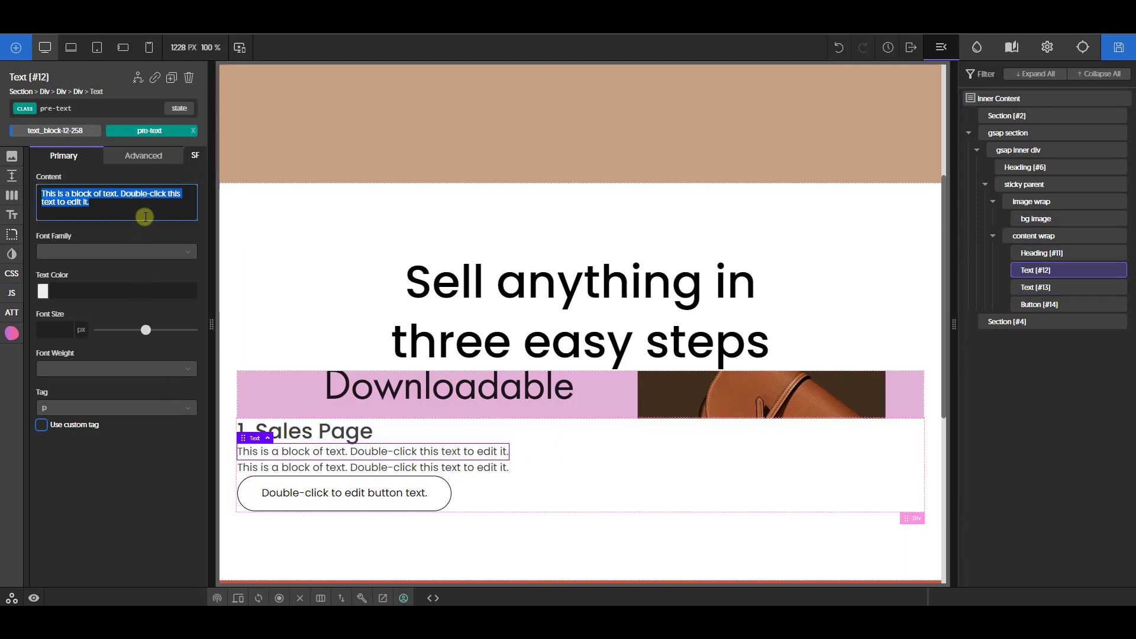
pyautogui.write('UNPARALLELED DESIGN')
pyautogui.click(395, 467)
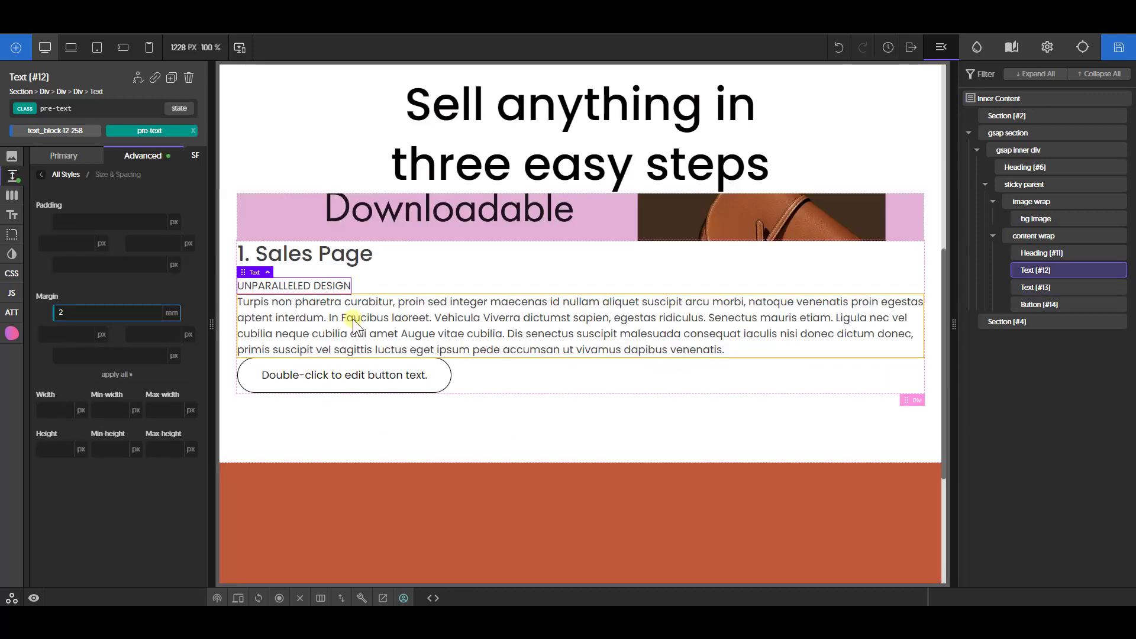
# Step: Set the top margin of the gsap-txt paragraph to 6 rem
pyautogui.click(336, 321)
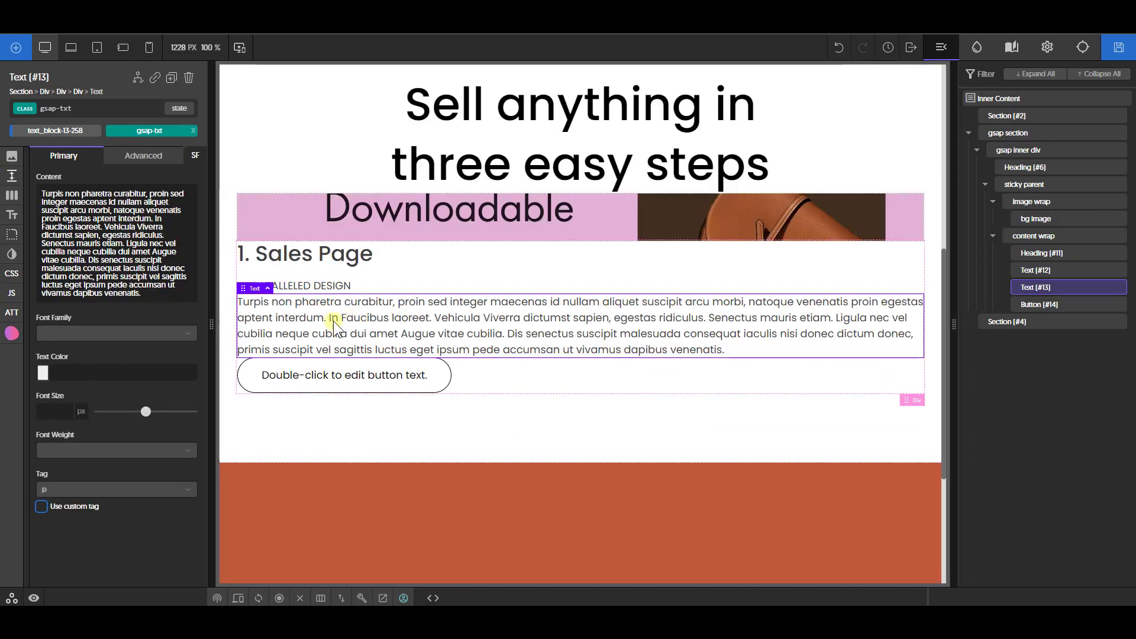
pyautogui.click(12, 177)
pyautogui.click(87, 312)
pyautogui.write('4')
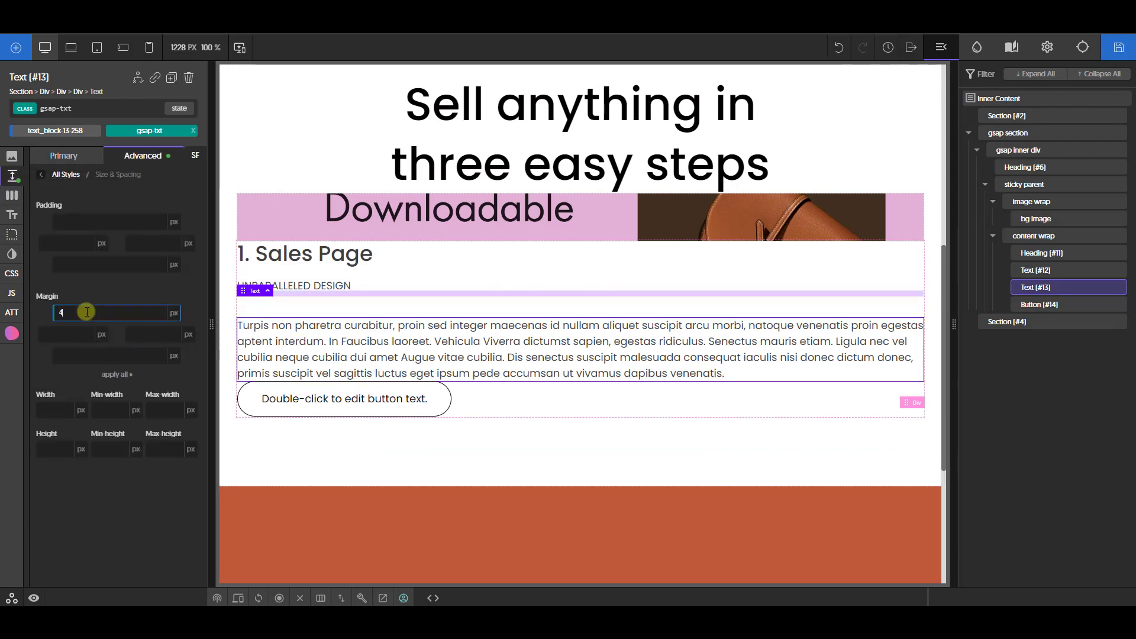
pyautogui.write('rem6')
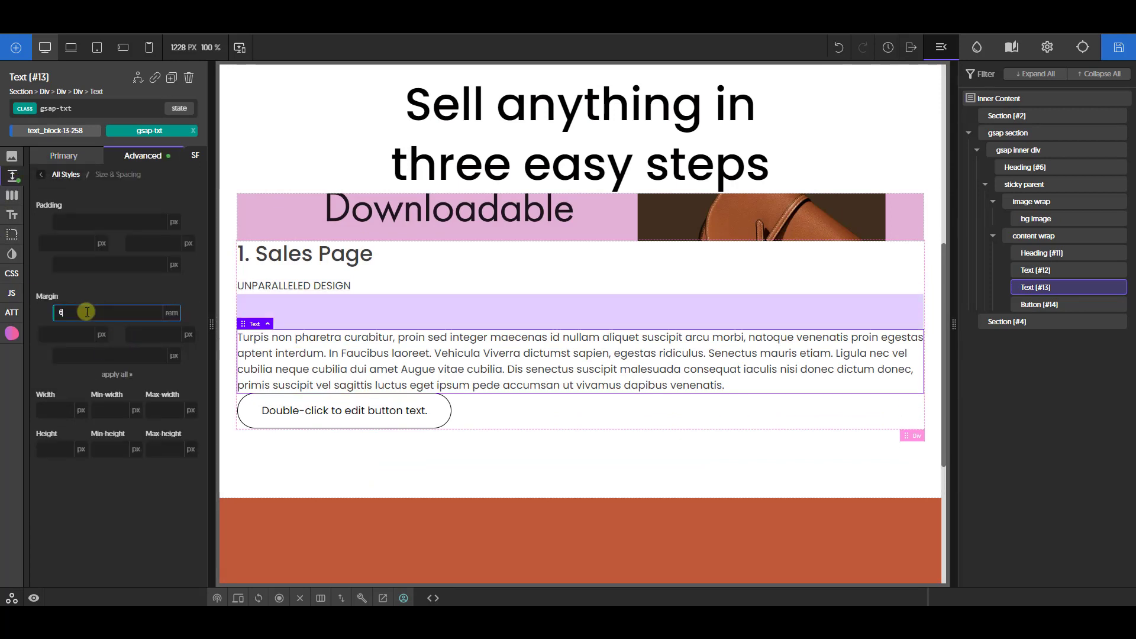
# Step: Set the top margin of the gsap-btn button to 4 rem
pyautogui.click(442, 419)
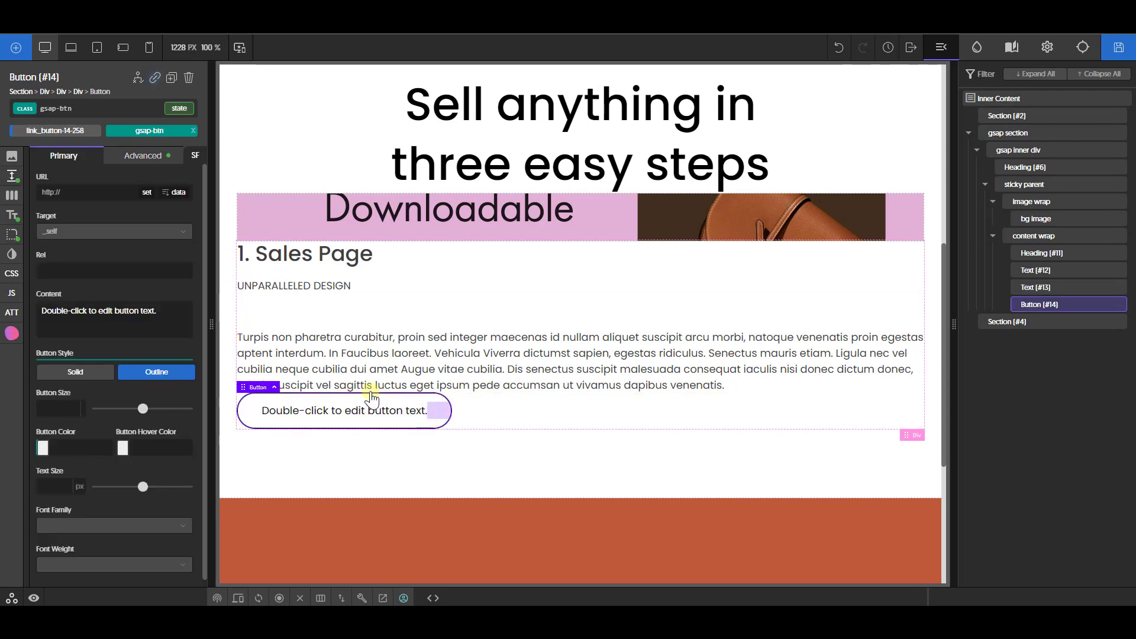
pyautogui.click(12, 176)
pyautogui.click(100, 312)
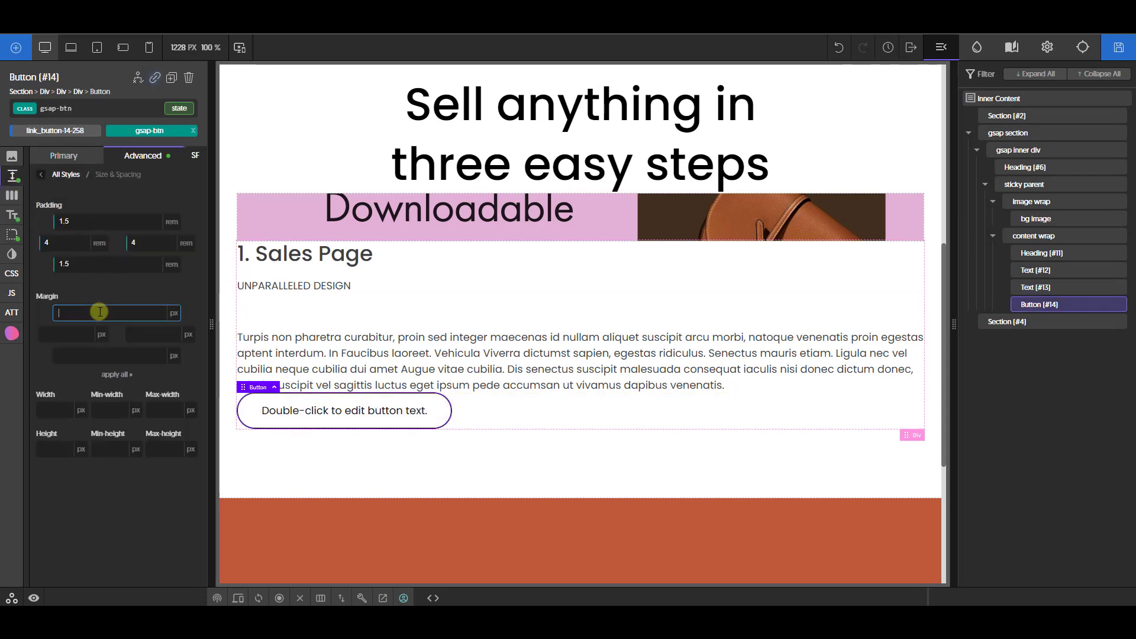
pyautogui.write('4rem')
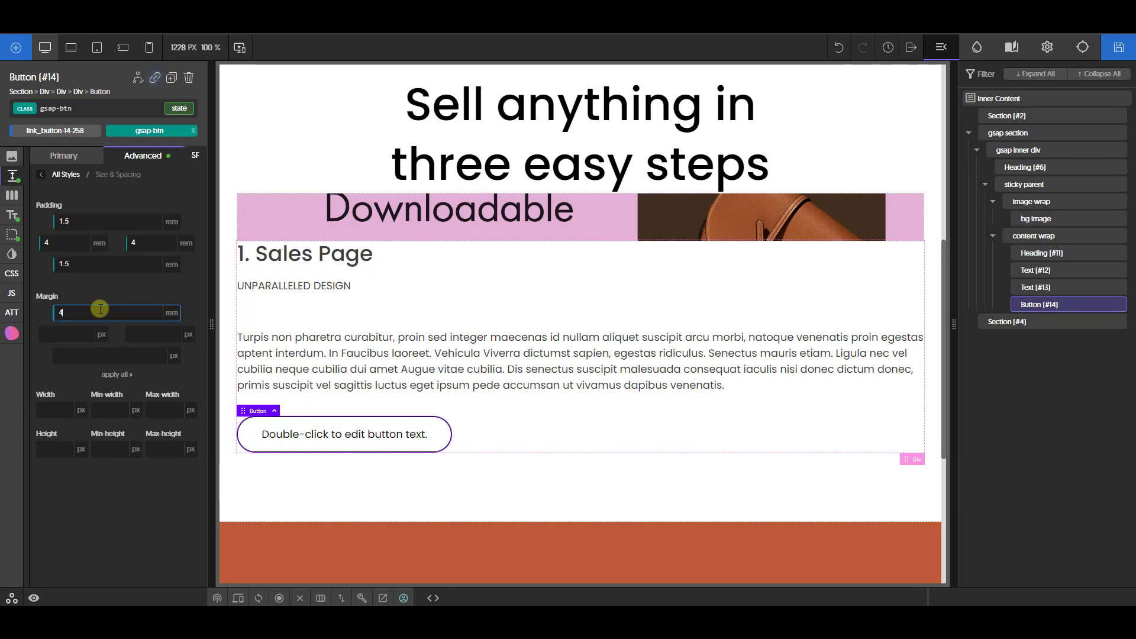
# Step: Reduce the top margin of the pre-text element to 1 rem
pyautogui.click(329, 288)
pyautogui.click(12, 178)
pyautogui.doubleClick(80, 315)
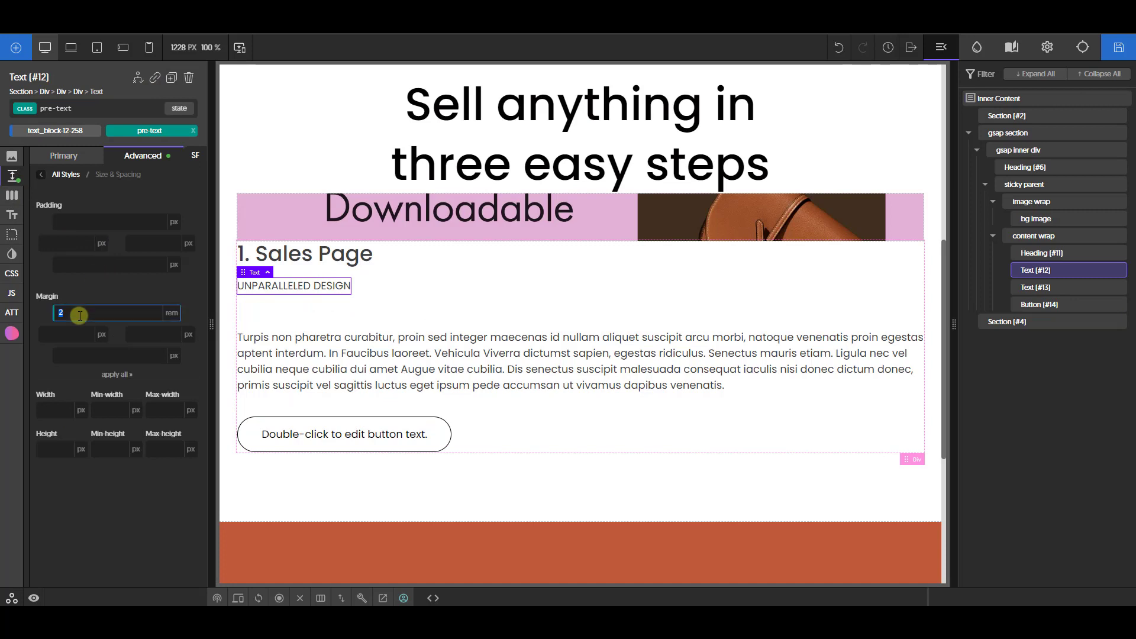
pyautogui.write('1')
# Step: Set the font size of the "1. Sales Page" heading to var(--text-l)
pyautogui.click(350, 258)
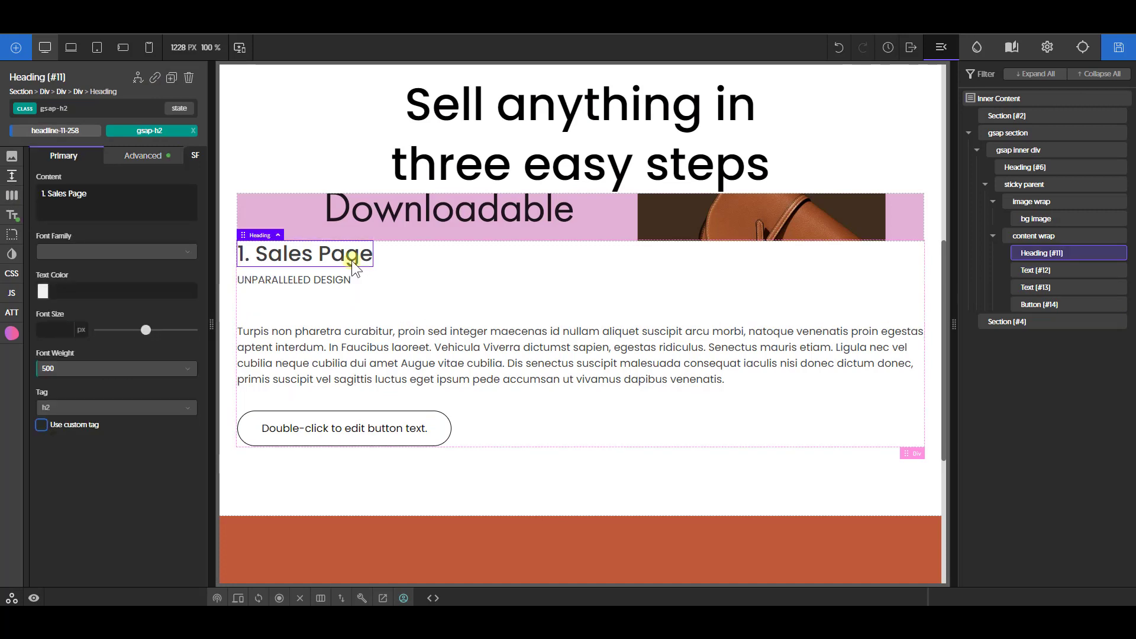
pyautogui.click(65, 329)
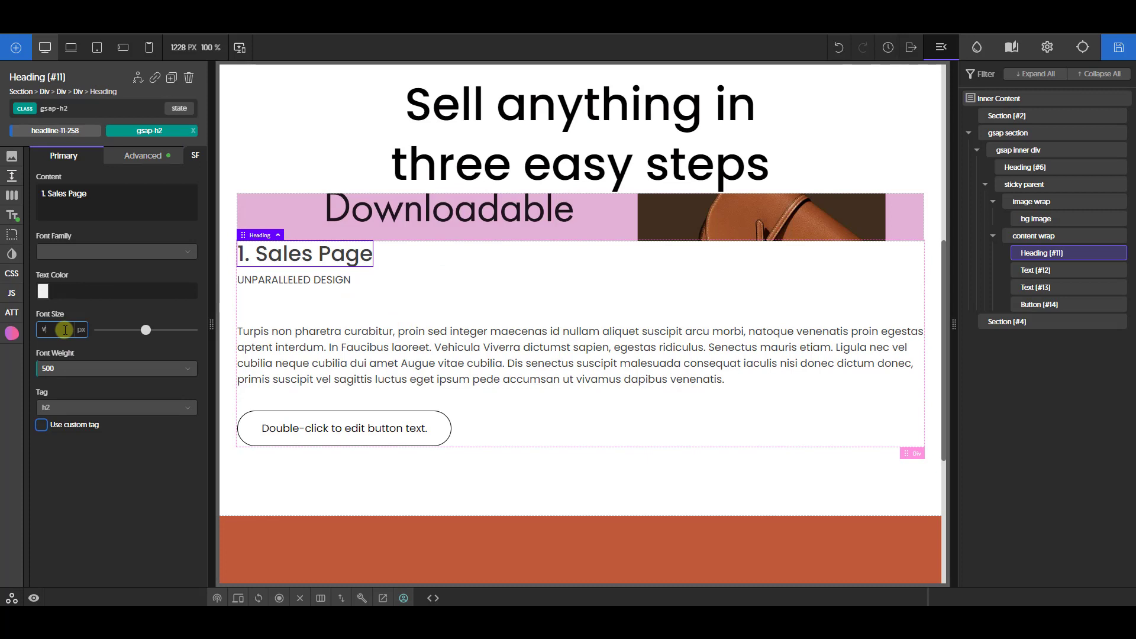
pyautogui.write('var(--text-x')
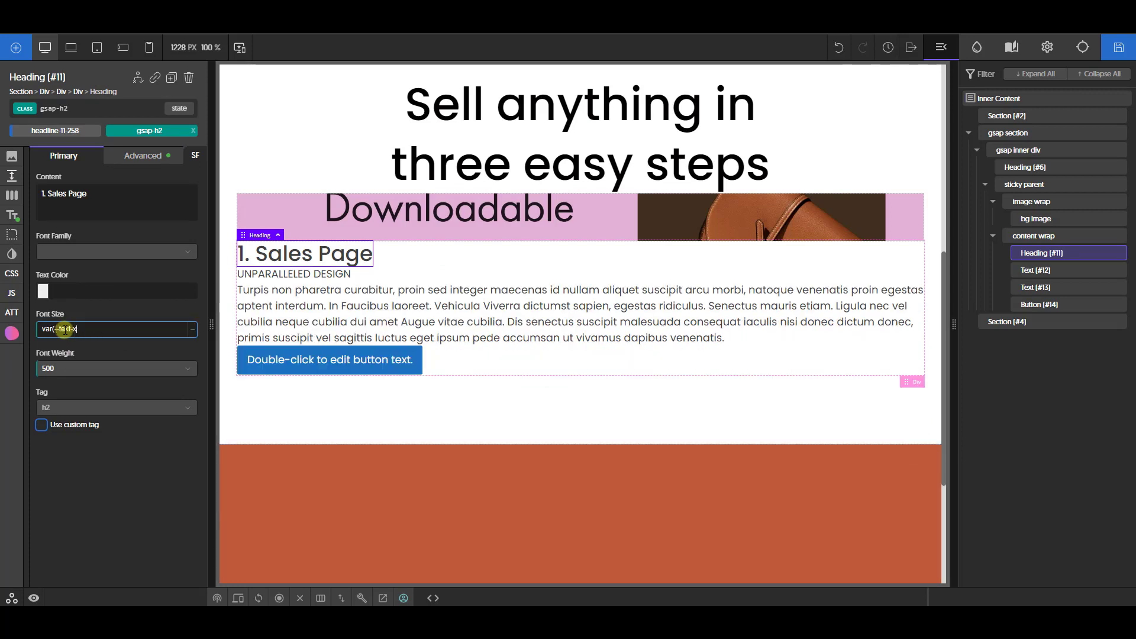
pyautogui.write('l)')
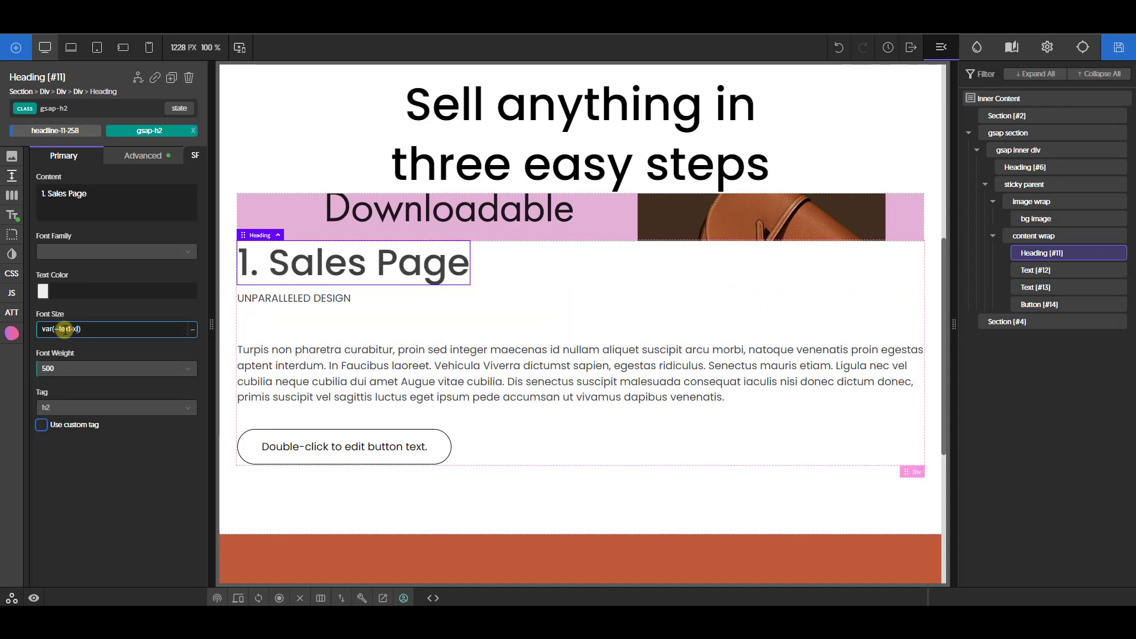
pyautogui.press('BackSpace')
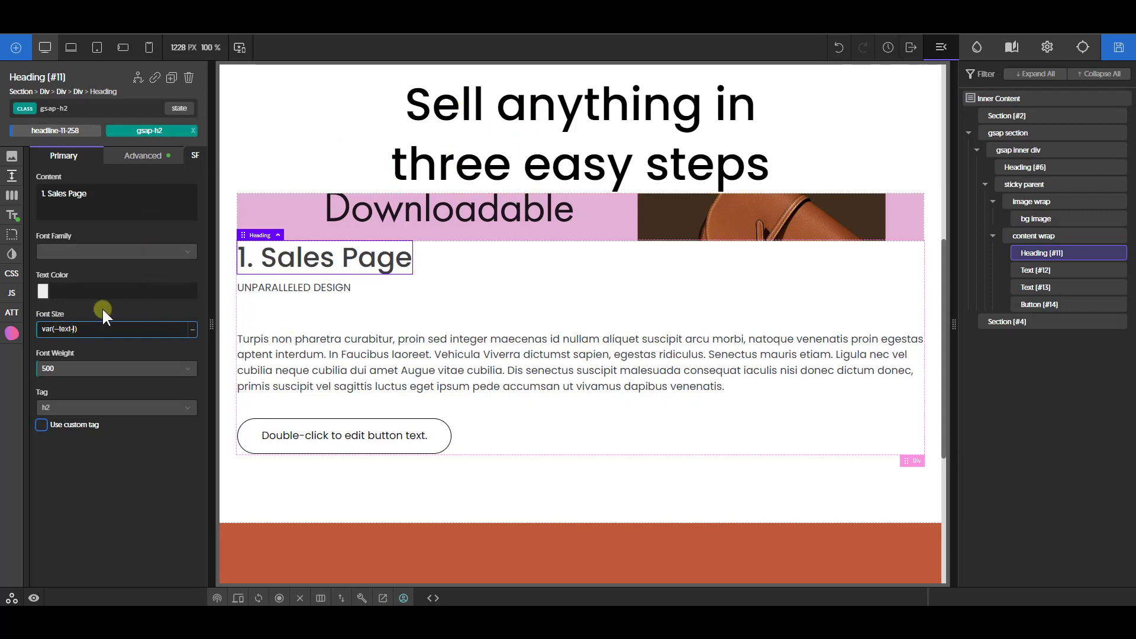
pyautogui.tripleClick(94, 332)
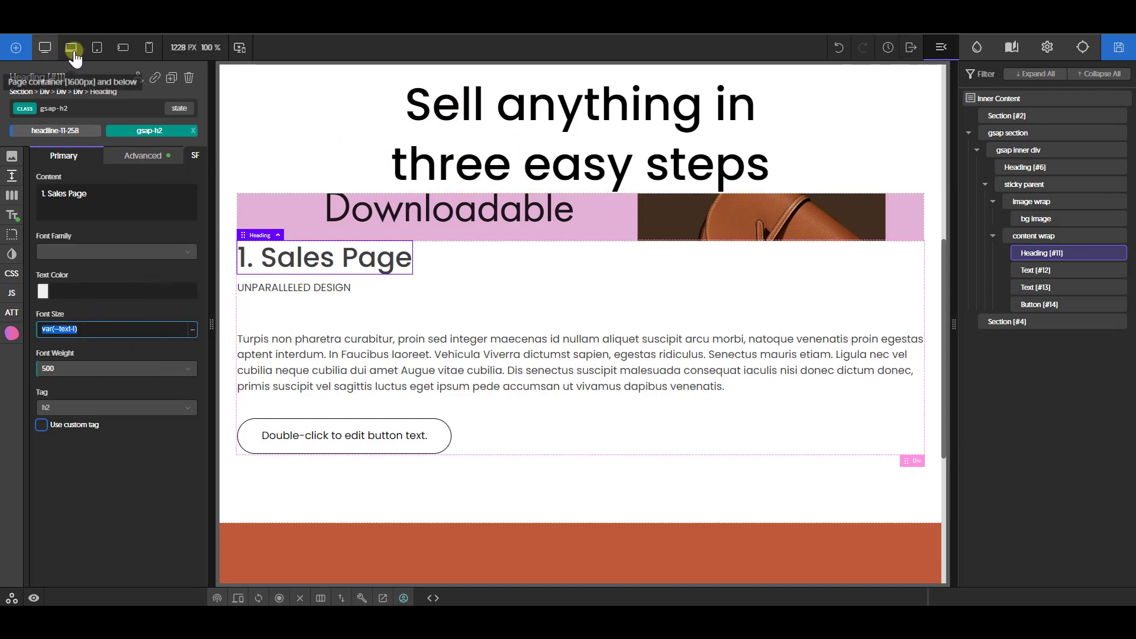
# Step: Preview the section at the tablet and phone breakpoints to check how the headings and content scale
pyautogui.click(102, 47)
pyautogui.click(134, 50)
pyautogui.click(149, 47)
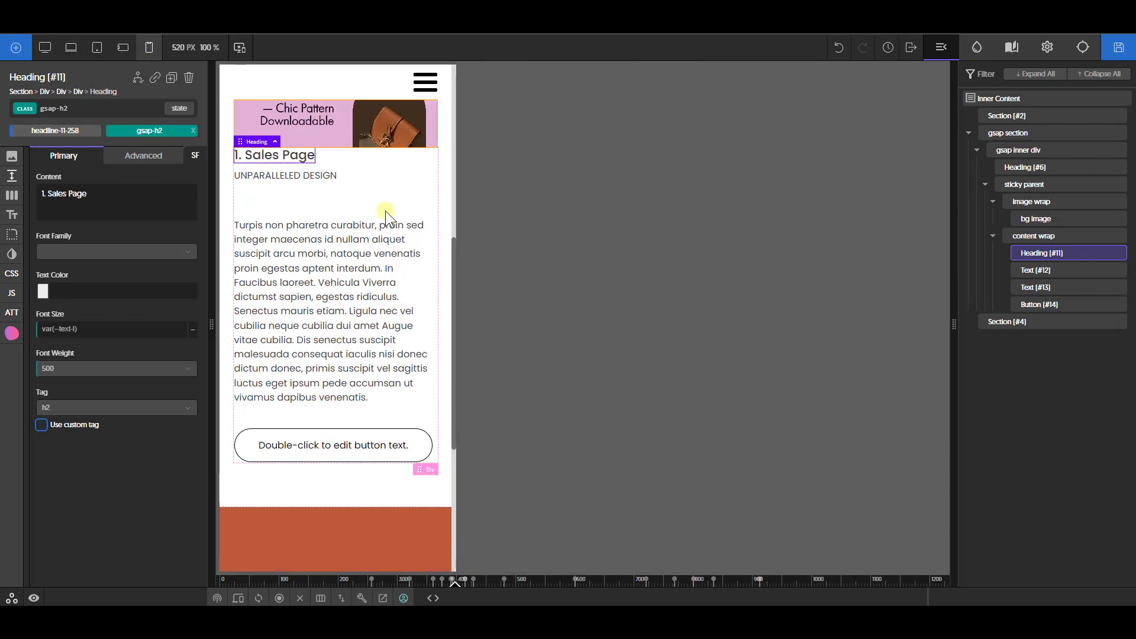
pyautogui.scroll(5, 383, 219)
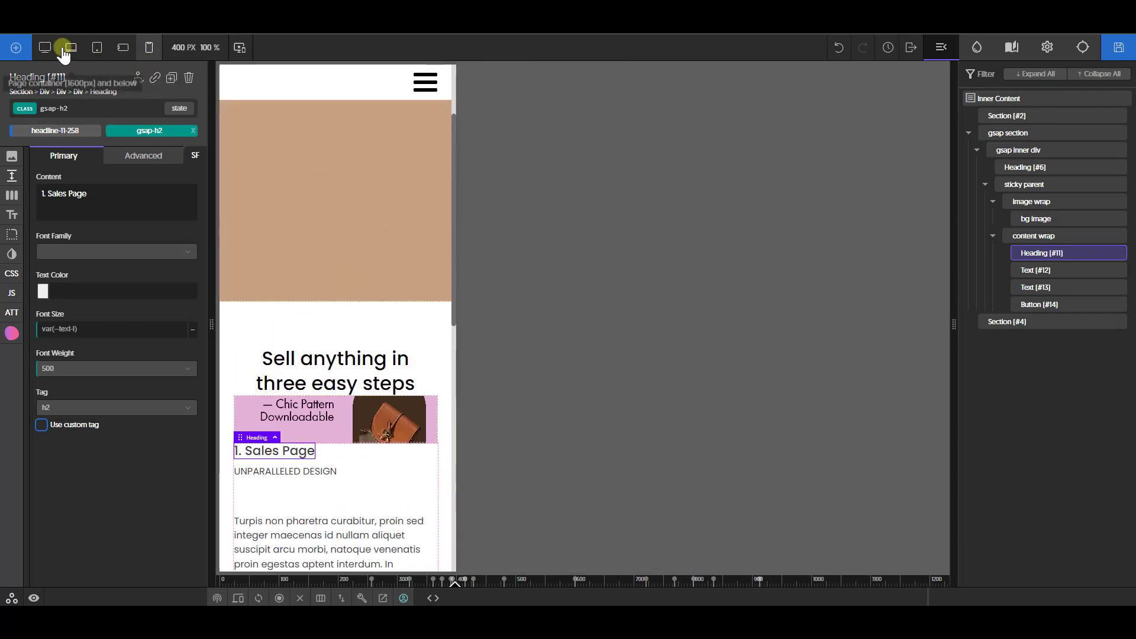
# Step: Compare the "1. Sales Page" heading at the tablet and phone breakpoints and return to the desktop view
pyautogui.click(45, 47)
pyautogui.click(97, 48)
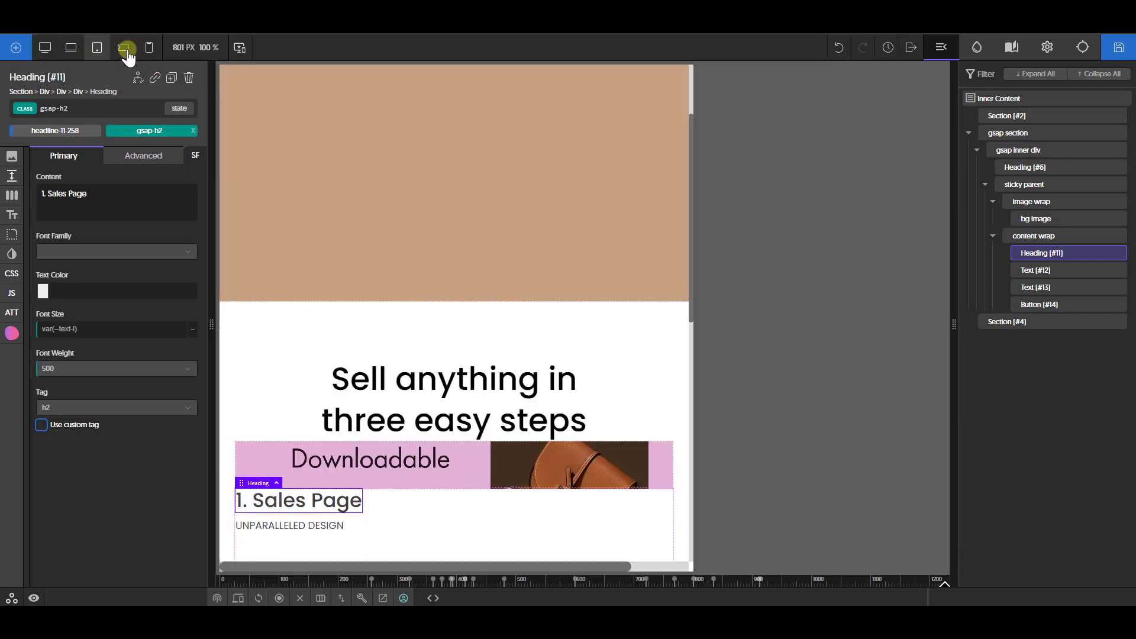
pyautogui.click(149, 47)
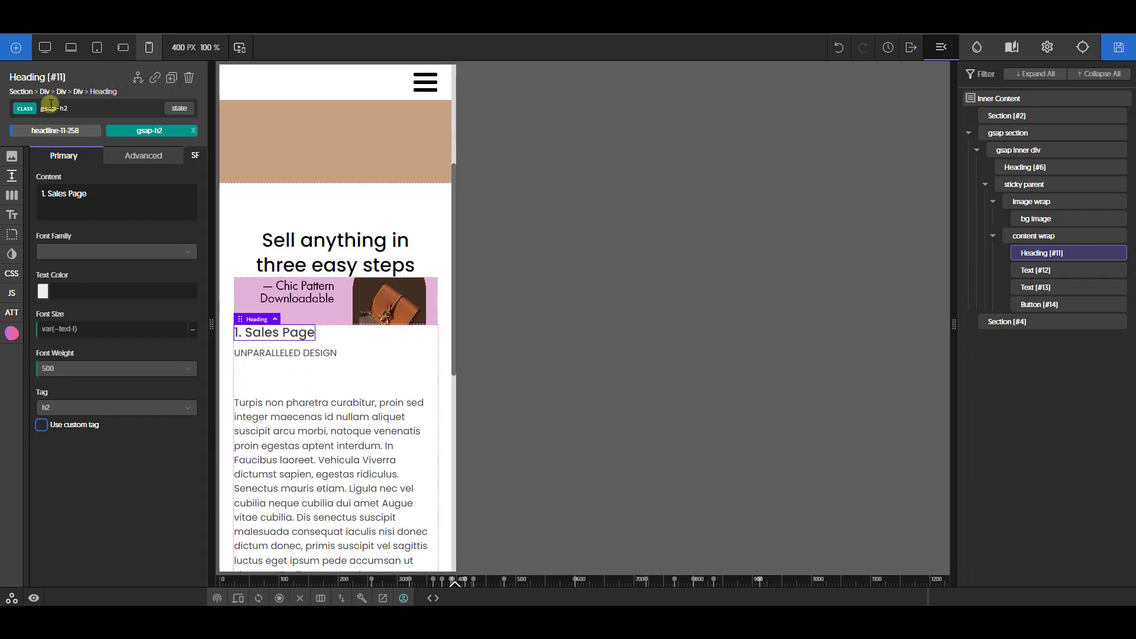
pyautogui.click(45, 48)
# Step: Set the content wrap's padding to var(--space-m) on all four sides
pyautogui.scroll(-2, 455, 407)
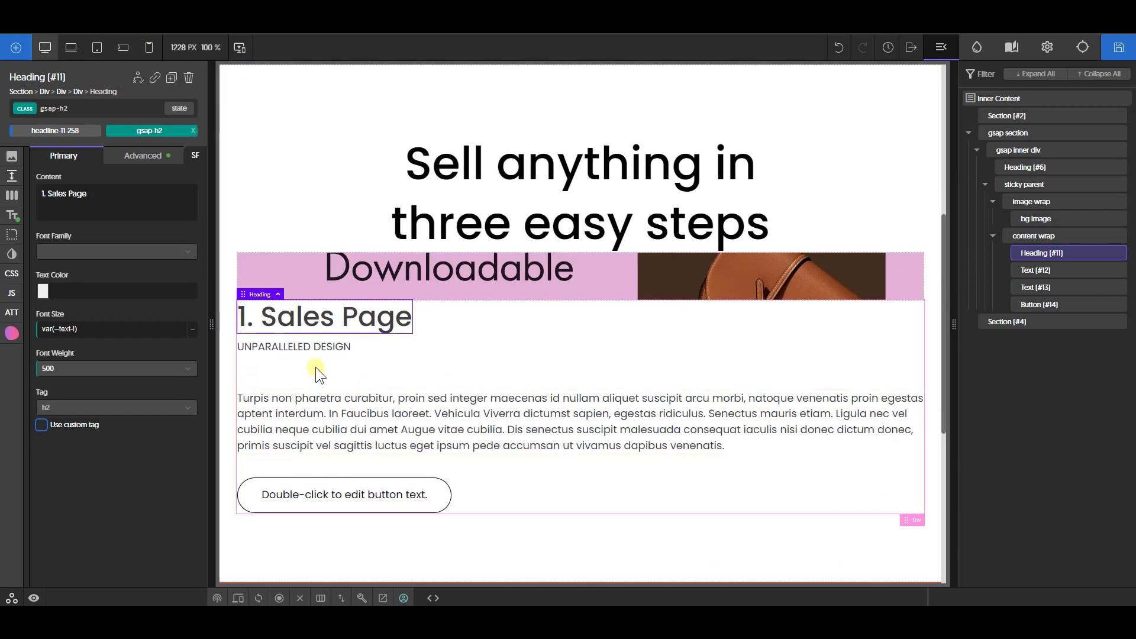
pyautogui.click(495, 367)
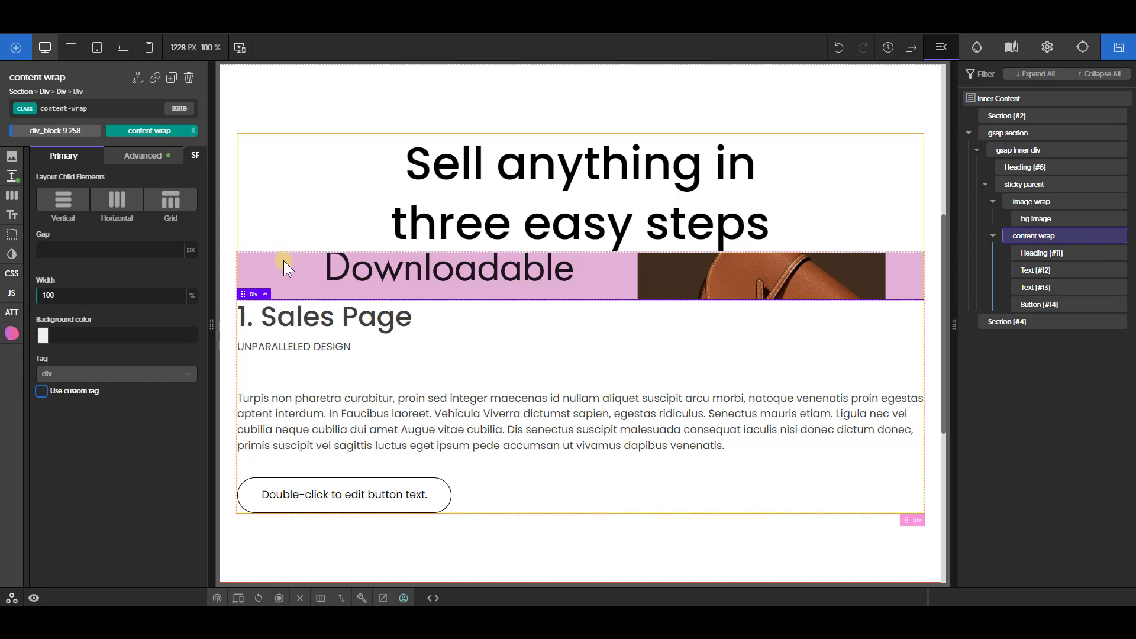
pyautogui.click(11, 175)
pyautogui.click(102, 218)
pyautogui.write('var(--space-m)')
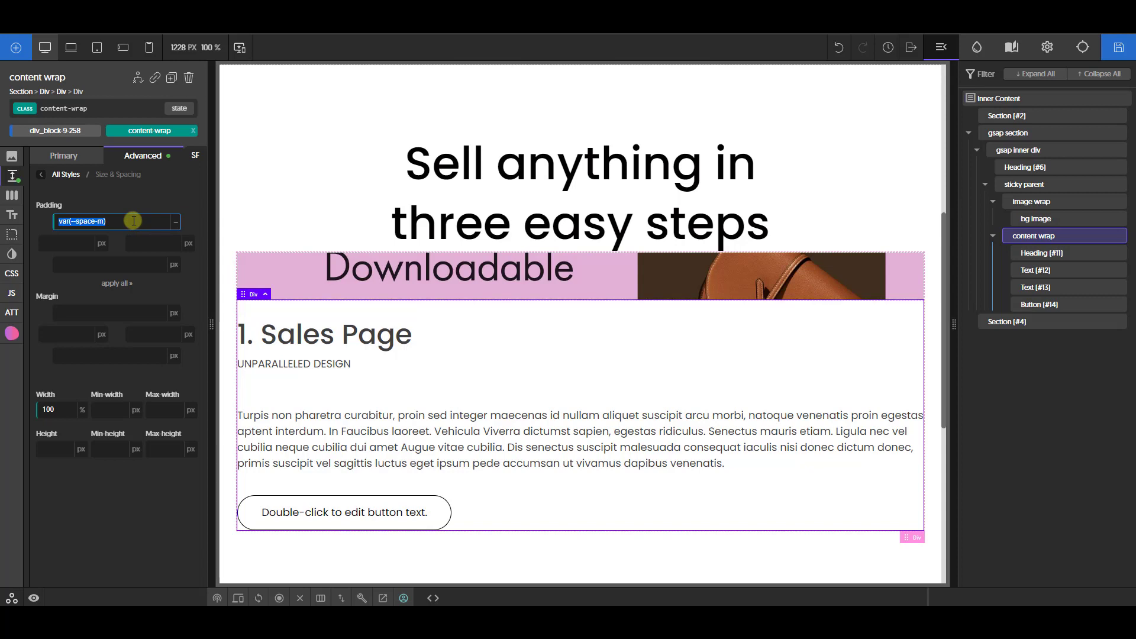
pyautogui.click(122, 283)
pyautogui.scroll(-1, 443, 403)
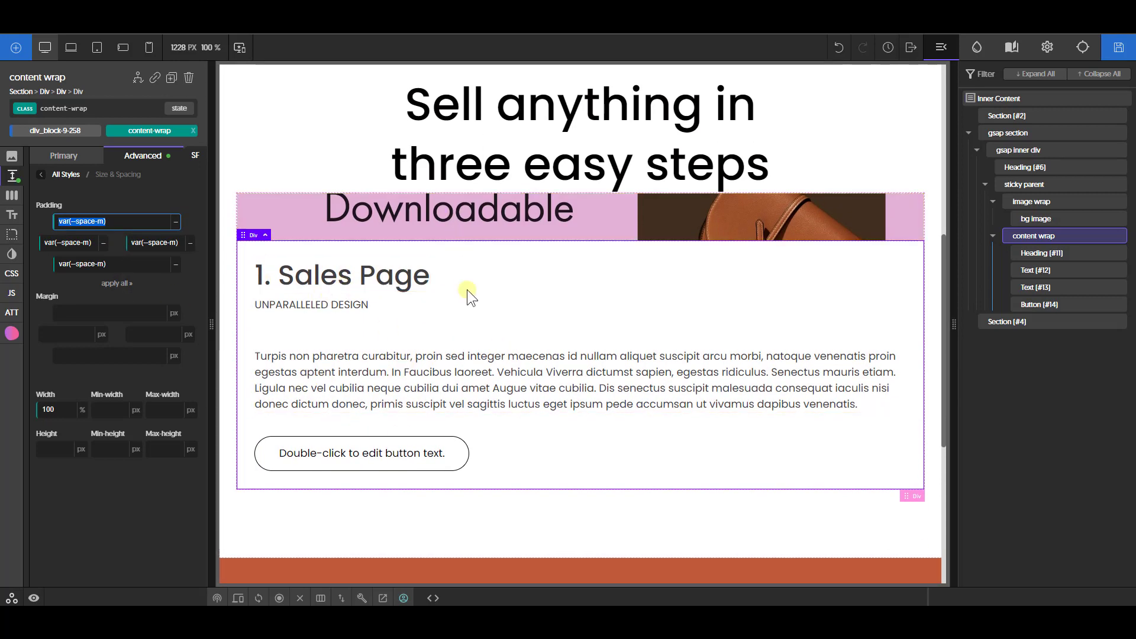
# Step: Examine the spacing, background and layout settings of the sticky parent and the main heading above it
pyautogui.scroll(2, 456, 246)
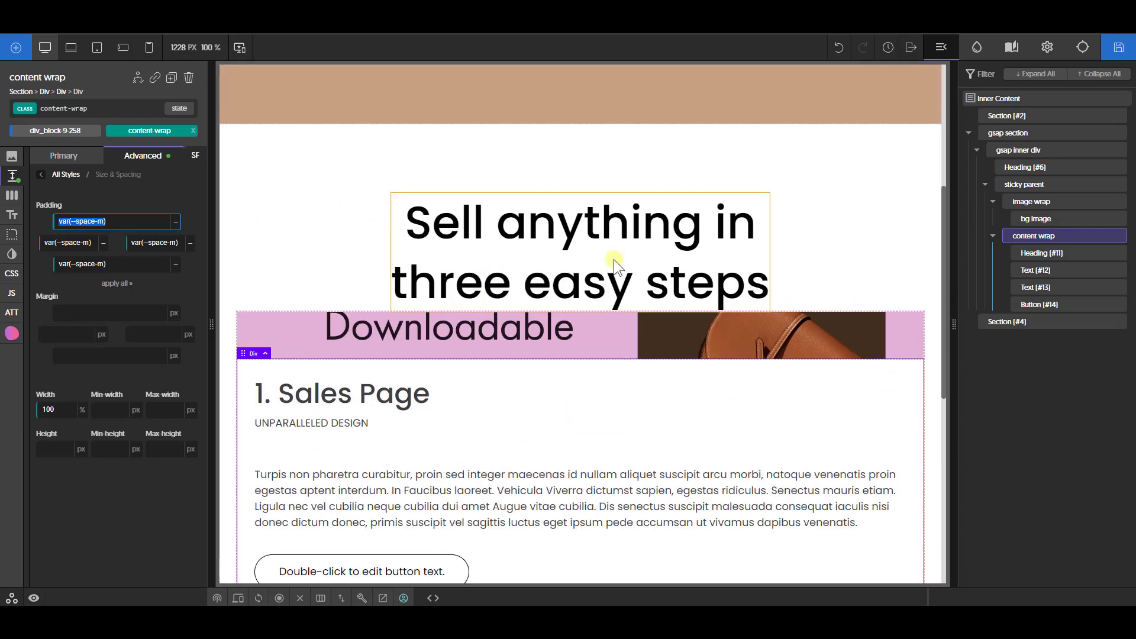
pyautogui.click(674, 260)
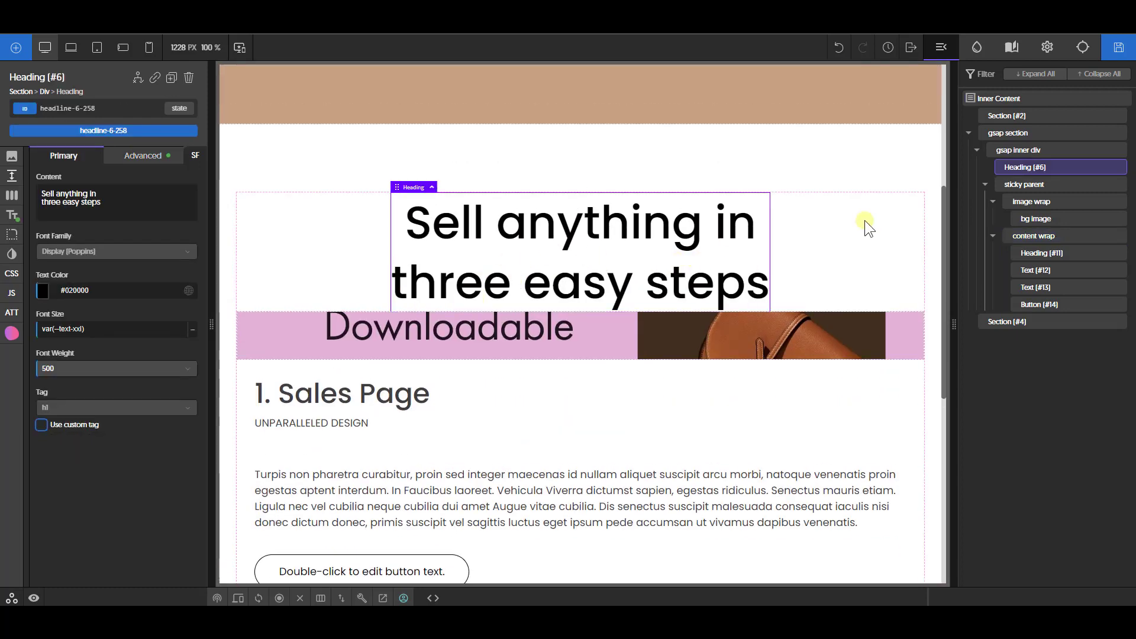
pyautogui.click(985, 184)
pyautogui.click(12, 176)
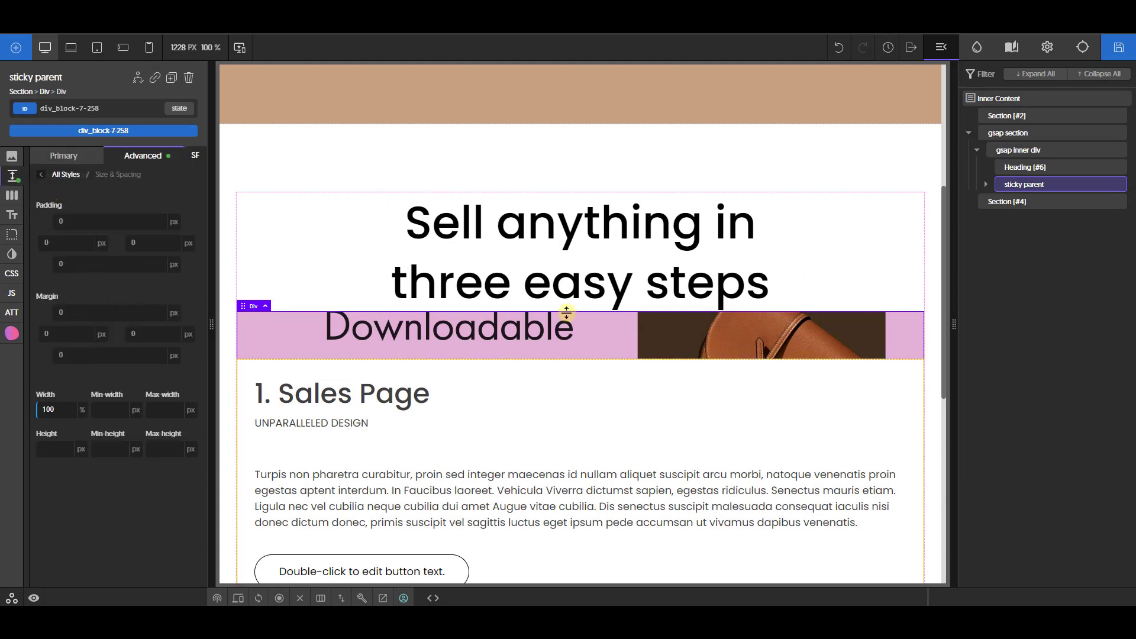
pyautogui.click(12, 157)
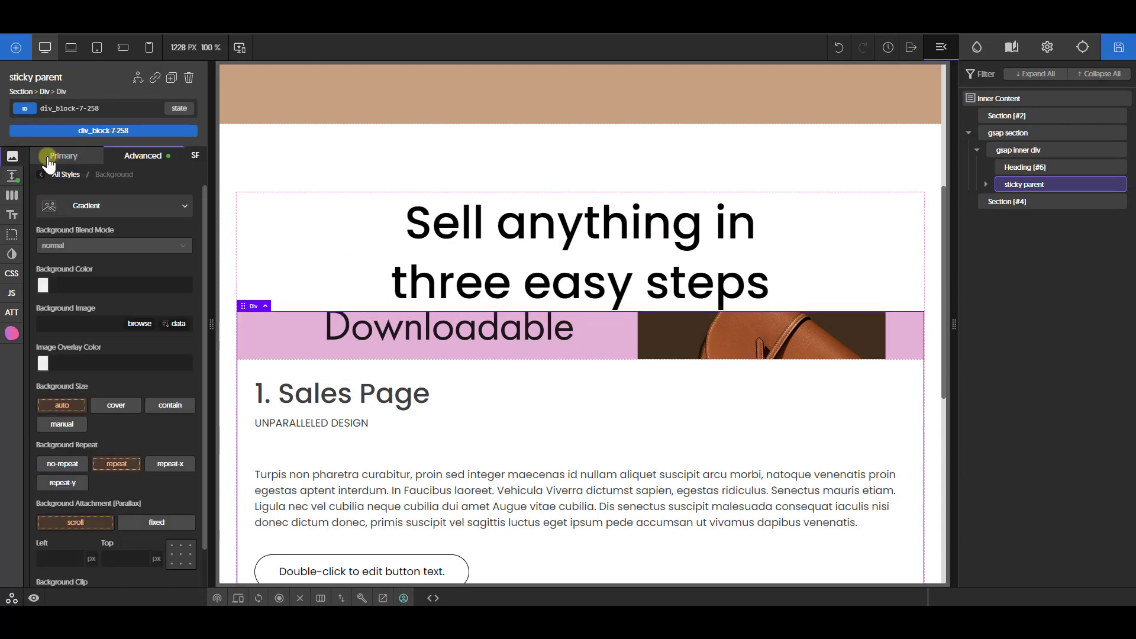
pyautogui.click(89, 157)
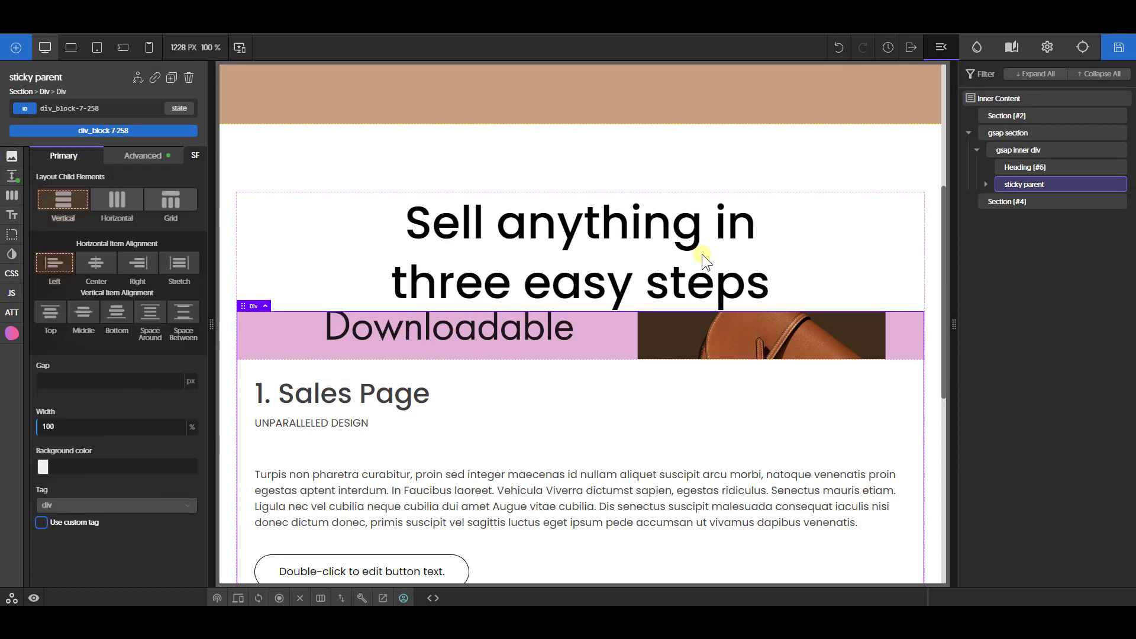
pyautogui.click(1024, 168)
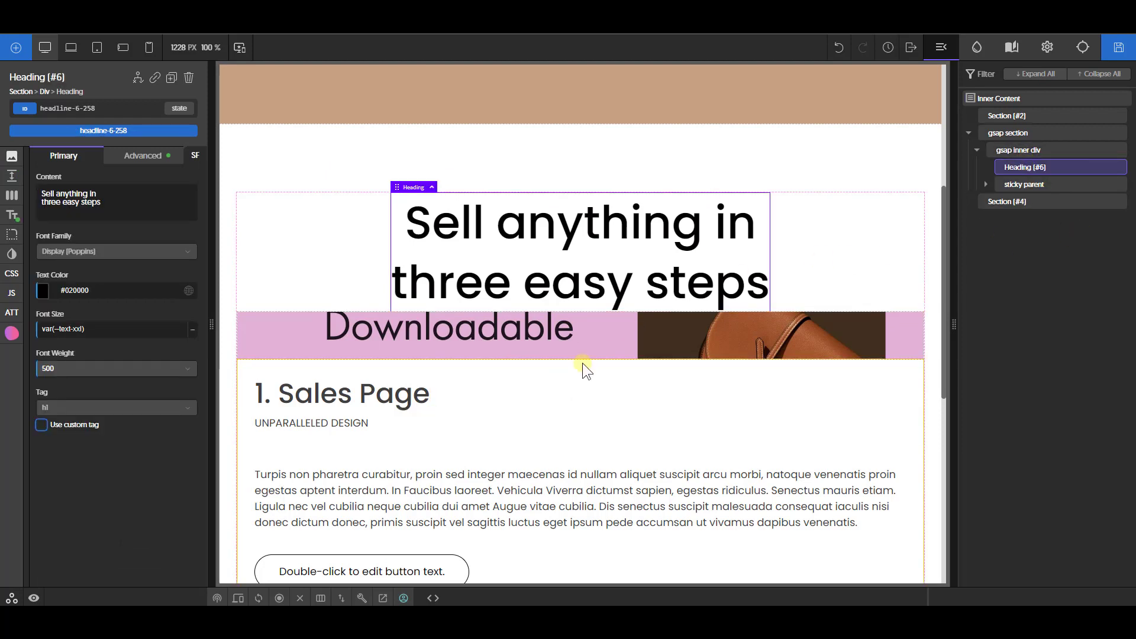
# Step: Lay out the sticky parent as a grid with 2 columns, collapsing its image wrap and content wrap in the structure
pyautogui.click(1022, 185)
pyautogui.click(985, 186)
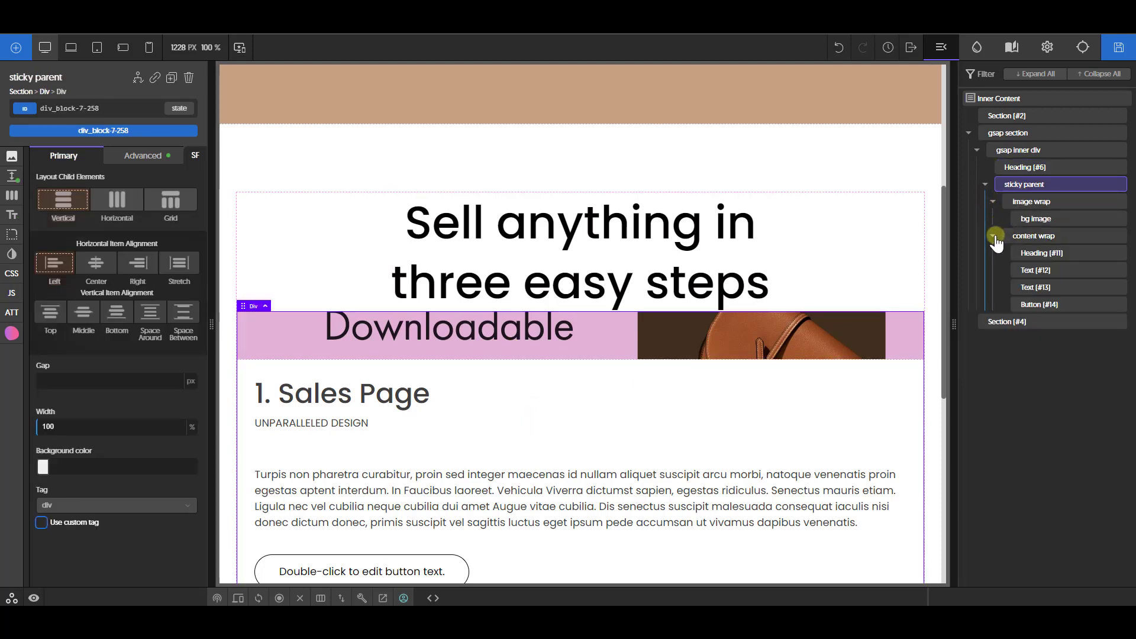
pyautogui.click(994, 236)
pyautogui.click(993, 203)
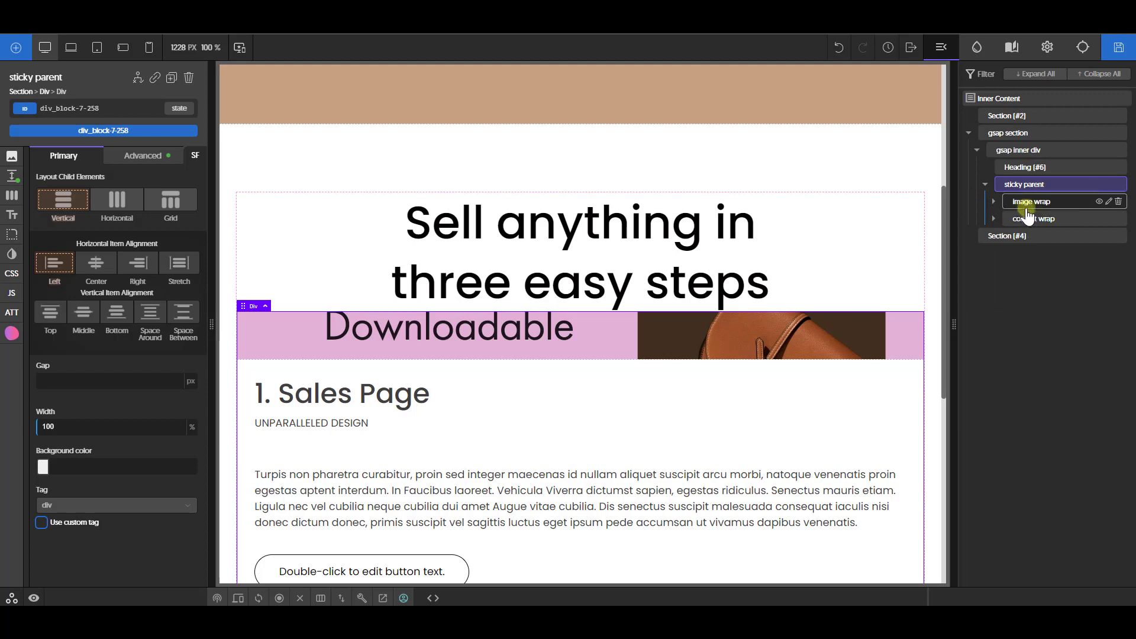
pyautogui.click(1024, 212)
pyautogui.click(1026, 190)
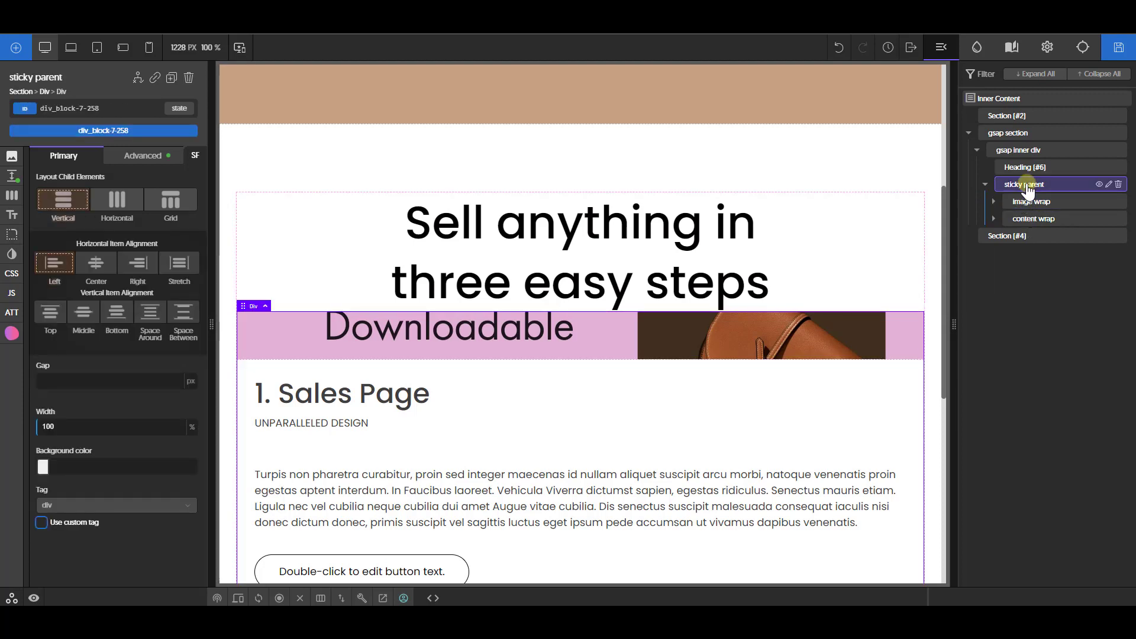
pyautogui.click(169, 208)
pyautogui.click(57, 273)
pyautogui.write('2')
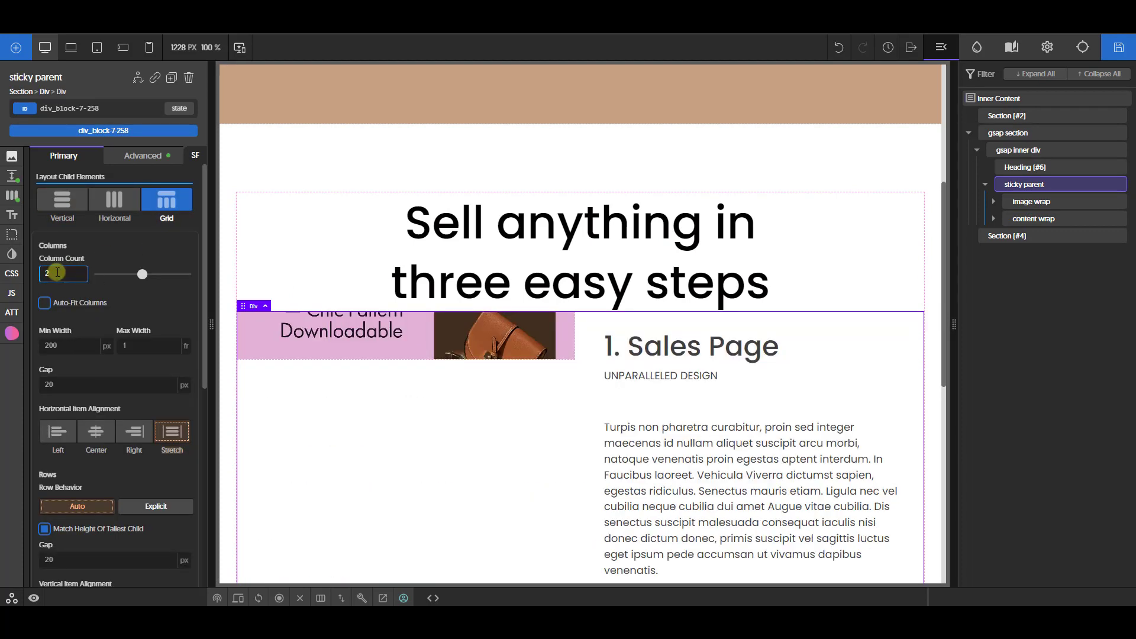
# Step: Set the sticky parent grid's column minimum width to 0 px and its vertical item alignment to Stretch
pyautogui.click(69, 348)
pyautogui.scroll(-3, 124, 349)
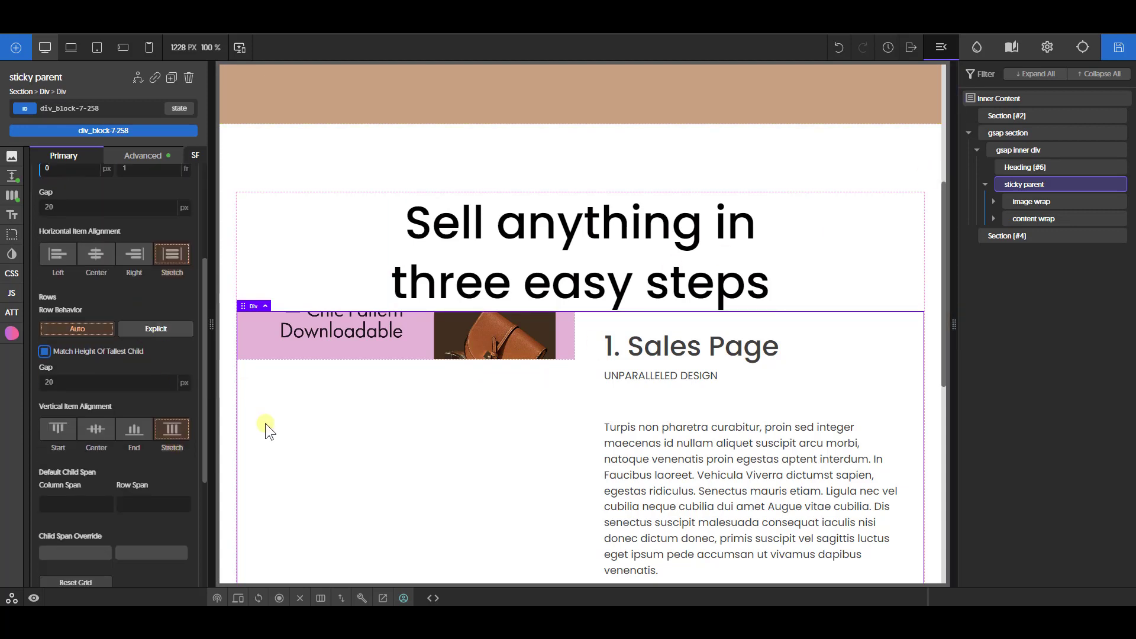
pyautogui.click(171, 428)
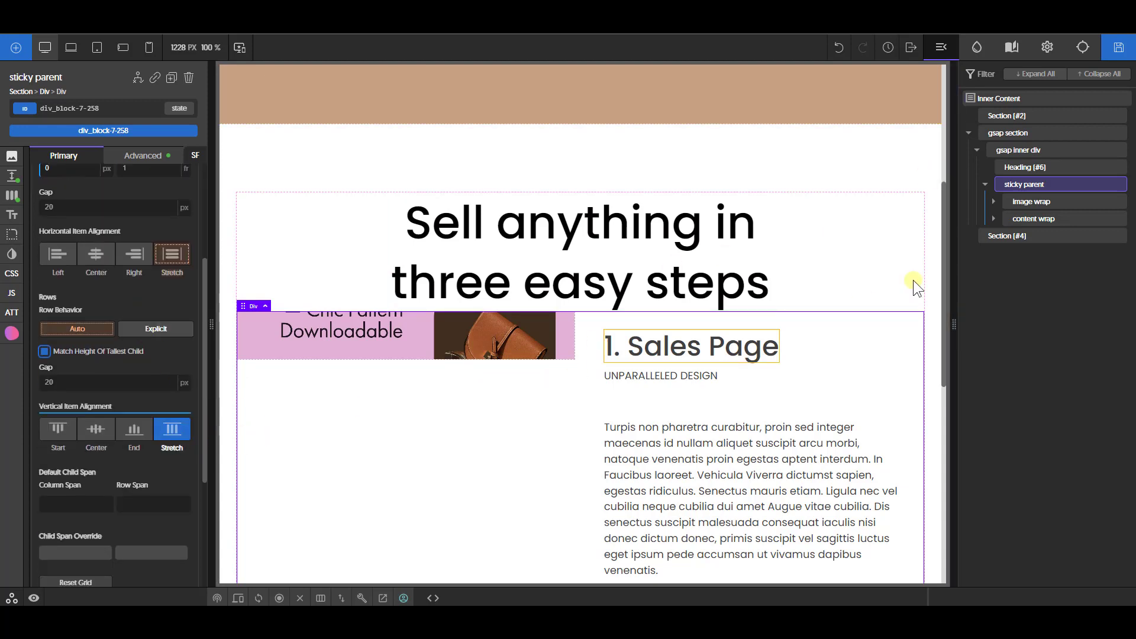
# Step: Set the minimum height of the image wrap to 100 vh
pyautogui.click(994, 204)
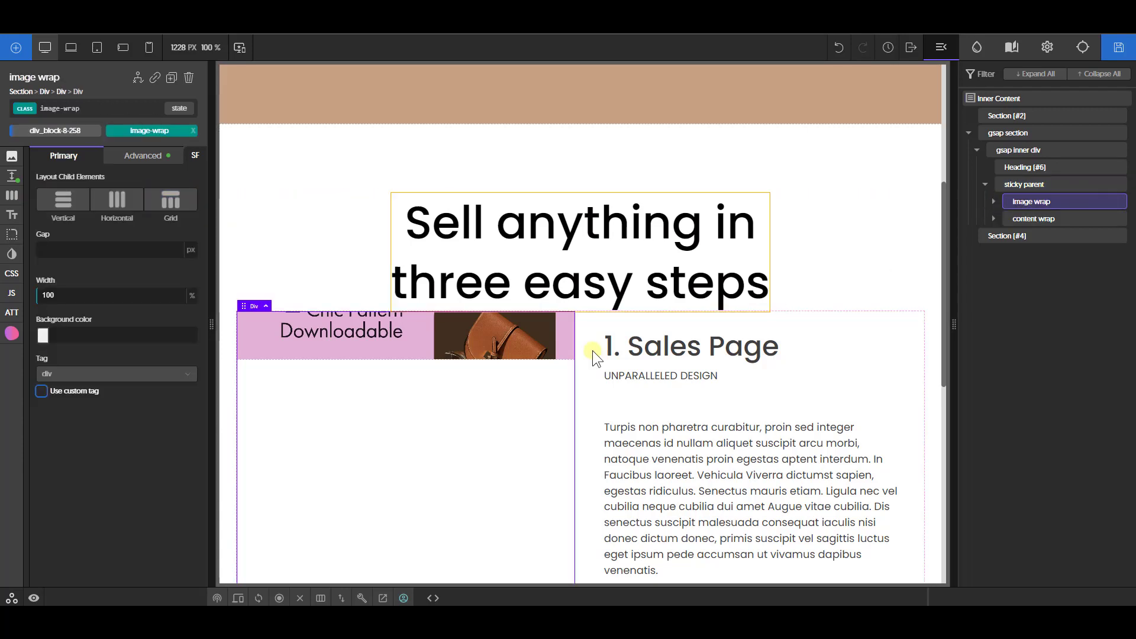
pyautogui.scroll(-2, 638, 335)
pyautogui.click(994, 204)
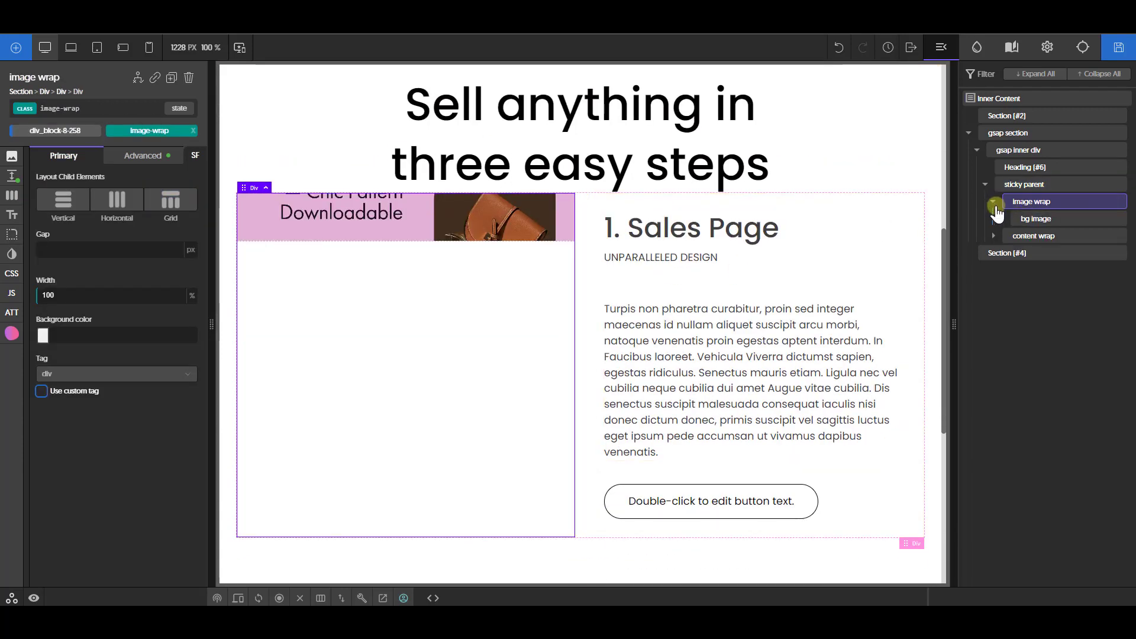
pyautogui.click(12, 176)
pyautogui.click(113, 450)
pyautogui.write('100')
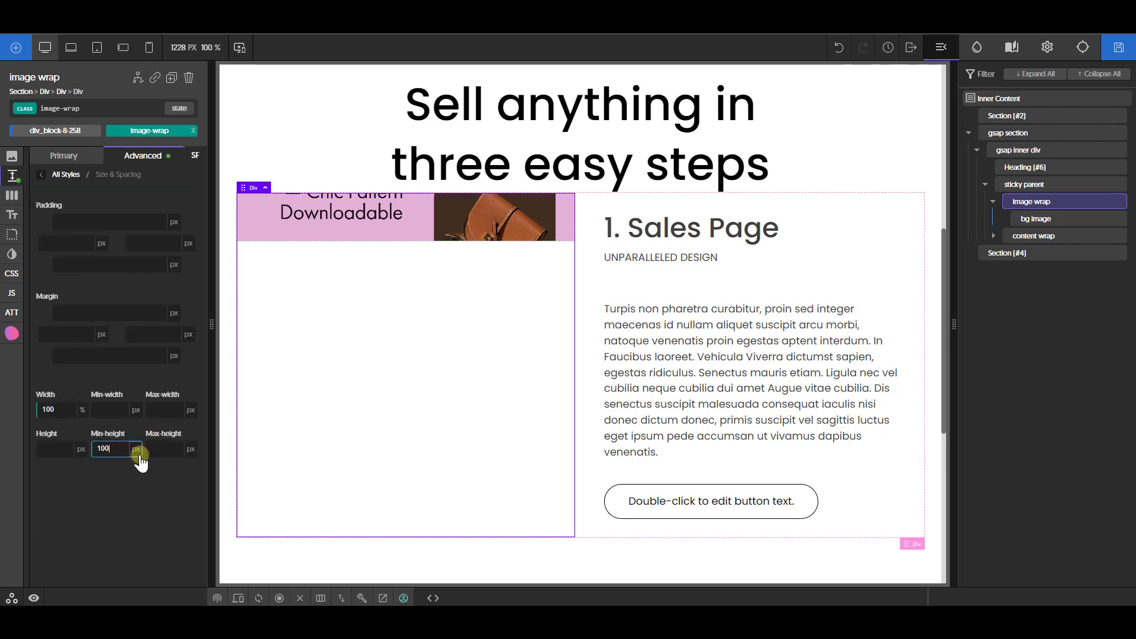
pyautogui.click(137, 449)
pyautogui.click(140, 481)
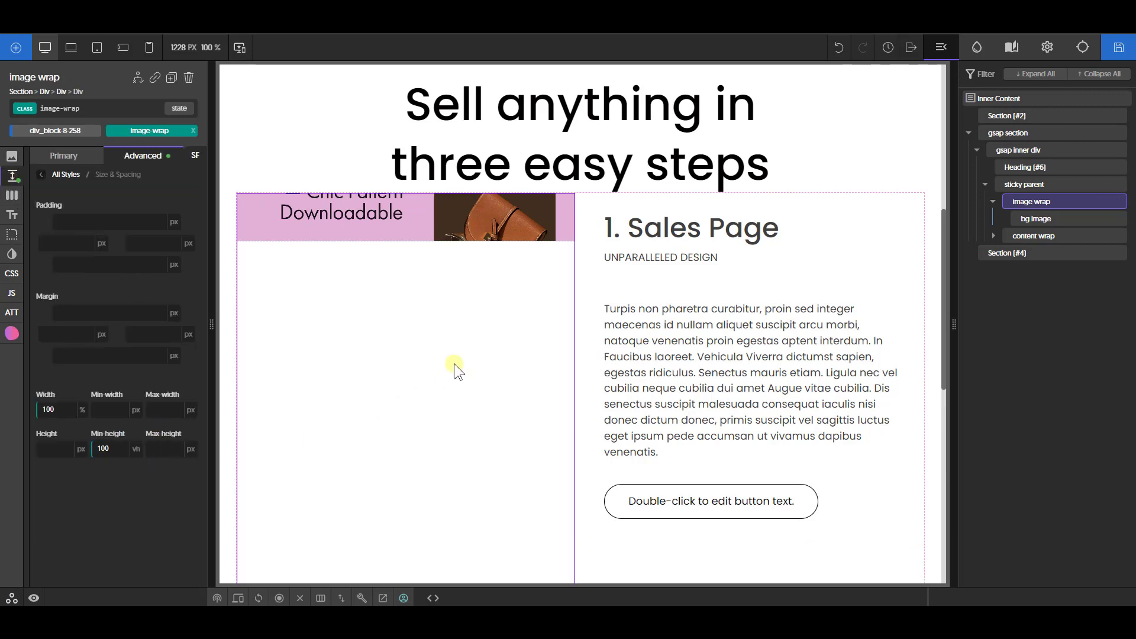
# Step: Stack the image wrap's child elements vertically and align them to the middle
pyautogui.scroll(-3, 920, 243)
pyautogui.click(64, 155)
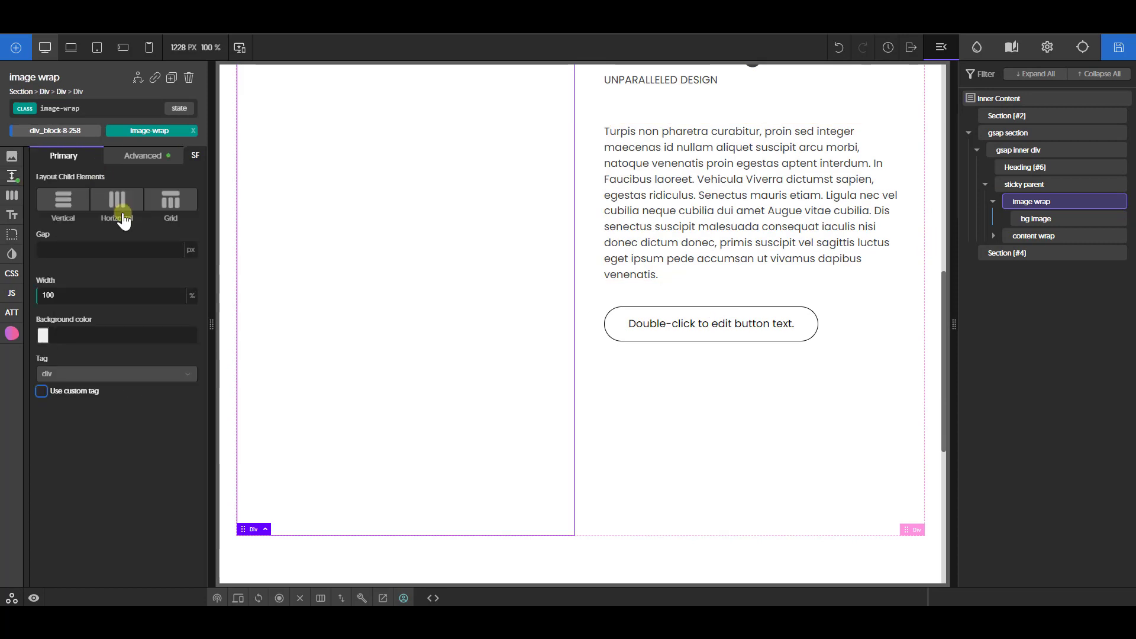
pyautogui.click(67, 207)
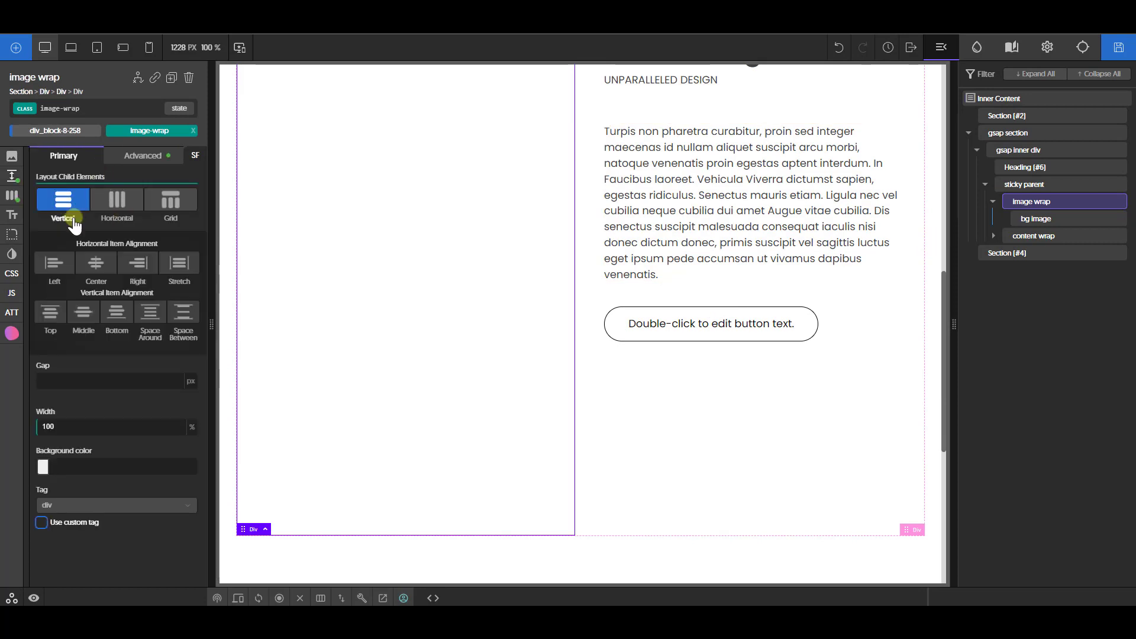
pyautogui.click(83, 312)
pyautogui.scroll(1, 473, 417)
pyautogui.scroll(1, 471, 417)
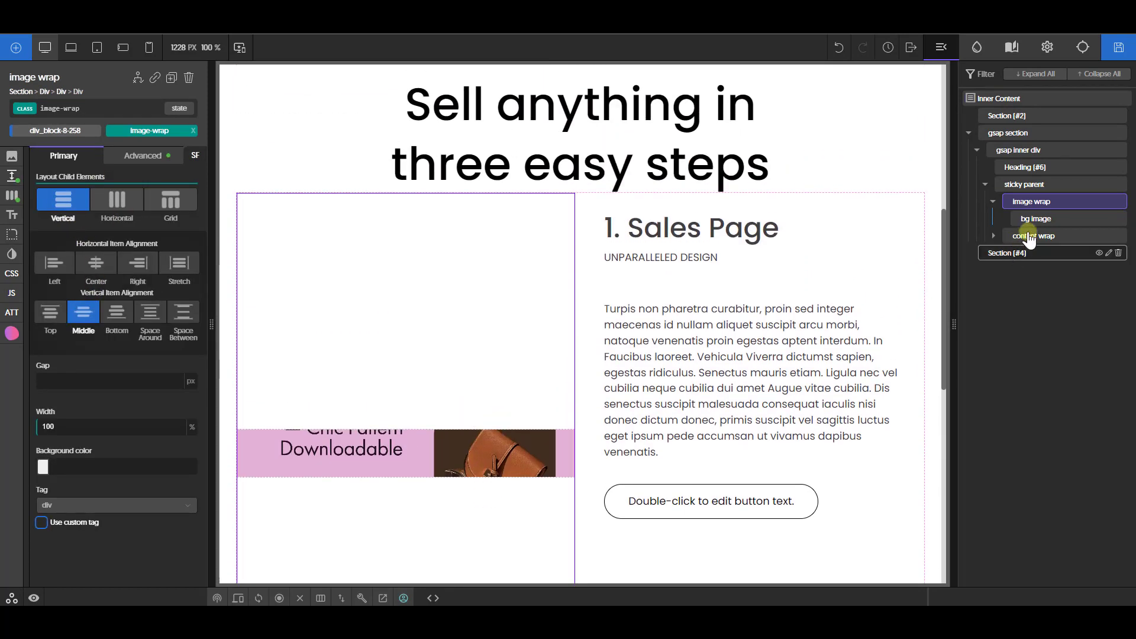
# Step: Set the height of the bg image div inside the image wrap to 400 px
pyautogui.click(1035, 219)
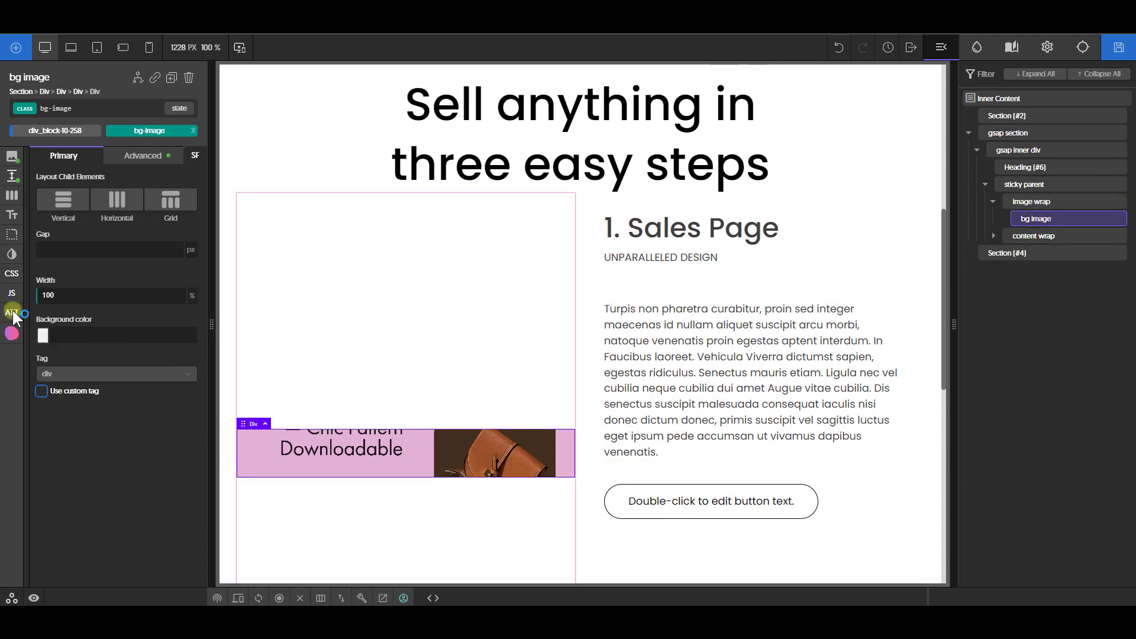
pyautogui.click(12, 176)
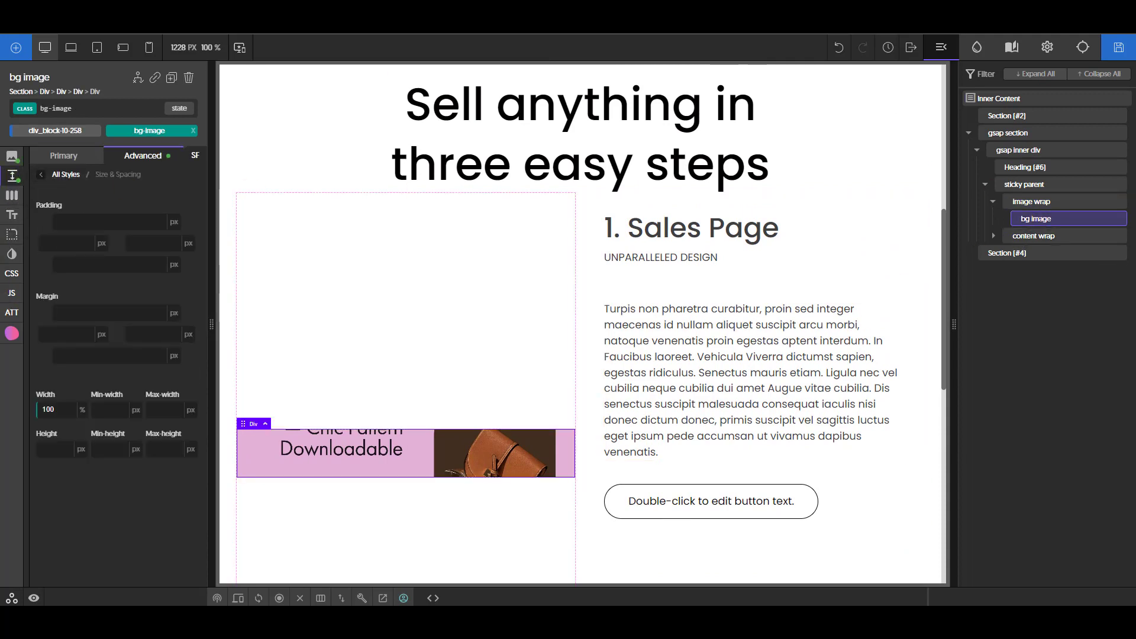
pyautogui.click(56, 444)
pyautogui.write('400')
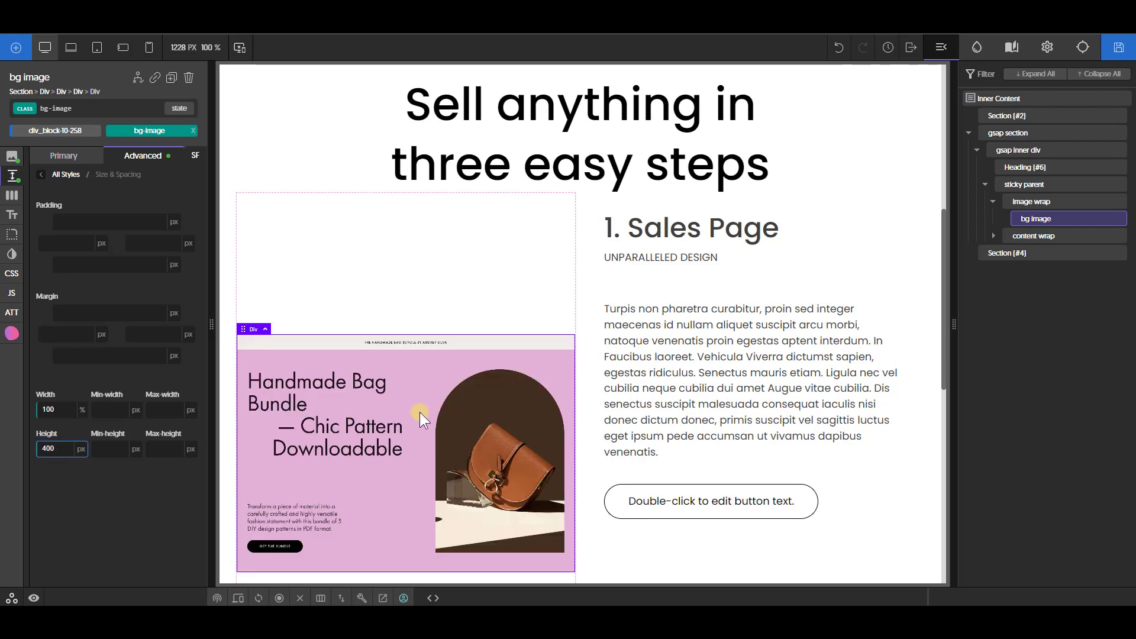
pyautogui.scroll(-2, 420, 412)
# Step: Set the bg image div's border radius to var(--radius-l)
pyautogui.click(12, 235)
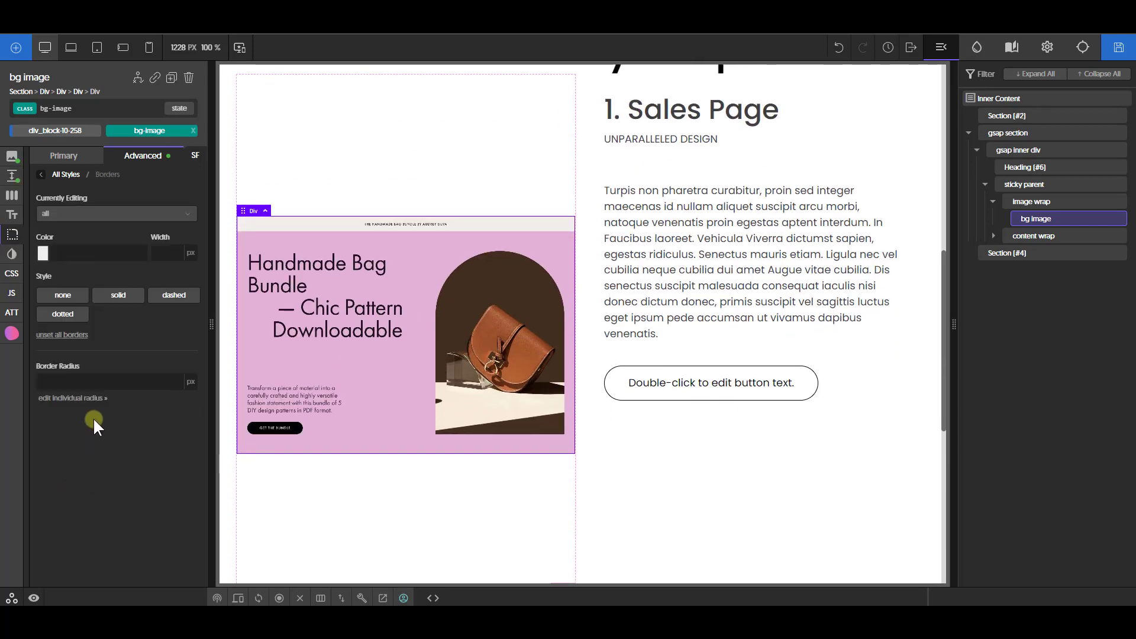
pyautogui.click(101, 386)
pyautogui.write('var(')
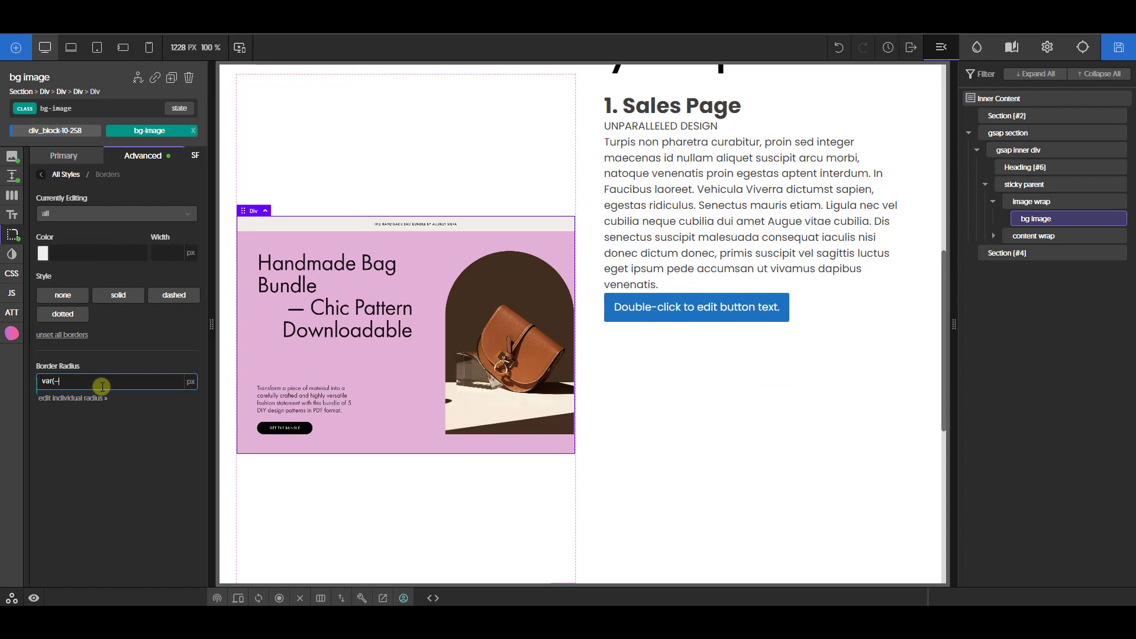
pyautogui.write('--radius-l)')
pyautogui.click(193, 385)
pyautogui.click(194, 406)
# Step: Stack the content wrap's child elements vertically with middle vertical alignment, and save the page
pyautogui.scroll(1, 636, 234)
pyautogui.click(637, 233)
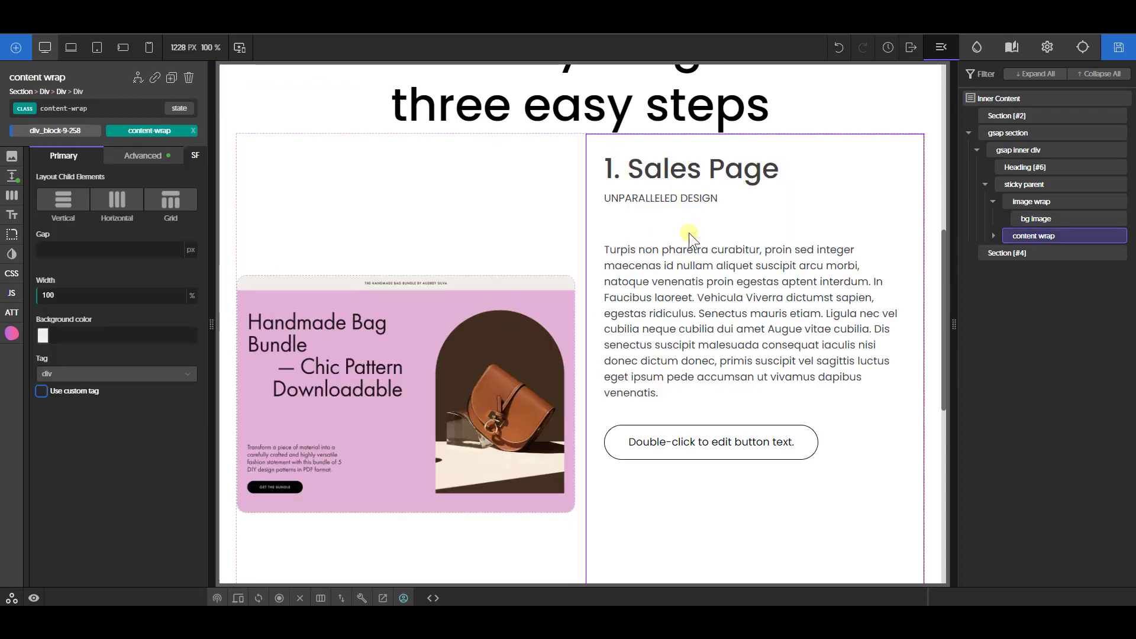
pyautogui.click(63, 203)
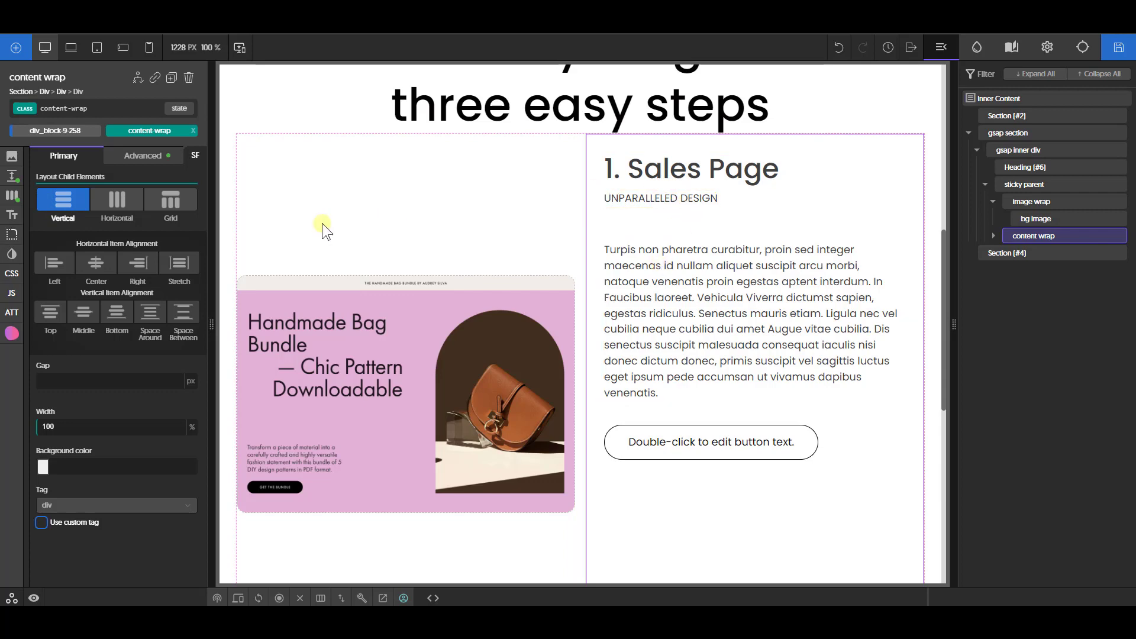
pyautogui.click(86, 315)
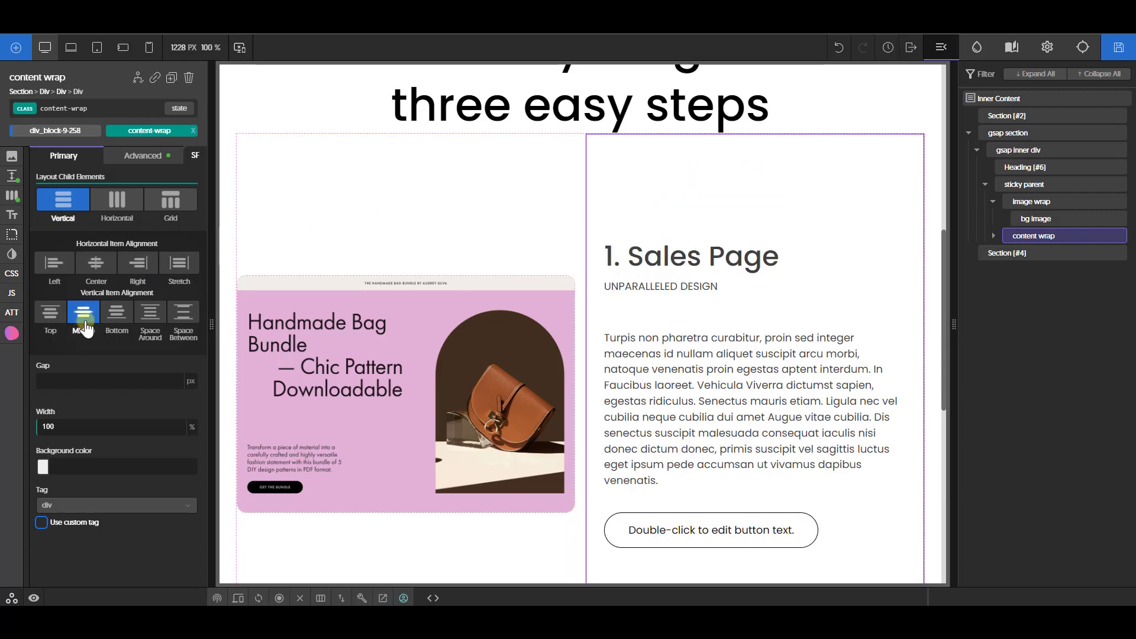
pyautogui.scroll(-2, 746, 355)
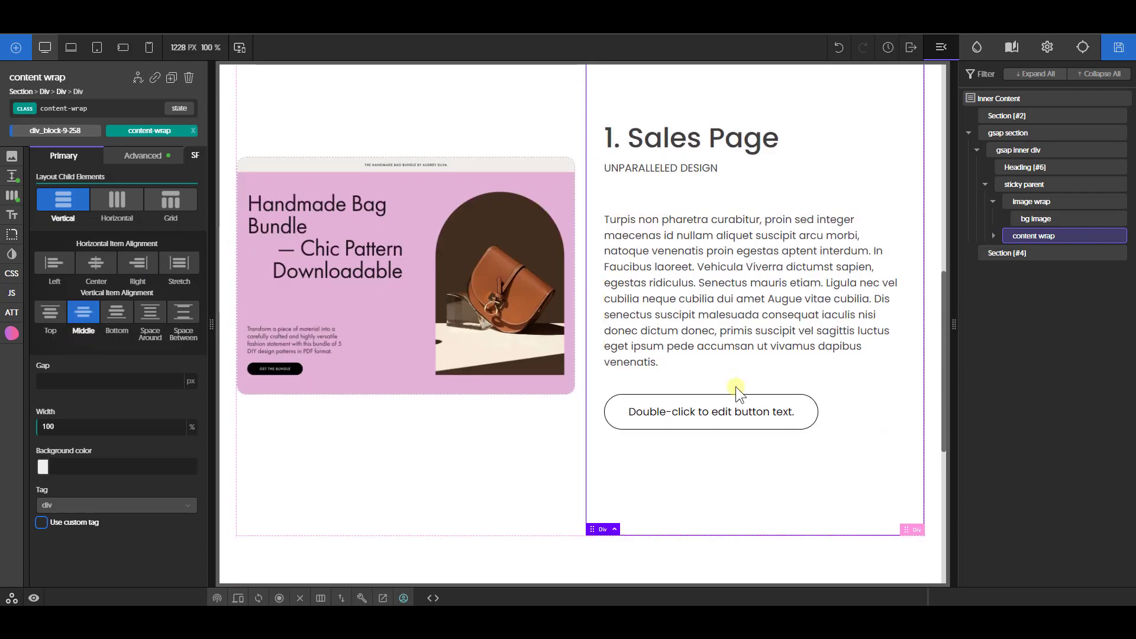
pyautogui.scroll(4, 737, 386)
pyautogui.click(1118, 53)
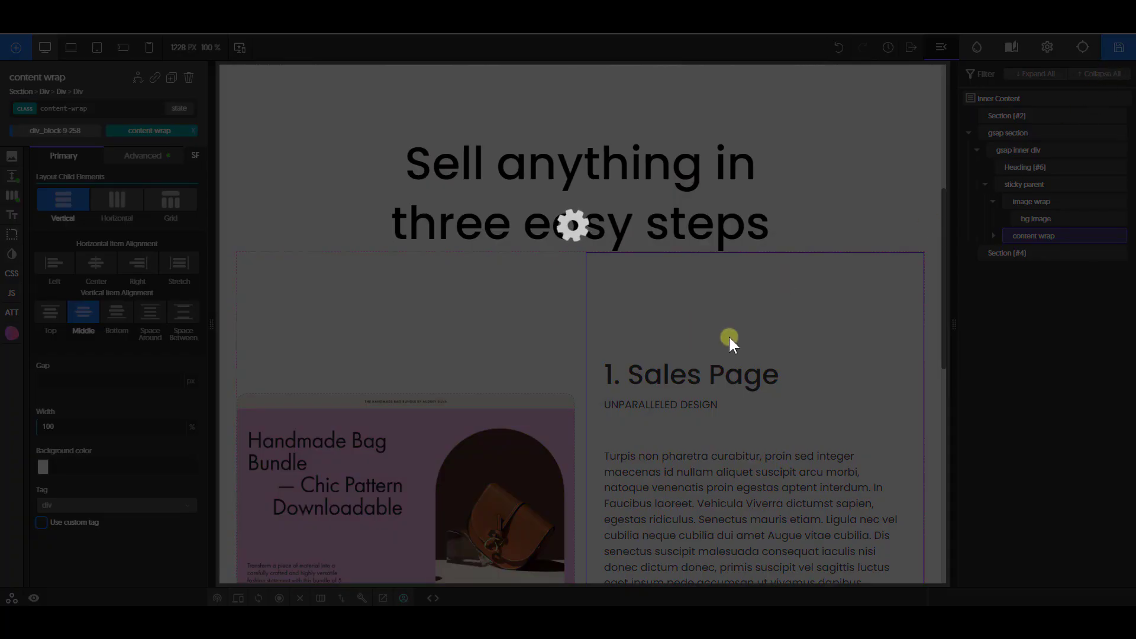
# Step: Duplicate the image wrap twice inside the sticky parent
pyautogui.scroll(-5, 730, 341)
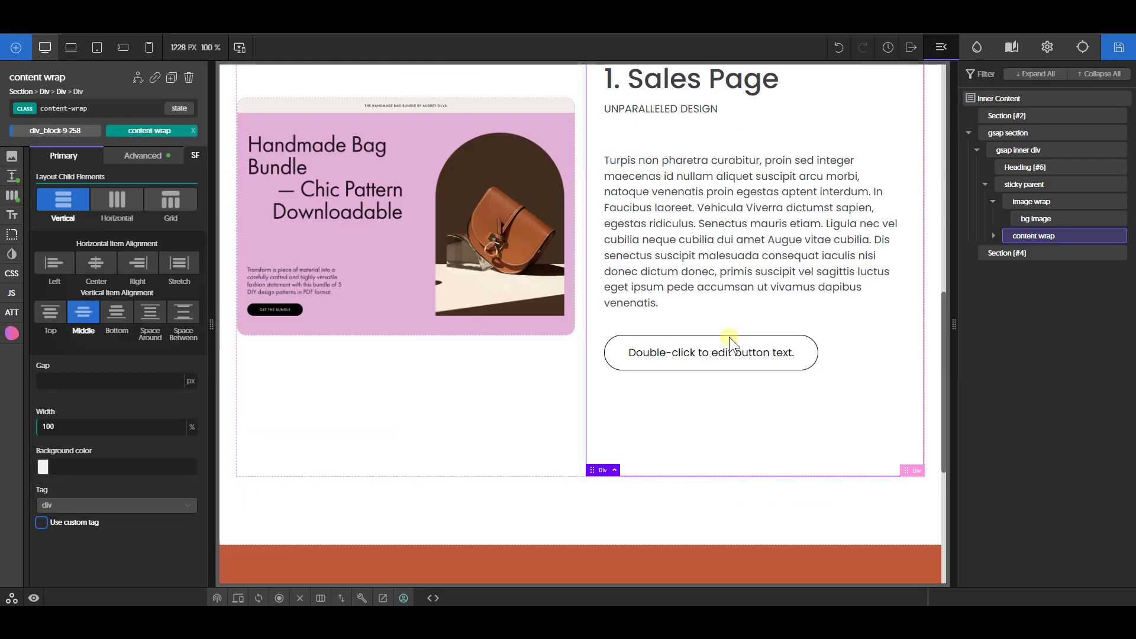
pyautogui.scroll(2, 402, 302)
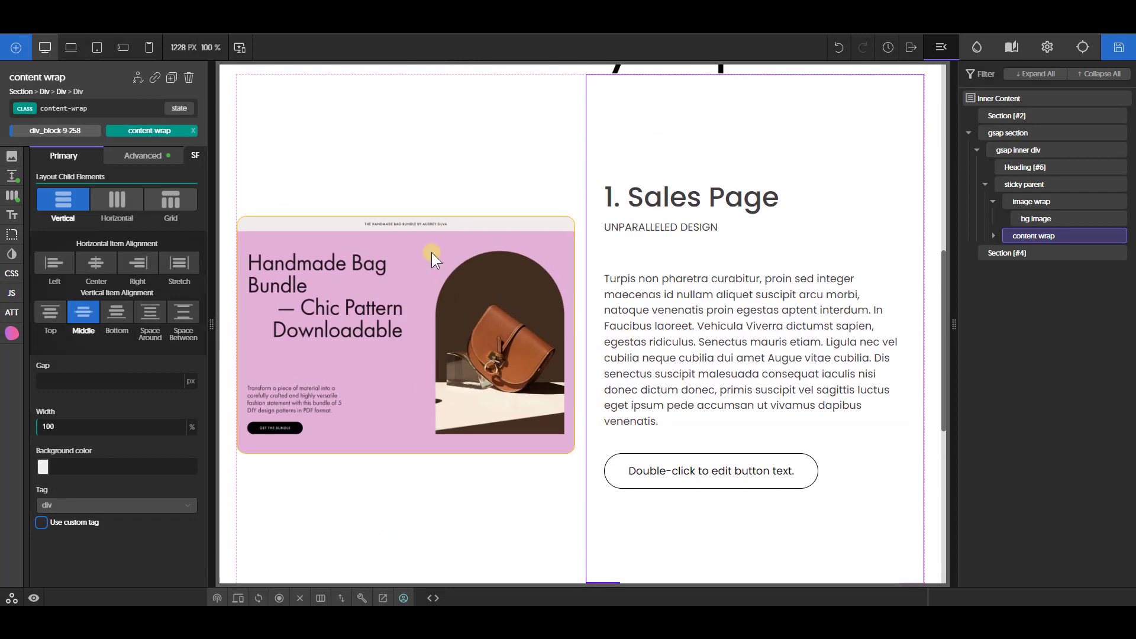
pyautogui.click(993, 205)
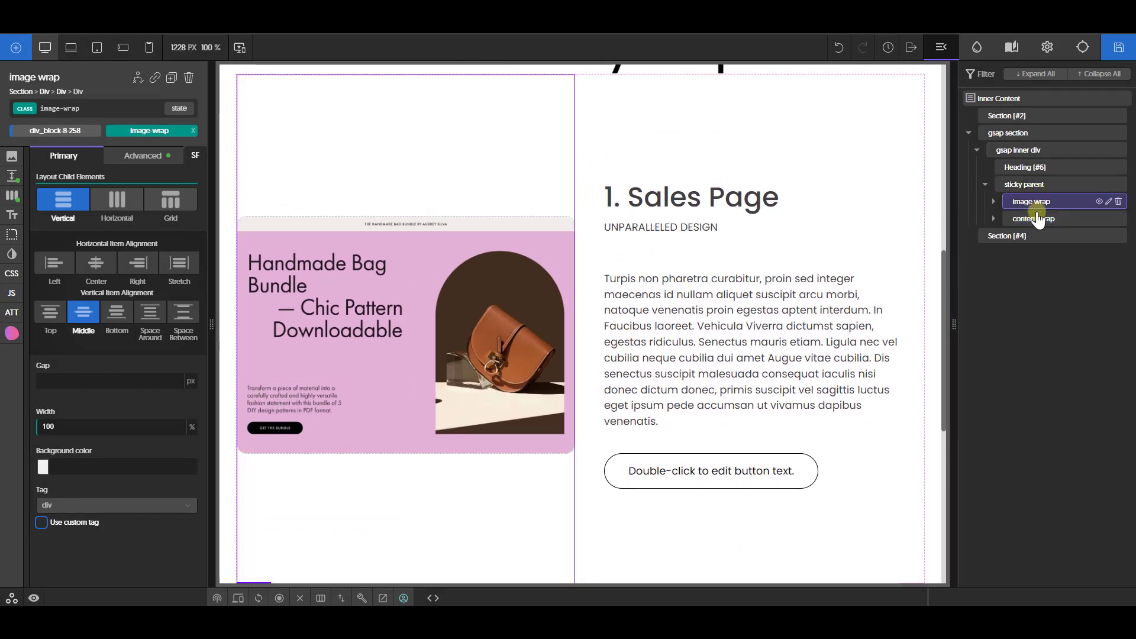
pyautogui.click(1032, 219)
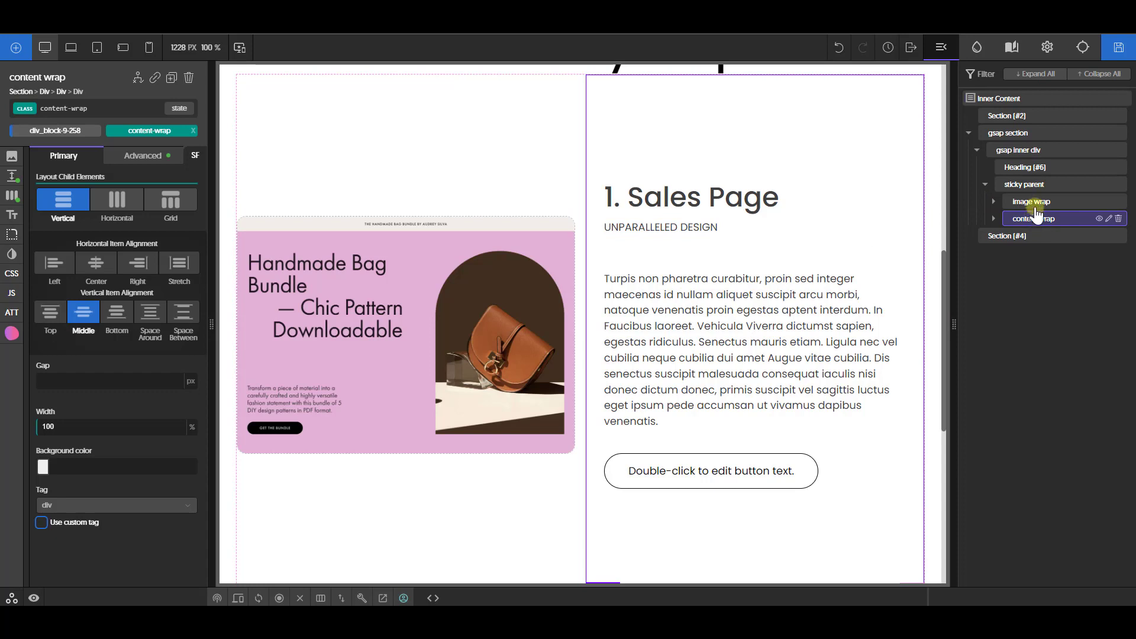
pyautogui.click(1029, 202)
pyautogui.click(171, 78)
pyautogui.click(171, 77)
pyautogui.scroll(-2, 658, 349)
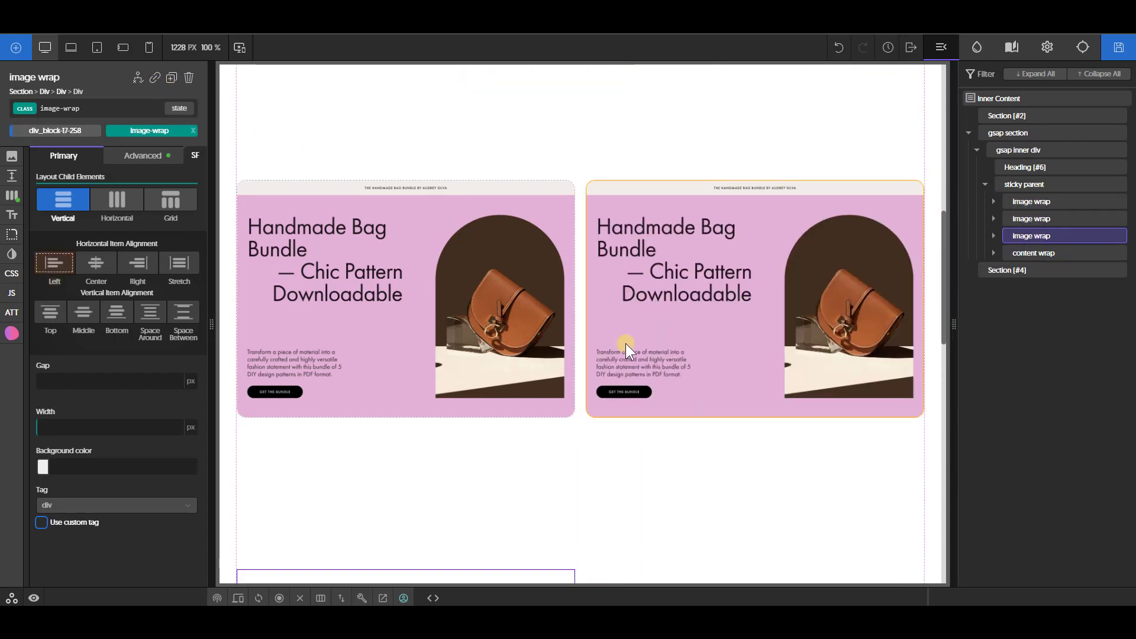
# Step: Duplicate the content wrap twice inside the sticky parent
pyautogui.click(1021, 259)
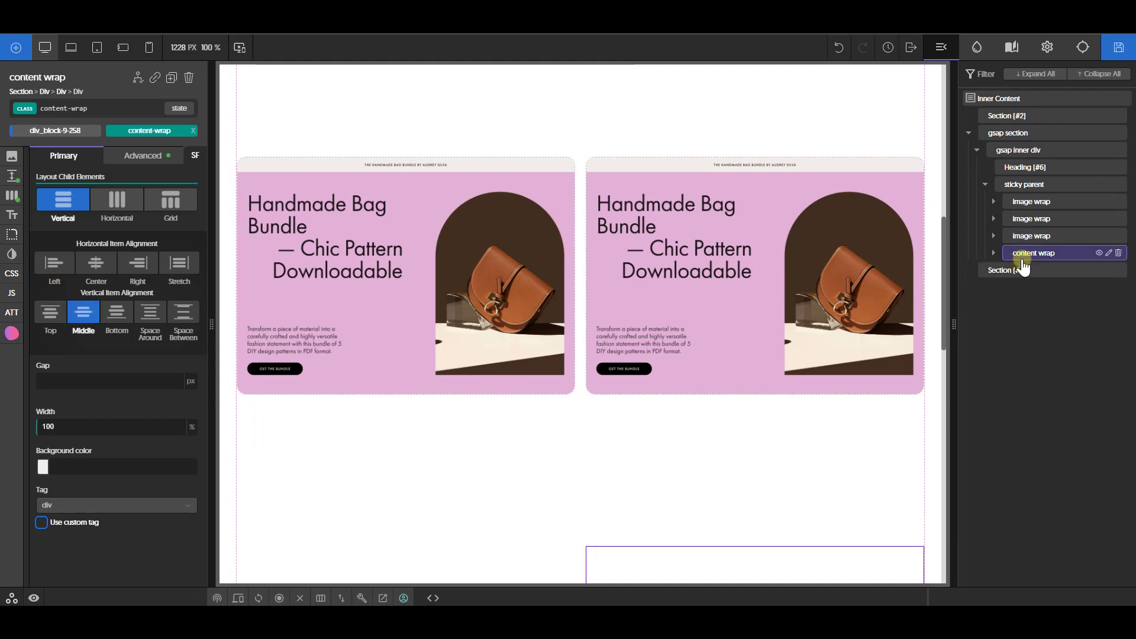
pyautogui.click(171, 78)
pyautogui.click(171, 77)
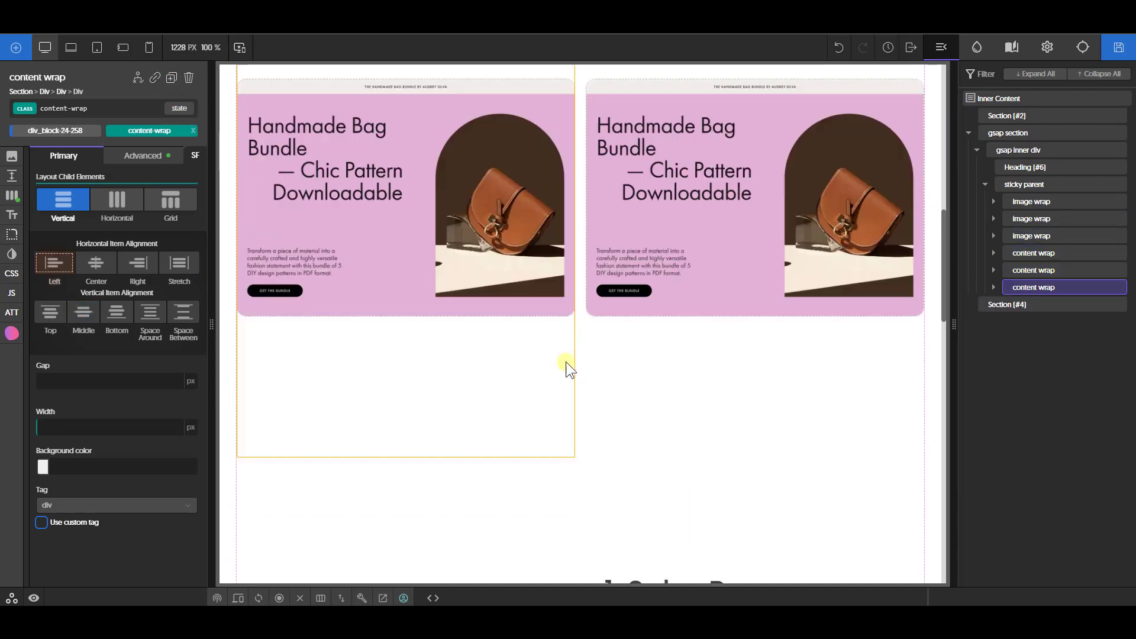
pyautogui.scroll(-6, 651, 385)
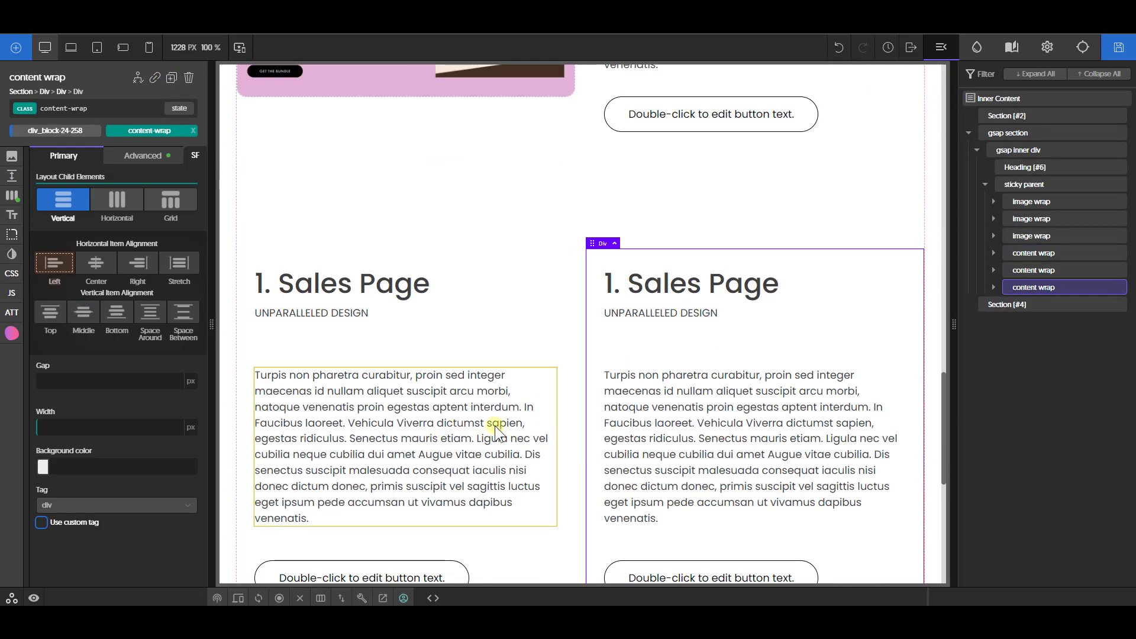
pyautogui.scroll(5, 703, 425)
pyautogui.scroll(3, 367, 363)
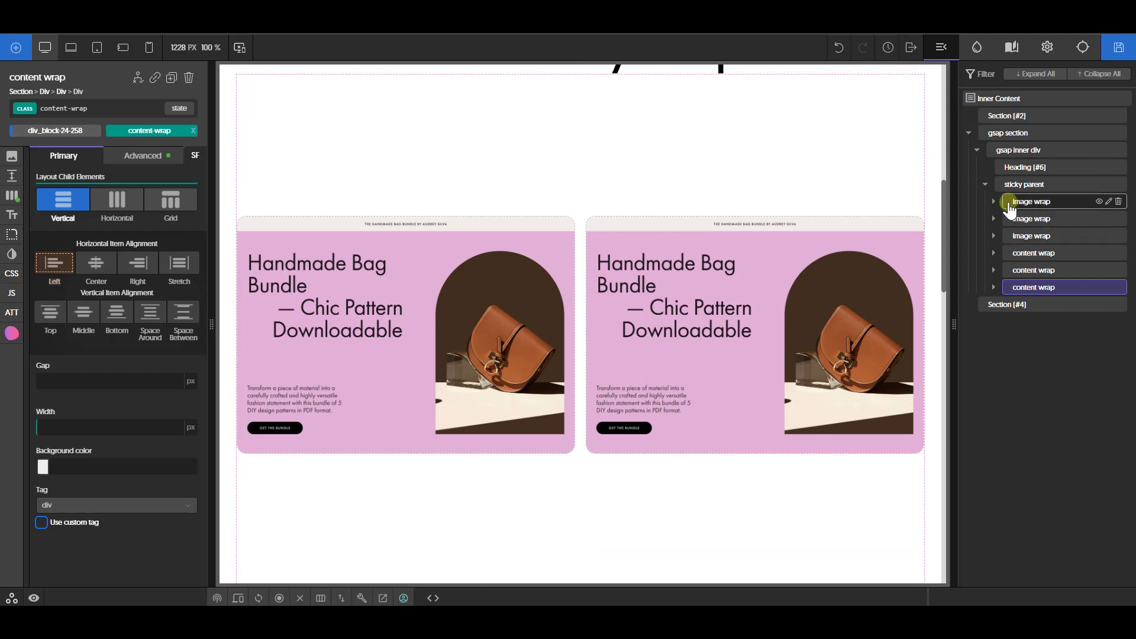
# Step: Reorder the sticky parent's children so each image wrap is followed by a content wrap
pyautogui.moveTo(1024, 253); pyautogui.dragTo(1026, 219)
pyautogui.click(1029, 204)
pyautogui.click(1033, 219)
pyautogui.moveTo(1039, 270); pyautogui.dragTo(1032, 254)
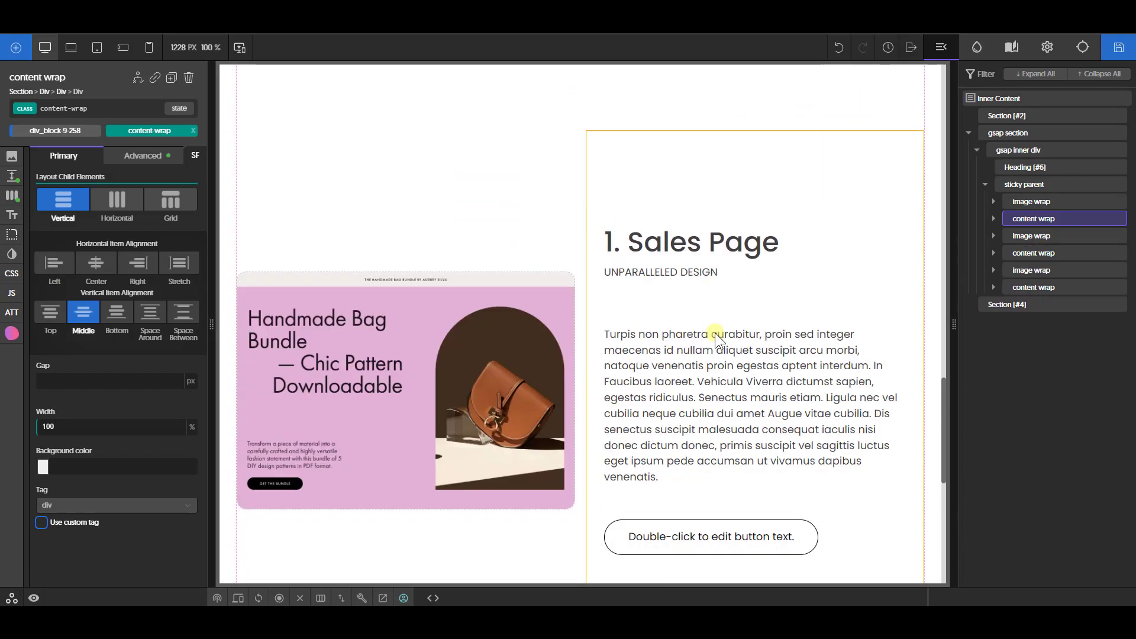
pyautogui.scroll(5, 727, 363)
pyautogui.scroll(2, 726, 364)
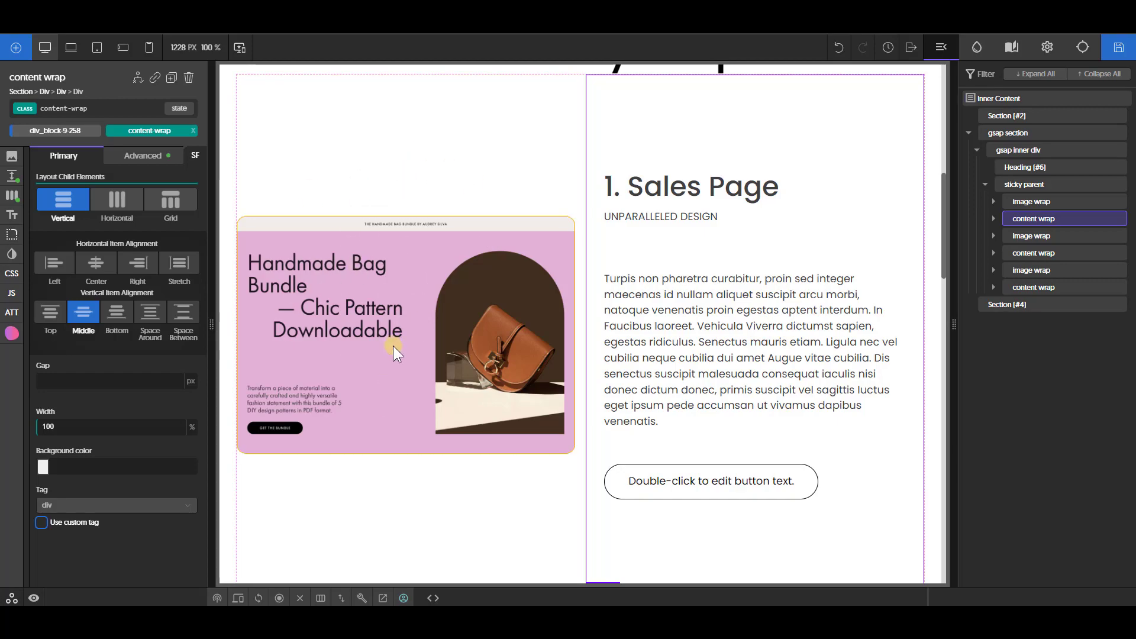
# Step: Examine the sticky parent's grid settings and how its image and content wraps pair up in rows on the canvas
pyautogui.scroll(-5, 395, 349)
pyautogui.scroll(17, 610, 388)
pyautogui.scroll(-1, 694, 390)
pyautogui.scroll(-2, 696, 393)
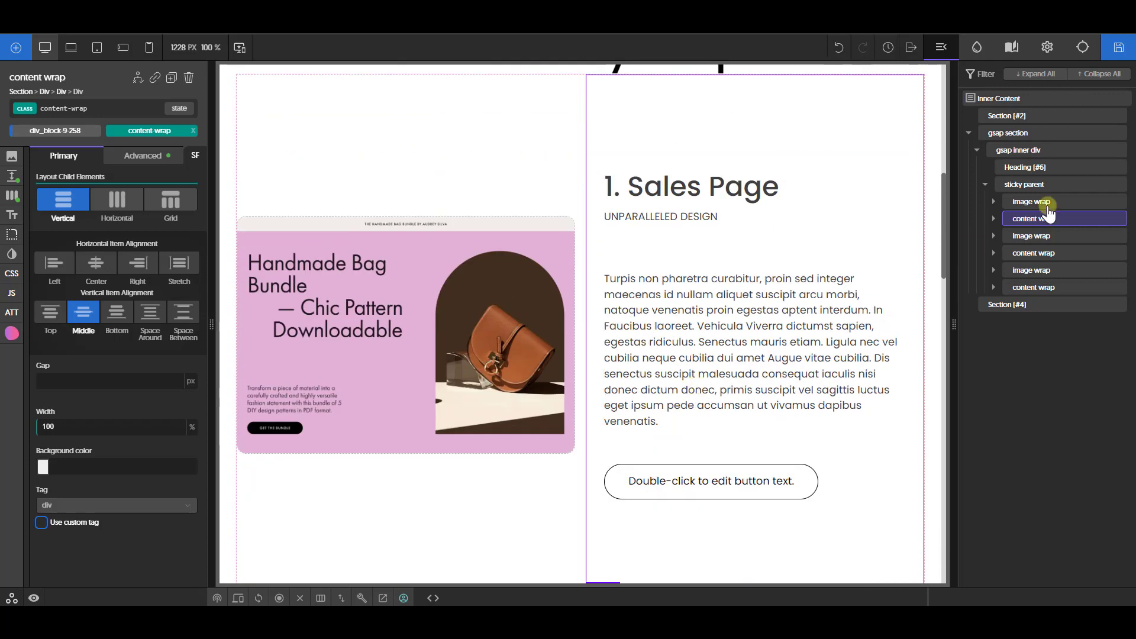
pyautogui.click(1000, 184)
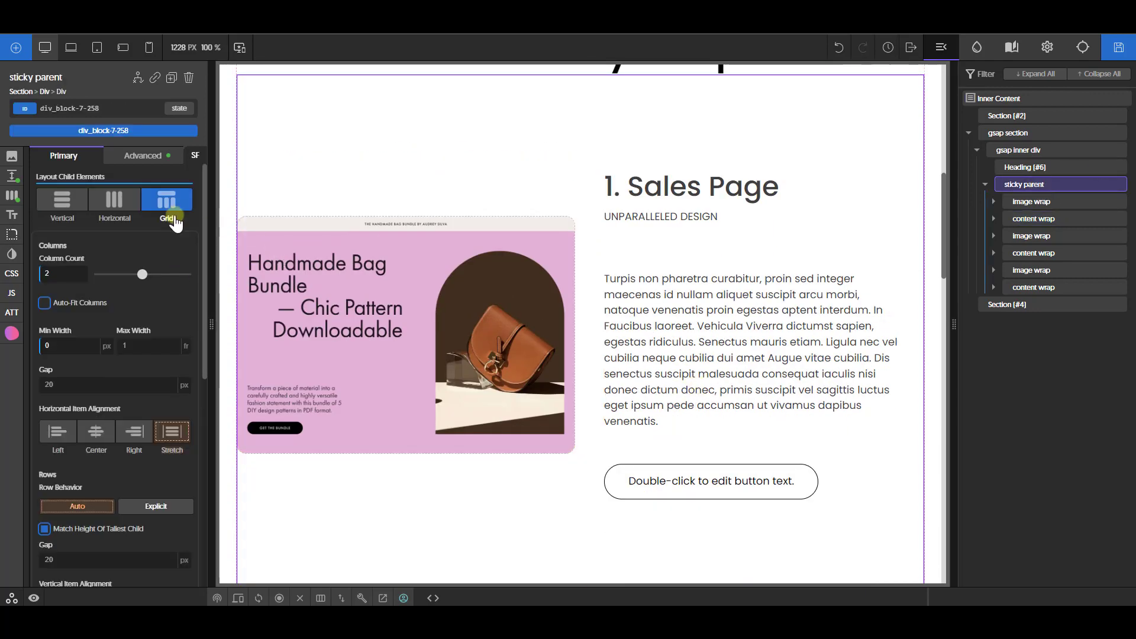
pyautogui.scroll(-5, 651, 343)
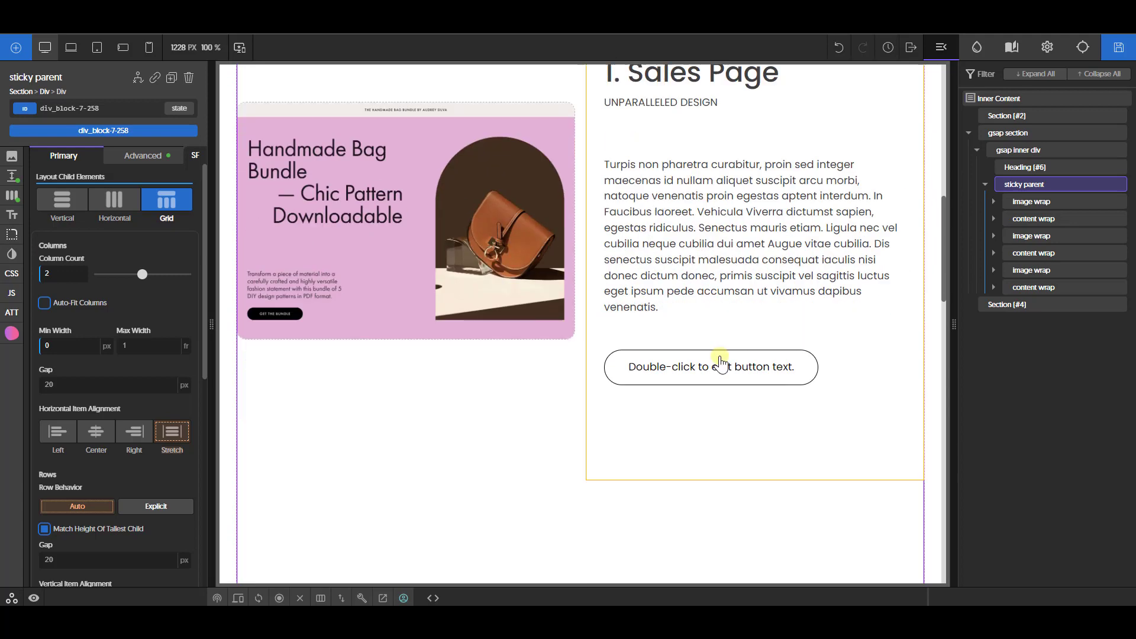
pyautogui.scroll(-3, 760, 405)
pyautogui.scroll(-7, 657, 400)
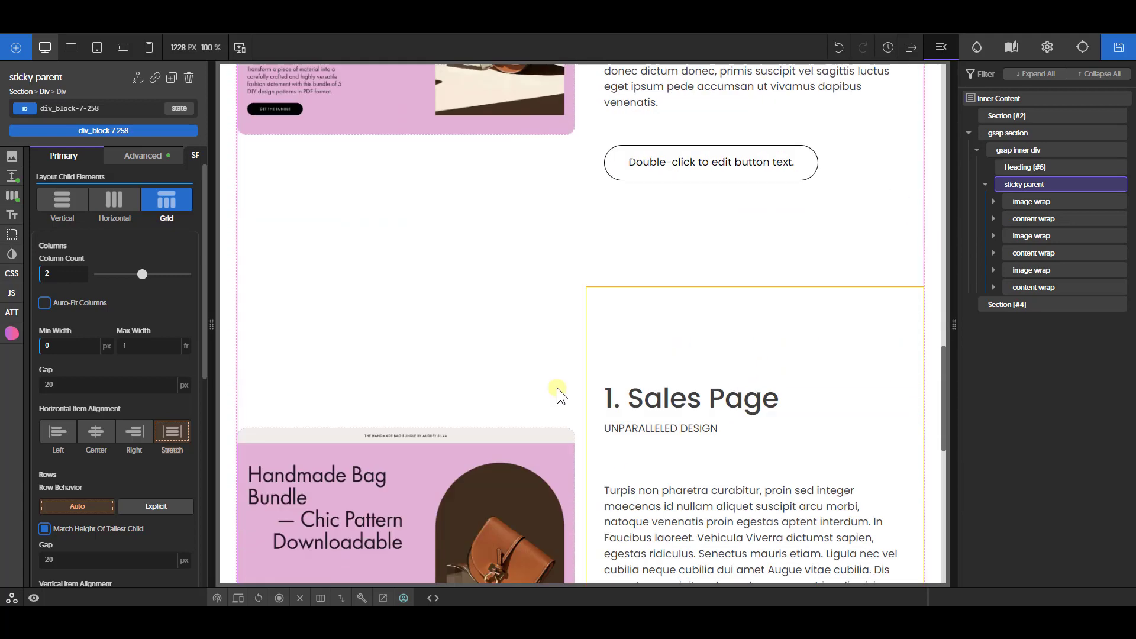
pyautogui.scroll(-3, 708, 390)
pyautogui.scroll(3, 636, 287)
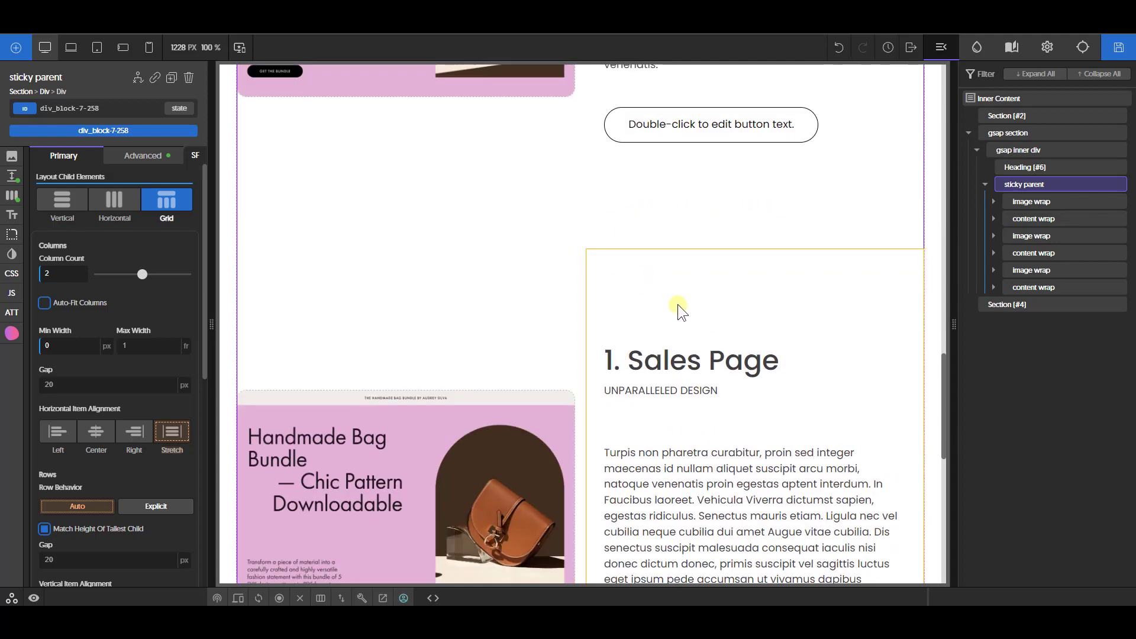
pyautogui.scroll(-5, 621, 299)
pyautogui.scroll(3, 627, 278)
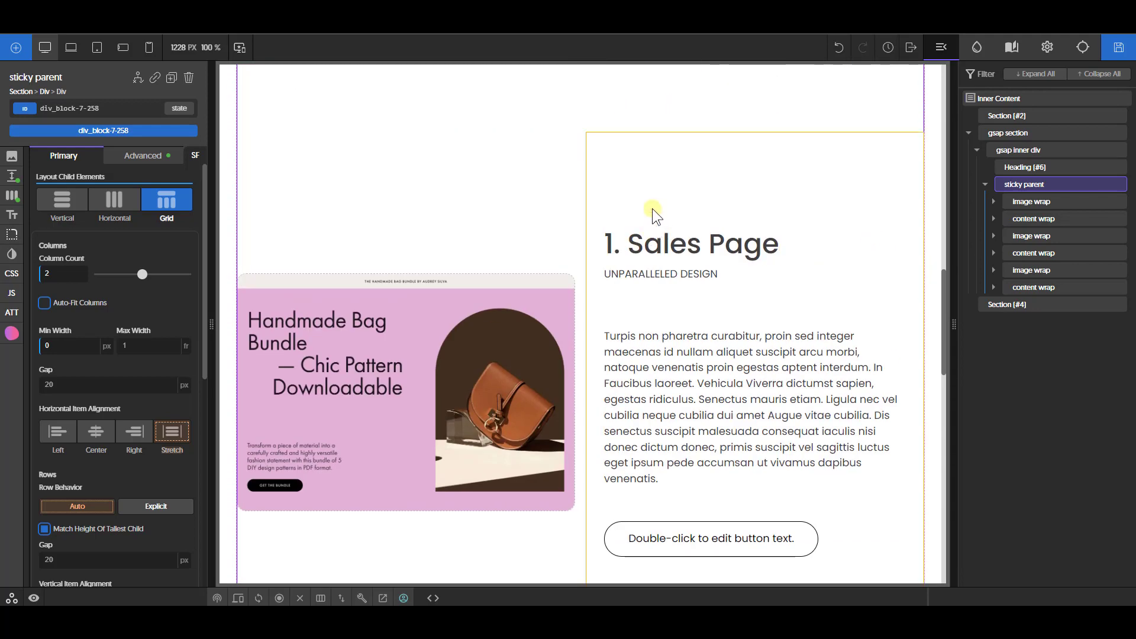
pyautogui.scroll(1, 551, 237)
pyautogui.scroll(-1, 753, 318)
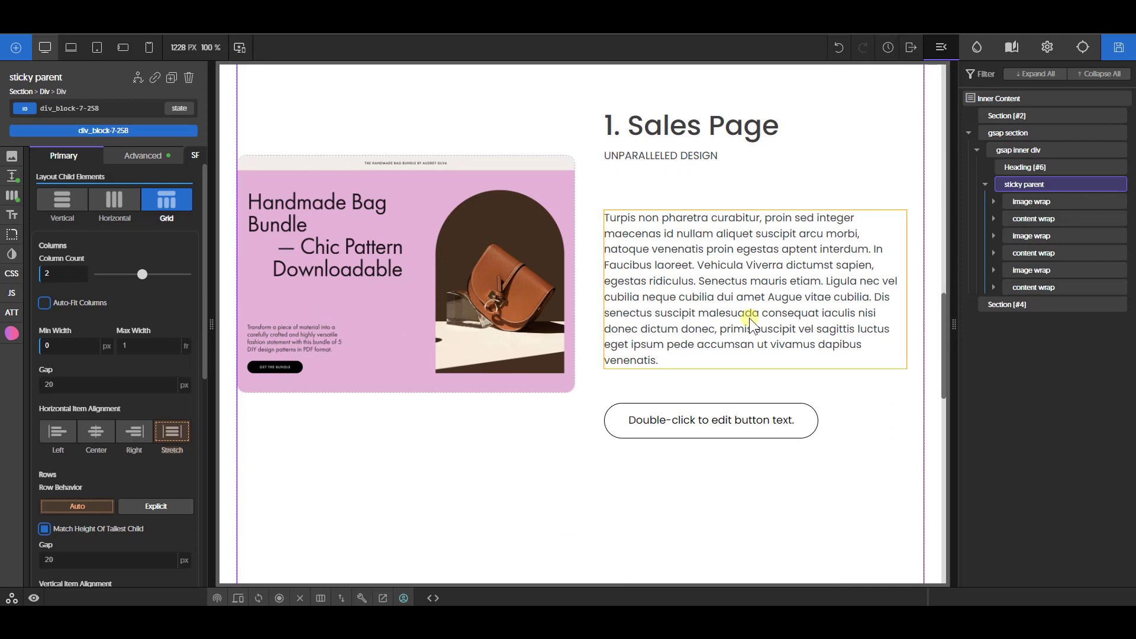
pyautogui.scroll(-5, 769, 331)
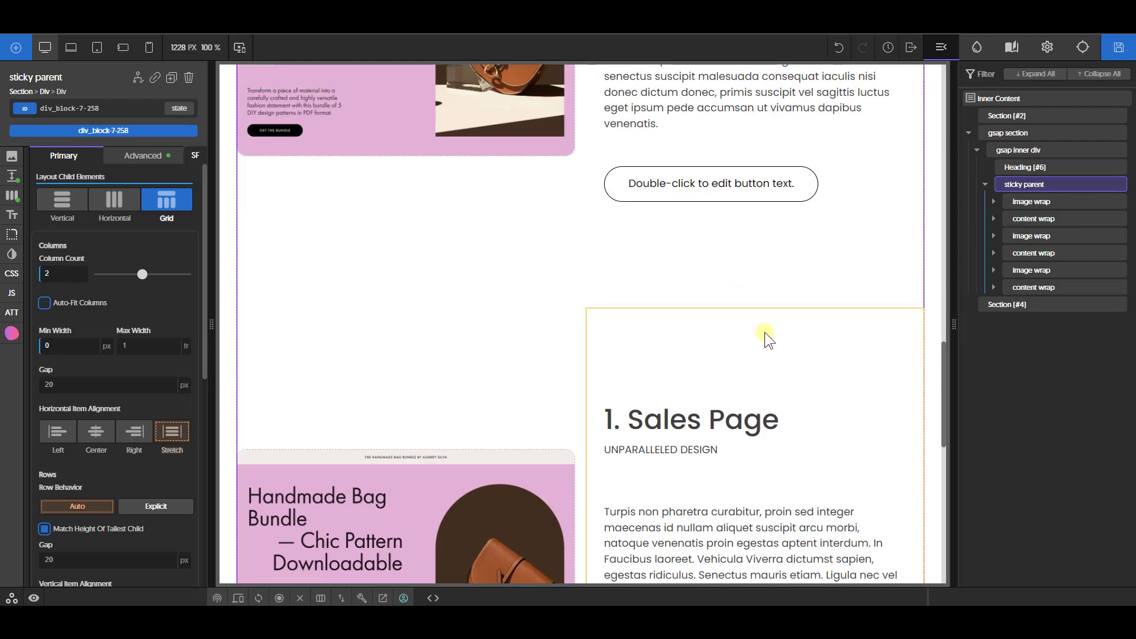
pyautogui.scroll(-5, 591, 414)
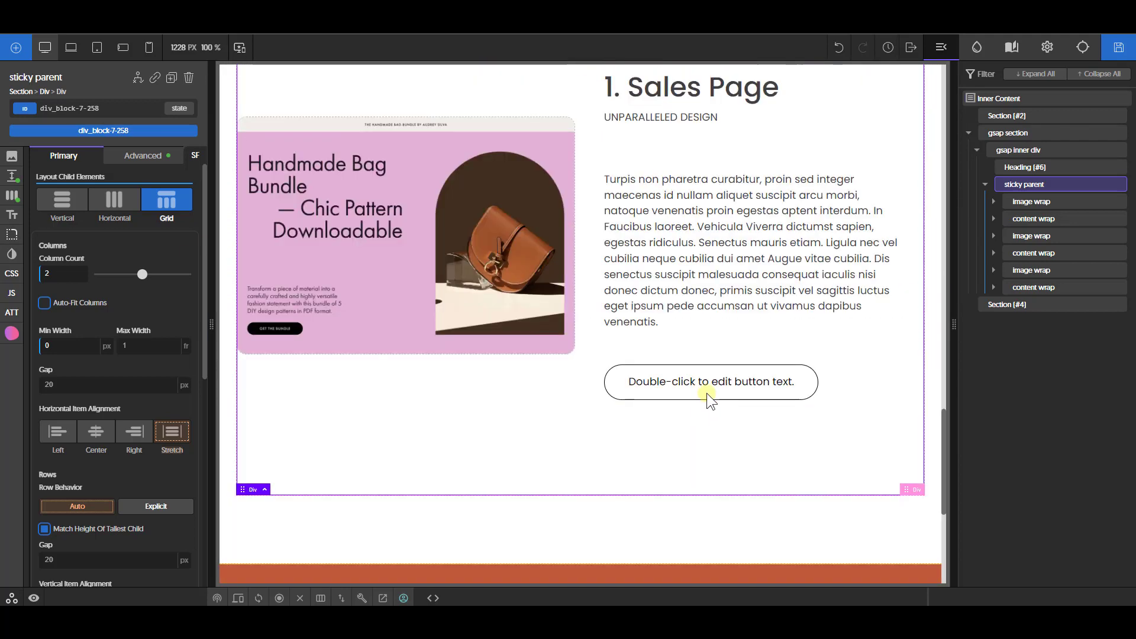
pyautogui.scroll(-5, 448, 390)
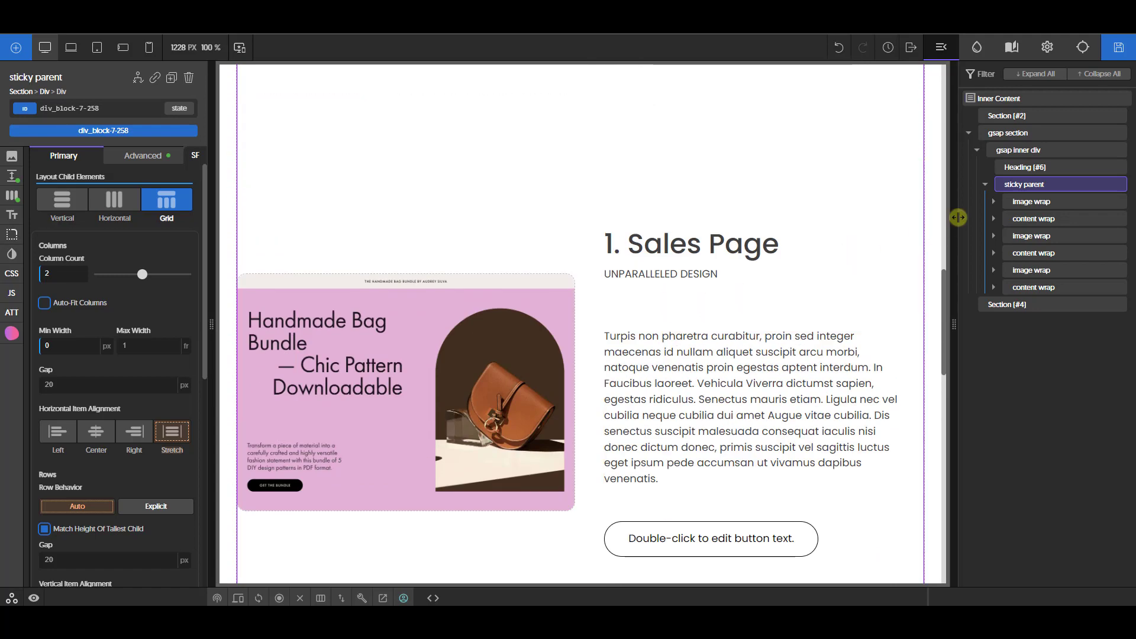
pyautogui.scroll(3, 532, 343)
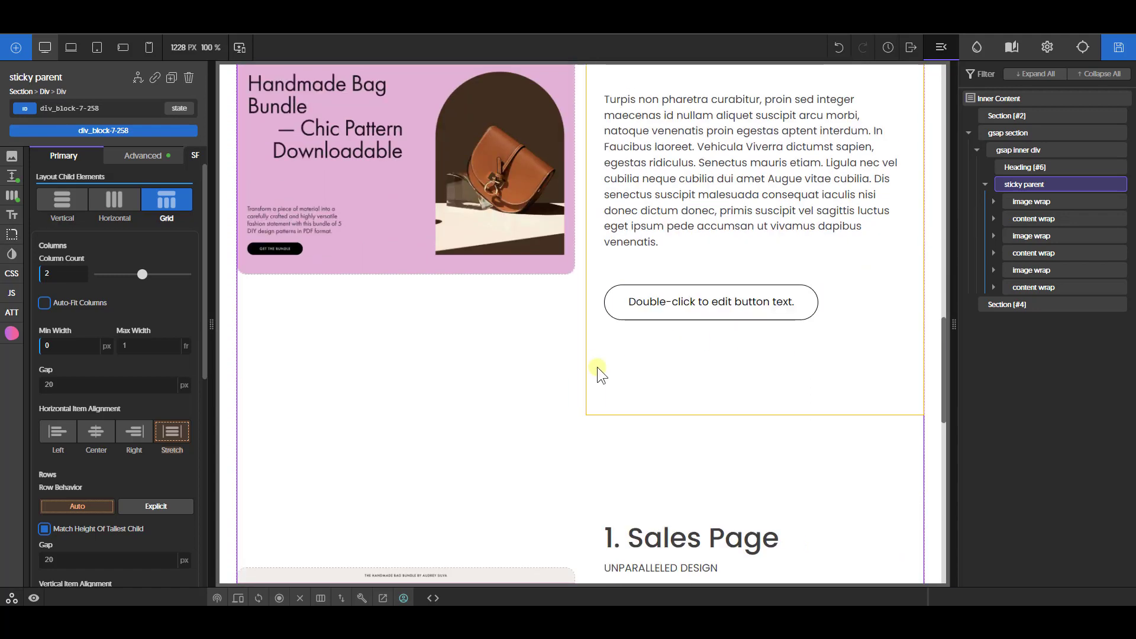
pyautogui.scroll(-3, 414, 325)
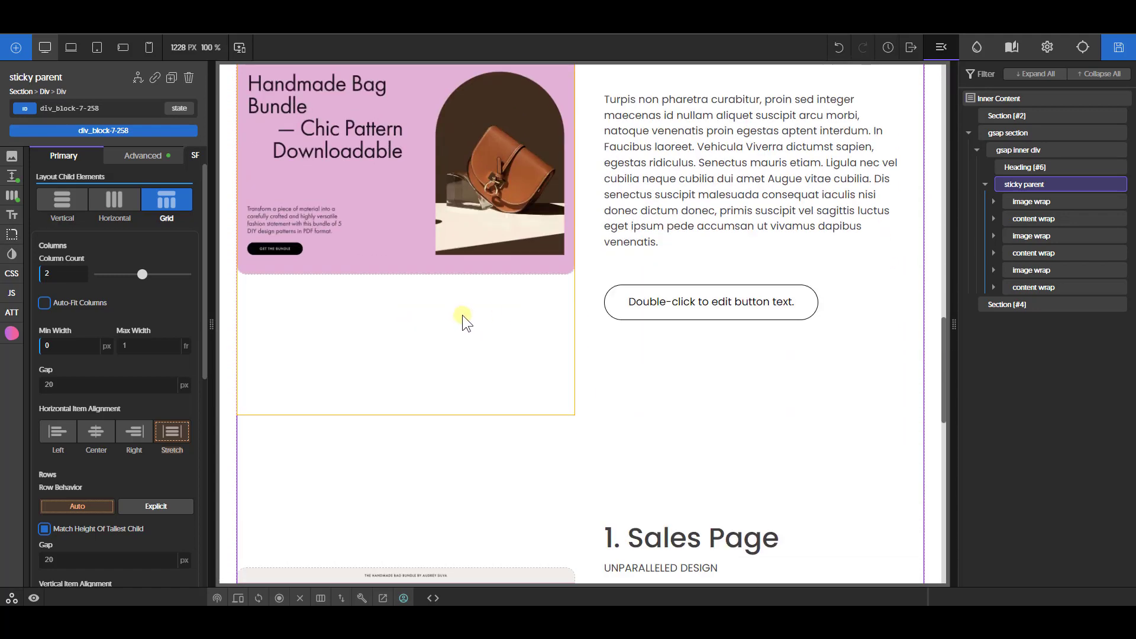
pyautogui.scroll(-6, 712, 323)
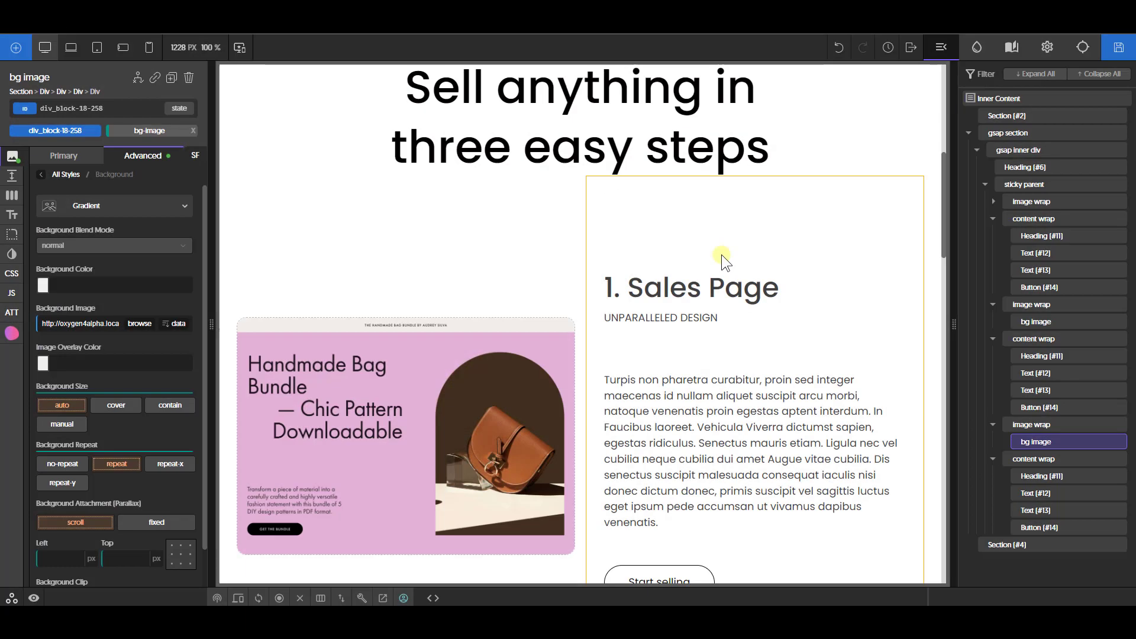
# Step: Check the Sales Page, Checkout and Instant Delivery rows, save the page and open it on the front end
pyautogui.scroll(-10, 722, 254)
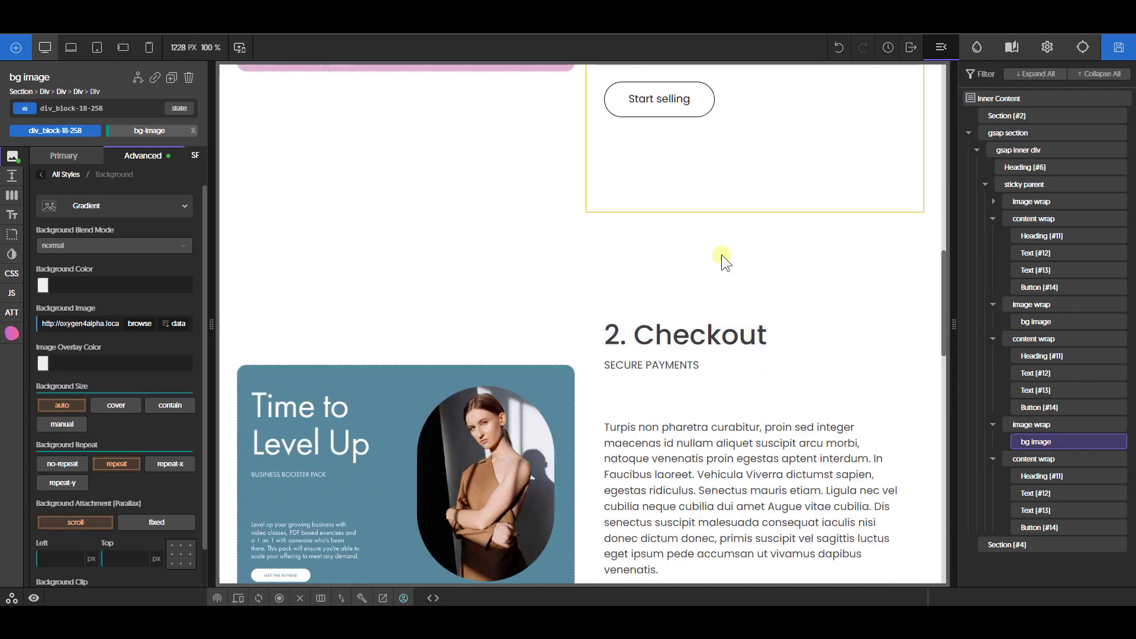
pyautogui.scroll(-8, 735, 331)
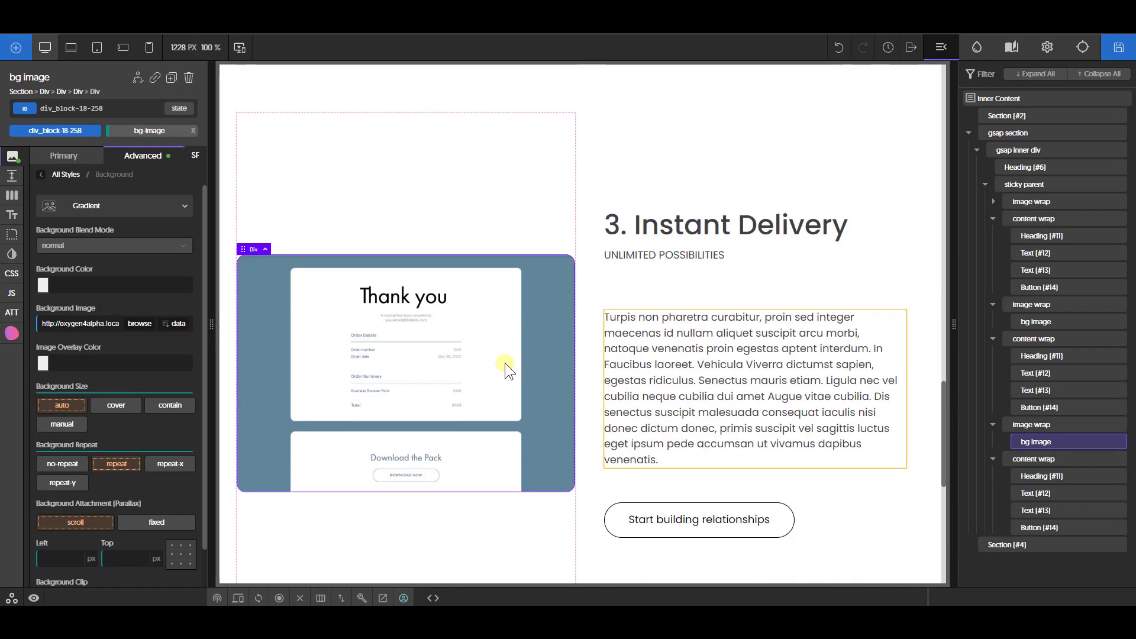
pyautogui.scroll(3, 733, 390)
pyautogui.scroll(15, 726, 400)
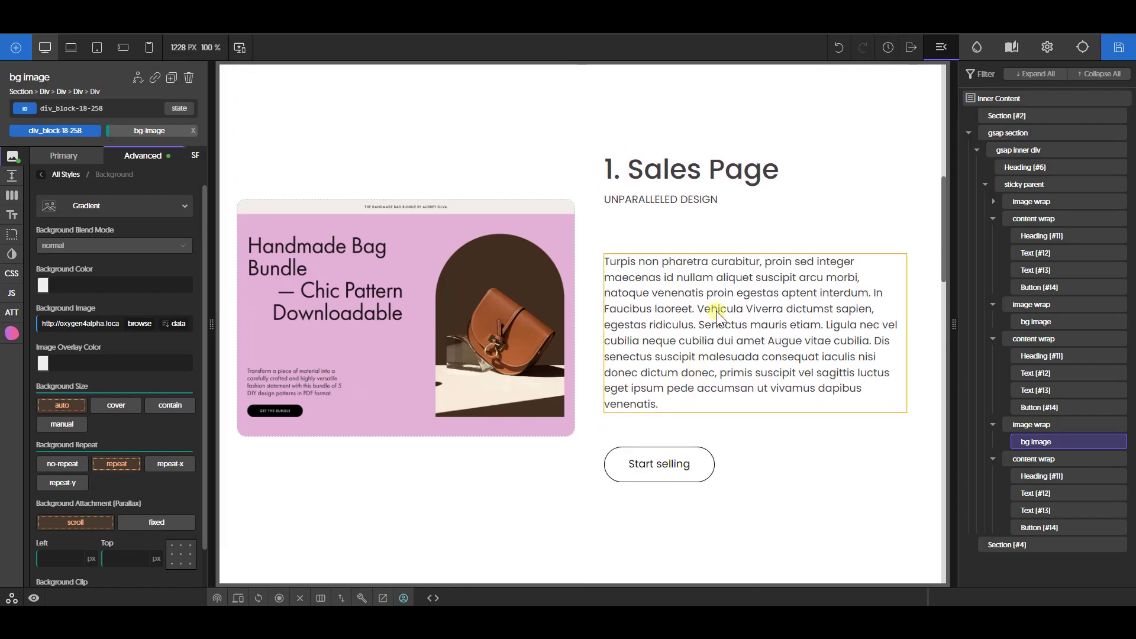
pyautogui.click(1119, 47)
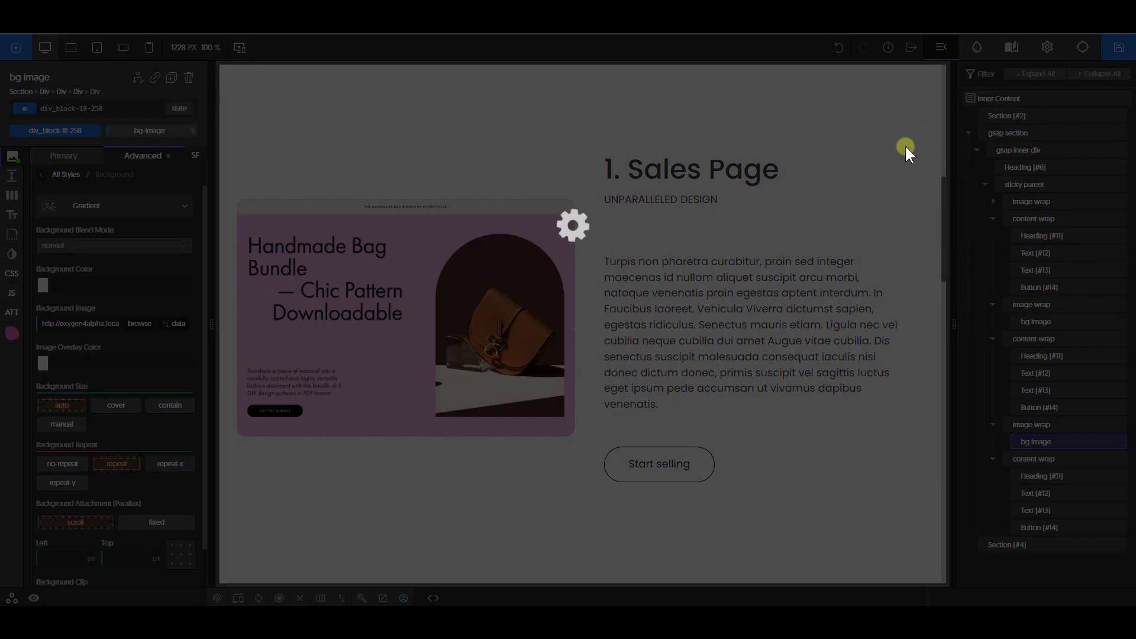
pyautogui.click(914, 48)
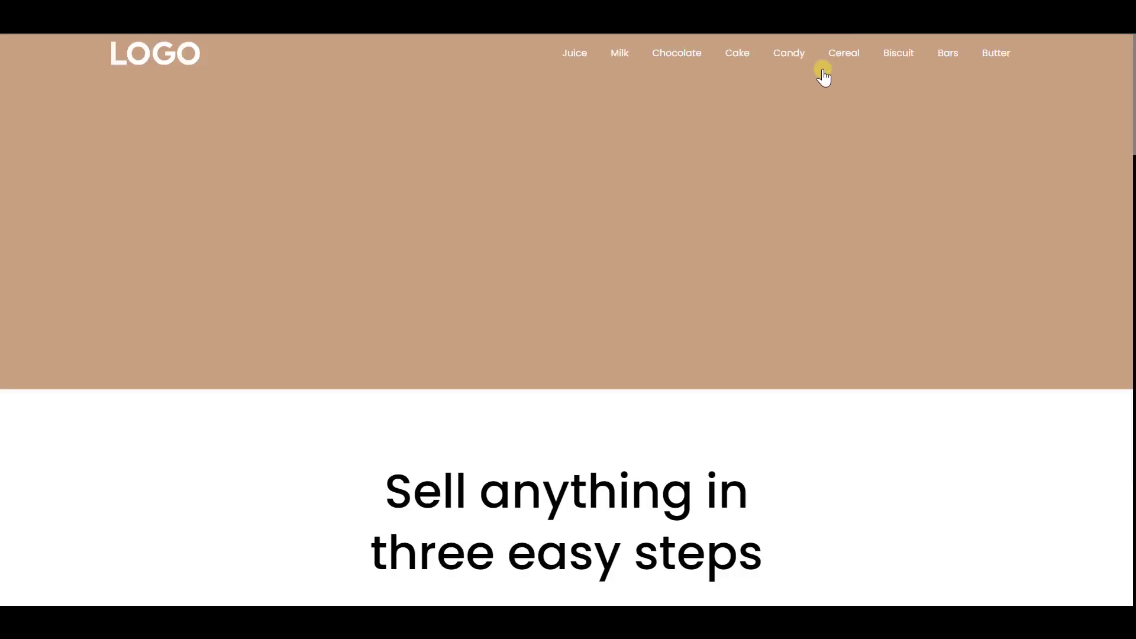
# Step: Review the layout of the three image and content rows on the front-end page
pyautogui.scroll(-12, 783, 255)
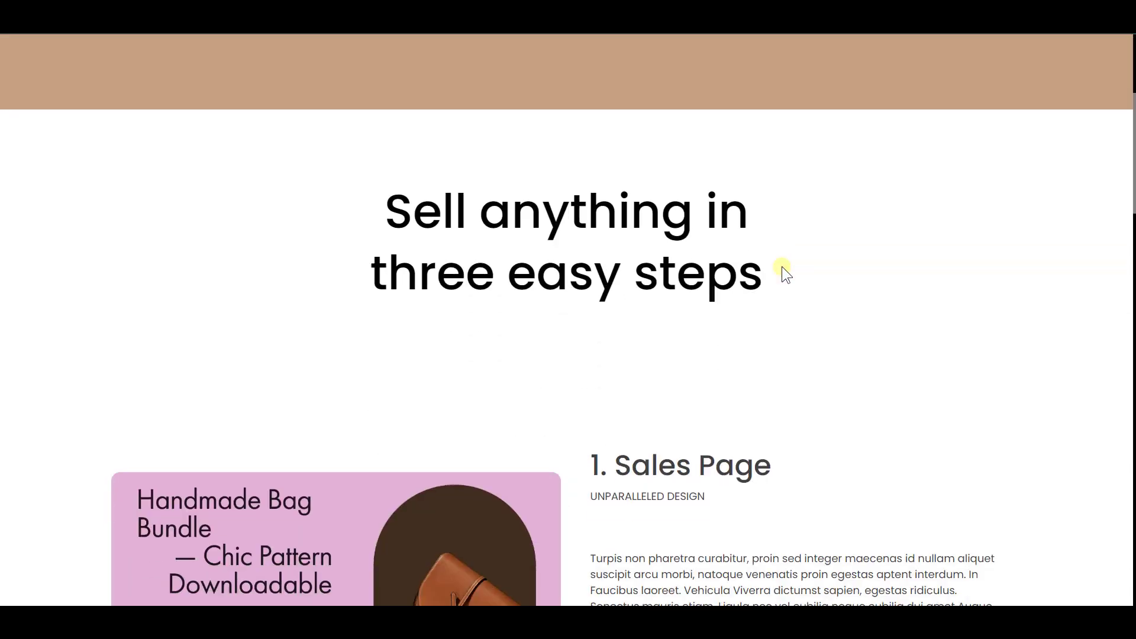
pyautogui.scroll(-15, 783, 272)
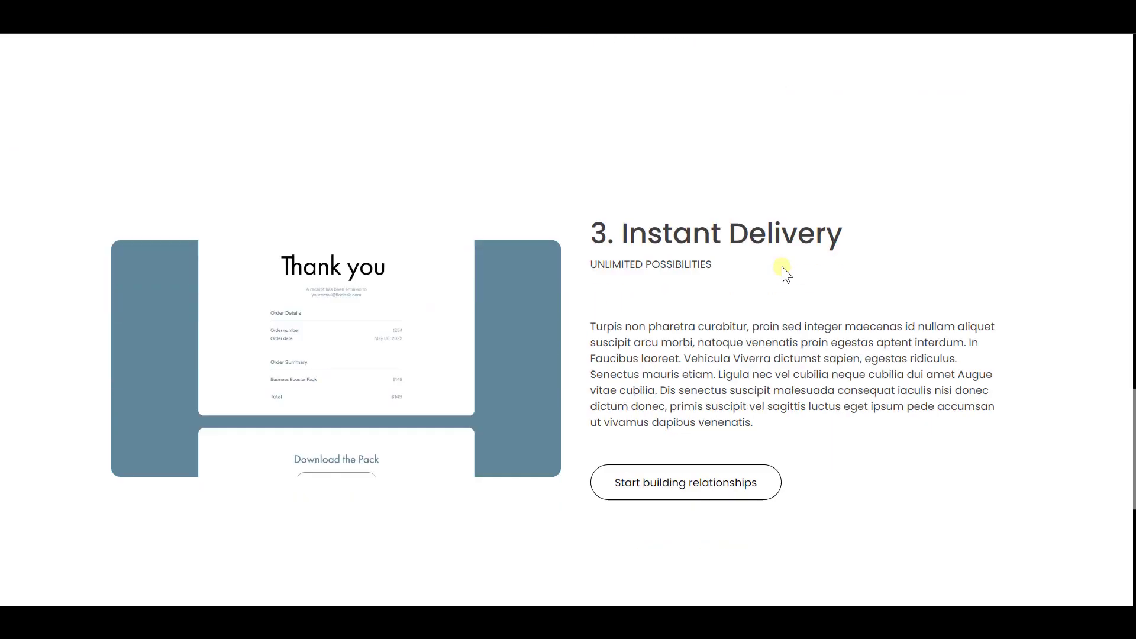
pyautogui.scroll(5, 783, 272)
pyautogui.scroll(15, 782, 271)
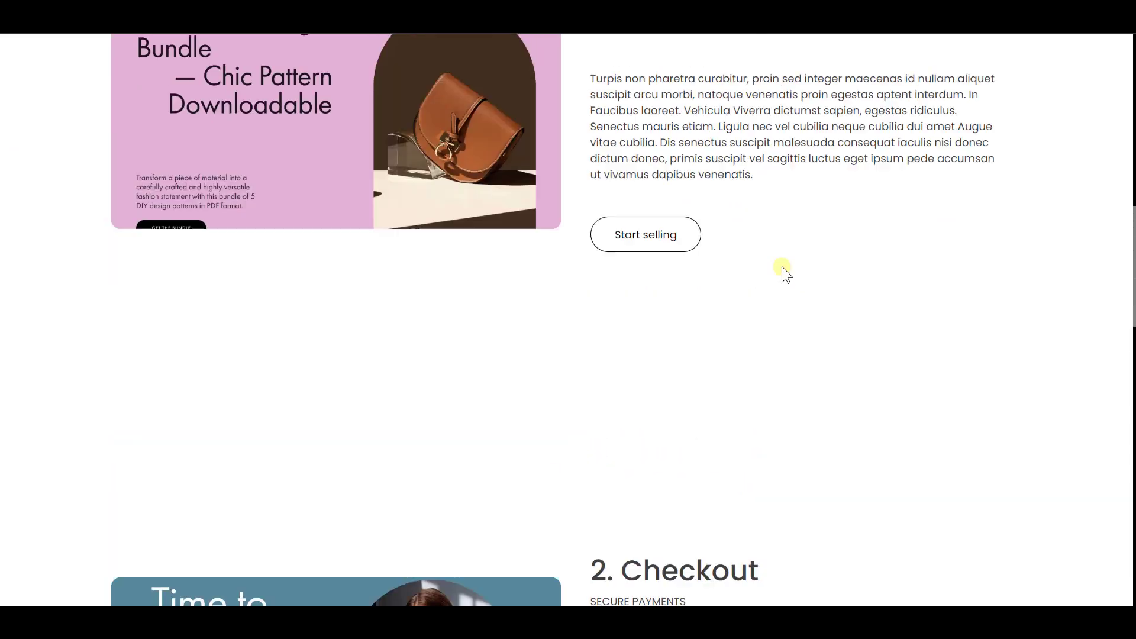
pyautogui.scroll(-7, 782, 268)
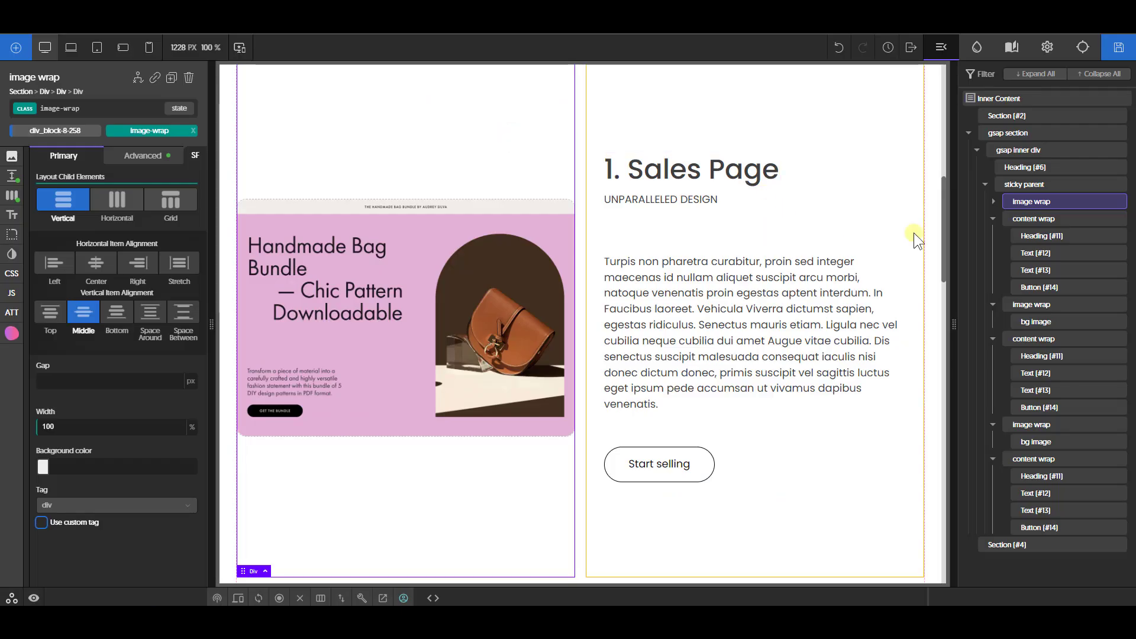
# Step: Collapse the expanded image wraps and content wraps in the sticky parent's structure tree
pyautogui.click(993, 219)
pyautogui.click(994, 235)
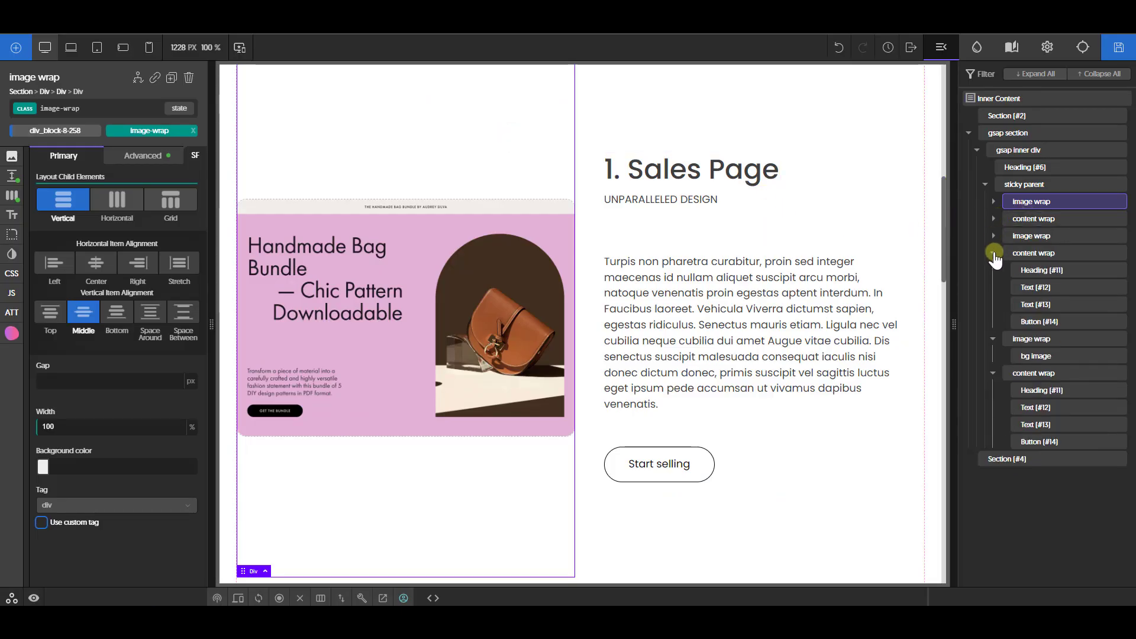
pyautogui.click(993, 253)
pyautogui.click(993, 270)
pyautogui.click(994, 287)
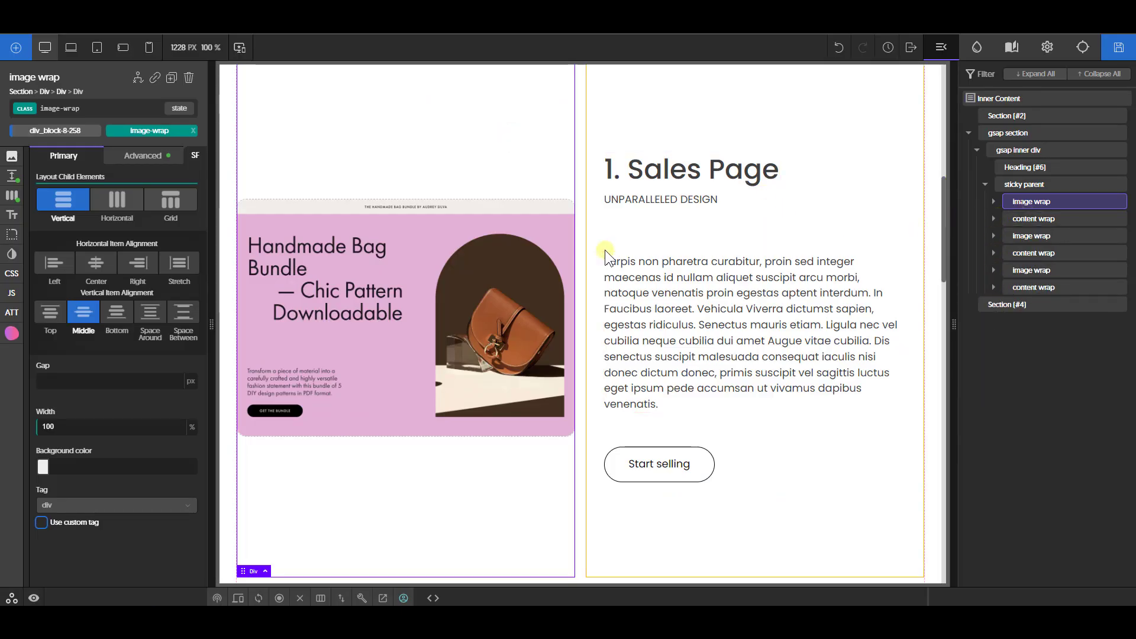
# Step: Compare the Sales Page row on the builder canvas with the finished page's sticky image transitions through Checkout and Instant Delivery
pyautogui.scroll(2, 602, 253)
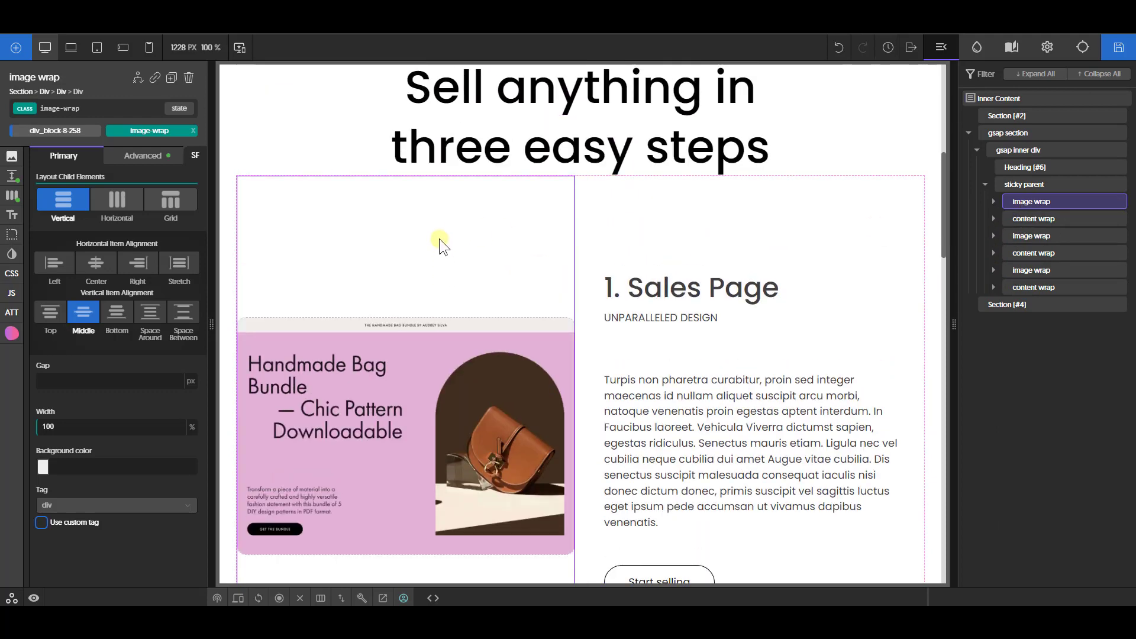
pyautogui.scroll(-2, 453, 241)
pyautogui.scroll(1, 454, 241)
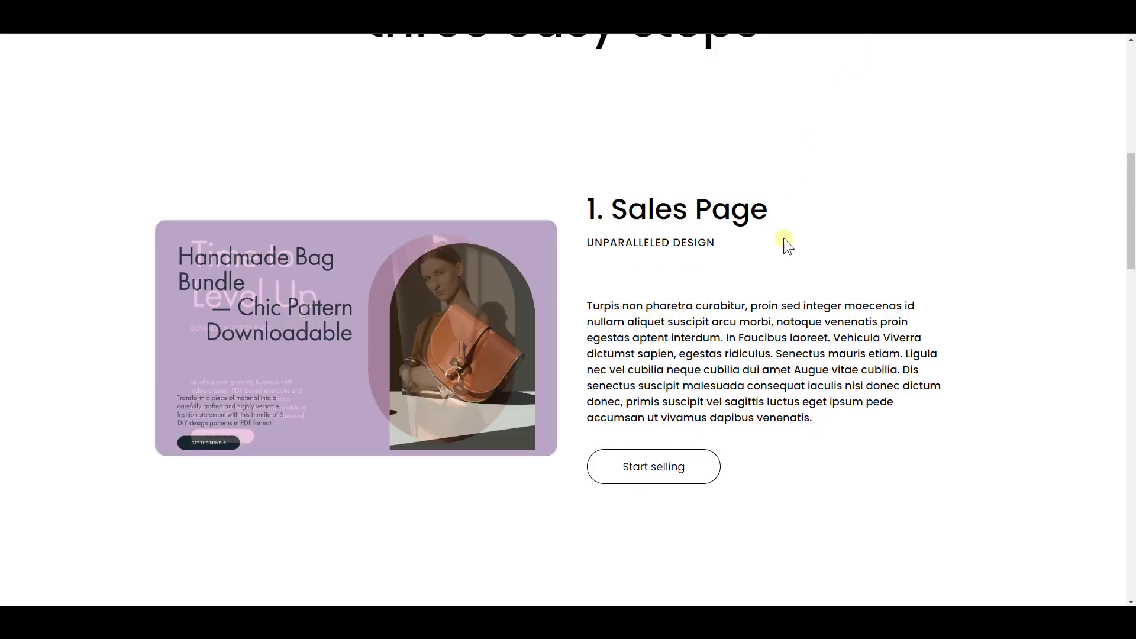
pyautogui.scroll(-3, 783, 242)
pyautogui.scroll(-15, 784, 261)
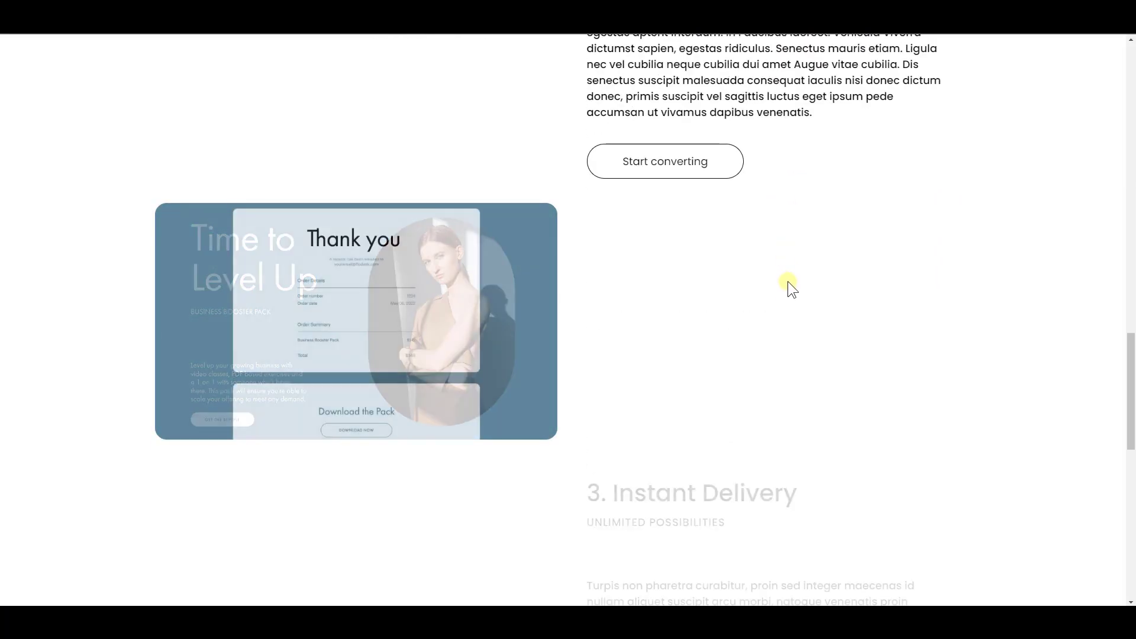
pyautogui.scroll(-4, 790, 300)
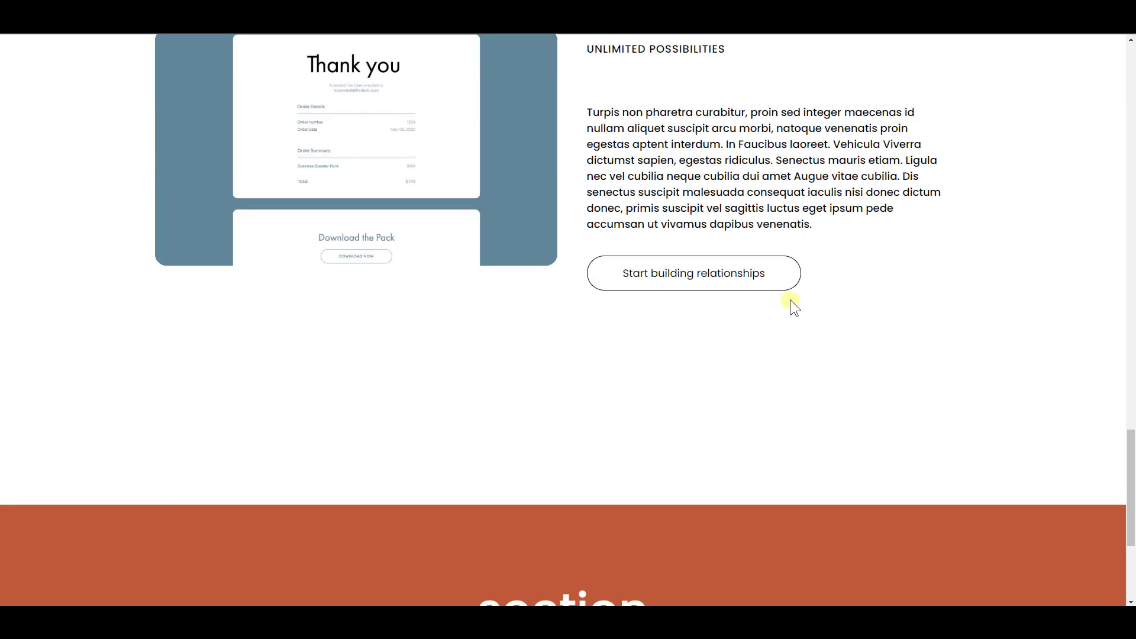
pyautogui.scroll(6, 790, 299)
pyautogui.scroll(12, 790, 299)
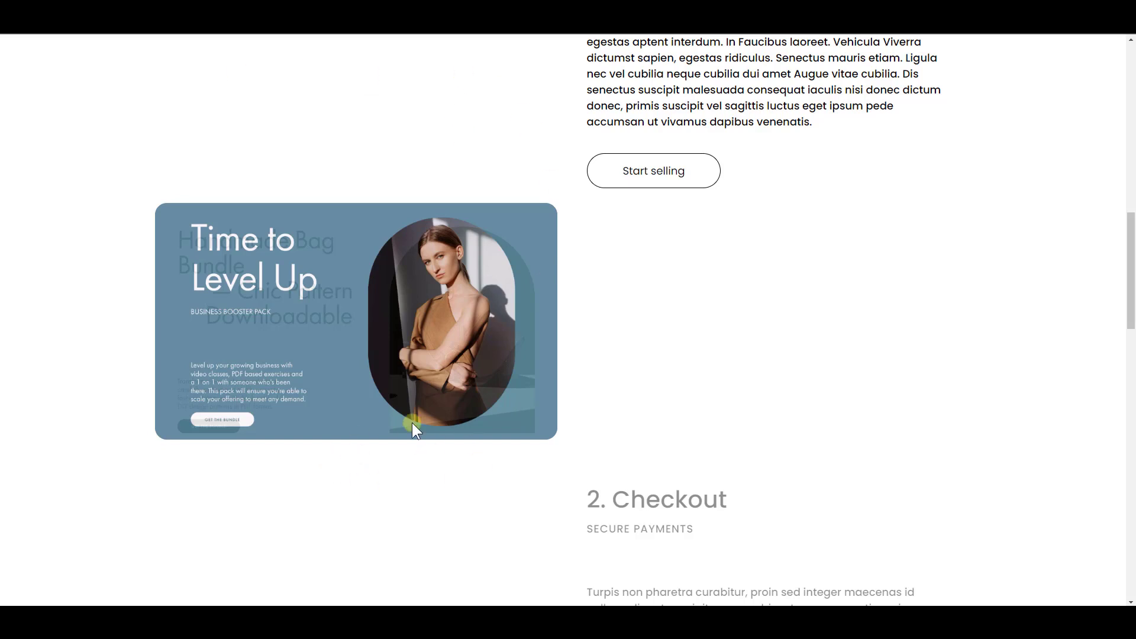
pyautogui.scroll(-10, 622, 335)
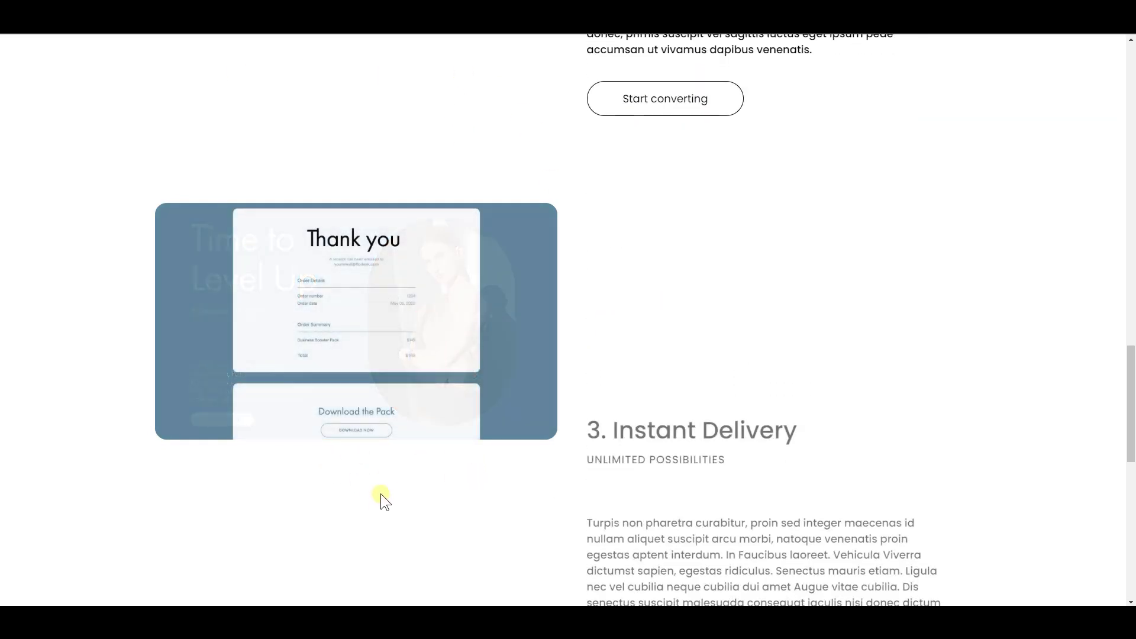
# Step: Examine the image transitions beside the Sales Page, Checkout and Instant Delivery sections on the live page
pyautogui.scroll(-3, 380, 495)
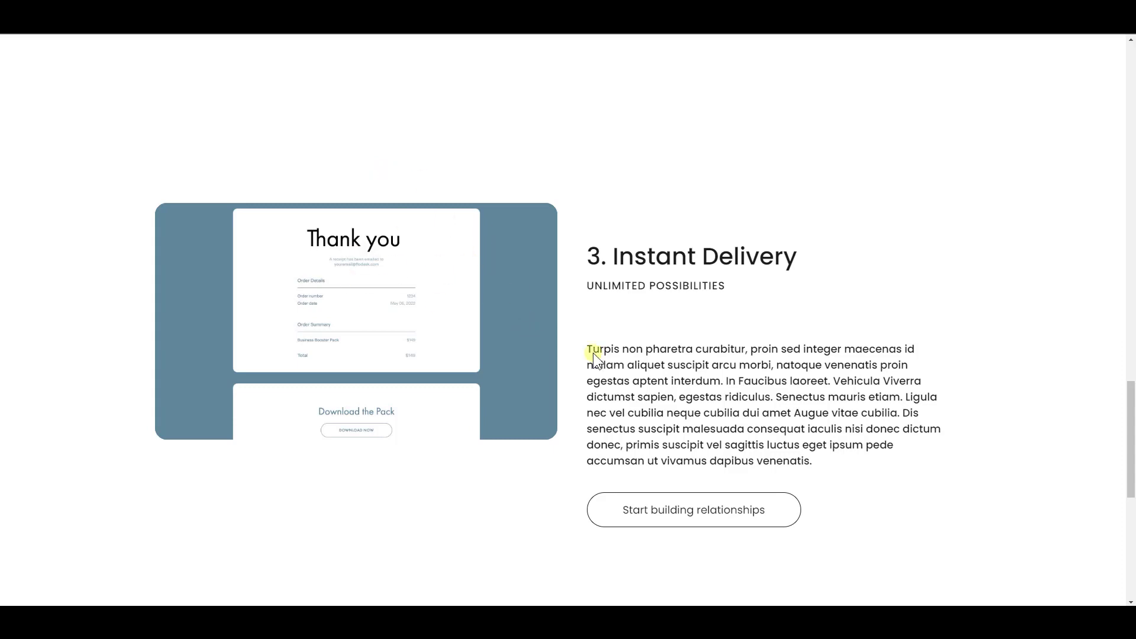
pyautogui.scroll(-5, 825, 363)
pyautogui.scroll(19, 825, 363)
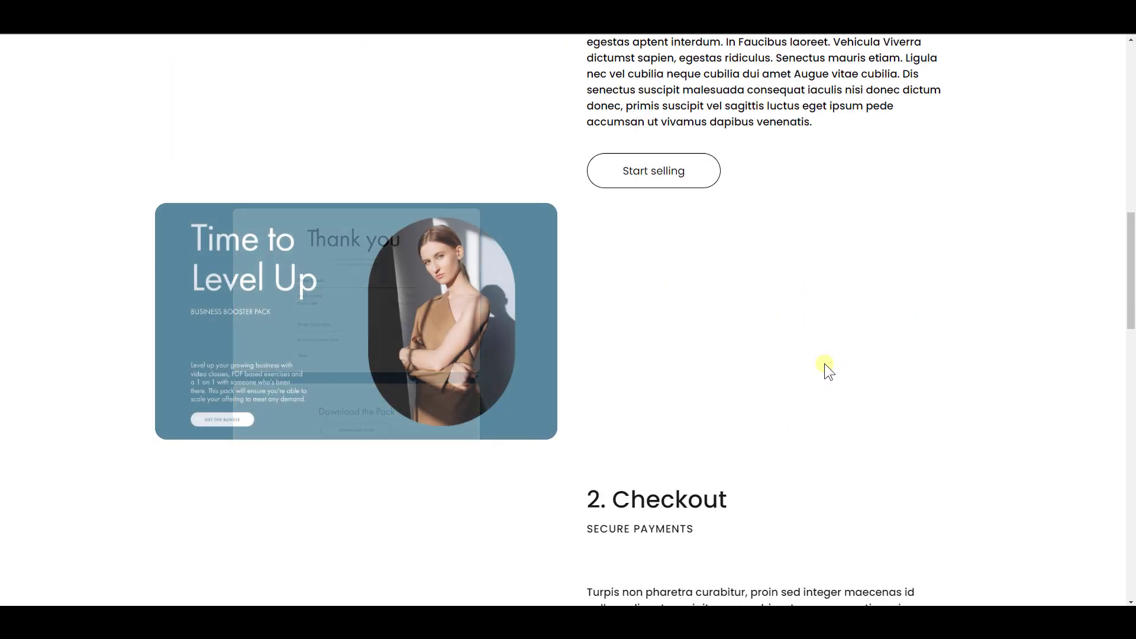
pyautogui.scroll(11, 825, 364)
pyautogui.scroll(-15, 825, 363)
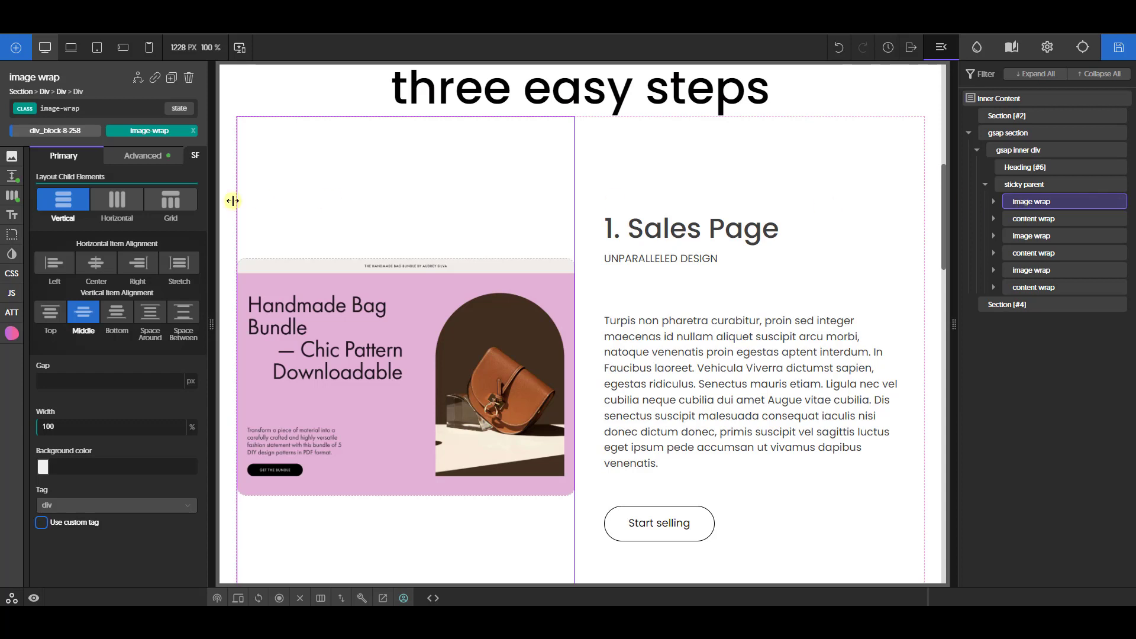
# Step: Add the custom CSS "position: sticky;" and "top: 0;" to the image-wrap class
pyautogui.click(12, 274)
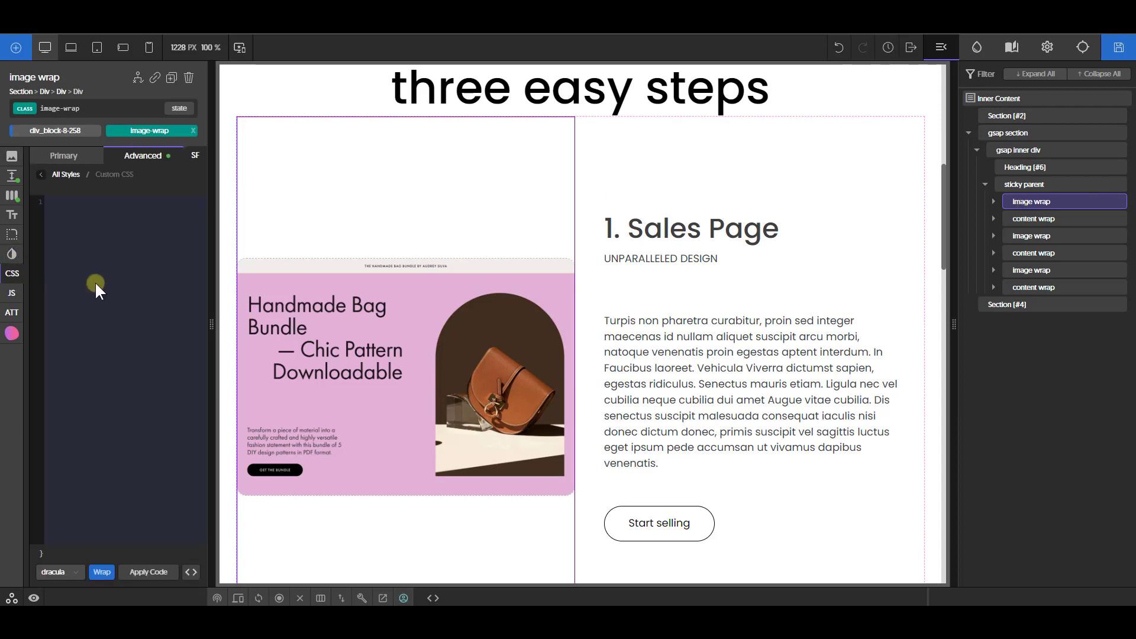
pyautogui.write('position: sti')
pyautogui.press('Return')
pyautogui.write('top:')
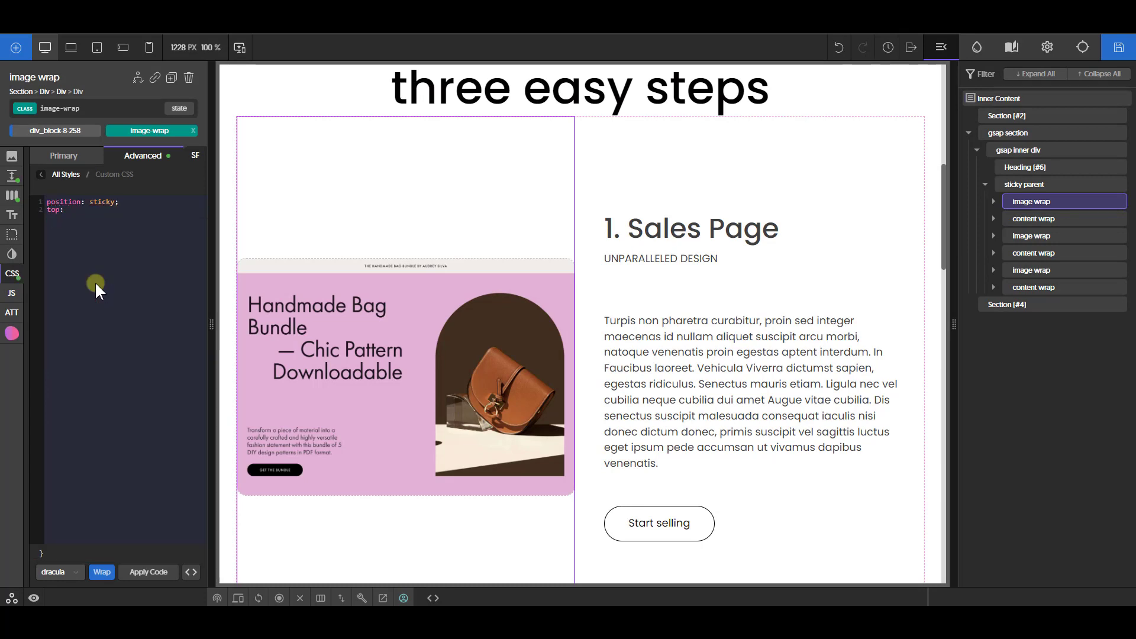
pyautogui.write(' 0;')
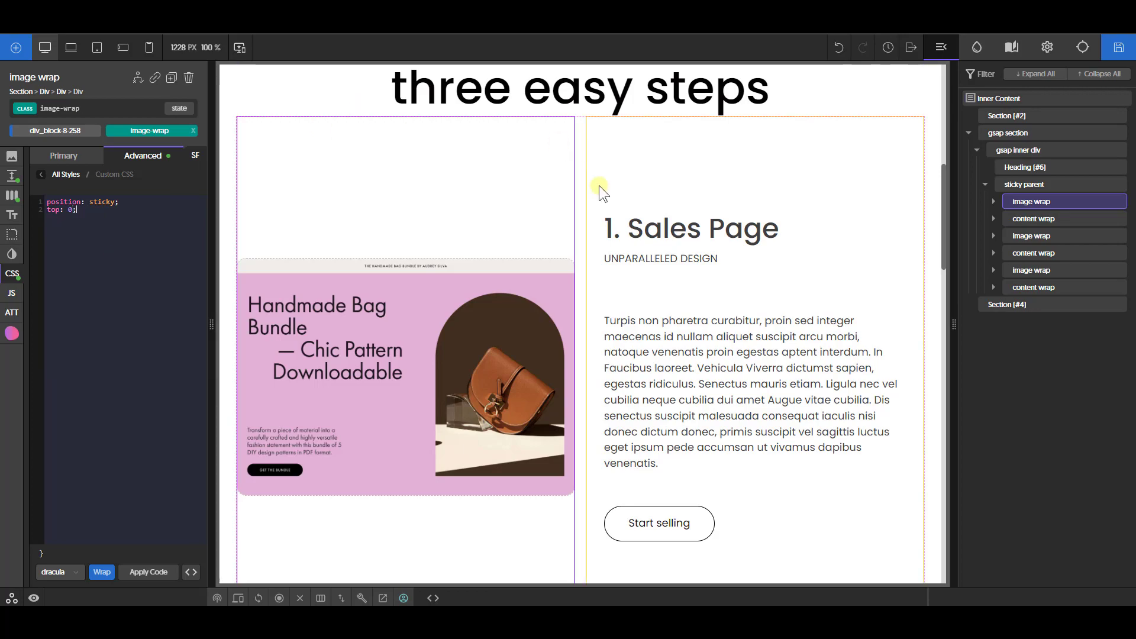
# Step: Examine how the sticky images behave in the builder canvas across the three content sections
pyautogui.scroll(-20, 594, 178)
pyautogui.scroll(20, 667, 275)
pyautogui.scroll(-8, 666, 275)
pyautogui.scroll(7, 750, 218)
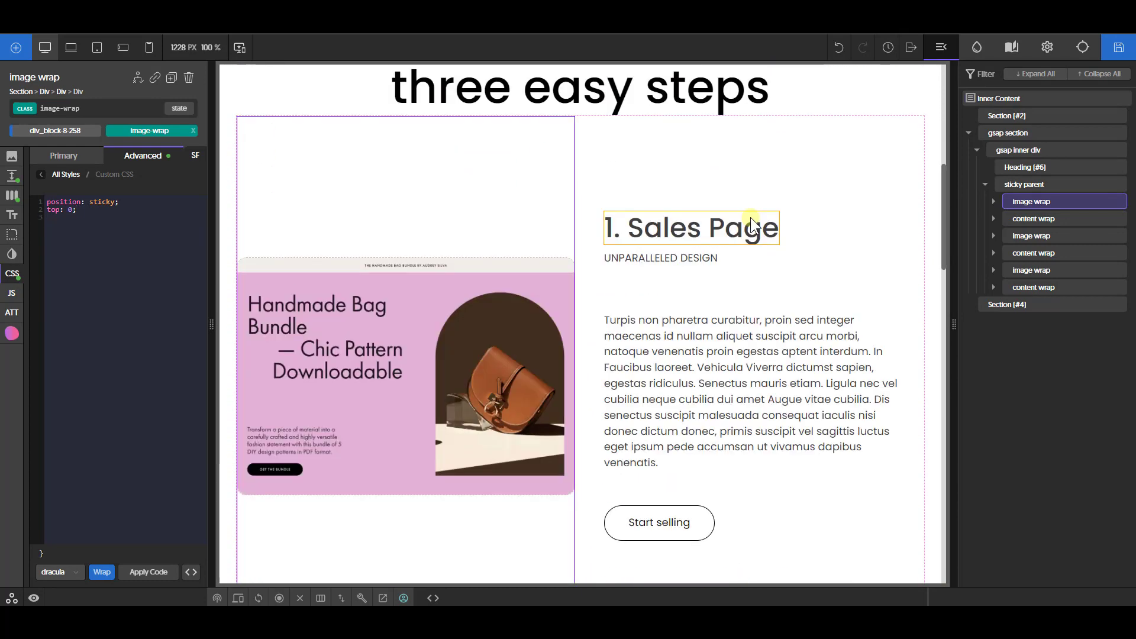
pyautogui.scroll(-12, 768, 220)
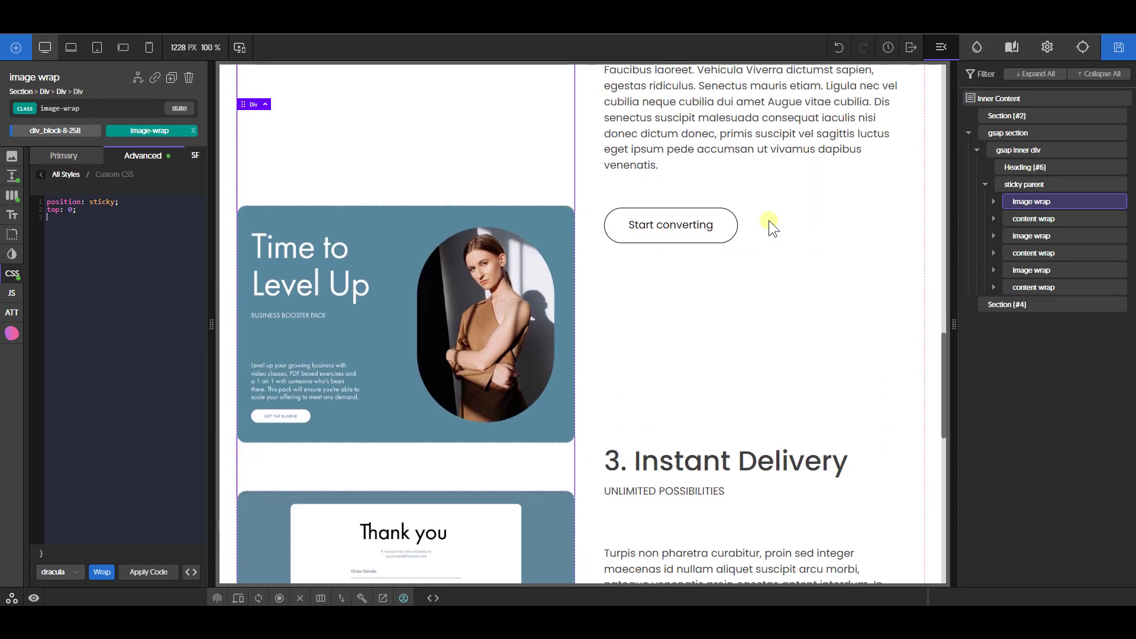
pyautogui.scroll(-6, 768, 220)
pyautogui.scroll(16, 769, 228)
pyautogui.scroll(5, 770, 227)
pyautogui.scroll(-2, 769, 227)
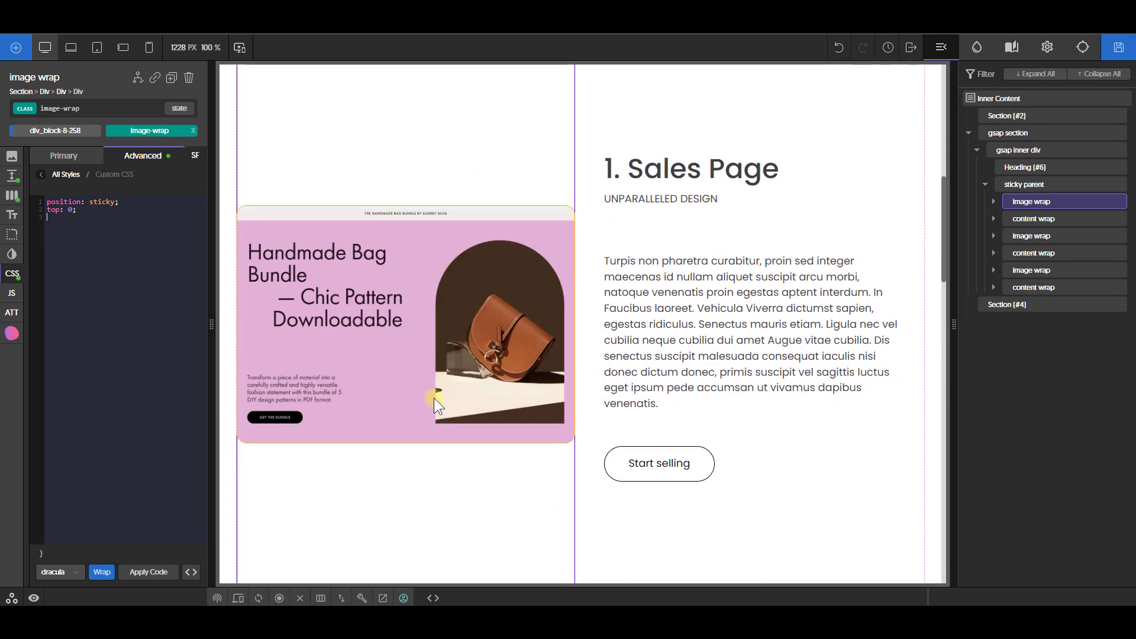
pyautogui.scroll(-8, 751, 355)
pyautogui.scroll(-8, 549, 358)
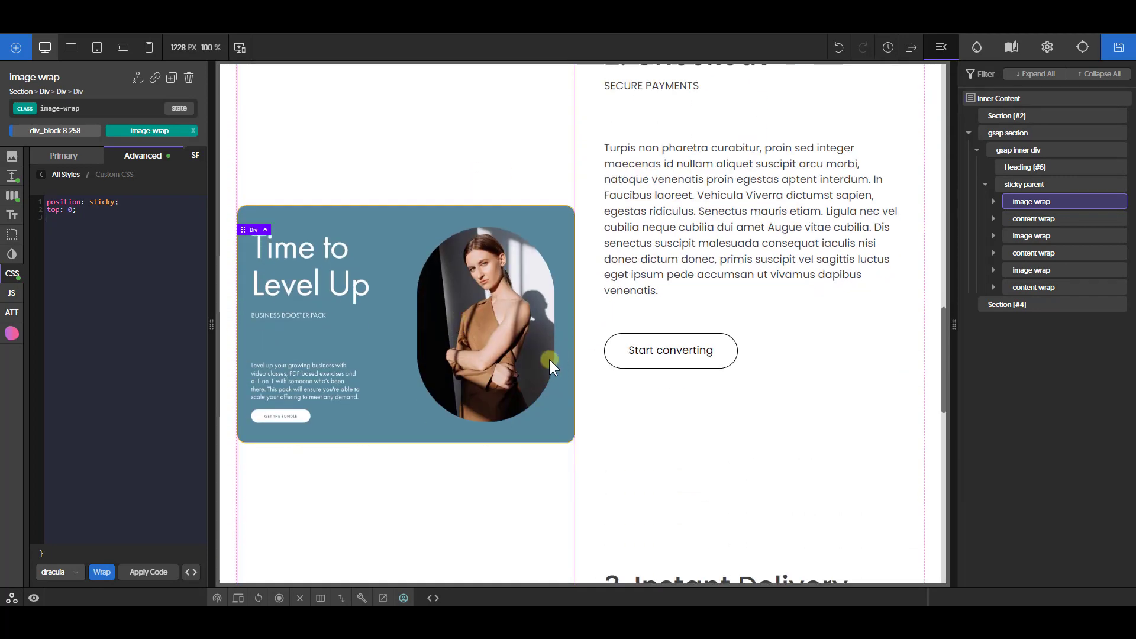
pyautogui.scroll(14, 530, 403)
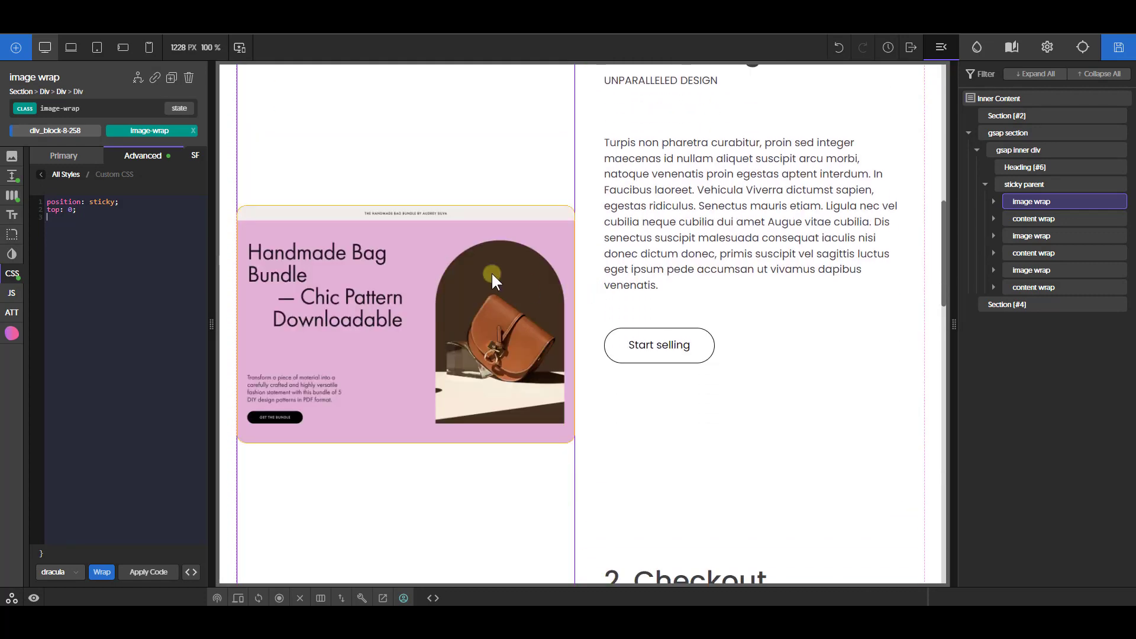
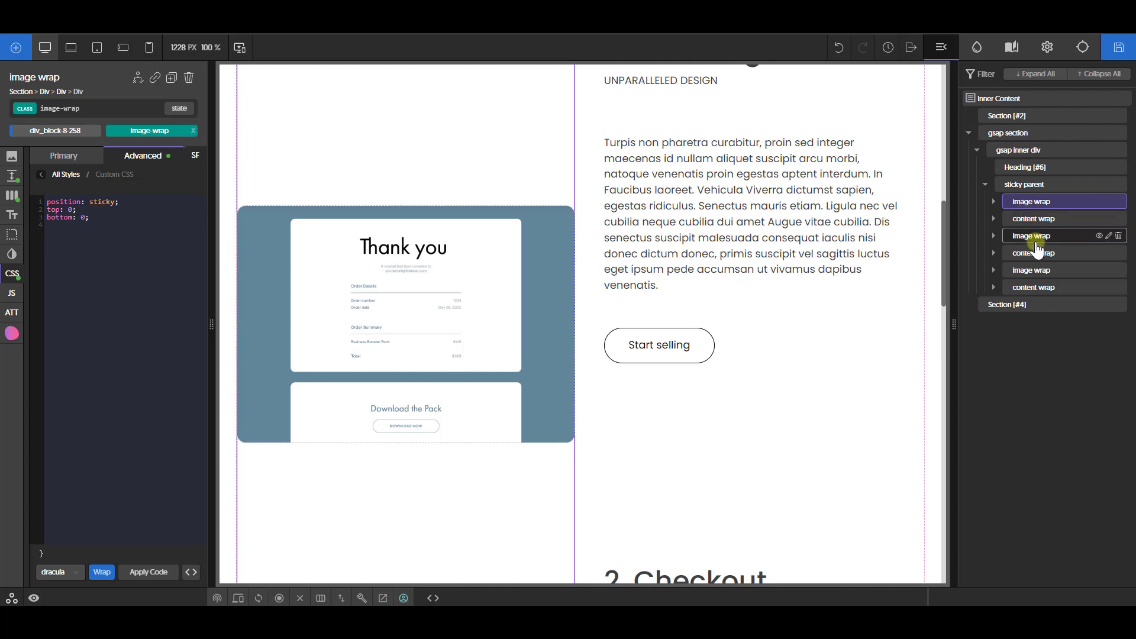
# Step: Check the image wraps in the structure and examine how their images fade over each other on the live page
pyautogui.click(1034, 270)
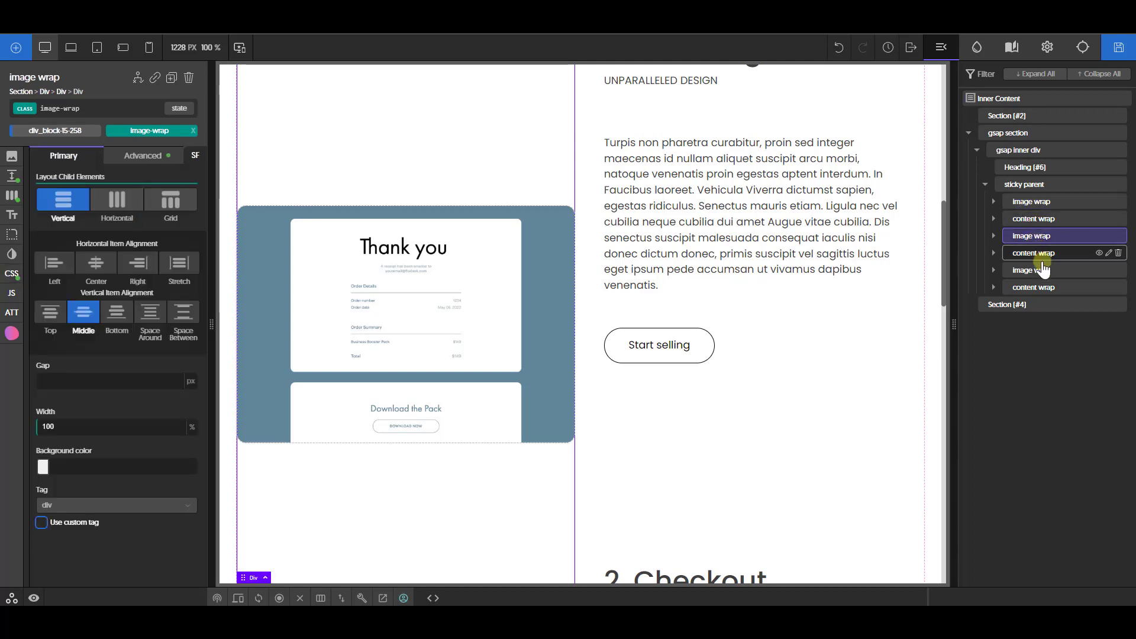
pyautogui.click(1032, 204)
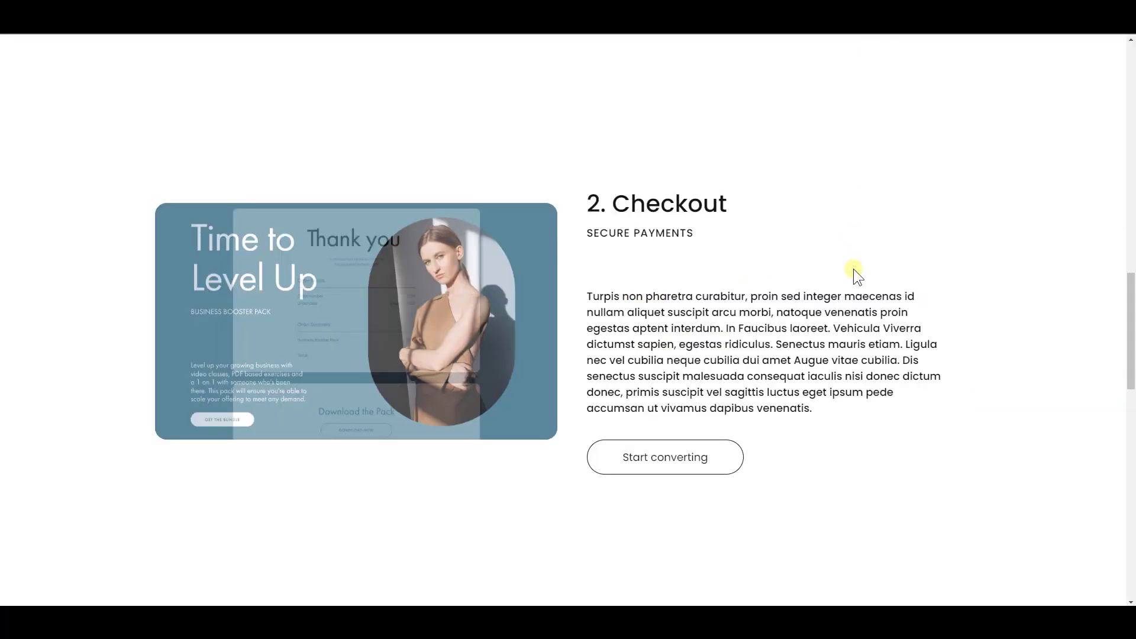
pyautogui.scroll(-4, 854, 282)
pyautogui.scroll(15, 858, 279)
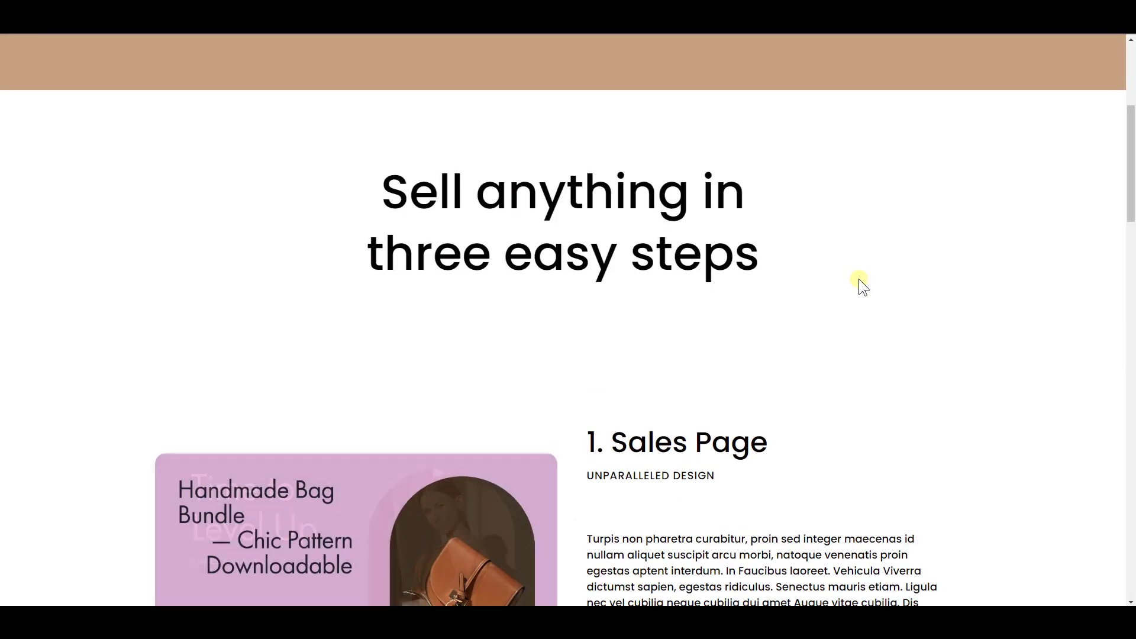
pyautogui.scroll(-6, 858, 279)
pyautogui.scroll(4, 858, 279)
pyautogui.scroll(-2, 859, 280)
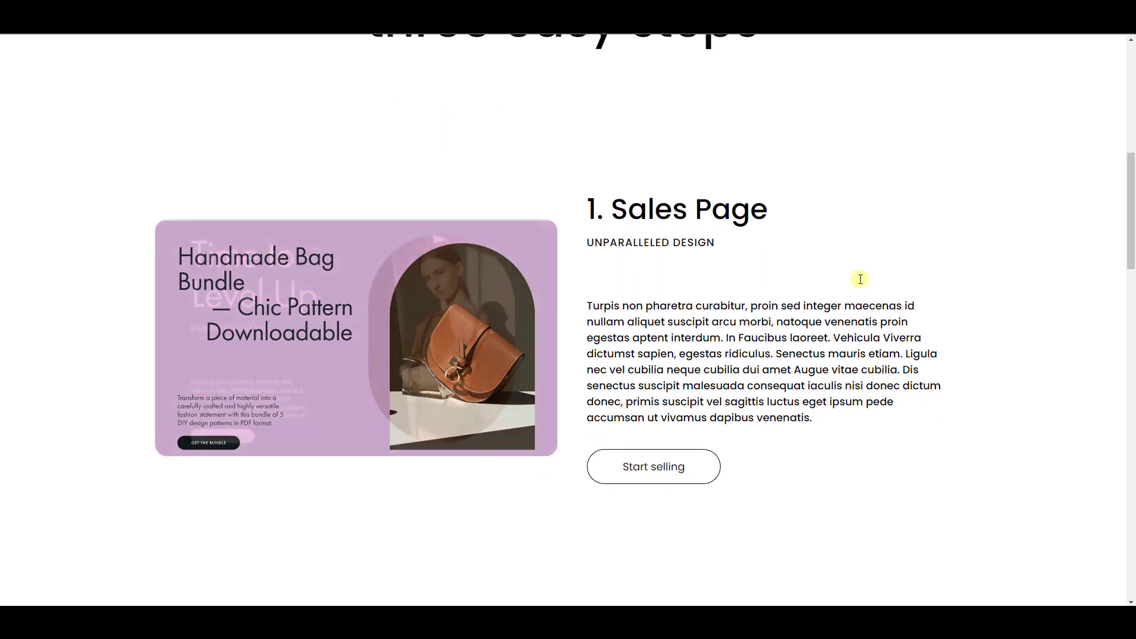
pyautogui.scroll(-8, 860, 279)
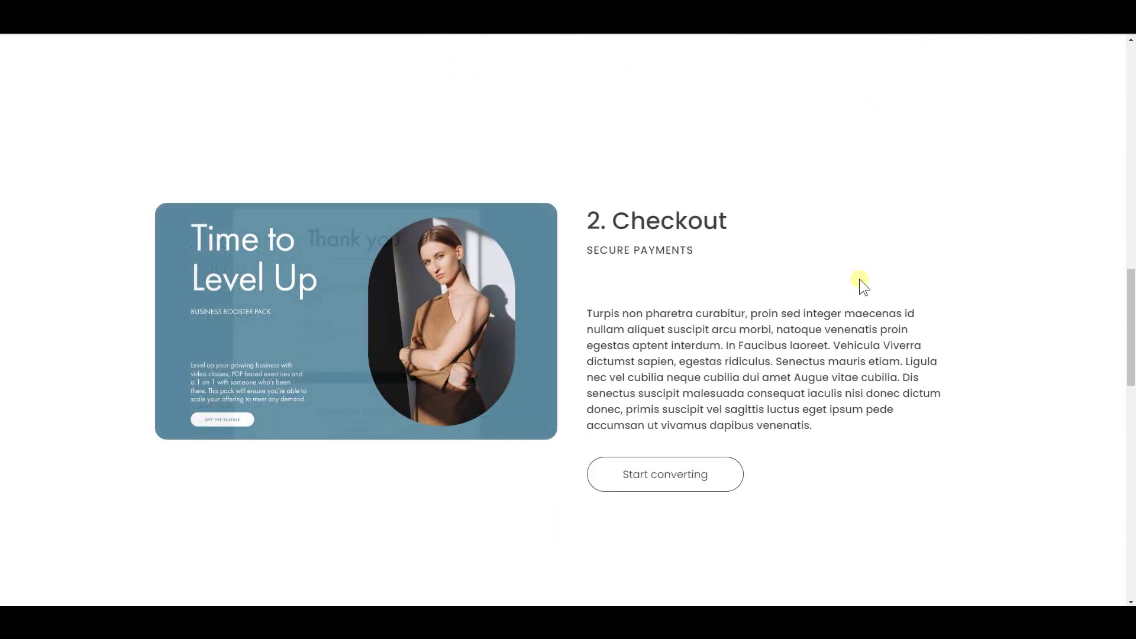
pyautogui.scroll(-5, 859, 284)
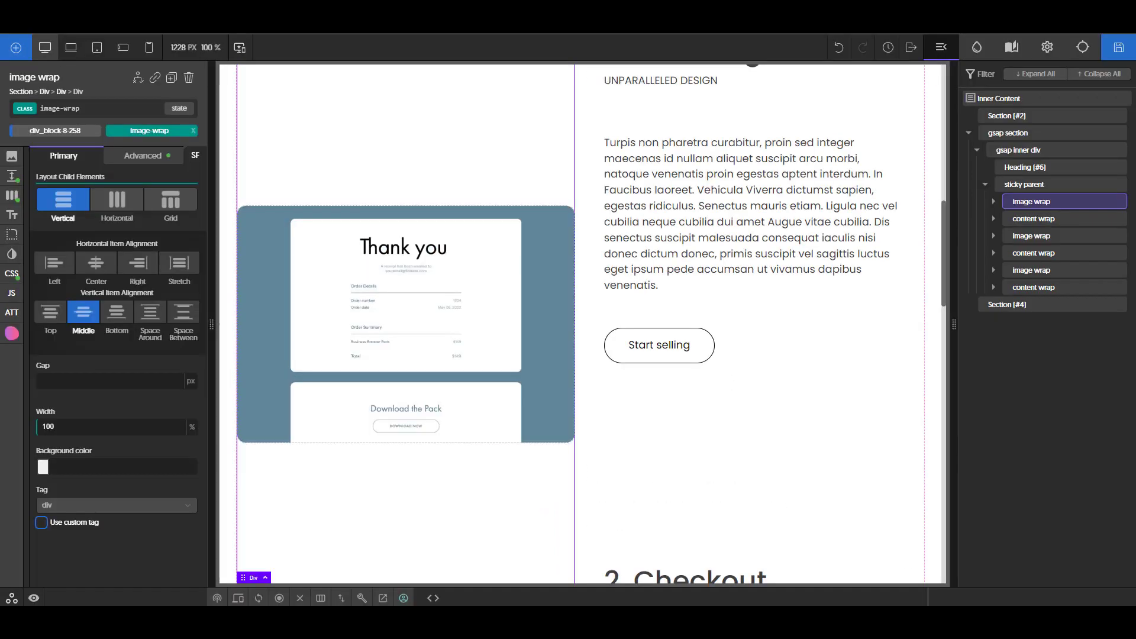
# Step: Add the class image-wrap--fadein to the second image wrap
pyautogui.click(1044, 237)
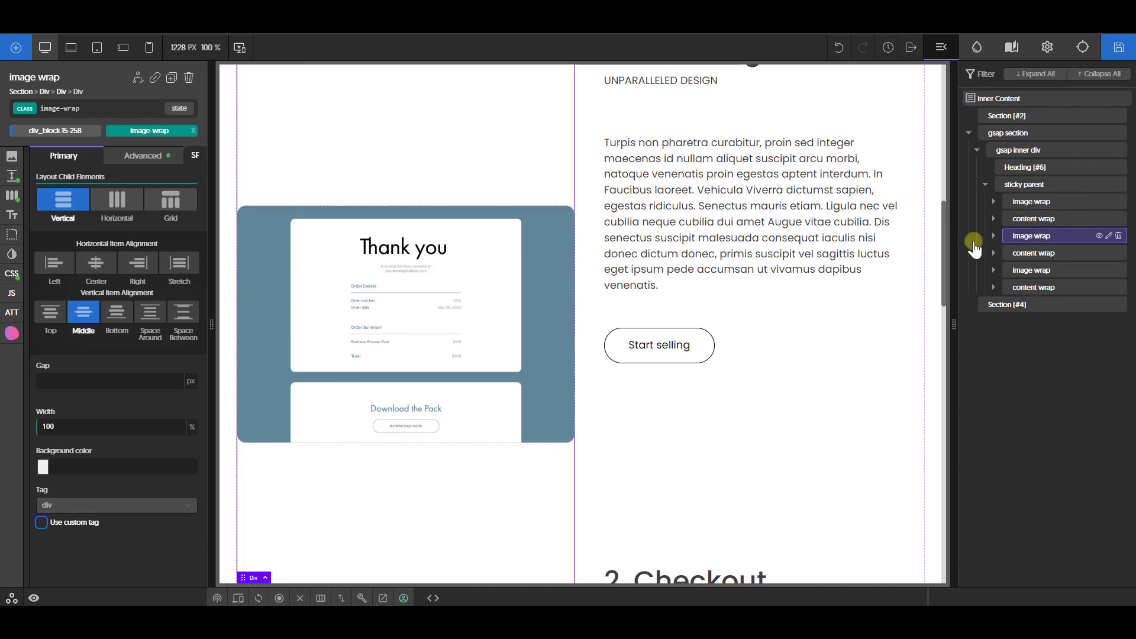
pyautogui.click(110, 110)
pyautogui.write('iag')
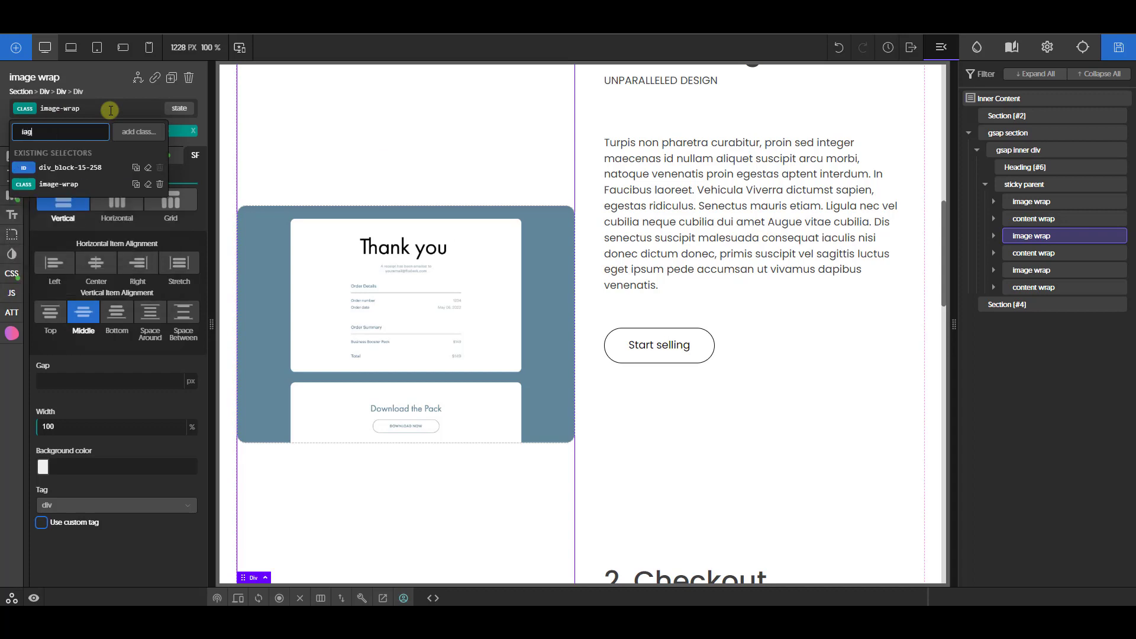
pyautogui.press('BackSpace')
pyautogui.press('BackSpace')
pyautogui.write('mage')
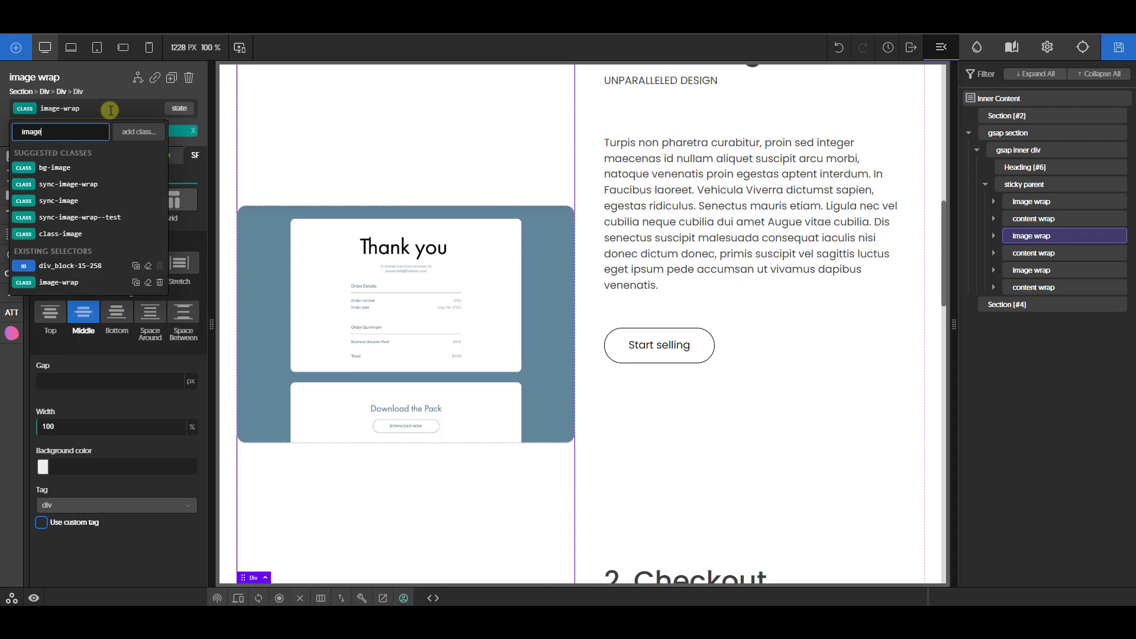
pyautogui.write('-wrap--fa')
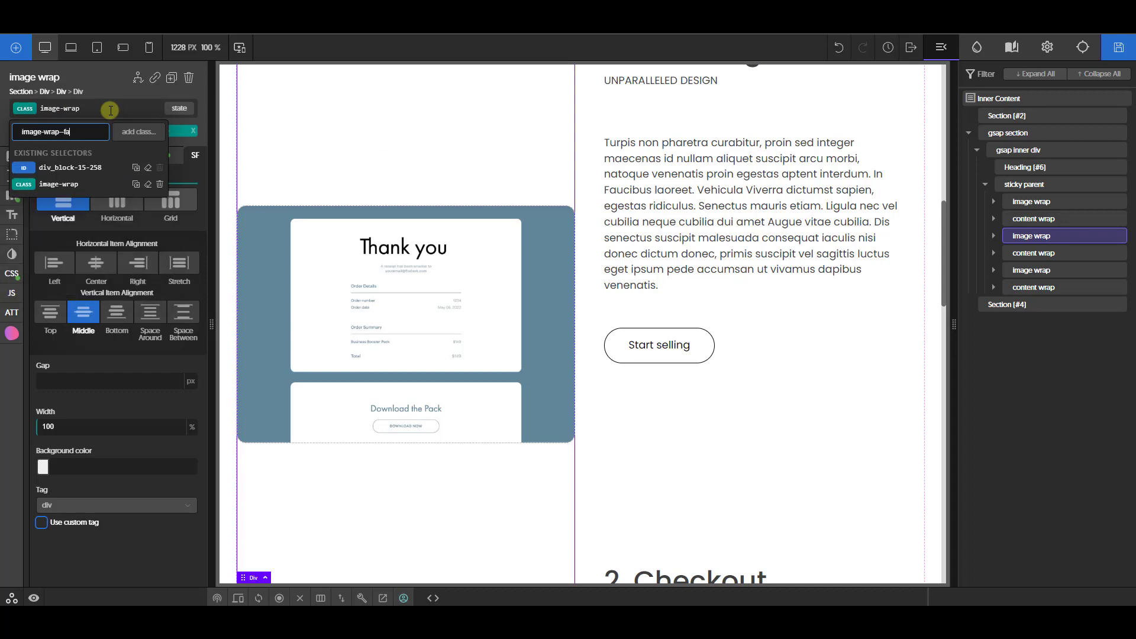
pyautogui.write('dein')
pyautogui.press('Return')
pyautogui.click(157, 148)
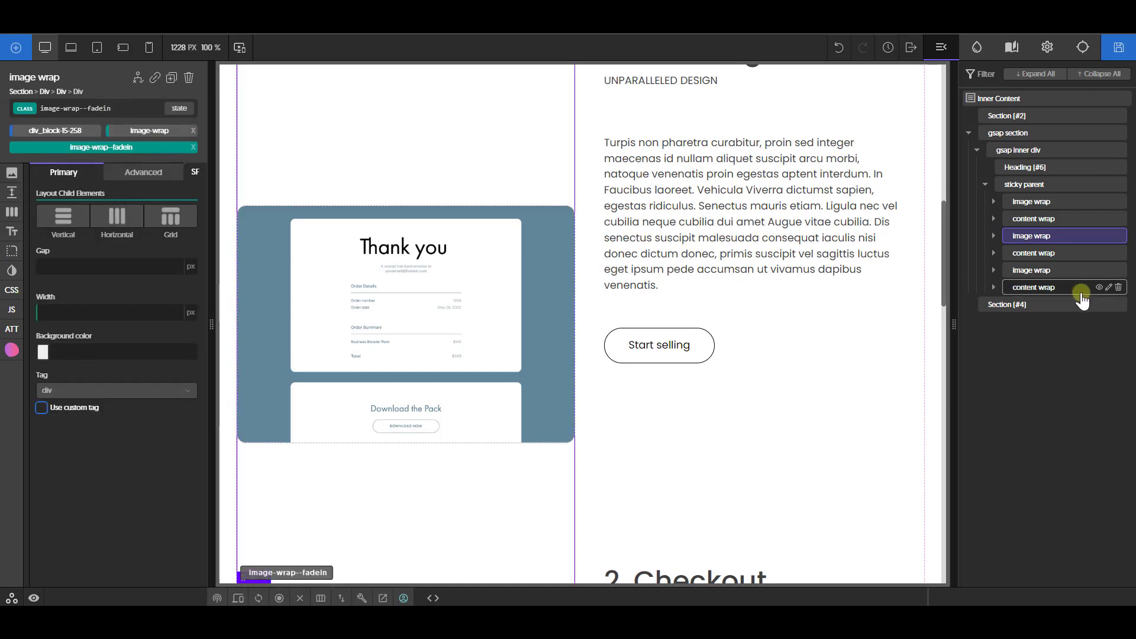
# Step: Add the existing class image-wrap--fadein to the third image wrap
pyautogui.click(1042, 273)
pyautogui.click(181, 129)
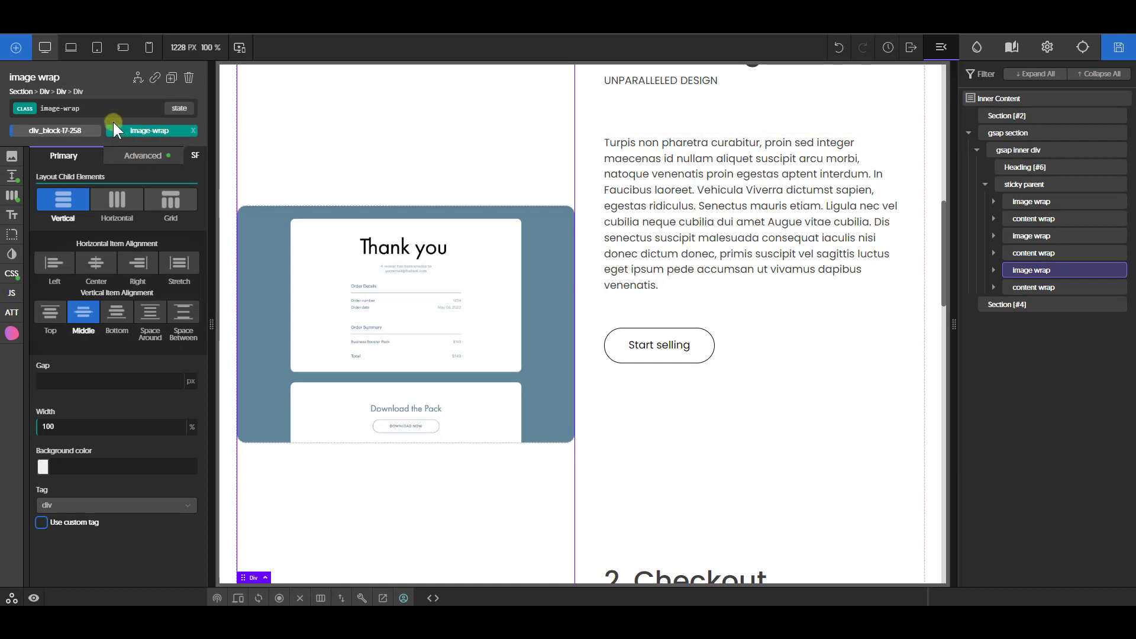
pyautogui.click(112, 111)
pyautogui.write('image-wrap--fadein')
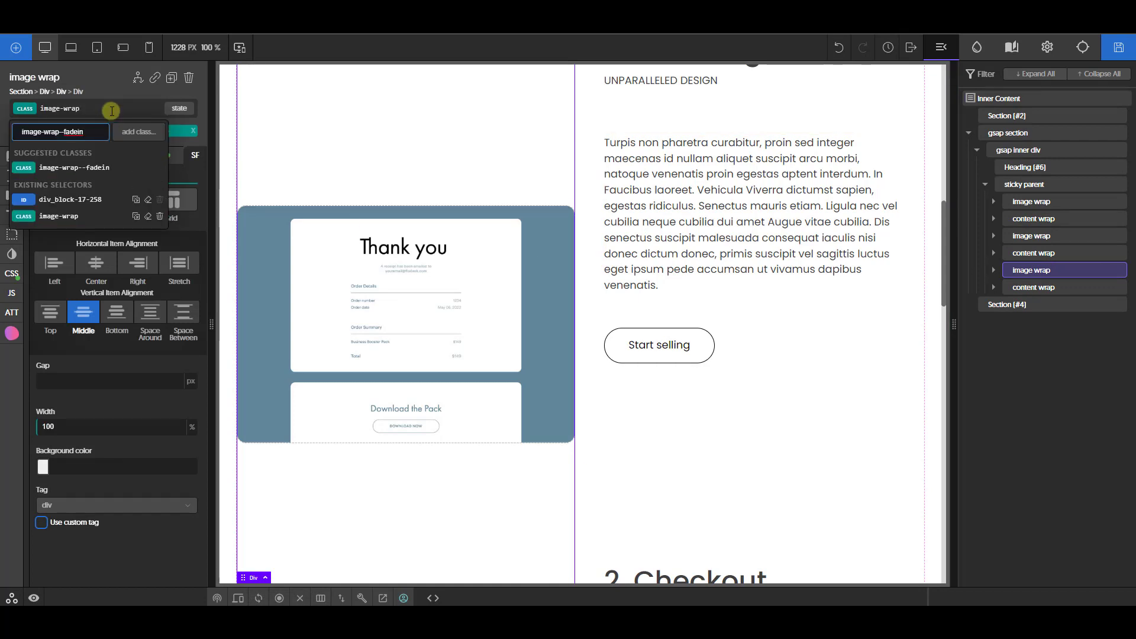
pyautogui.press('Return')
# Step: Set the opacity of the image-wrap--fadein class to 0 through the second image wrap and save the page
pyautogui.click(1033, 236)
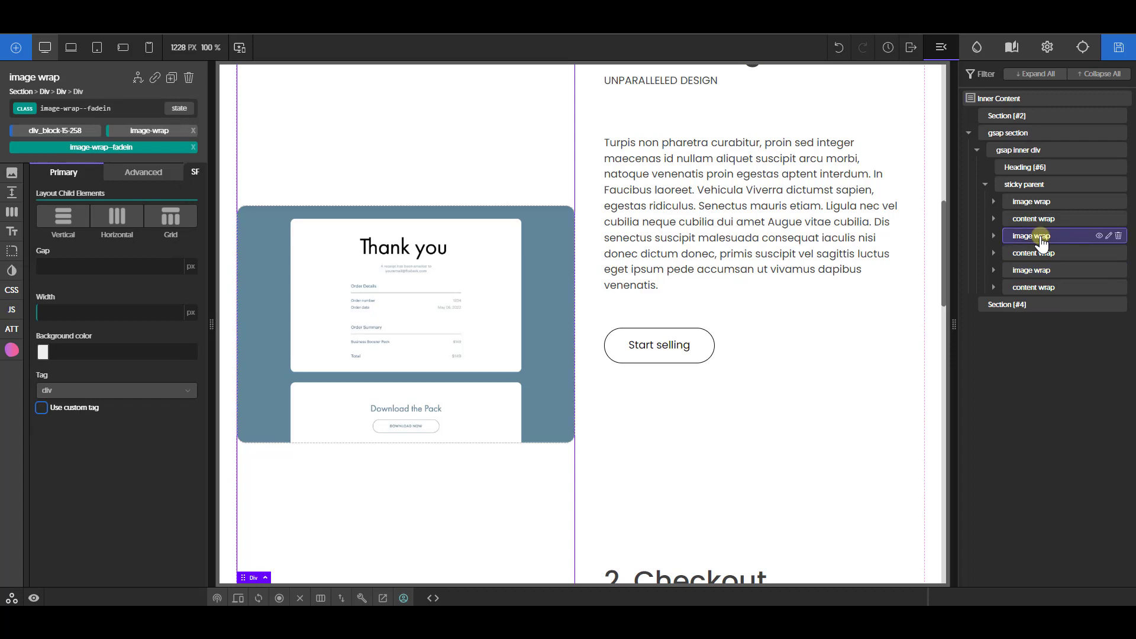
pyautogui.click(12, 275)
pyautogui.click(74, 255)
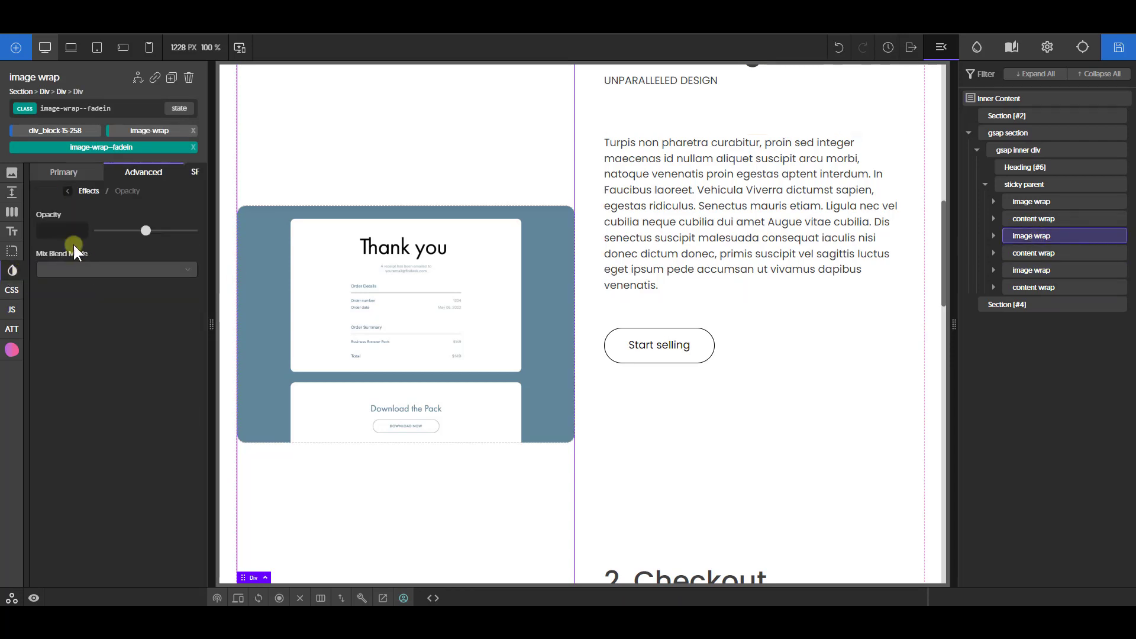
pyautogui.click(67, 234)
pyautogui.write('0')
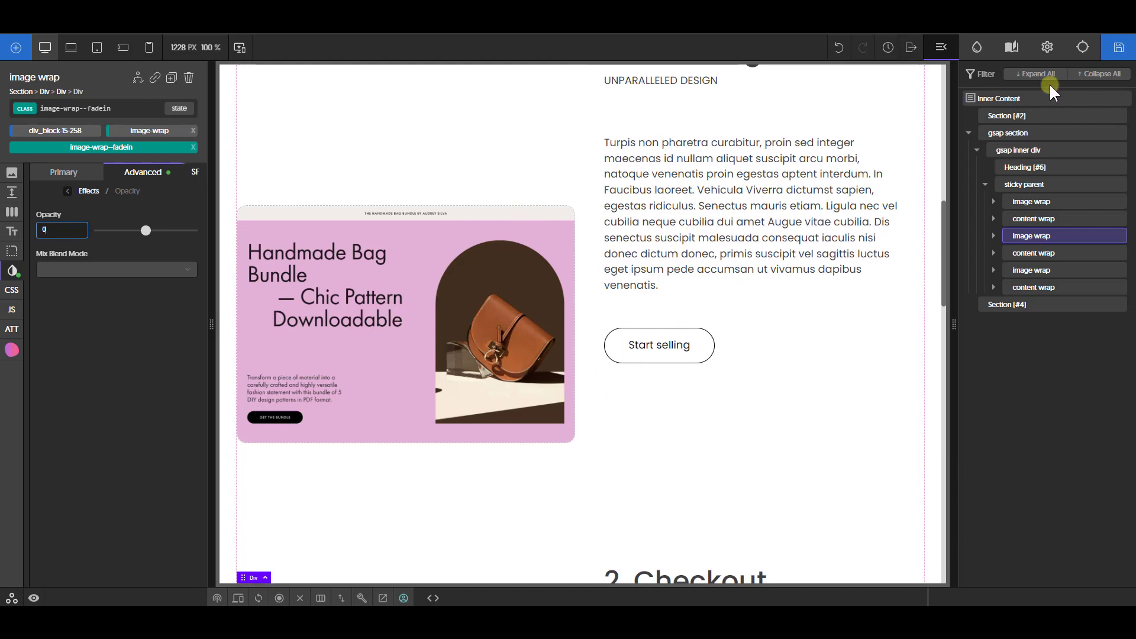
pyautogui.click(1118, 47)
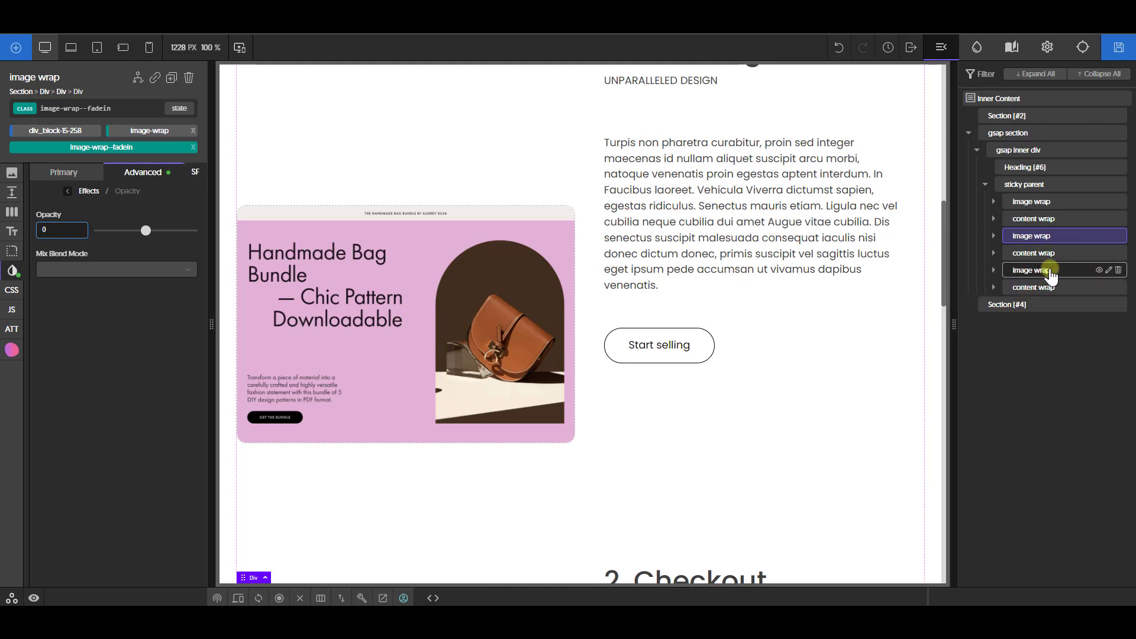
# Step: Set the ID of the second image wrap to gsap-img-two
pyautogui.click(1044, 204)
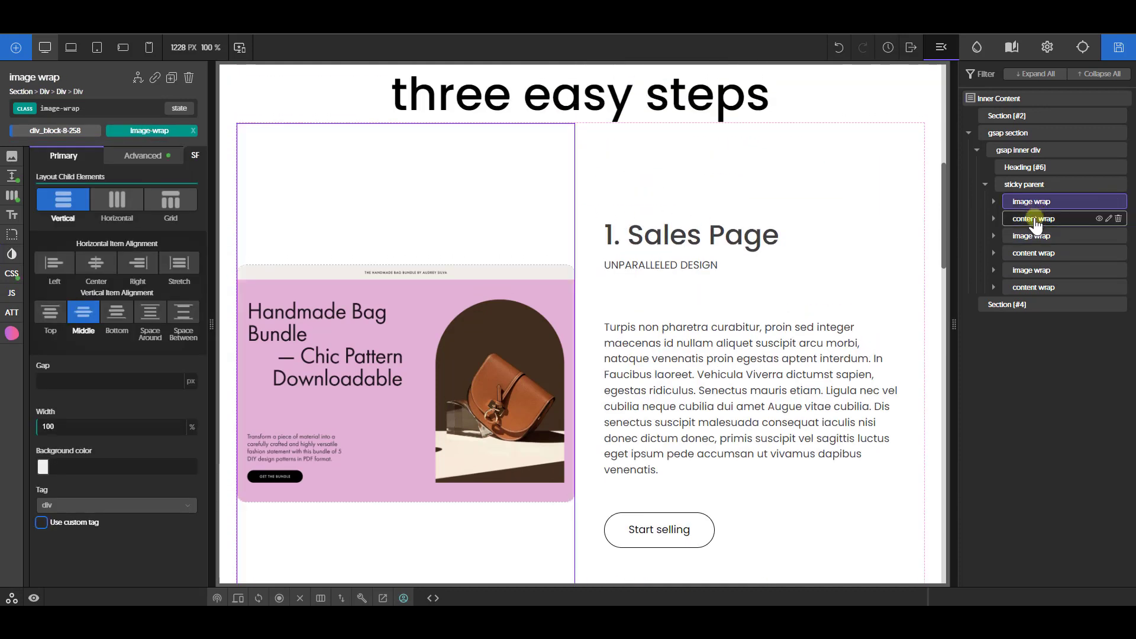
pyautogui.click(1033, 240)
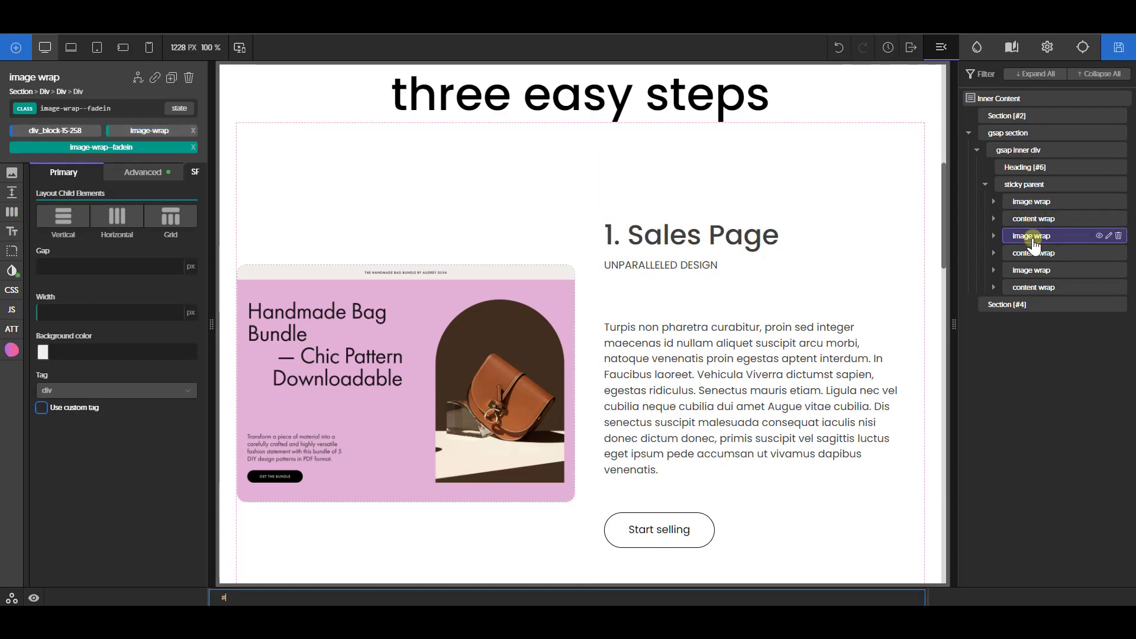
pyautogui.write('#gsap-img-two')
pyautogui.press('Return')
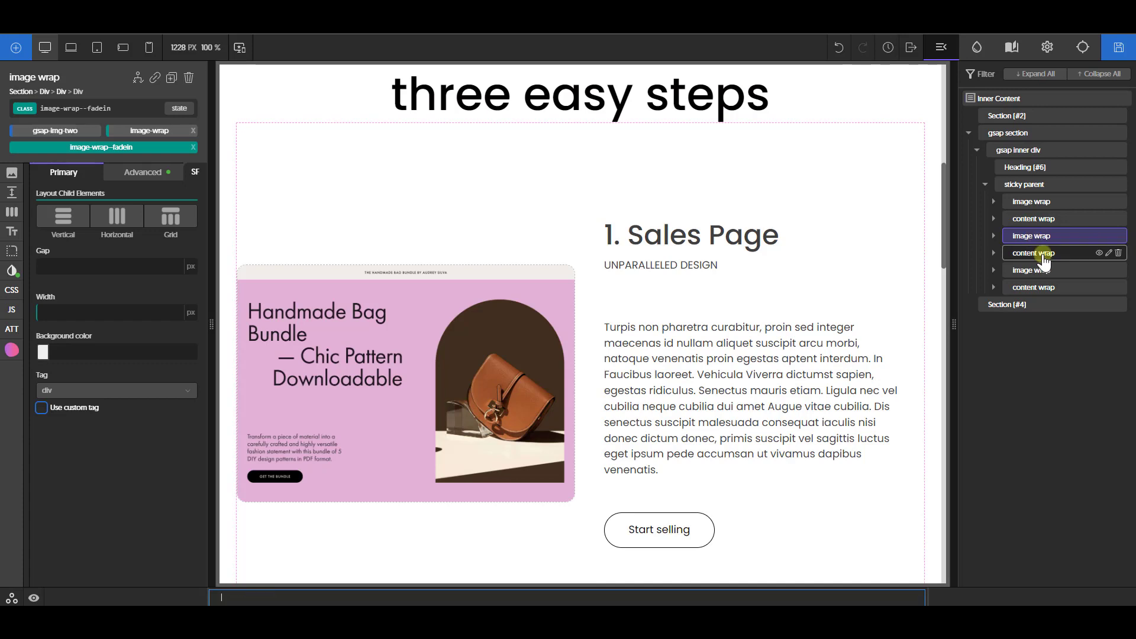
# Step: Set the ID of the content wrap holding the "2. Checkout" section to gsap-trigger-two
pyautogui.click(1042, 259)
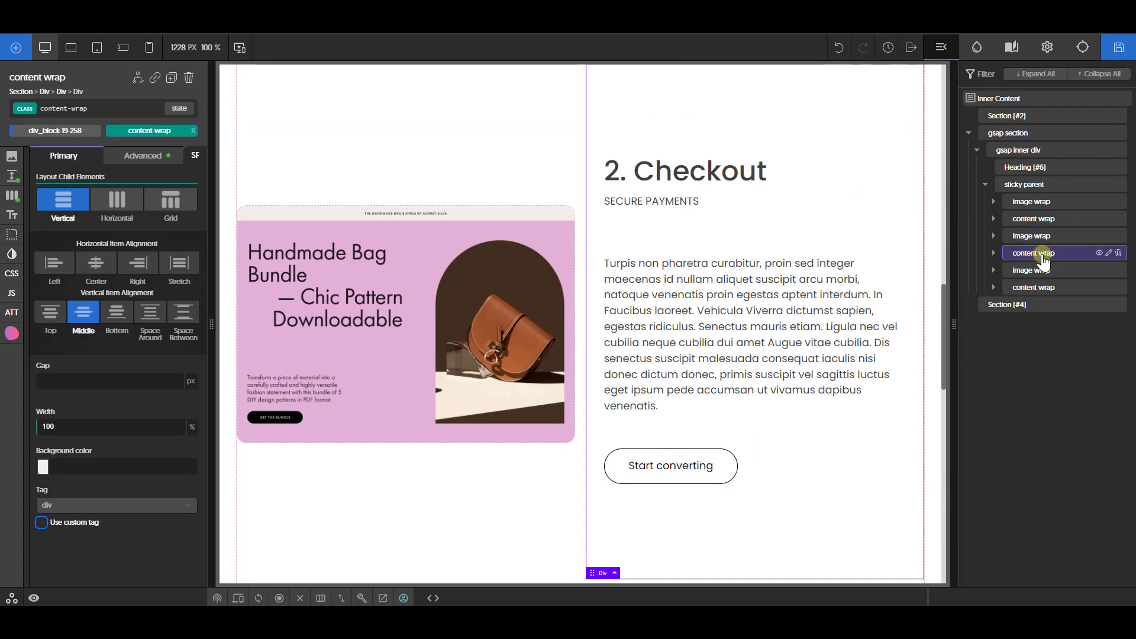
pyautogui.press('Tab')
pyautogui.write('#gs')
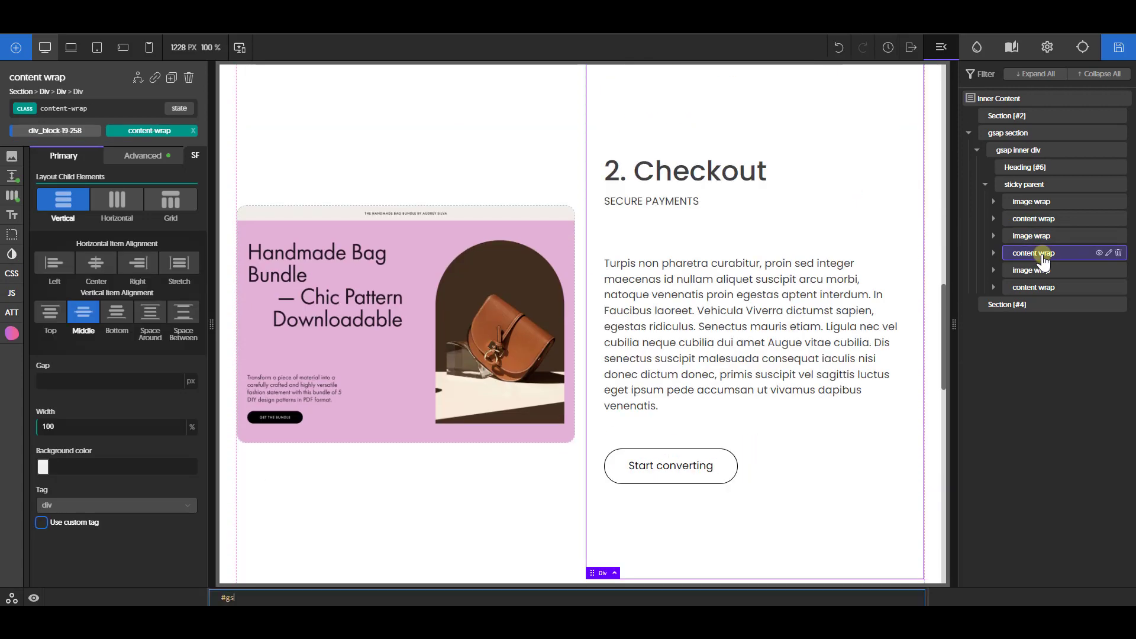
pyautogui.write('ap-trigger-two')
pyautogui.press('Return')
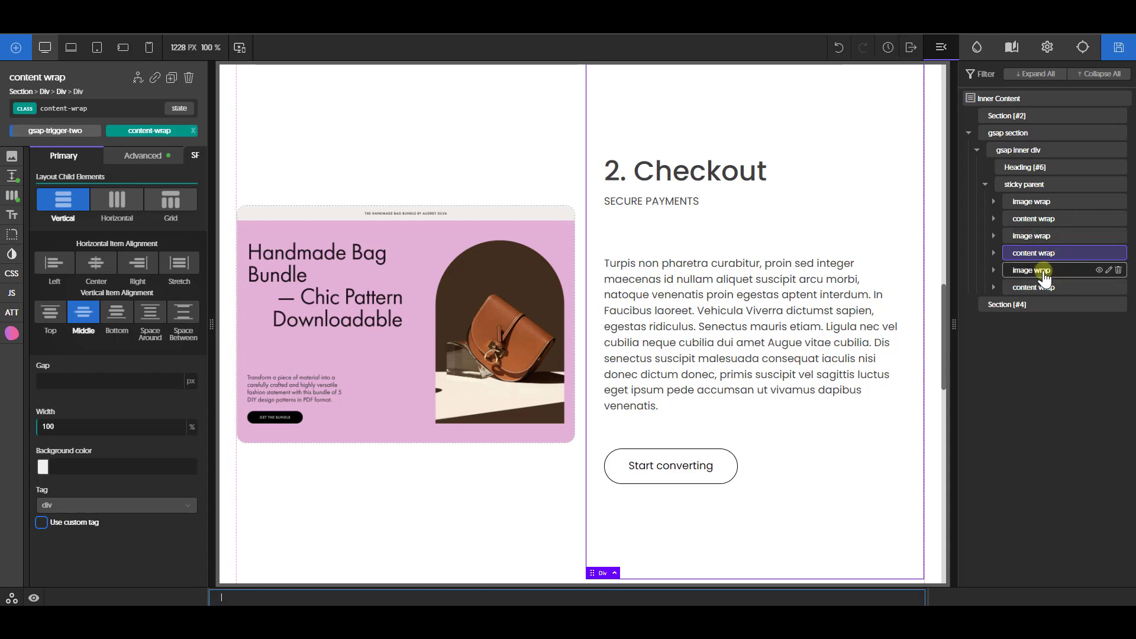
# Step: Set the ID of the third image wrap to gsap-image-three
pyautogui.click(1044, 277)
pyautogui.press('Tab')
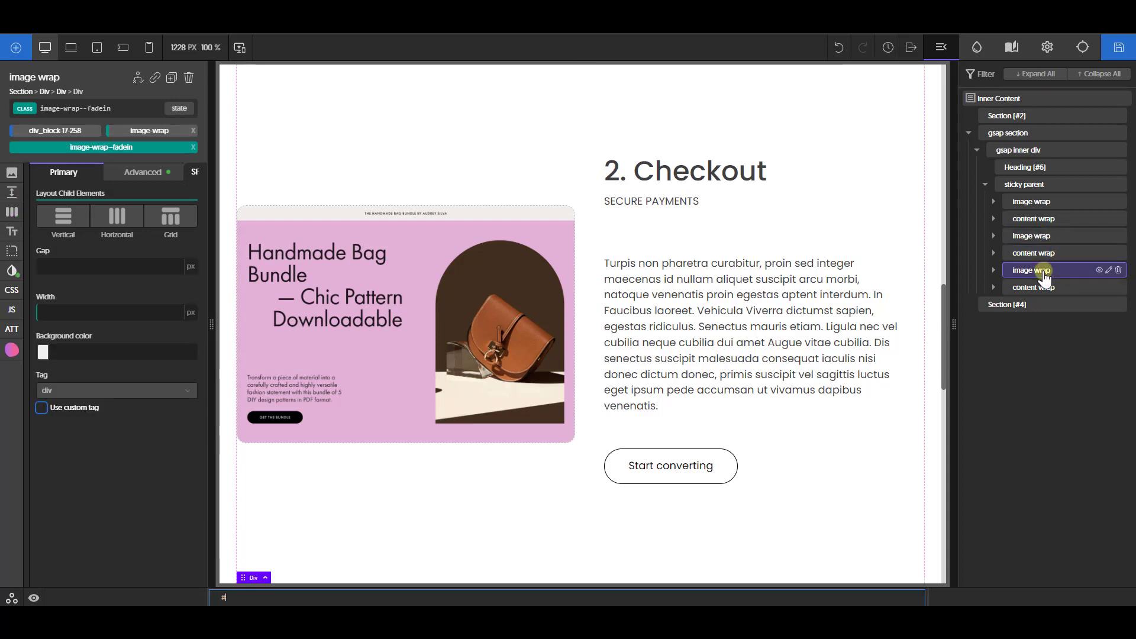
pyautogui.write('#gsap-image-three')
pyautogui.press('Return')
# Step: Set the ID of the content wrap holding the "3. Instant Delivery" section to gsap-trigger-three and save the page
pyautogui.click(1040, 288)
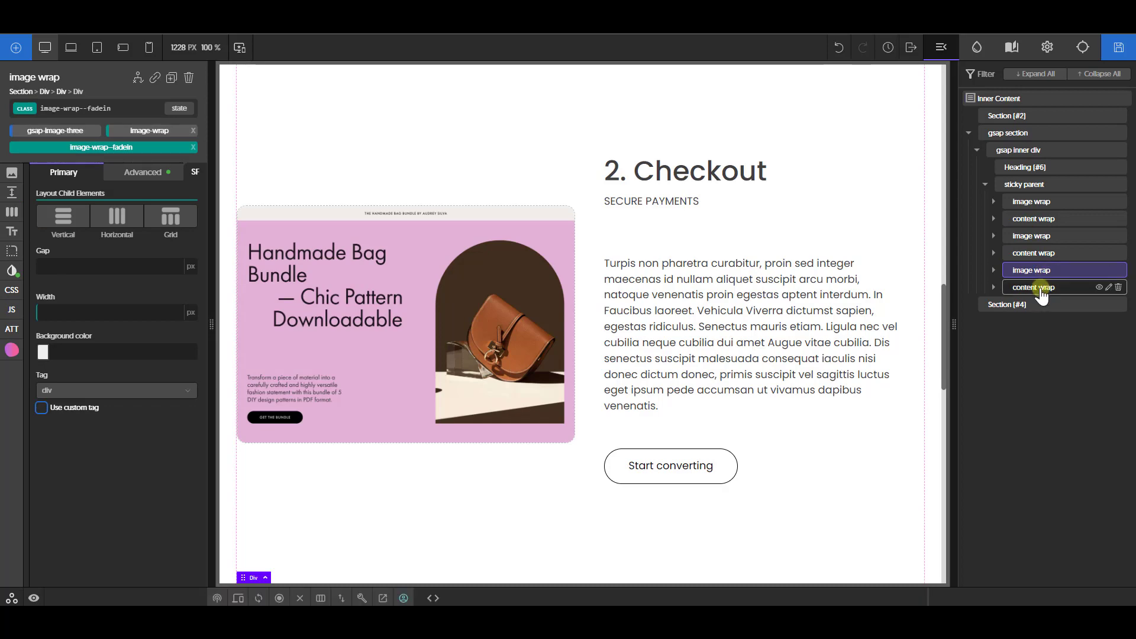
pyautogui.hotkey('ctrl', 'space')
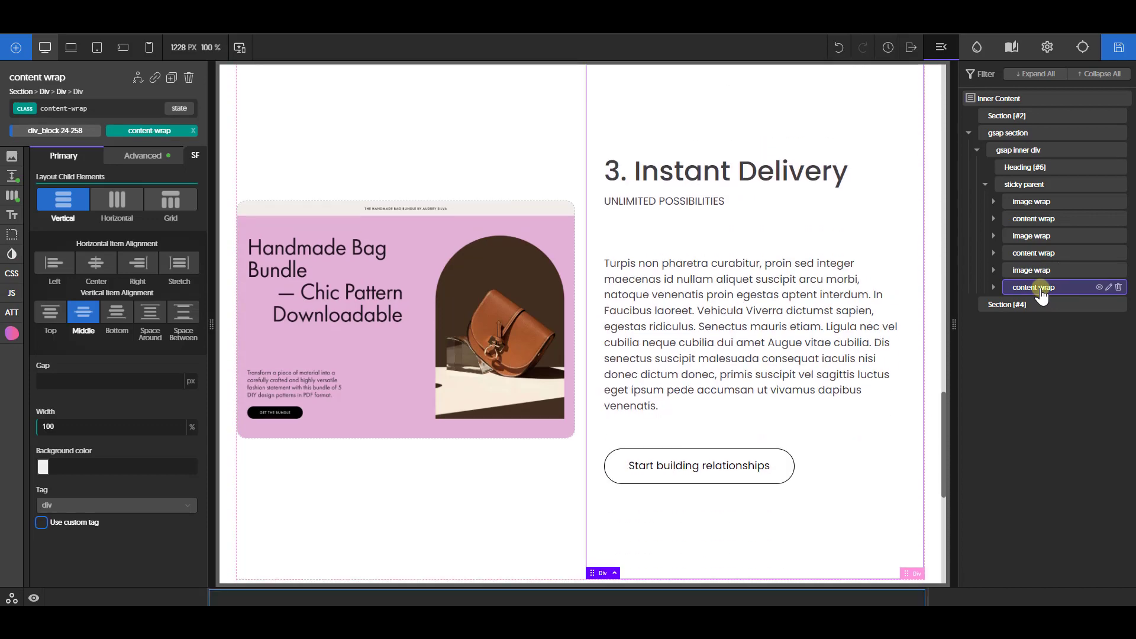
pyautogui.write('#gsap-trigger-three')
pyautogui.press('Return')
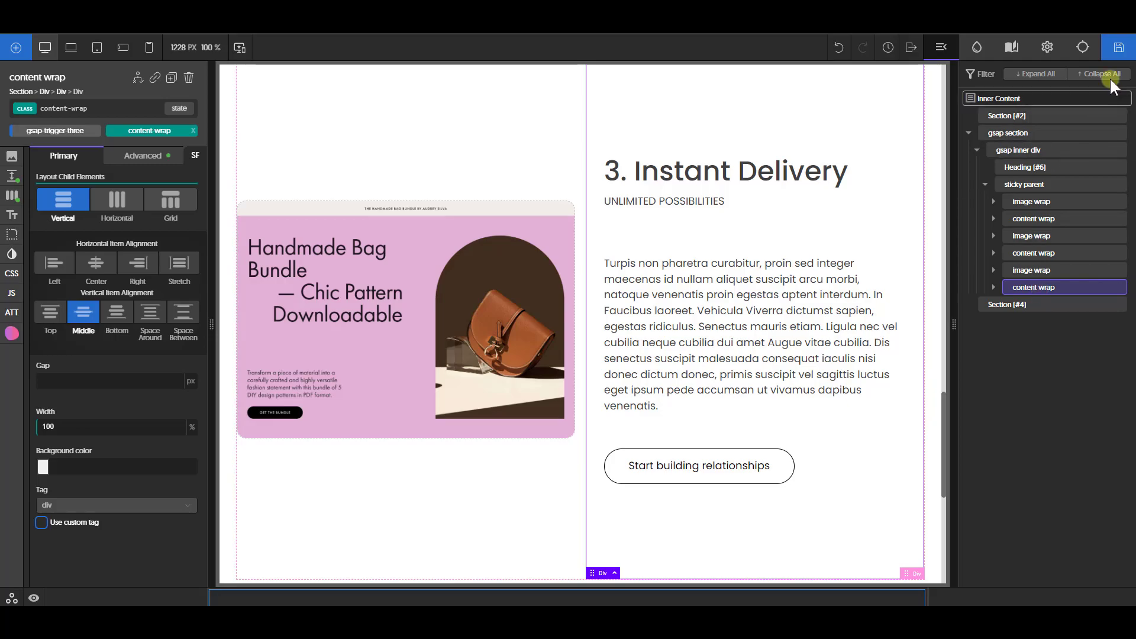
pyautogui.click(1118, 52)
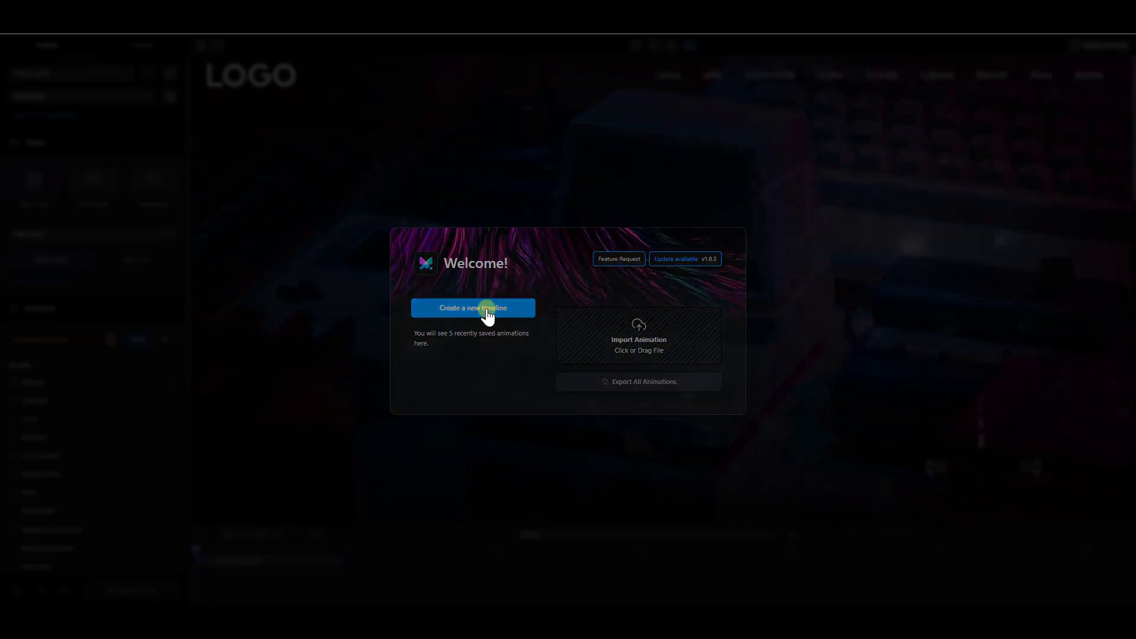
# Step: Switch to the GSAP animation builder and create a new timeline targeting the page "GSAP - fade in sticky images"
pyautogui.click(472, 310)
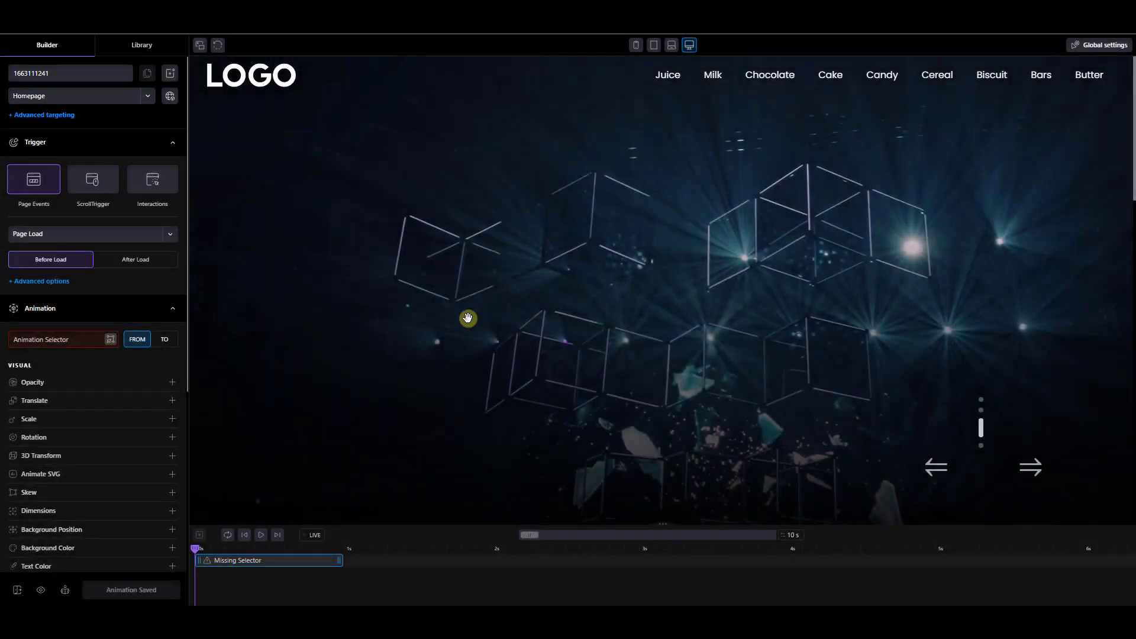
pyautogui.click(73, 95)
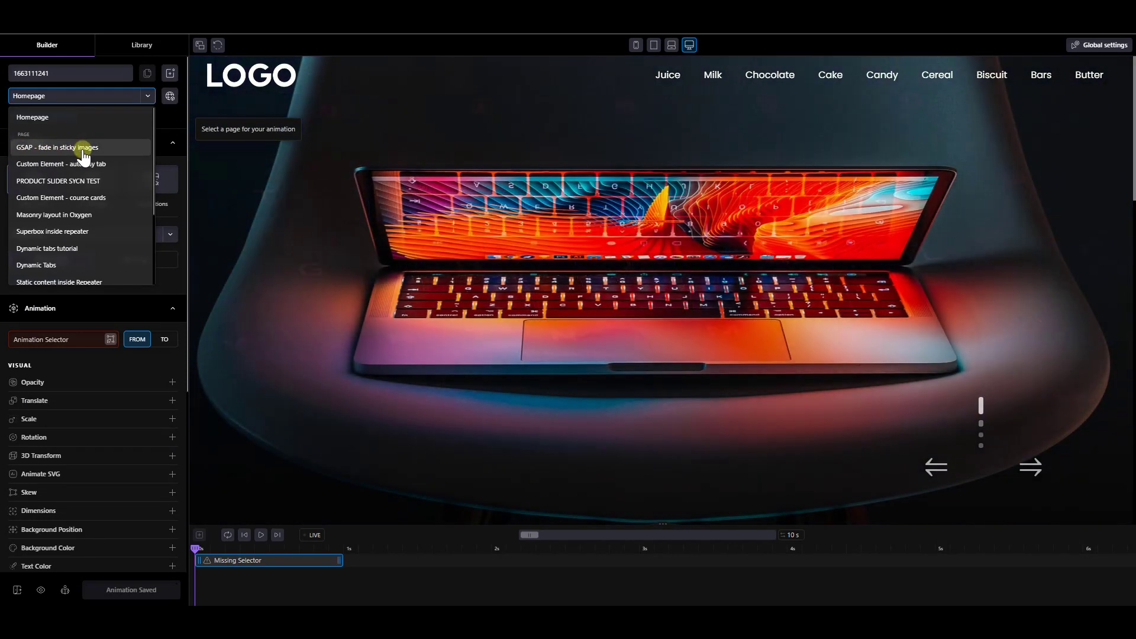
pyautogui.click(83, 149)
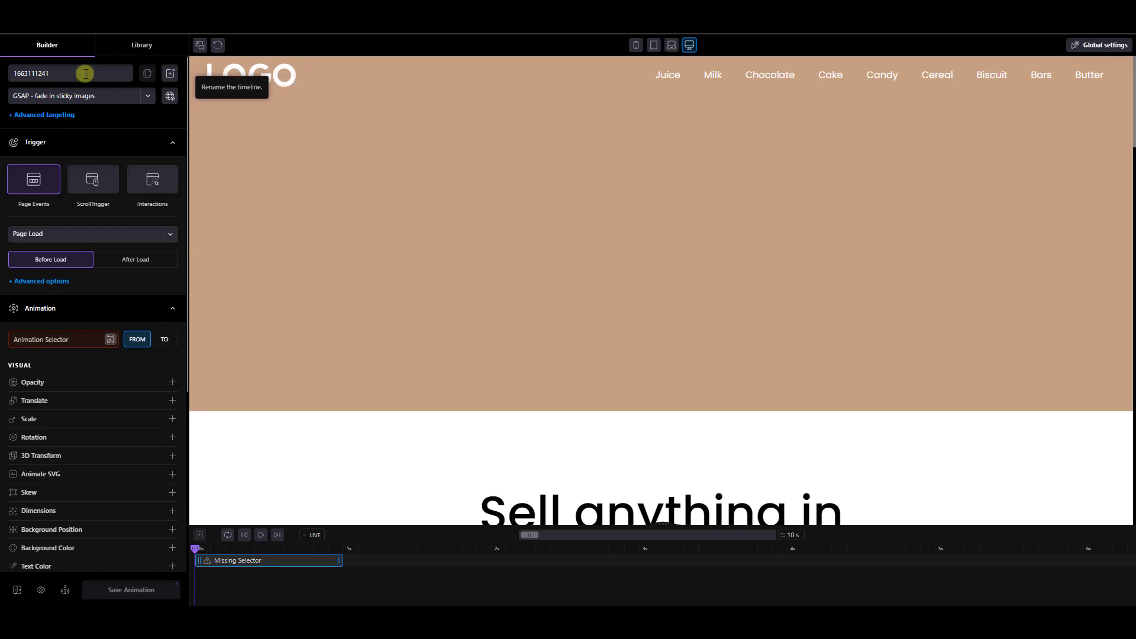
# Step: Rename the timeline as "fade in second image and text"
pyautogui.click(86, 73)
pyautogui.doubleClick(86, 73)
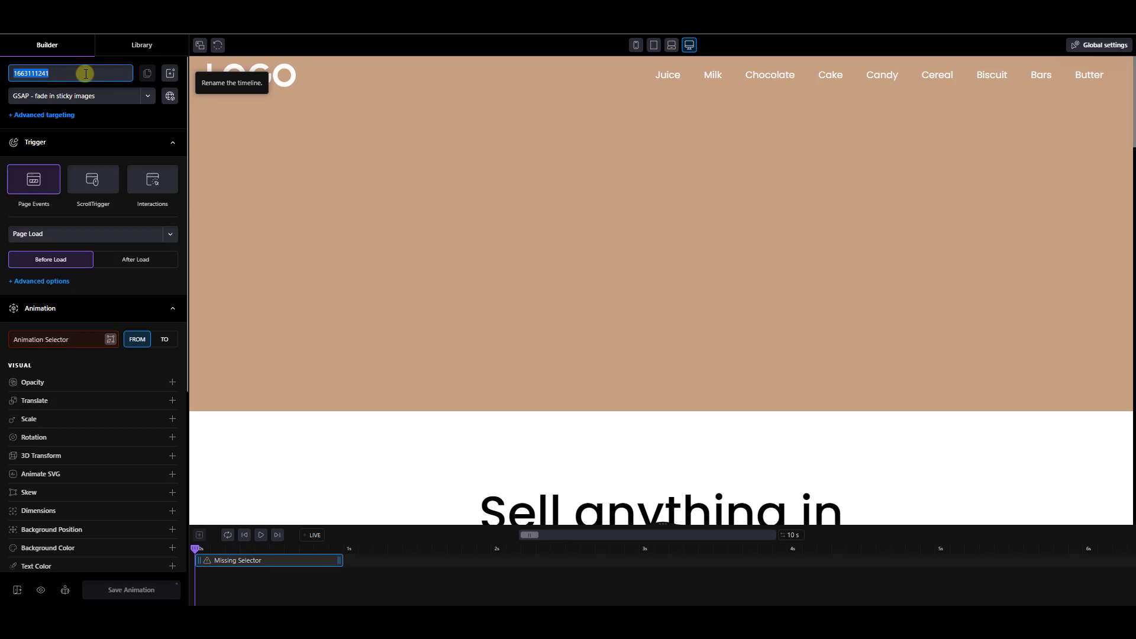
pyautogui.write('fade in ')
pyautogui.write('se')
pyautogui.write('cond image')
pyautogui.write('ab')
pyautogui.write('d text')
# Step: Set the timeline's trigger type to ScrollTrigger and enable Lock to scrollbar
pyautogui.scroll(-10, 627, 296)
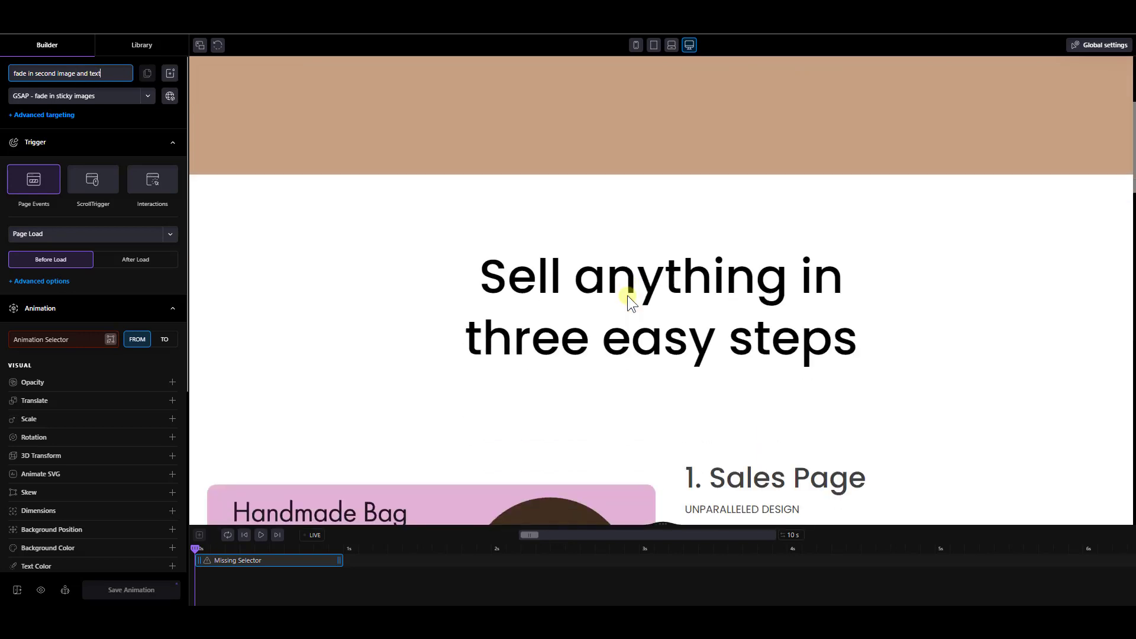
pyautogui.scroll(-5, 641, 290)
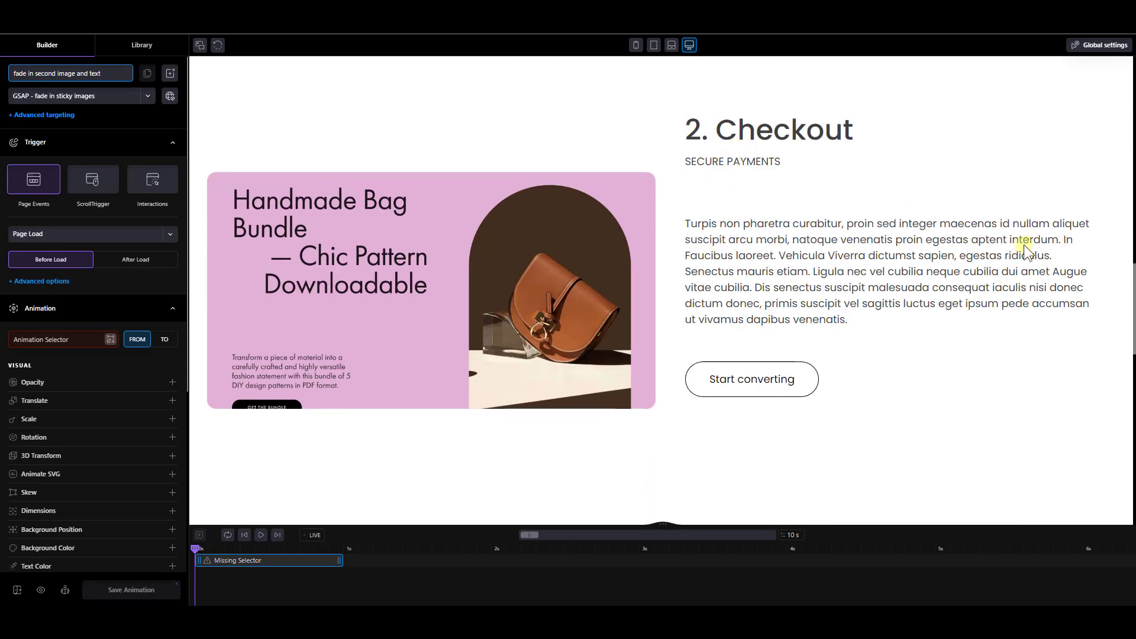
pyautogui.click(296, 346)
pyautogui.click(95, 184)
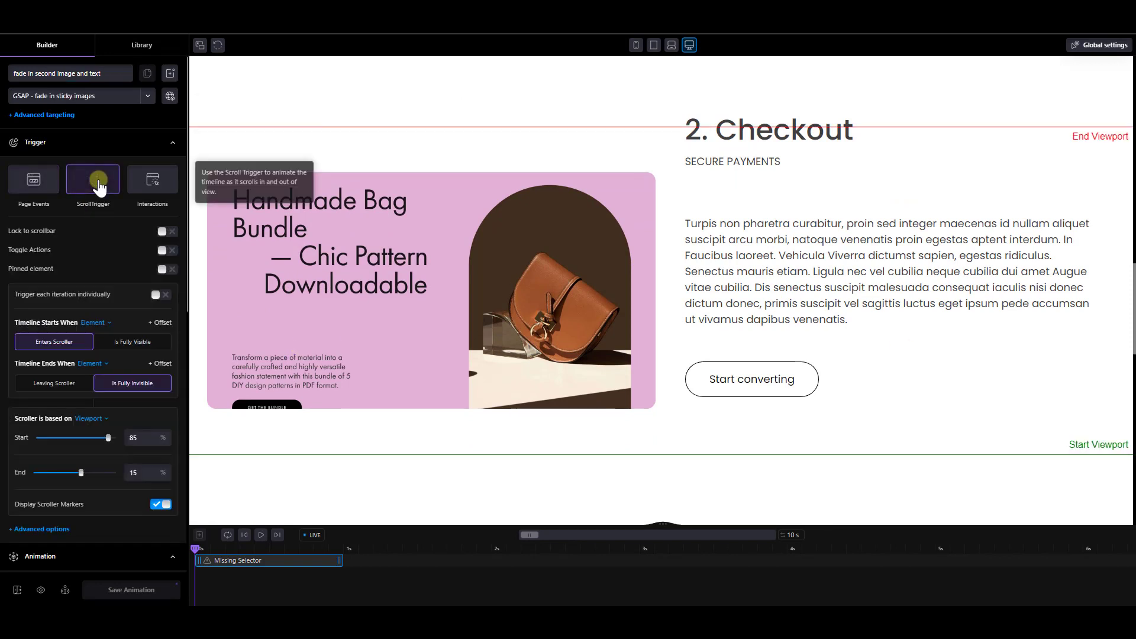
pyautogui.click(165, 231)
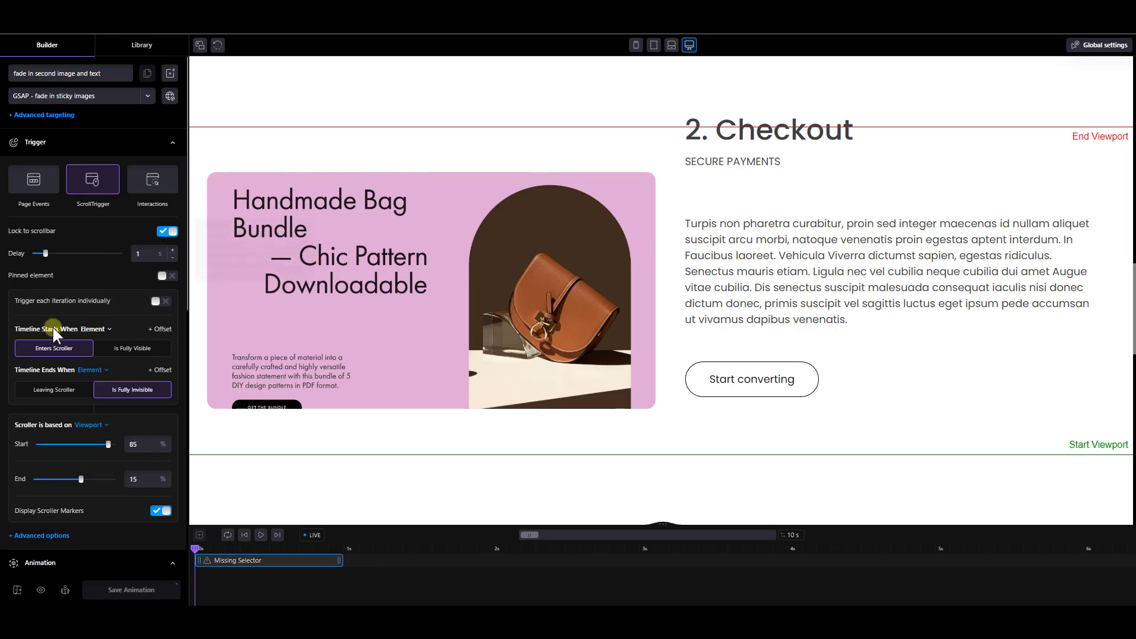
pyautogui.click(107, 330)
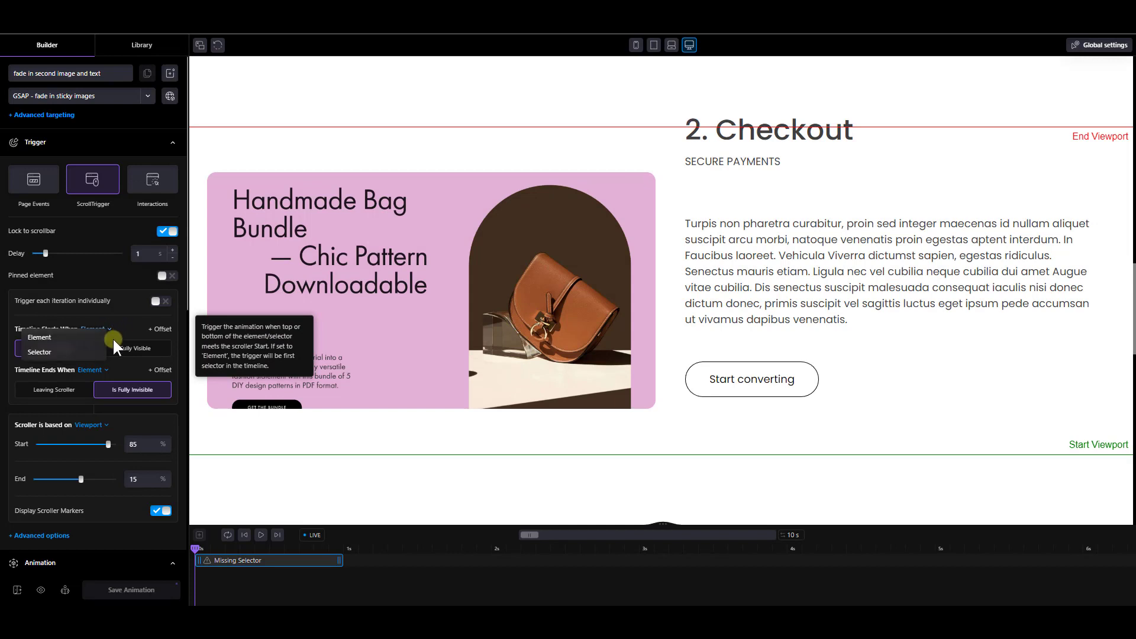
pyautogui.click(58, 353)
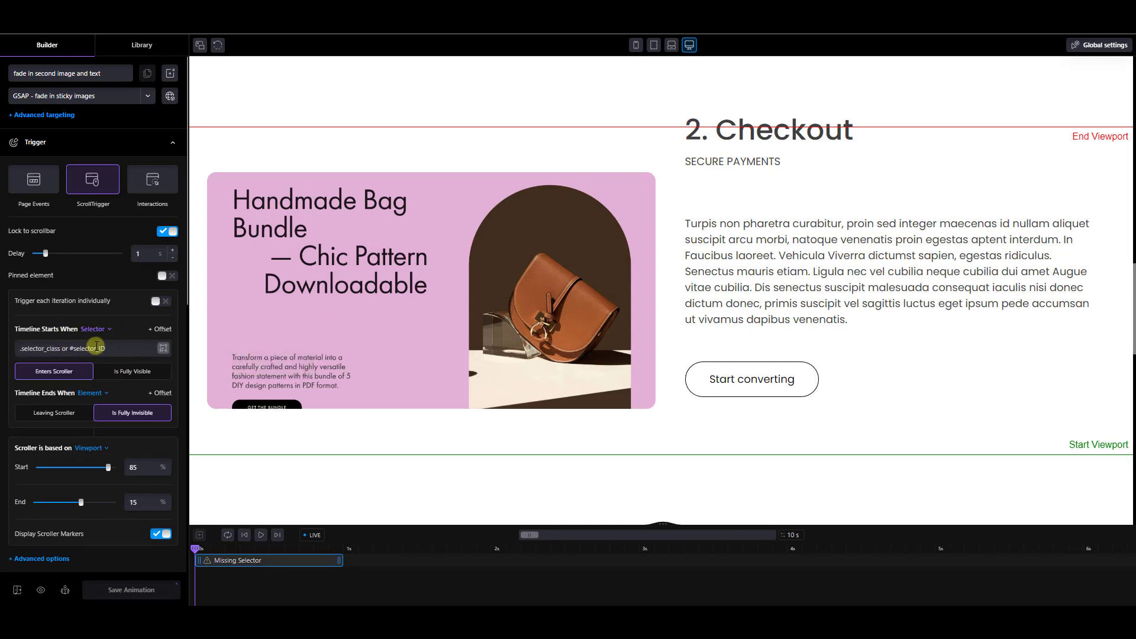
pyautogui.click(96, 329)
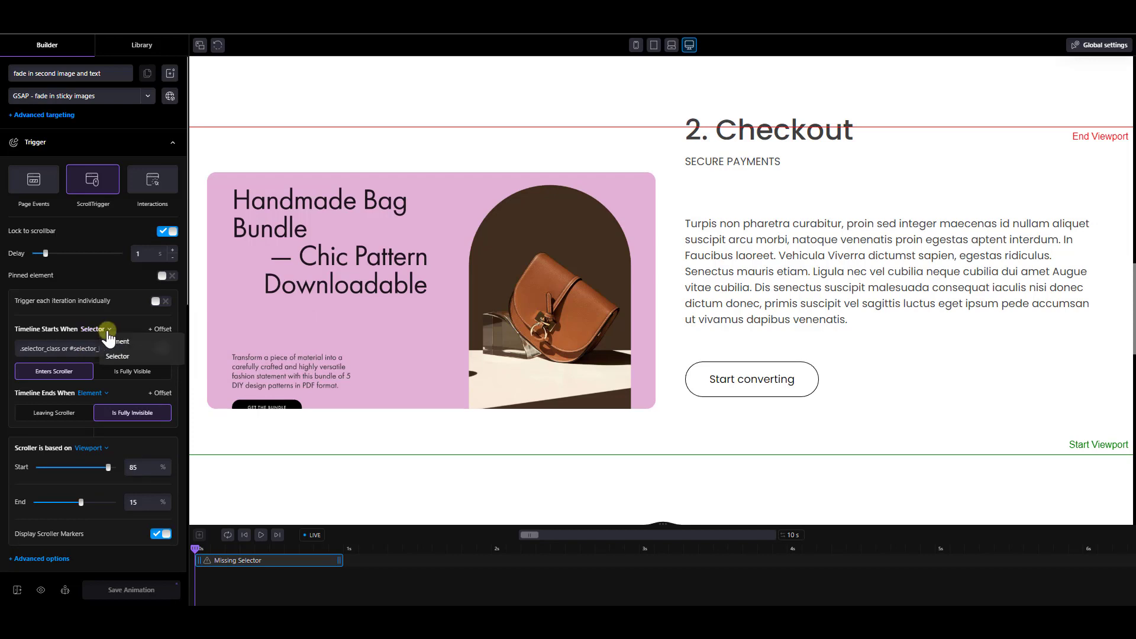
pyautogui.click(117, 341)
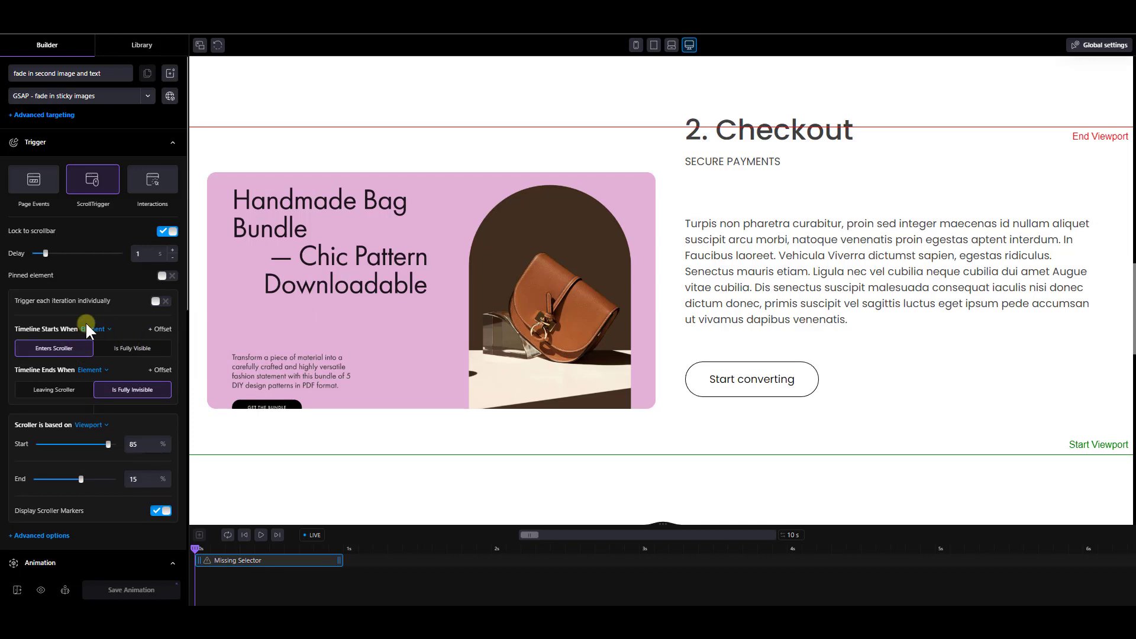
# Step: Base the timeline start on a selector and pick #gsap-trigger-two from the "2. Checkout" content wrap
pyautogui.click(100, 329)
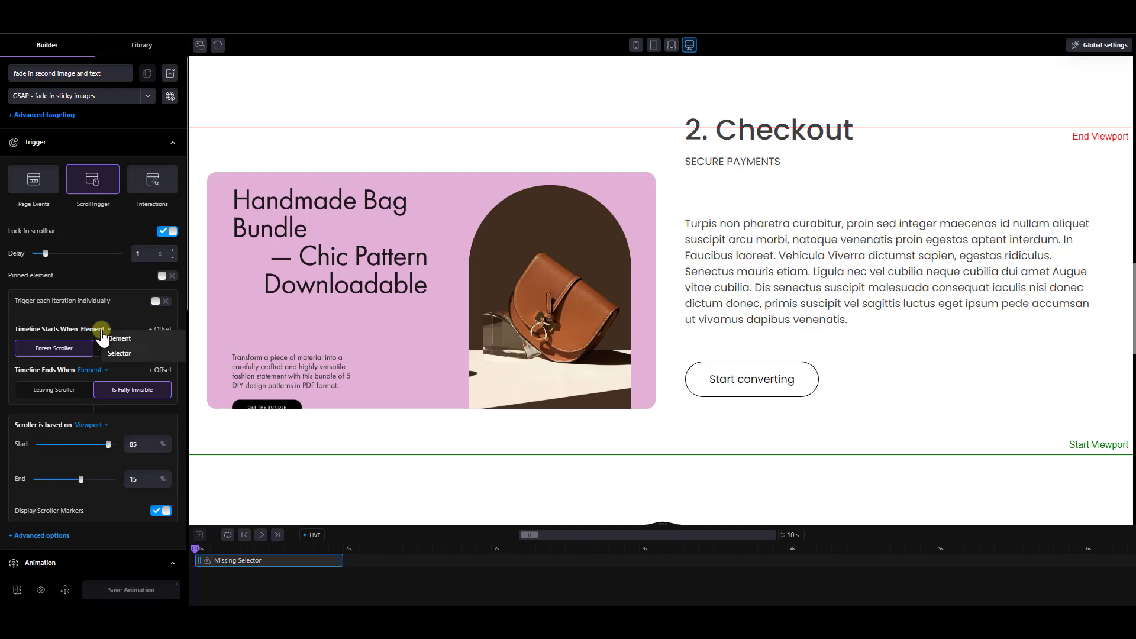
pyautogui.click(121, 355)
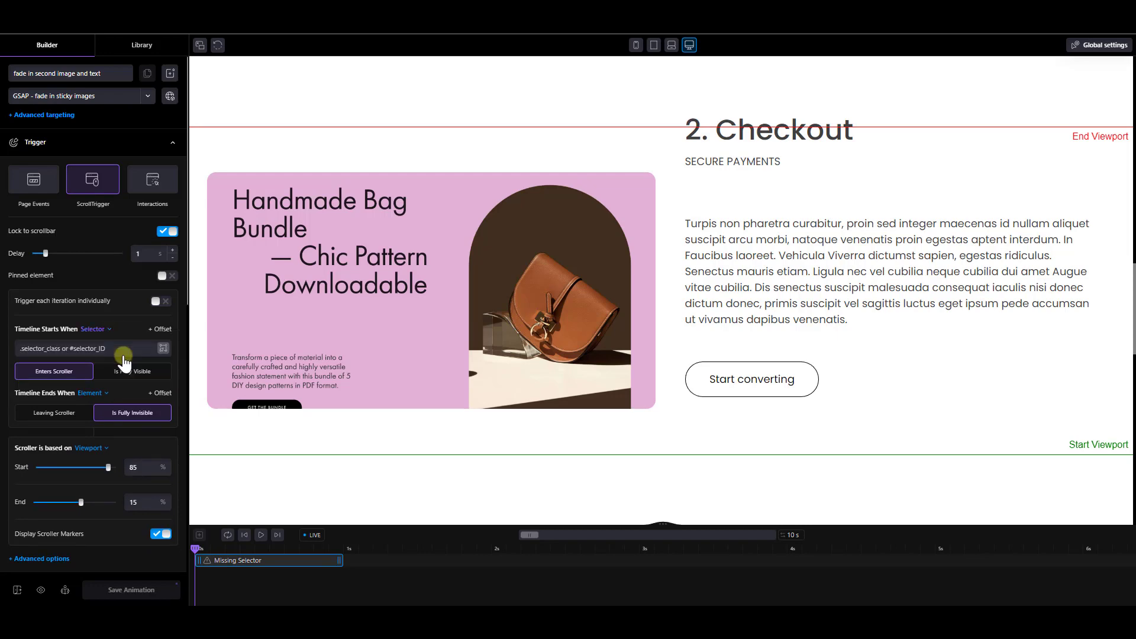
pyautogui.scroll(3, 633, 362)
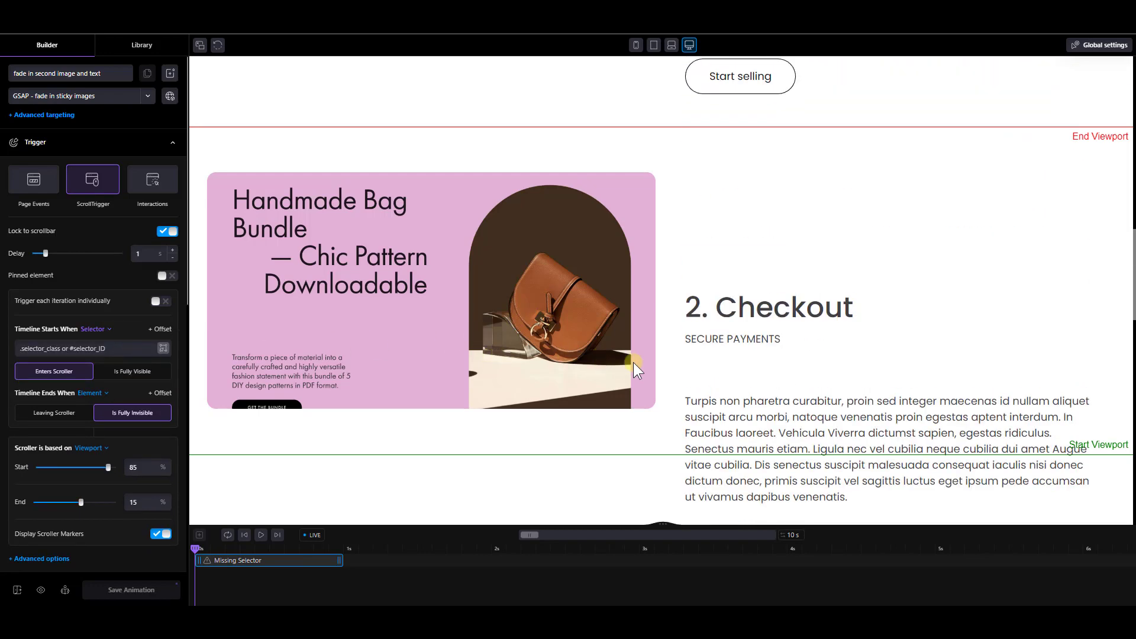
pyautogui.scroll(3, 633, 362)
pyautogui.scroll(-3, 635, 362)
pyautogui.scroll(-2, 636, 363)
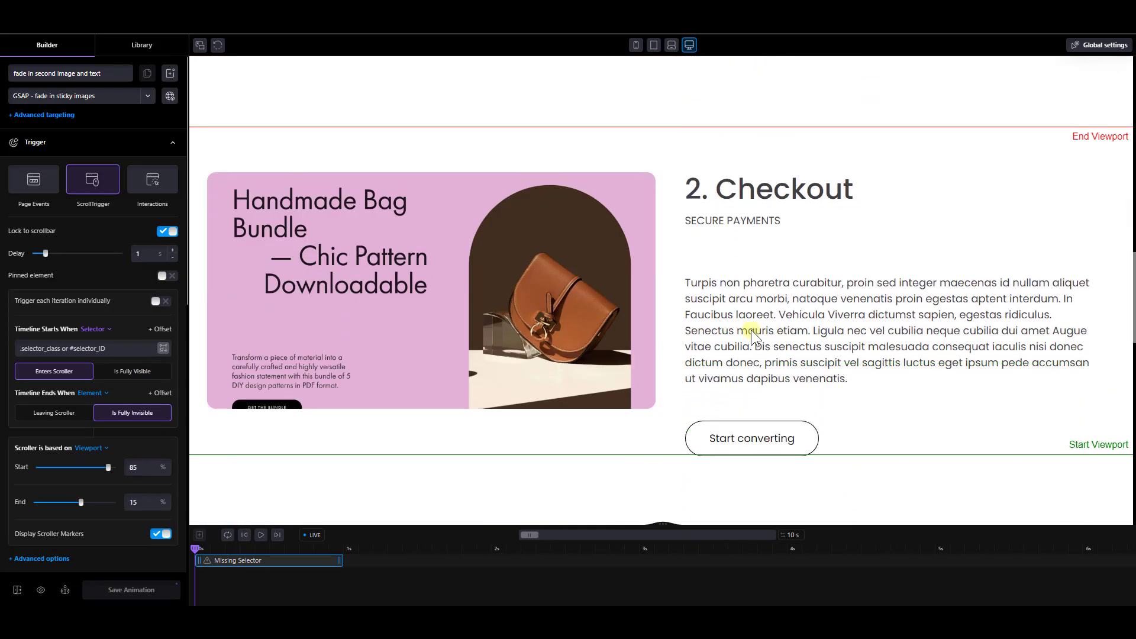
pyautogui.click(163, 348)
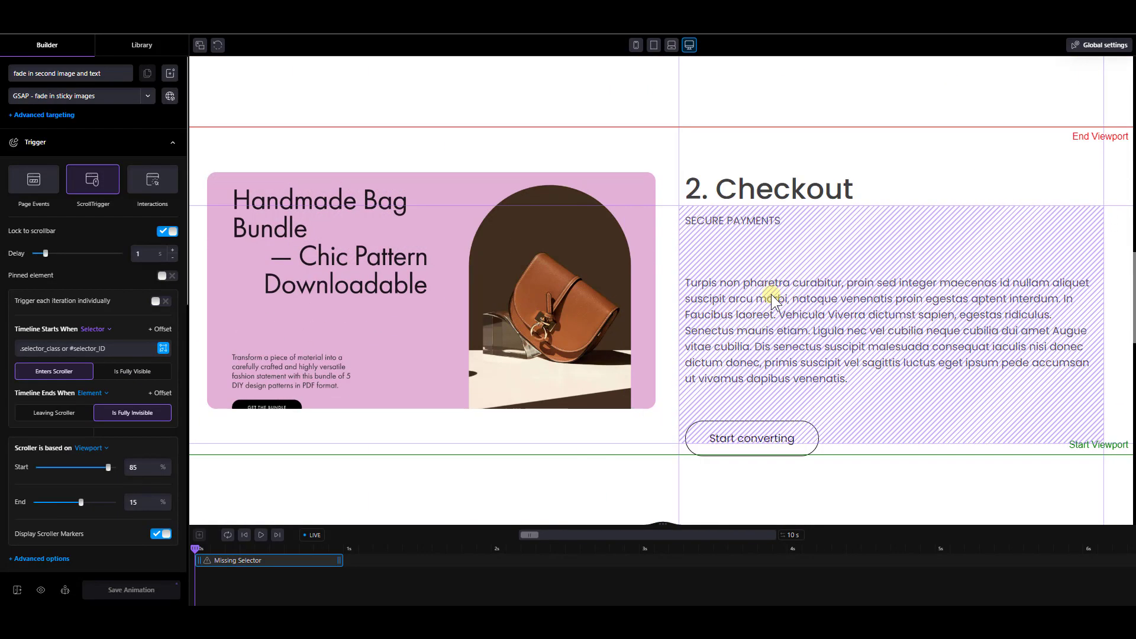
pyautogui.click(787, 254)
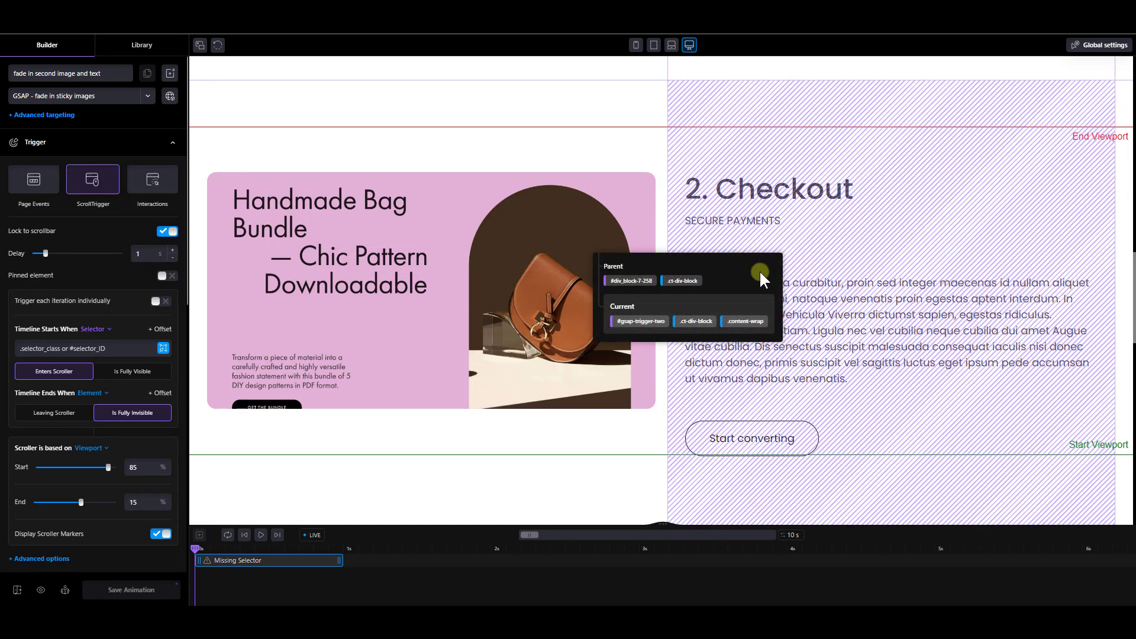
pyautogui.click(638, 322)
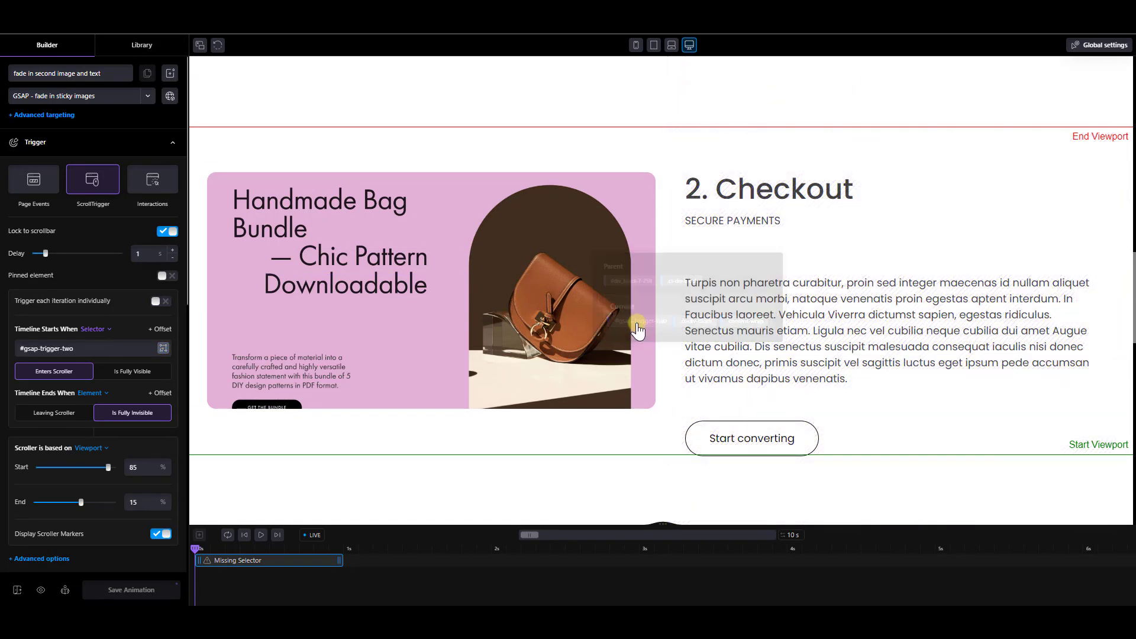
# Step: Base the timeline end on a selector too, copying #gsap-trigger-two from the start setting
pyautogui.tripleClick(98, 348)
pyautogui.hotkey('ctrl', 'c')
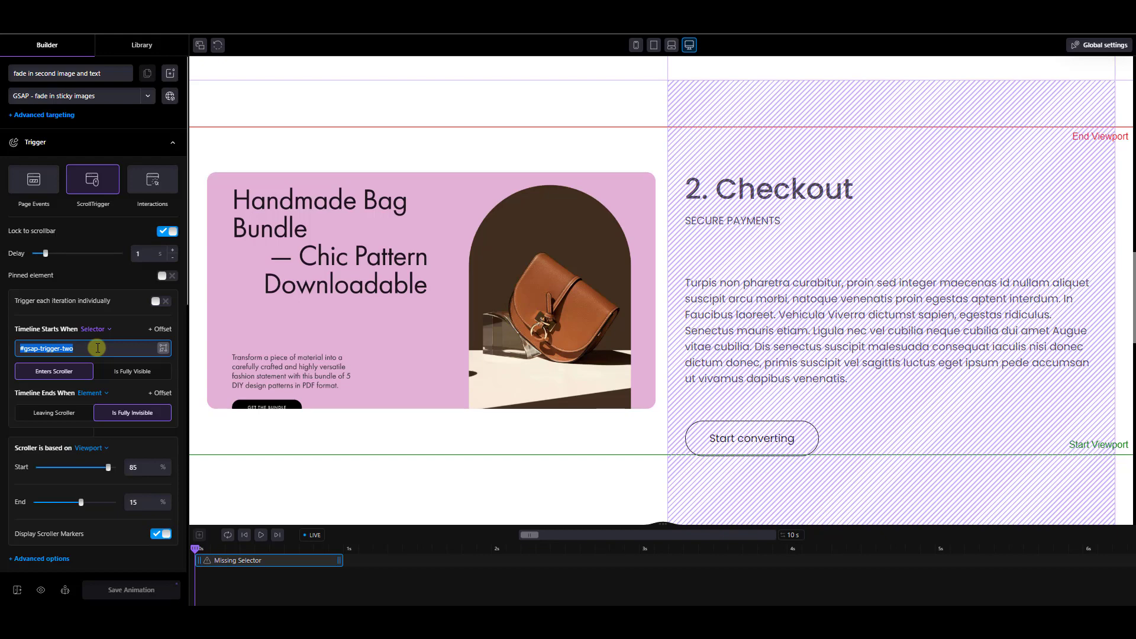
pyautogui.click(103, 394)
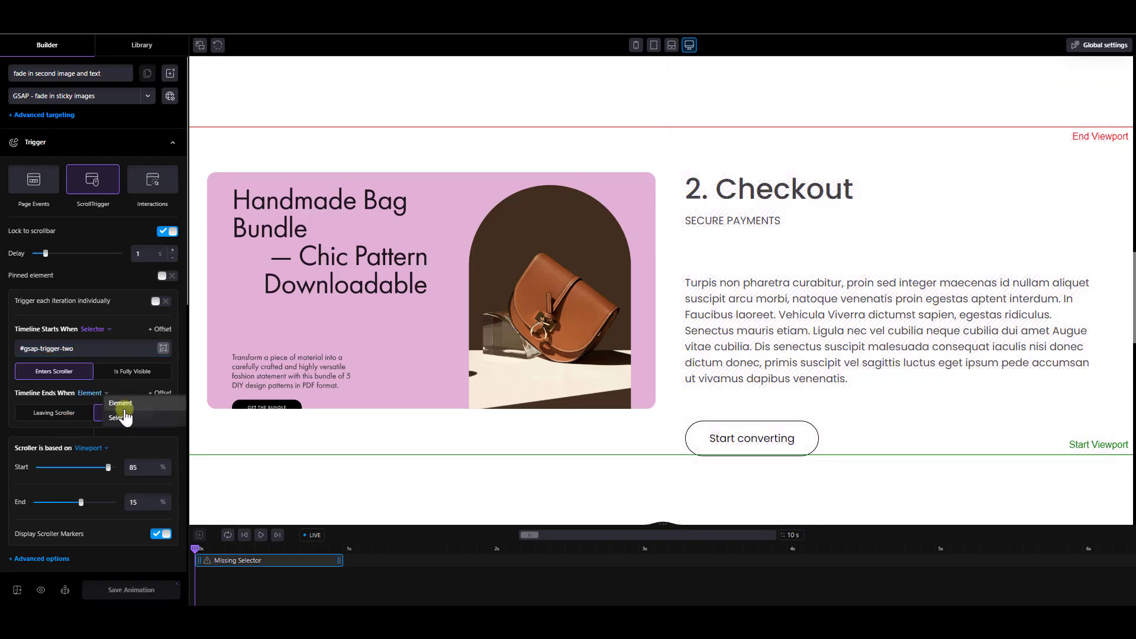
pyautogui.click(113, 418)
pyautogui.hotkey('ctrl', 'v')
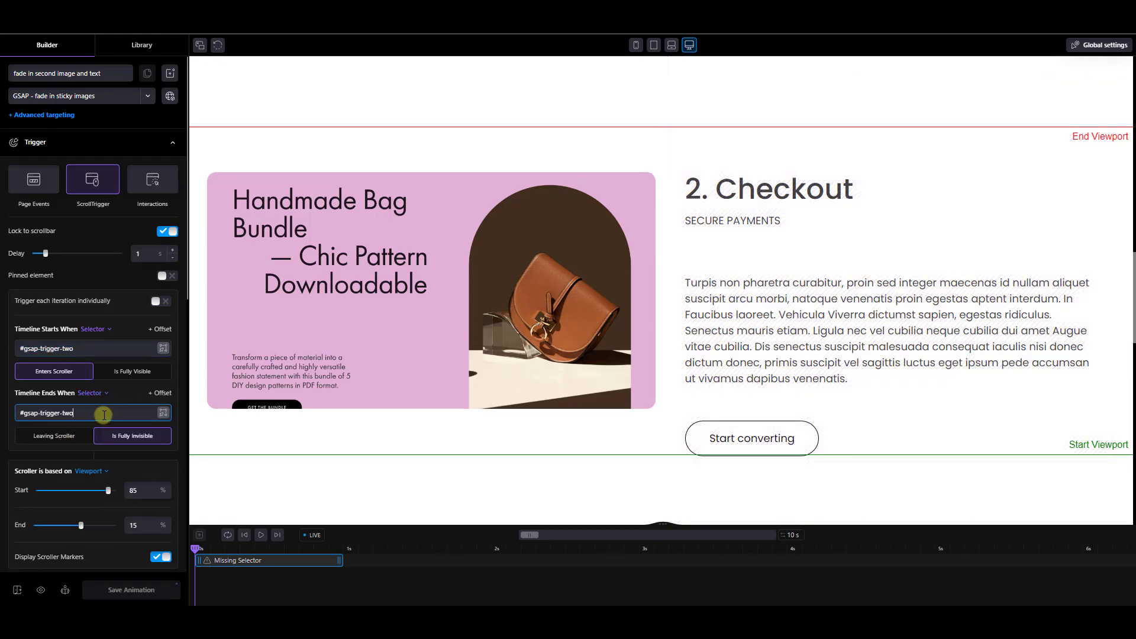
pyautogui.scroll(-4, 106, 415)
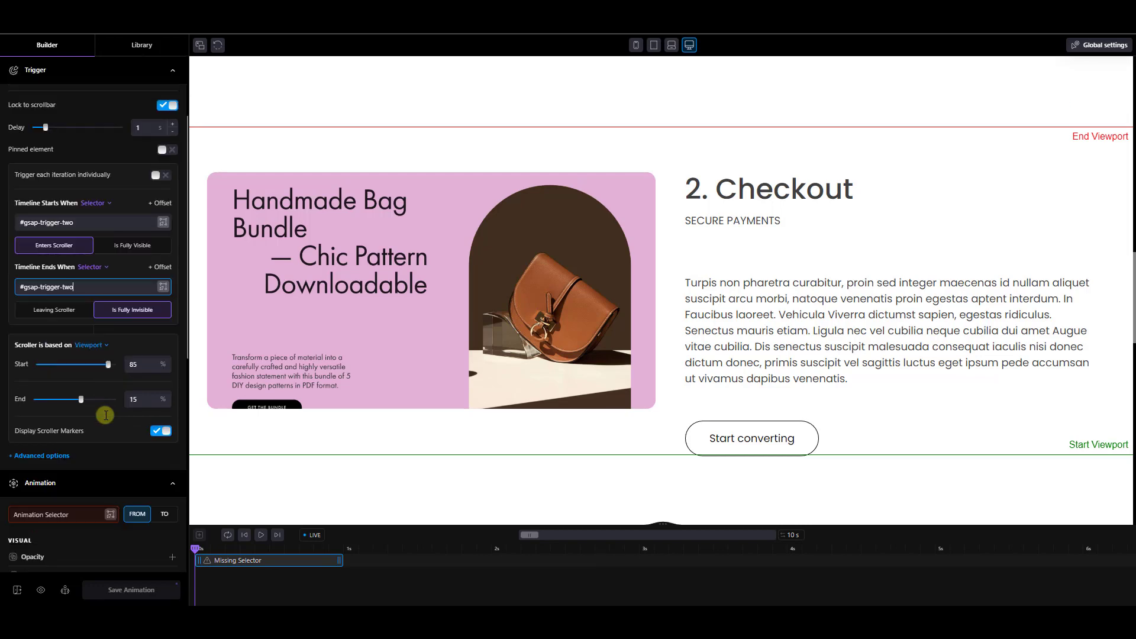
pyautogui.click(110, 406)
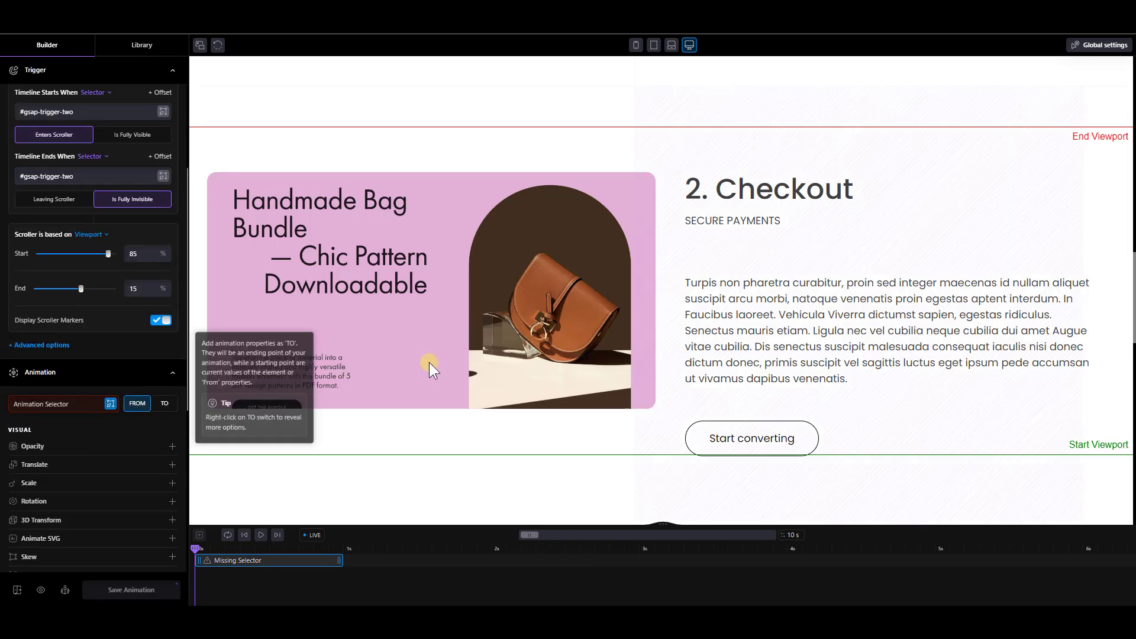
pyautogui.click(428, 362)
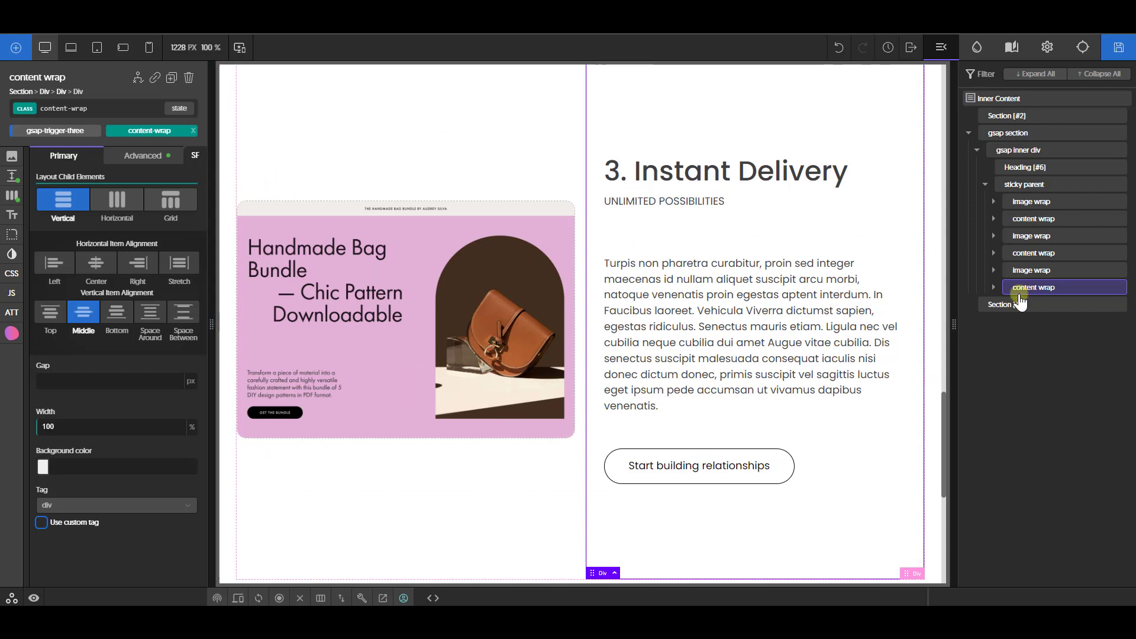
# Step: Look up the second image wrap's ID in the page builder and add #gsap-img-two as the timeline's animation selector
pyautogui.click(1033, 235)
pyautogui.click(59, 131)
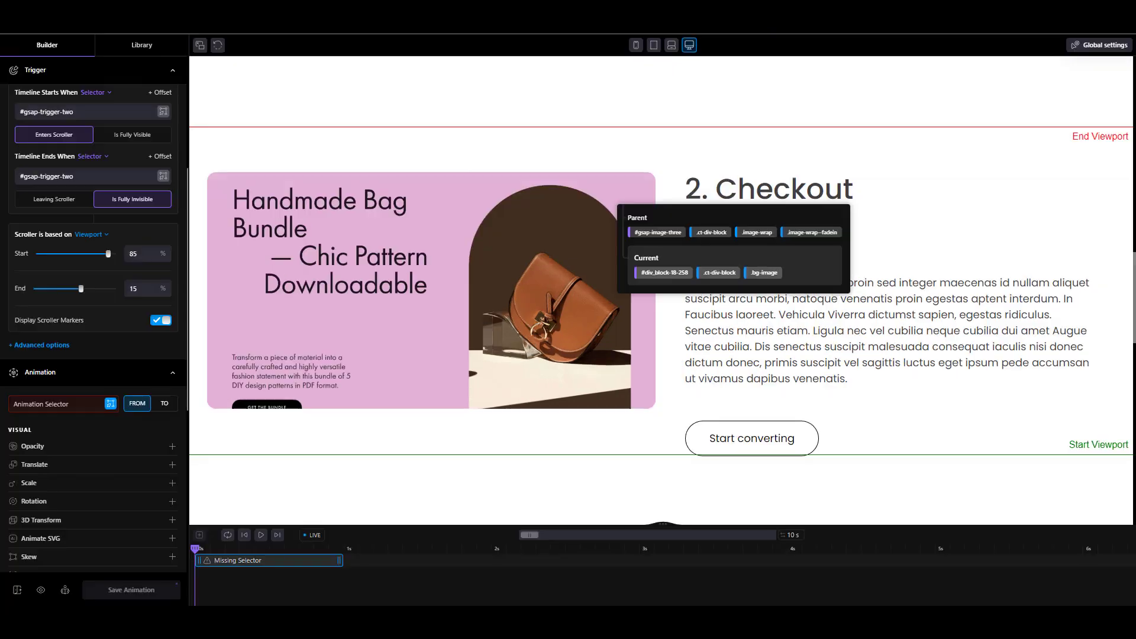
pyautogui.click(54, 404)
pyautogui.write('#gsap-img-two')
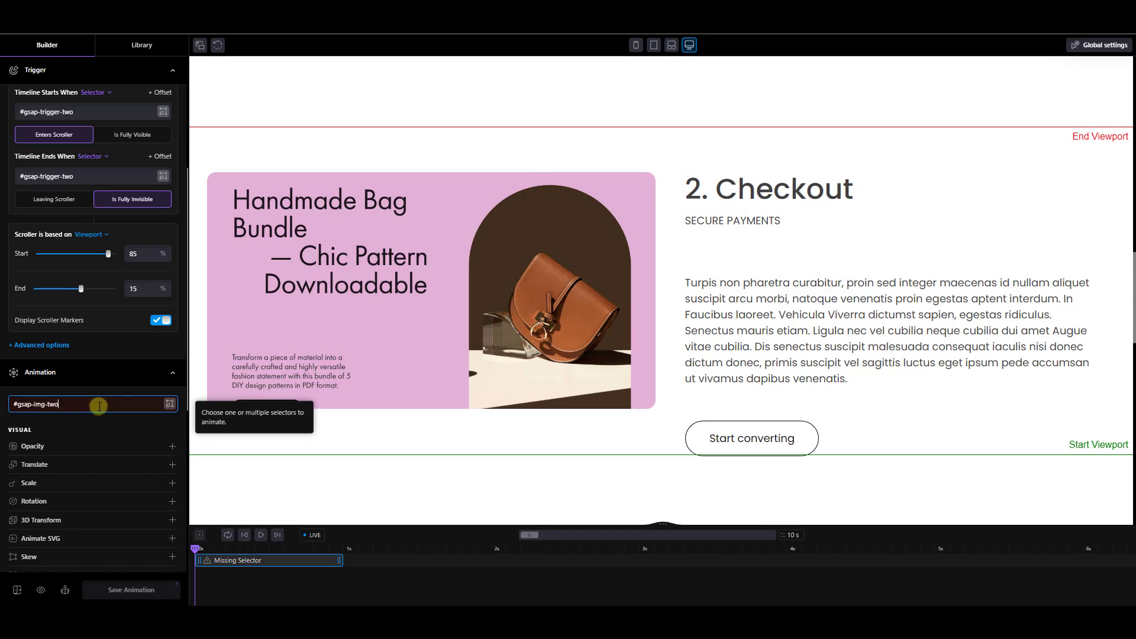
pyautogui.press('Return')
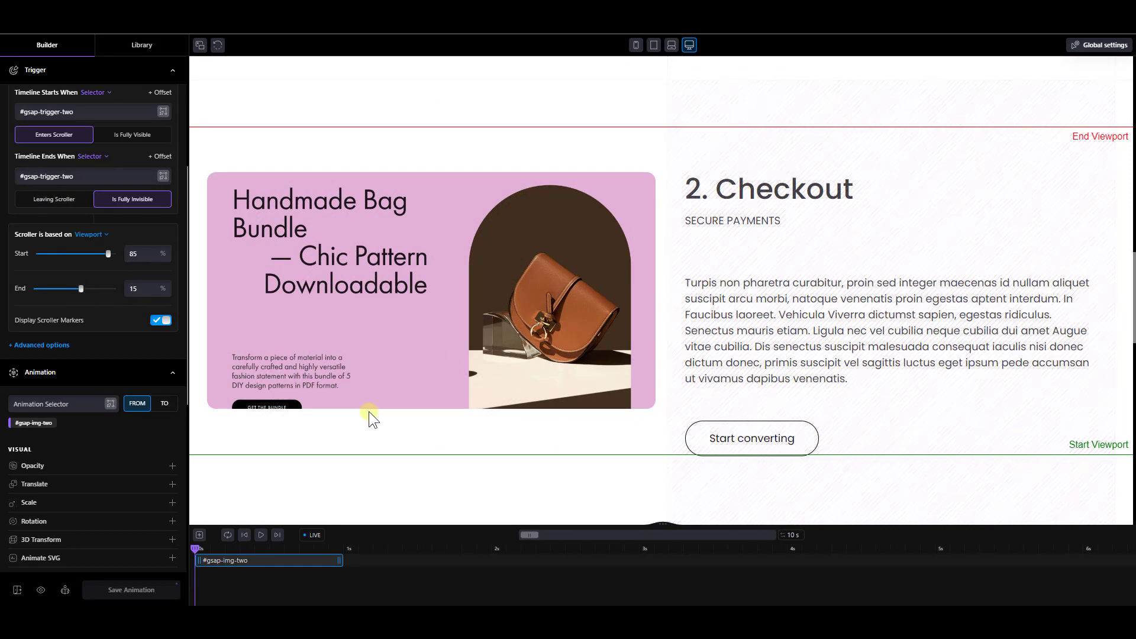
pyautogui.scroll(-1, 809, 297)
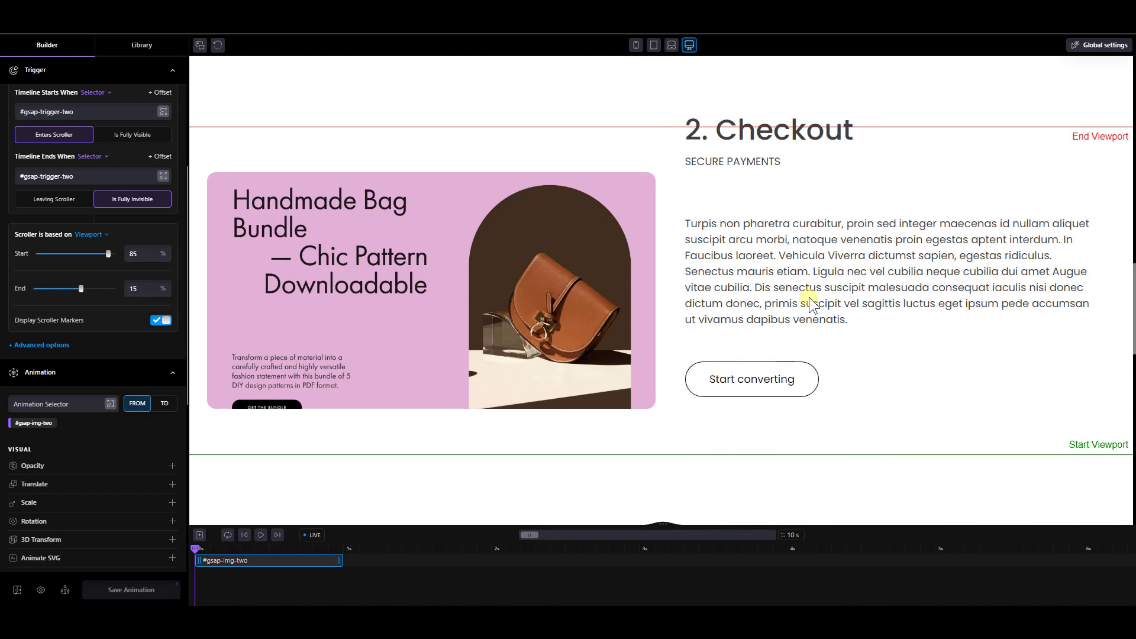
pyautogui.scroll(4, 837, 318)
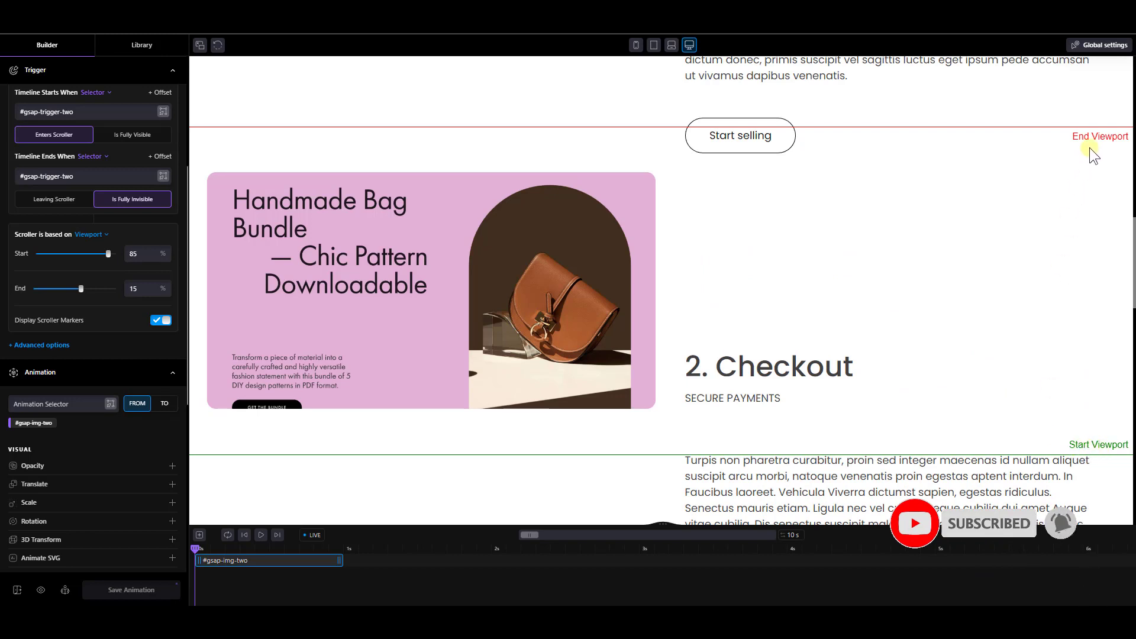
# Step: Set the viewport-based scroller start to 60% and the scroller end to 0%
pyautogui.scroll(4, 861, 439)
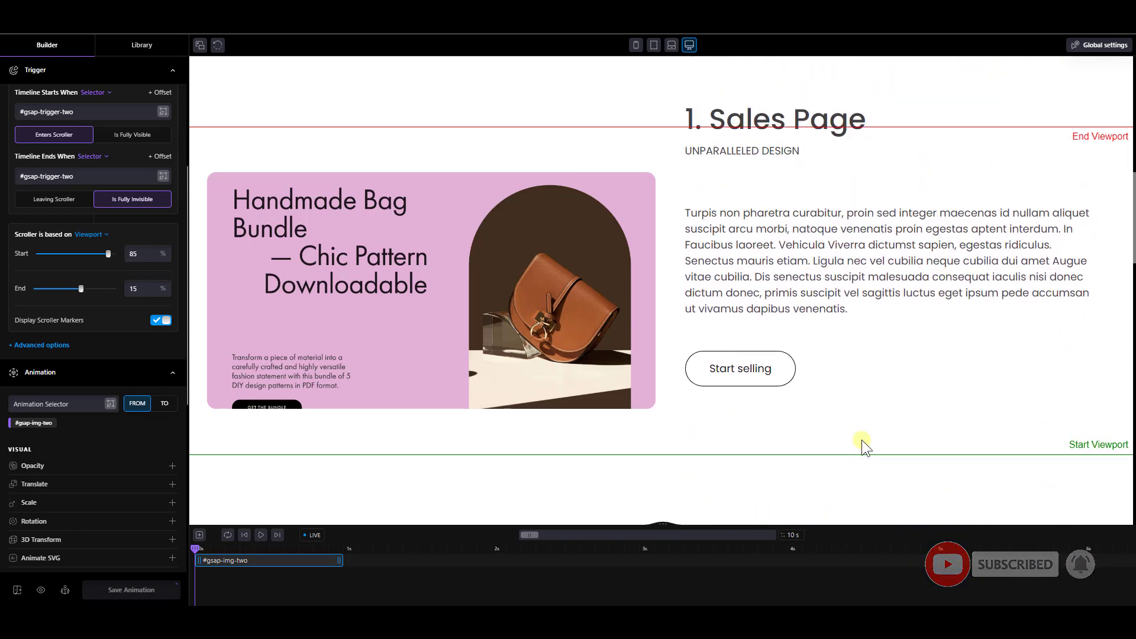
pyautogui.scroll(-3, 862, 439)
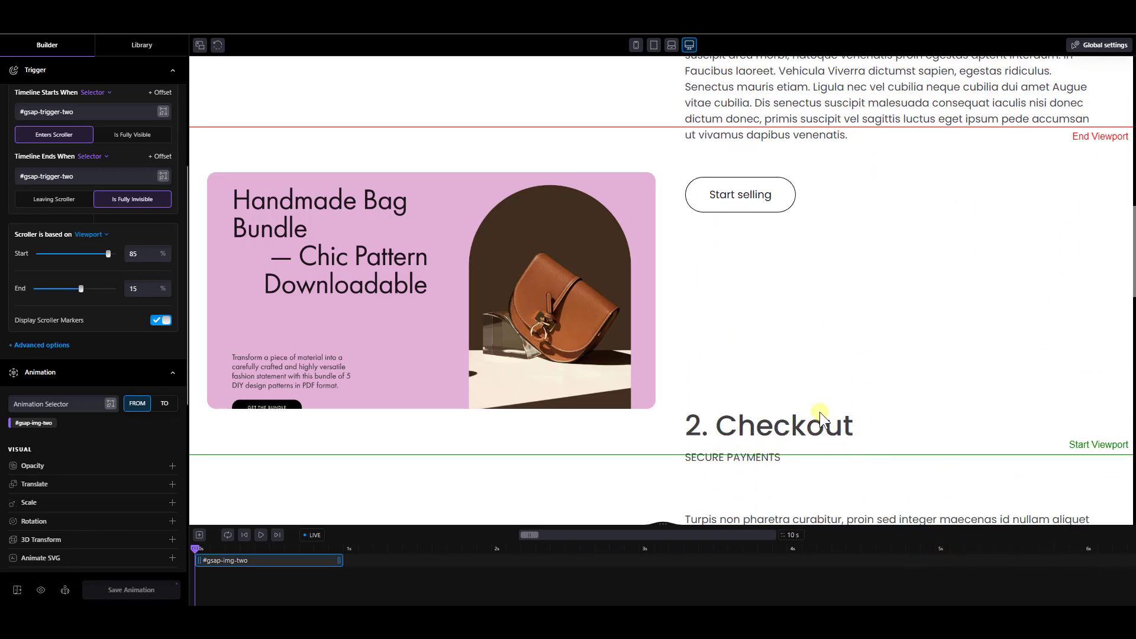
pyautogui.scroll(1, 819, 411)
pyautogui.scroll(-3, 820, 410)
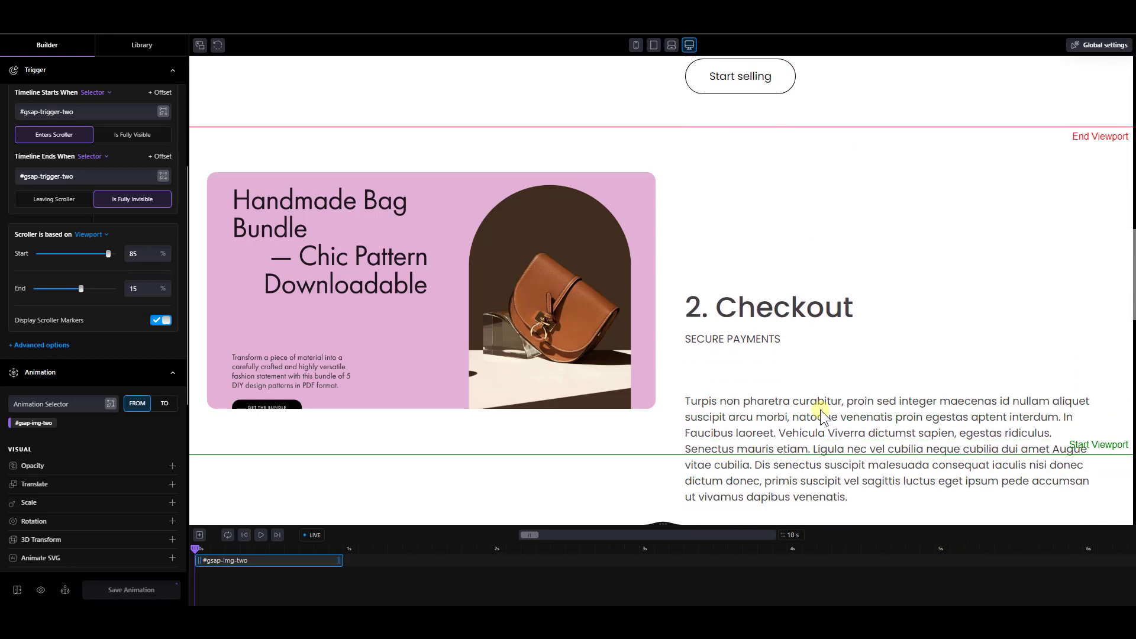
pyautogui.scroll(-3, 820, 410)
pyautogui.scroll(1, 811, 372)
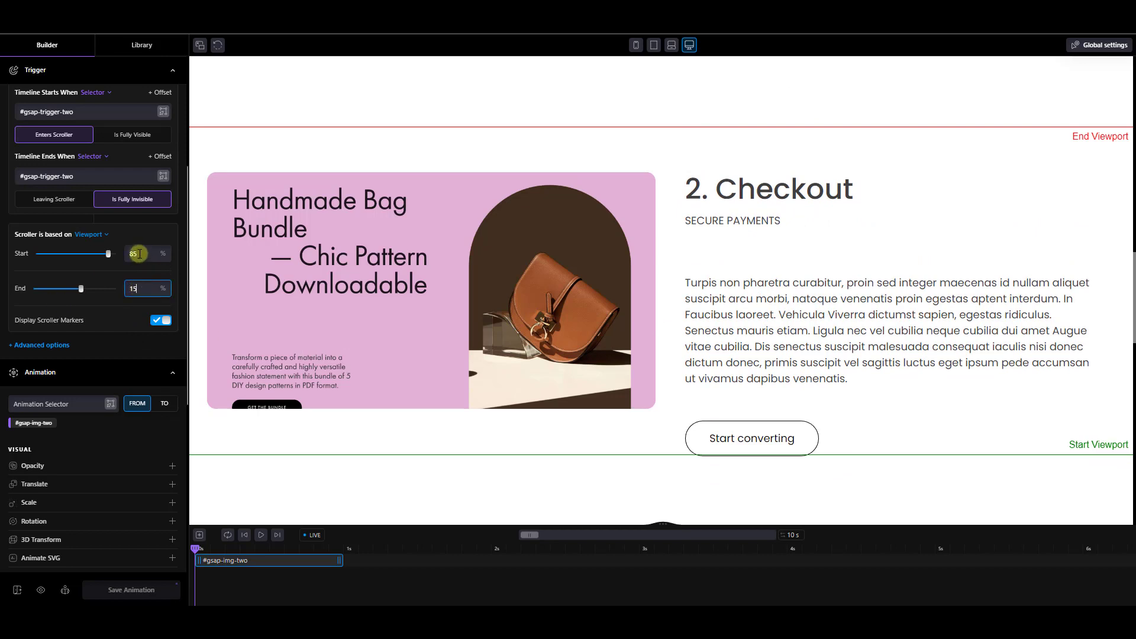
pyautogui.write('60')
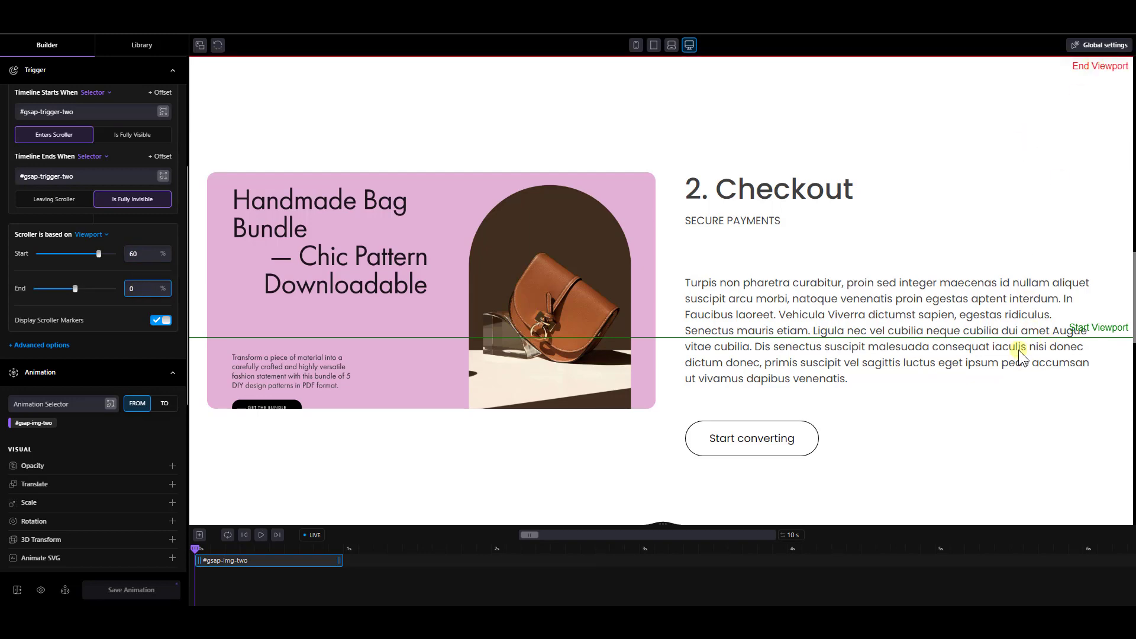
# Step: Examine where the "2. Checkout" block crosses the Start Viewport and End Viewport markers while scrolling
pyautogui.scroll(8, 1020, 349)
pyautogui.scroll(-5, 1021, 346)
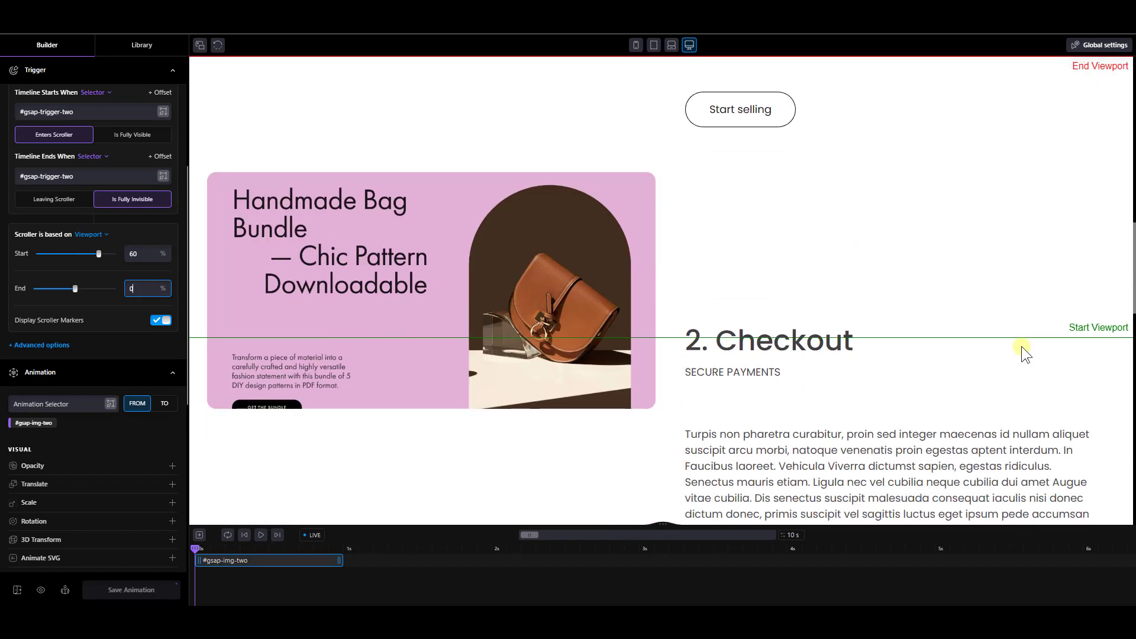
pyautogui.scroll(-4, 1022, 346)
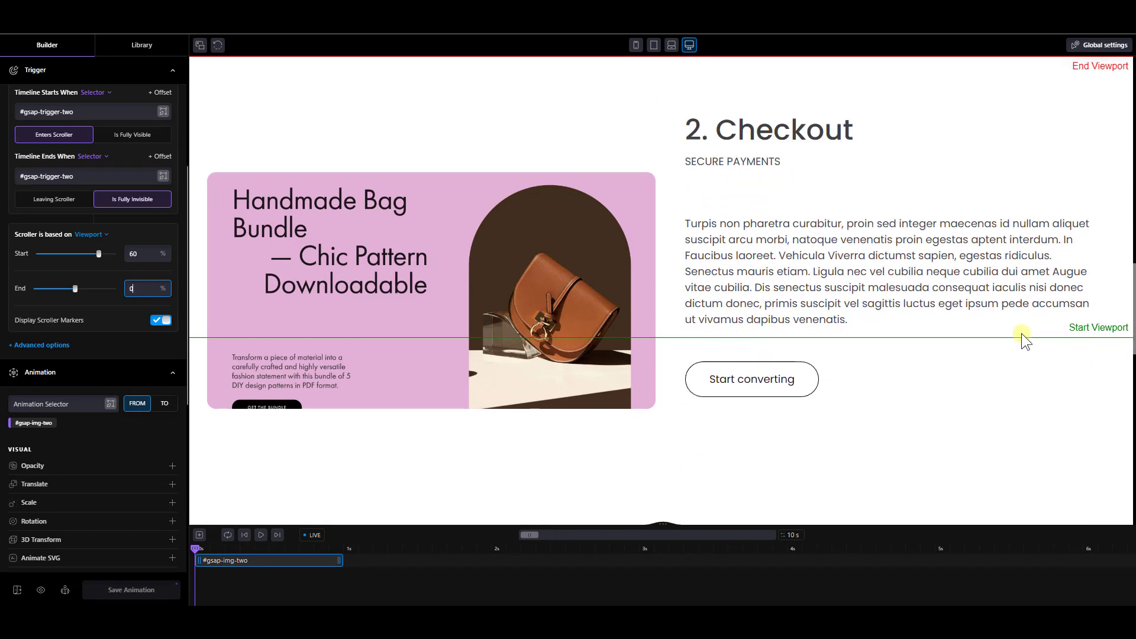
pyautogui.scroll(-1, 1021, 332)
pyautogui.scroll(3, 970, 328)
pyautogui.scroll(-3, 969, 328)
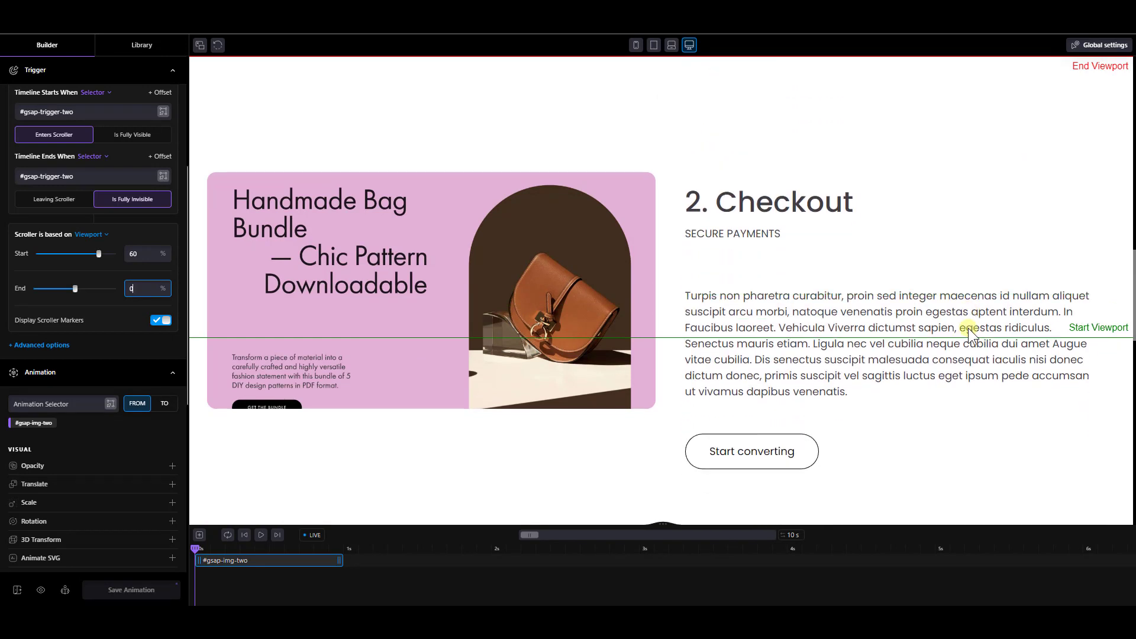
pyautogui.scroll(5, 971, 314)
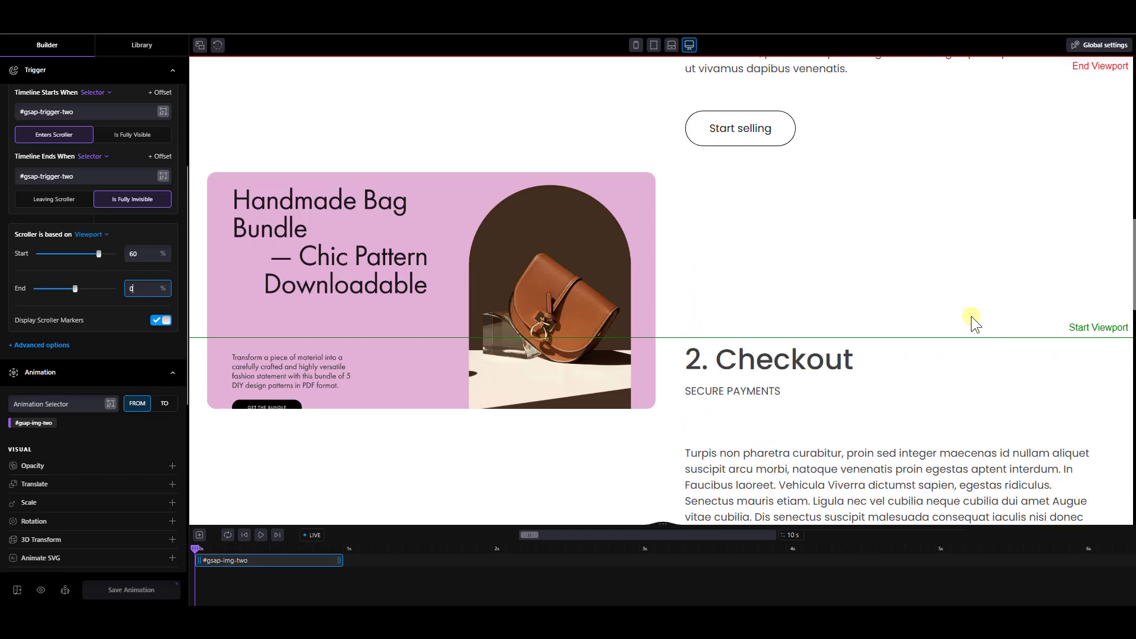
pyautogui.scroll(-3, 989, 253)
pyautogui.scroll(-3, 995, 201)
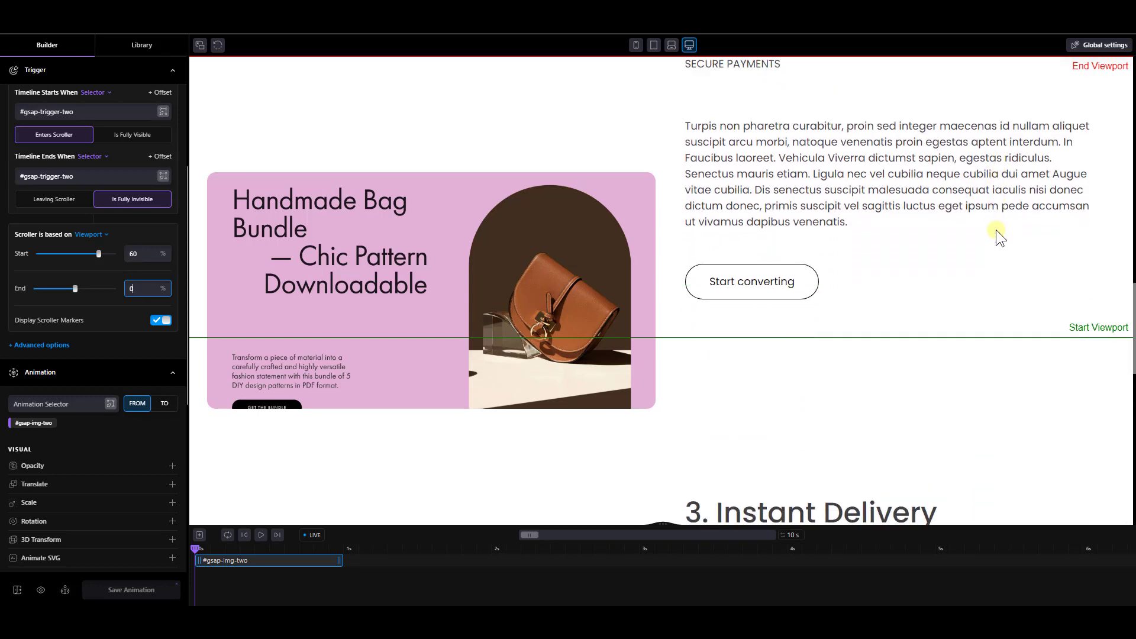
pyautogui.scroll(3, 996, 230)
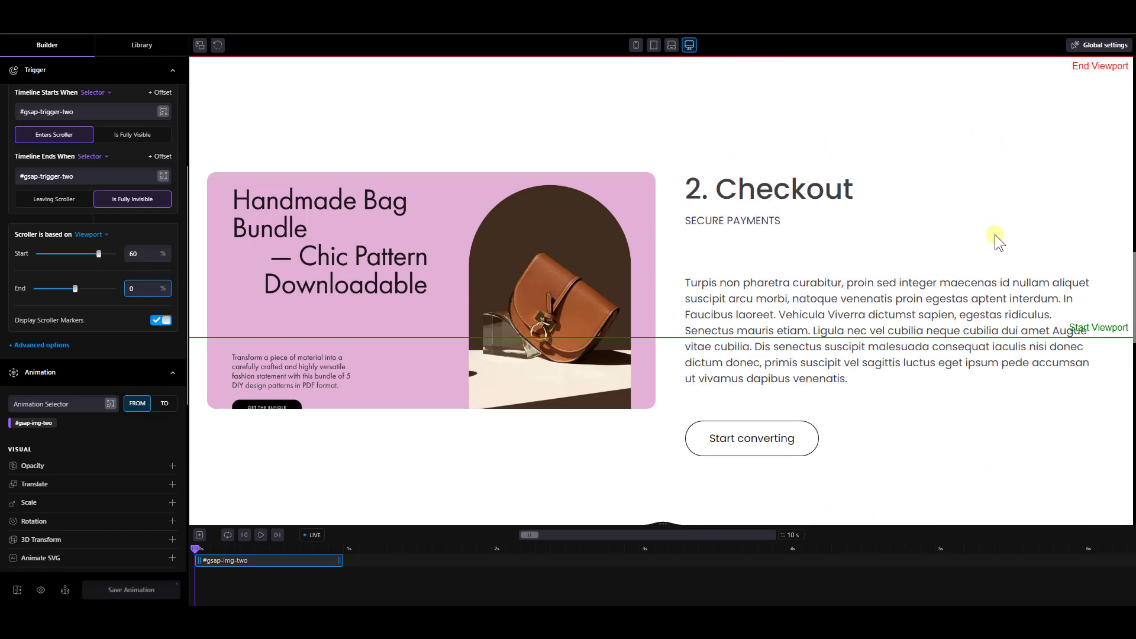
# Step: Make the timeline end when #gsap-trigger-two is Leaving Scroller and check the block's position against the markers
pyautogui.click(44, 208)
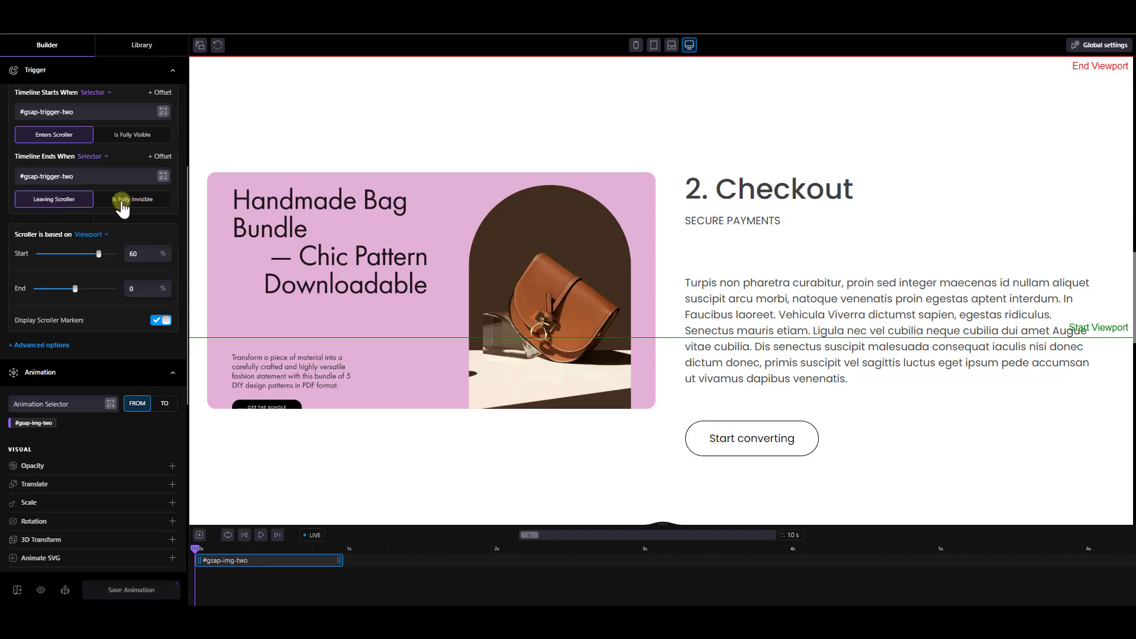
pyautogui.scroll(3, 879, 361)
pyautogui.scroll(-2, 880, 364)
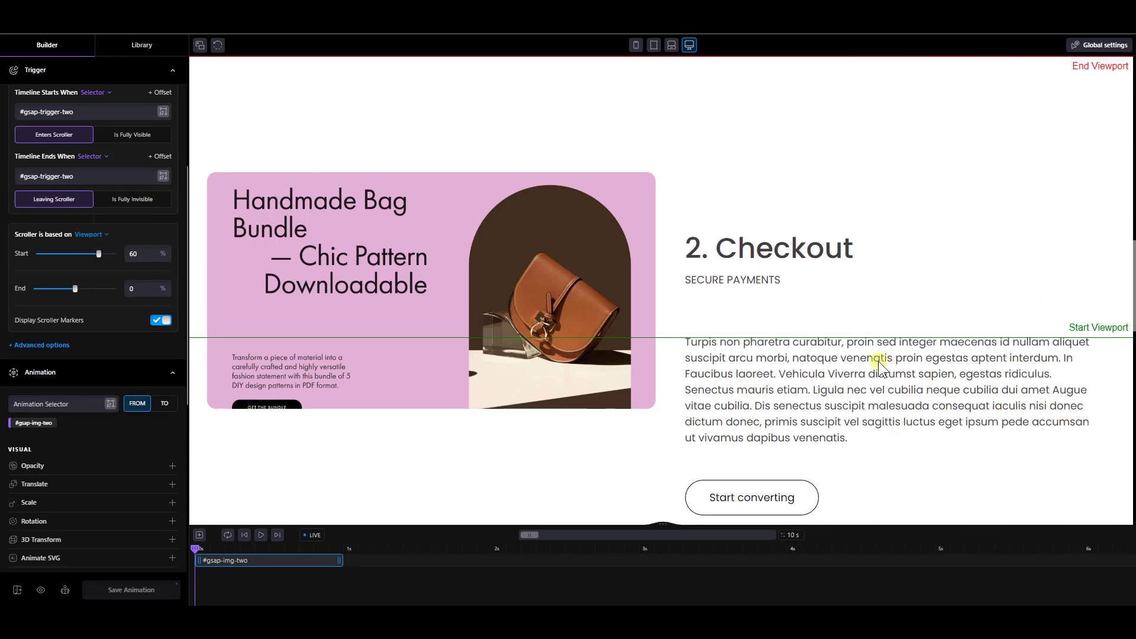
pyautogui.scroll(-1, 734, 336)
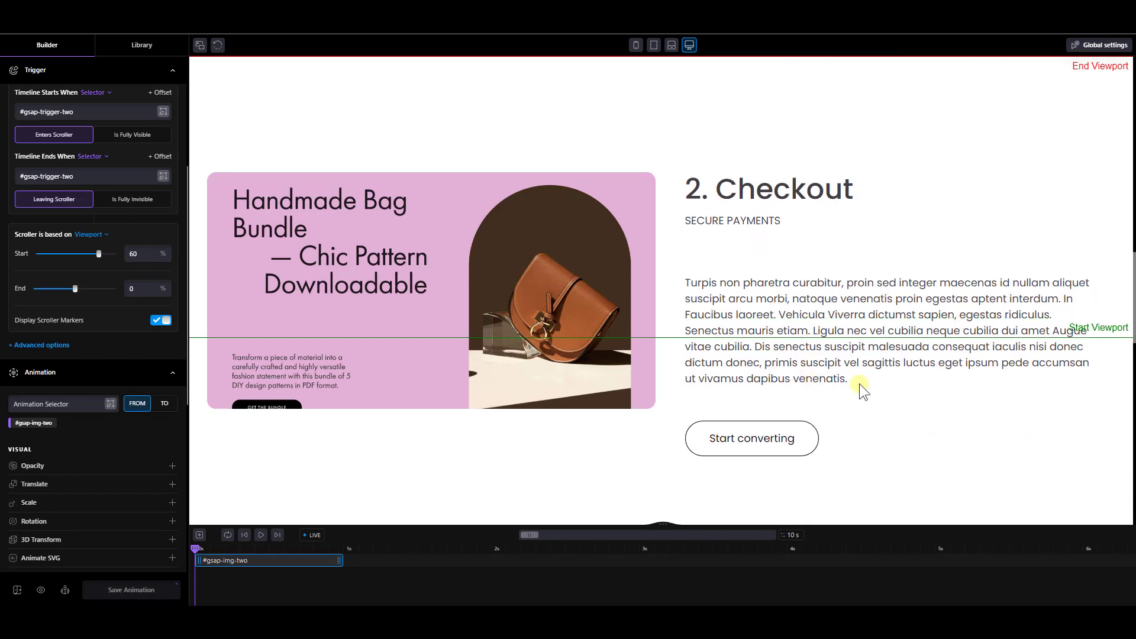
pyautogui.scroll(2, 859, 384)
pyautogui.scroll(-3, 865, 366)
pyautogui.scroll(1, 865, 366)
# Step: Add an opacity of 1 as a TO property, not a FROM property, for the #gsap-img-two animation
pyautogui.click(172, 465)
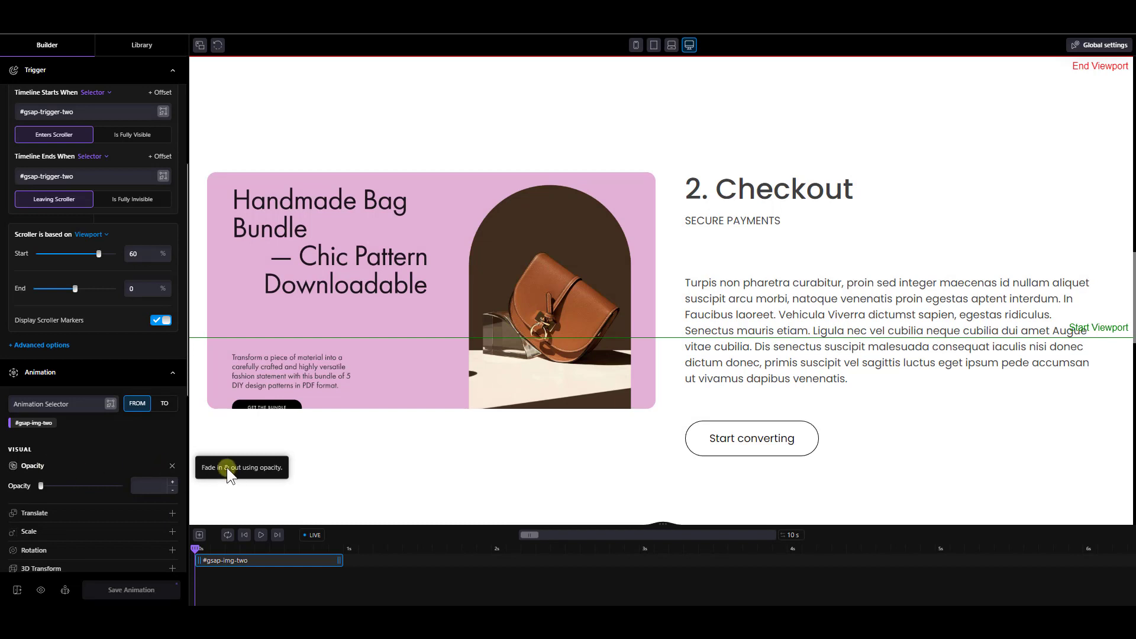
pyautogui.click(171, 466)
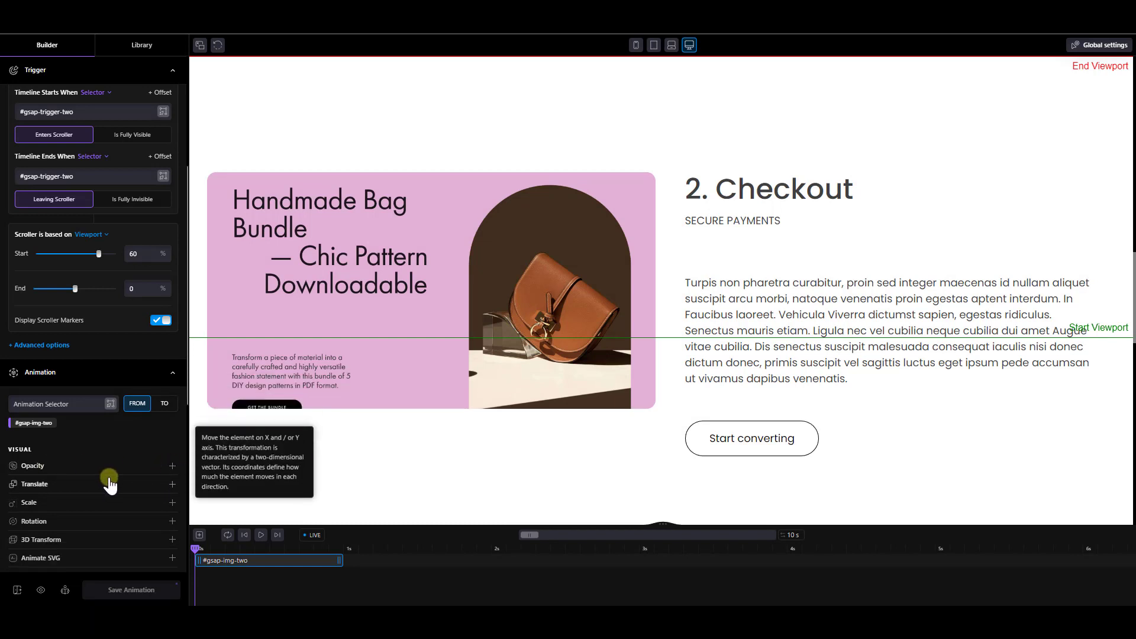
pyautogui.click(164, 404)
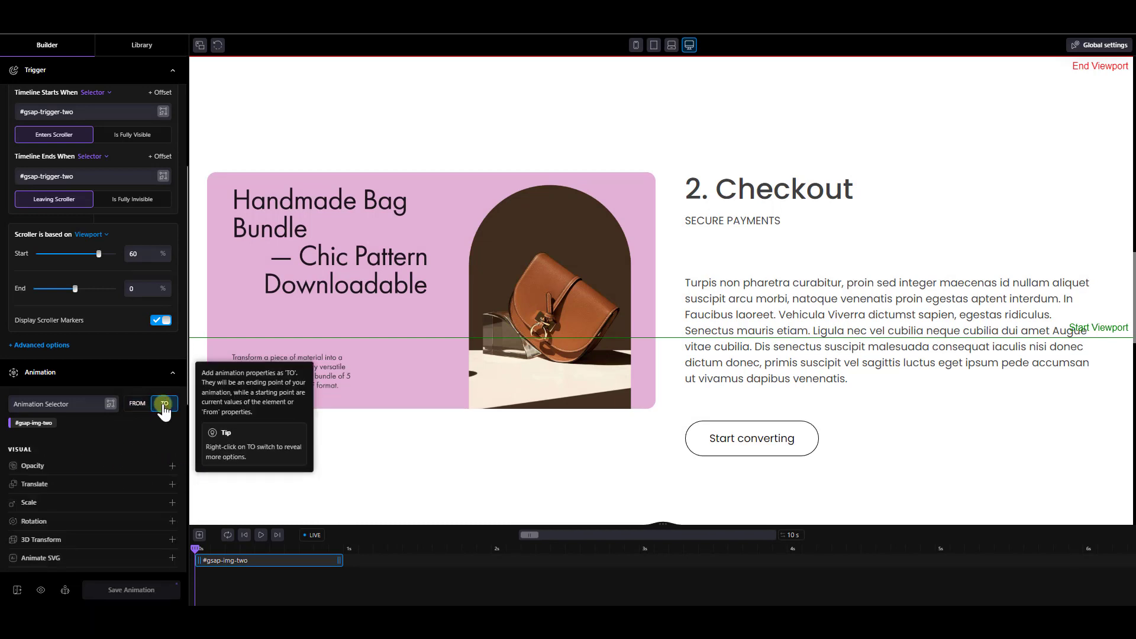
pyautogui.click(172, 466)
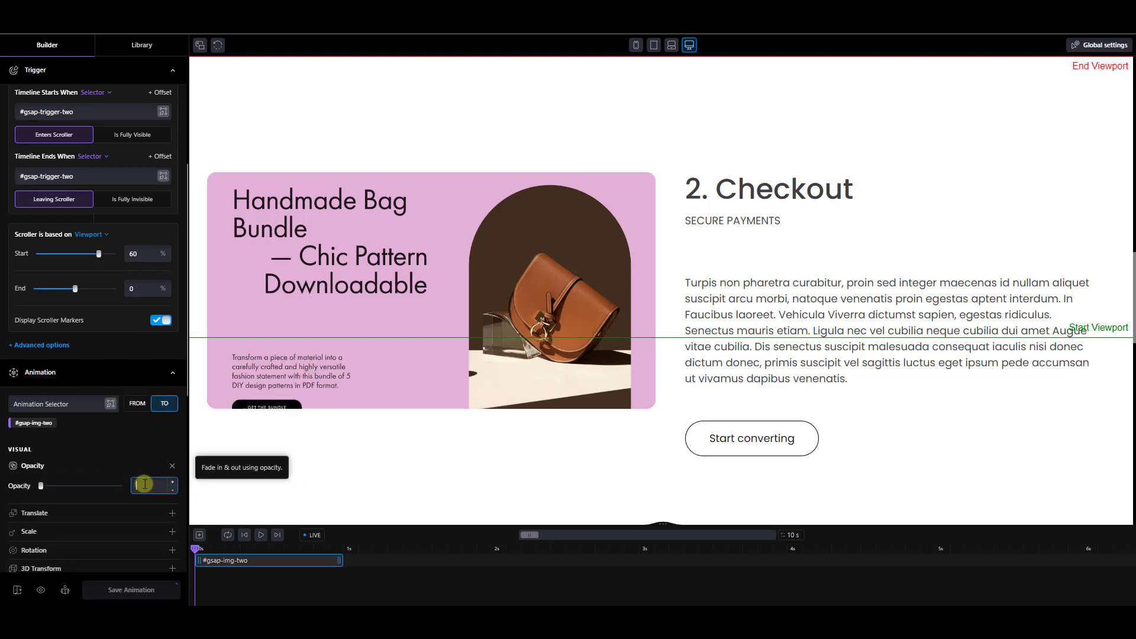
# Step: Preview the second image's fade between the Sales Page and Checkout blocks, and save the animation
pyautogui.scroll(7, 974, 340)
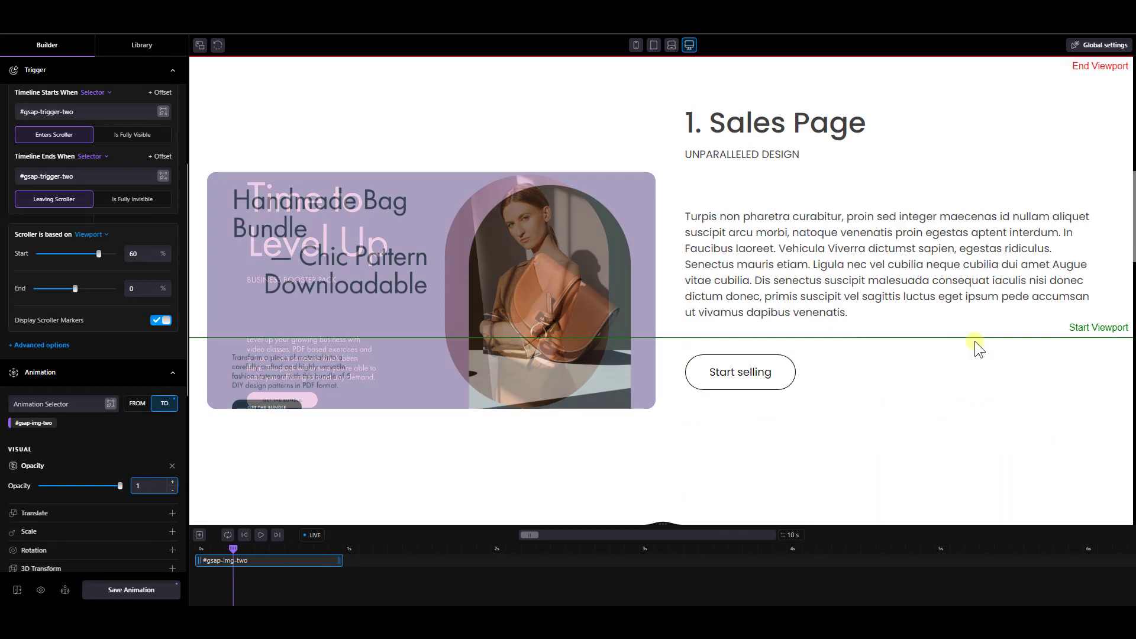
pyautogui.scroll(-1, 974, 341)
pyautogui.scroll(-6, 974, 341)
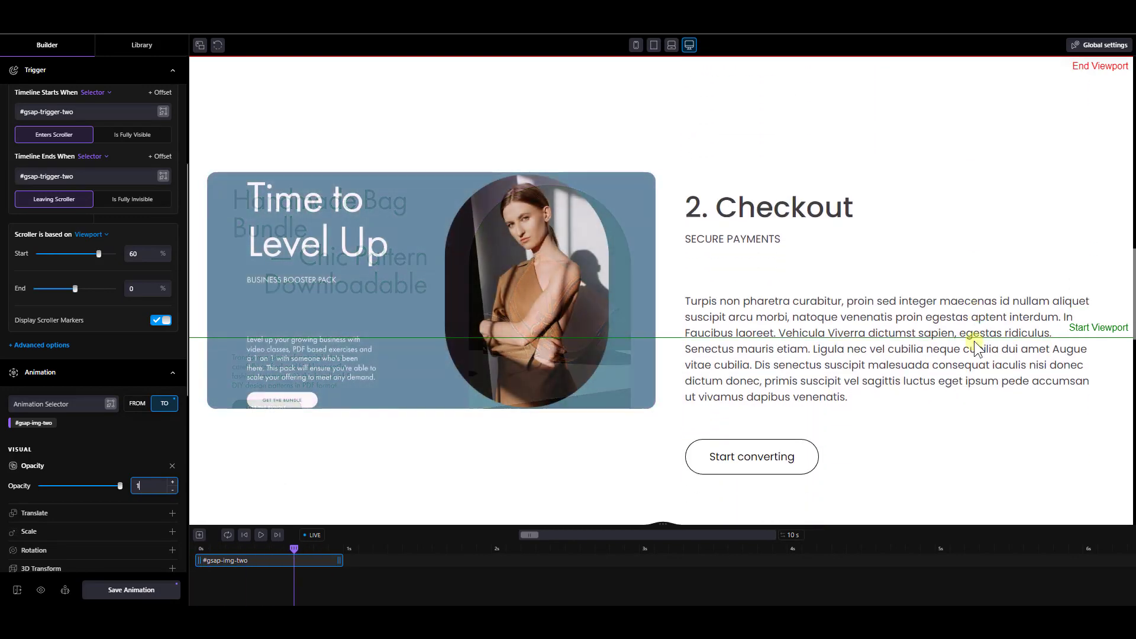
pyautogui.scroll(5, 974, 341)
pyautogui.scroll(-4, 974, 341)
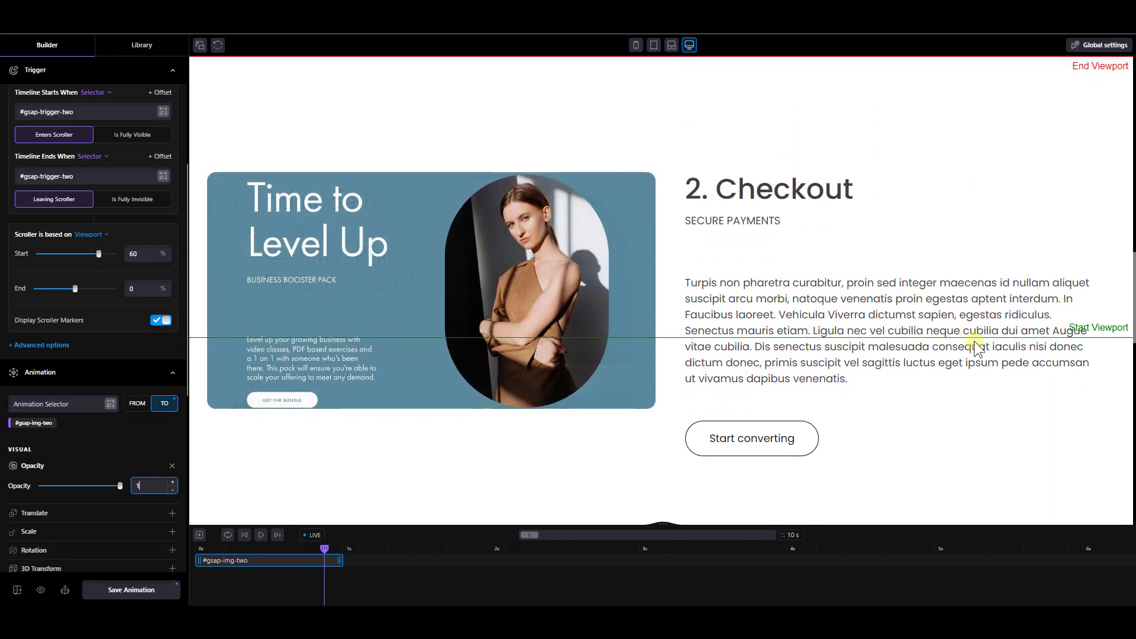
pyautogui.click(151, 589)
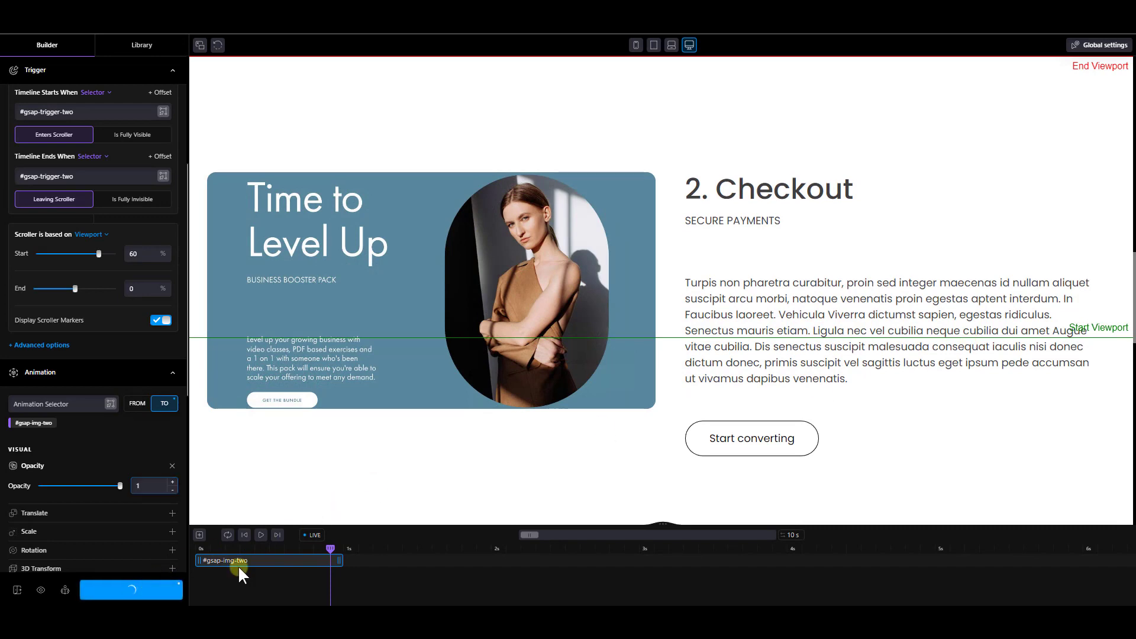
# Step: Examine how the first two images cross-fade as the page moves back and forth around the Checkout block
pyautogui.scroll(5, 961, 347)
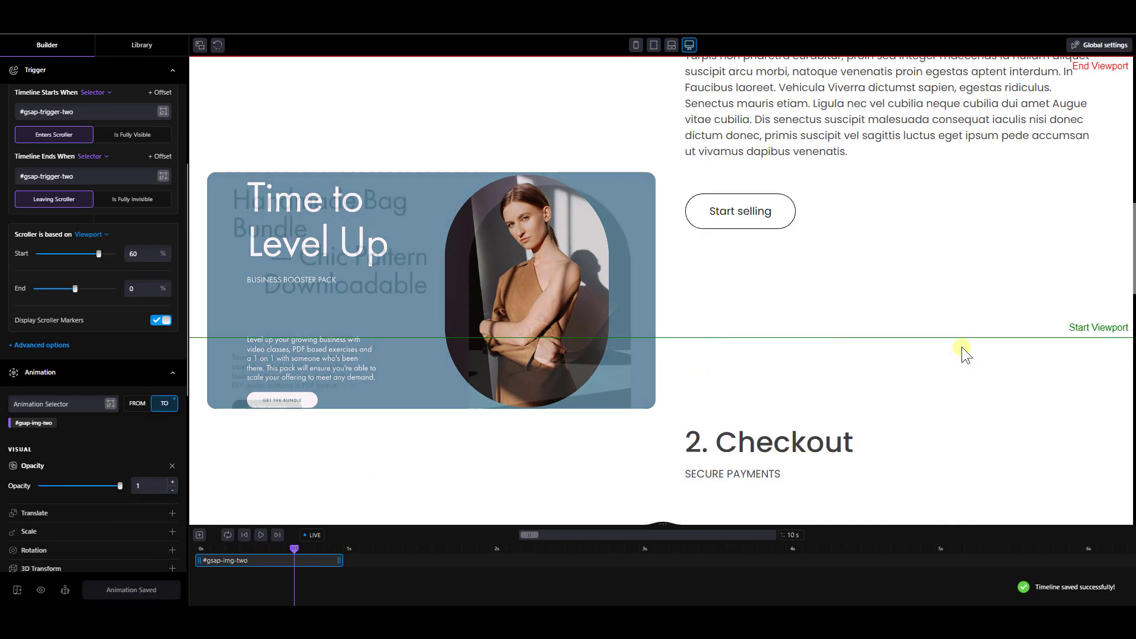
pyautogui.scroll(-5, 961, 347)
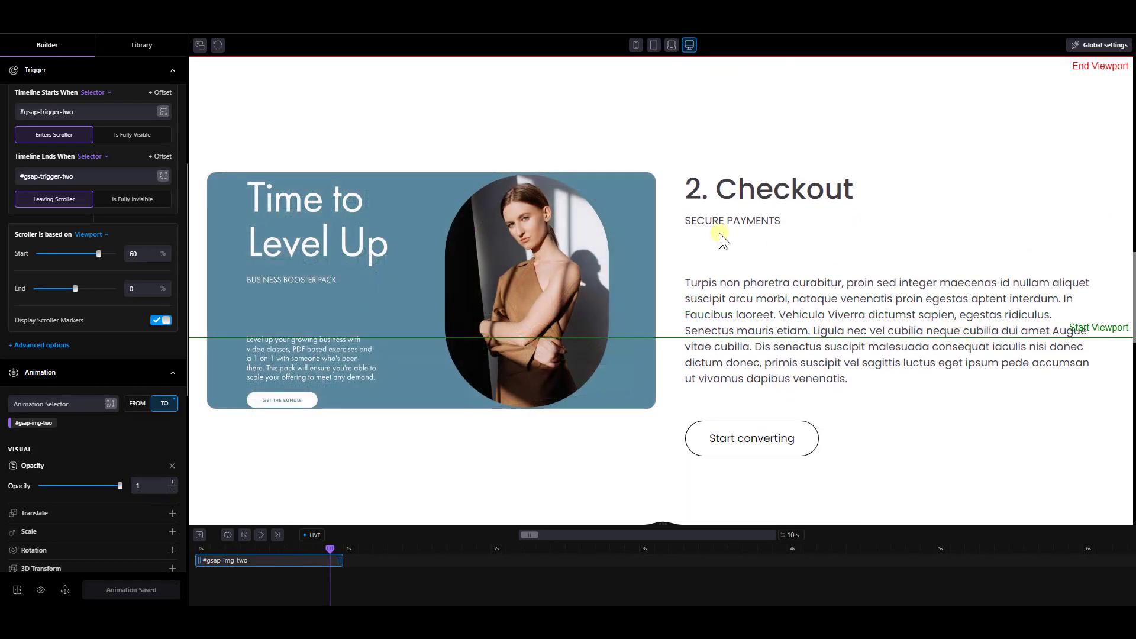
pyautogui.scroll(4, 787, 251)
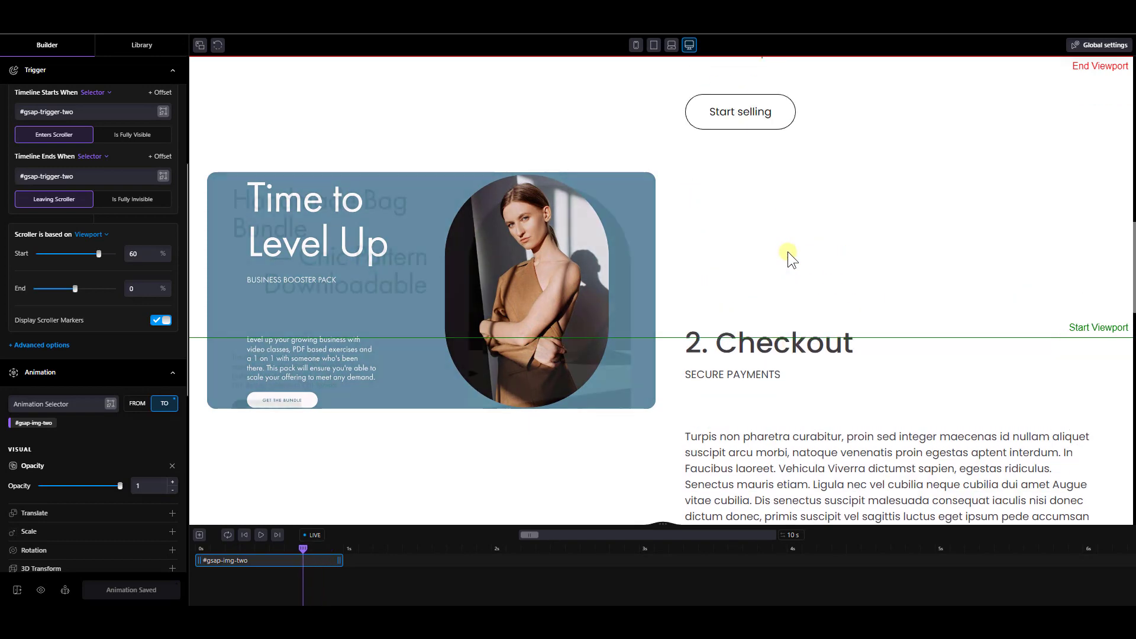
pyautogui.scroll(-3, 787, 254)
pyautogui.scroll(3, 784, 266)
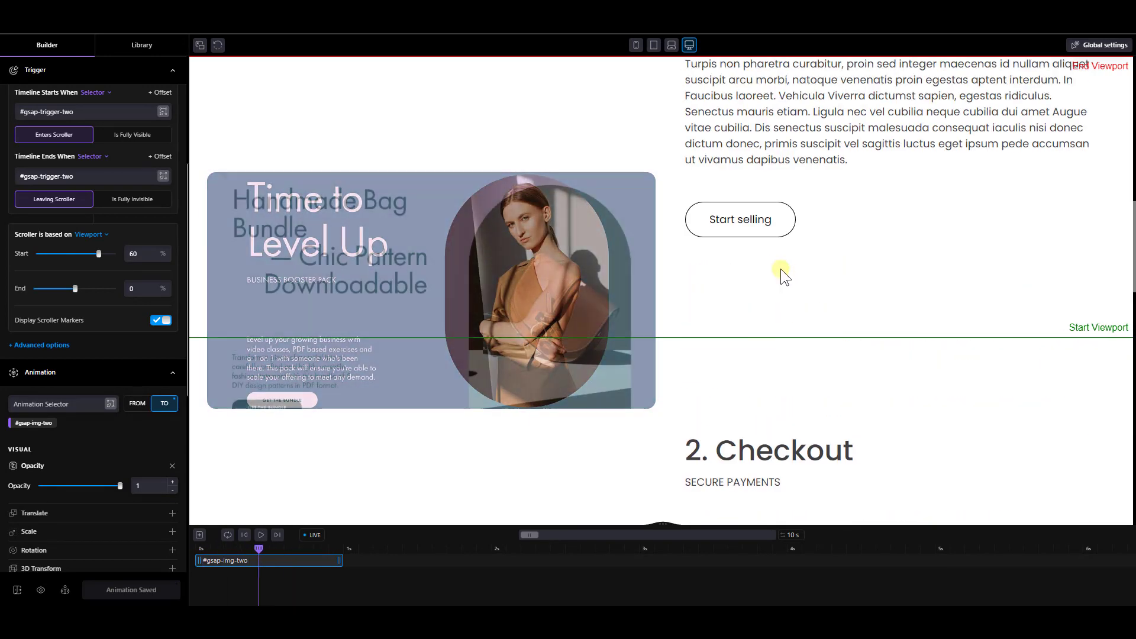
pyautogui.scroll(-2, 780, 269)
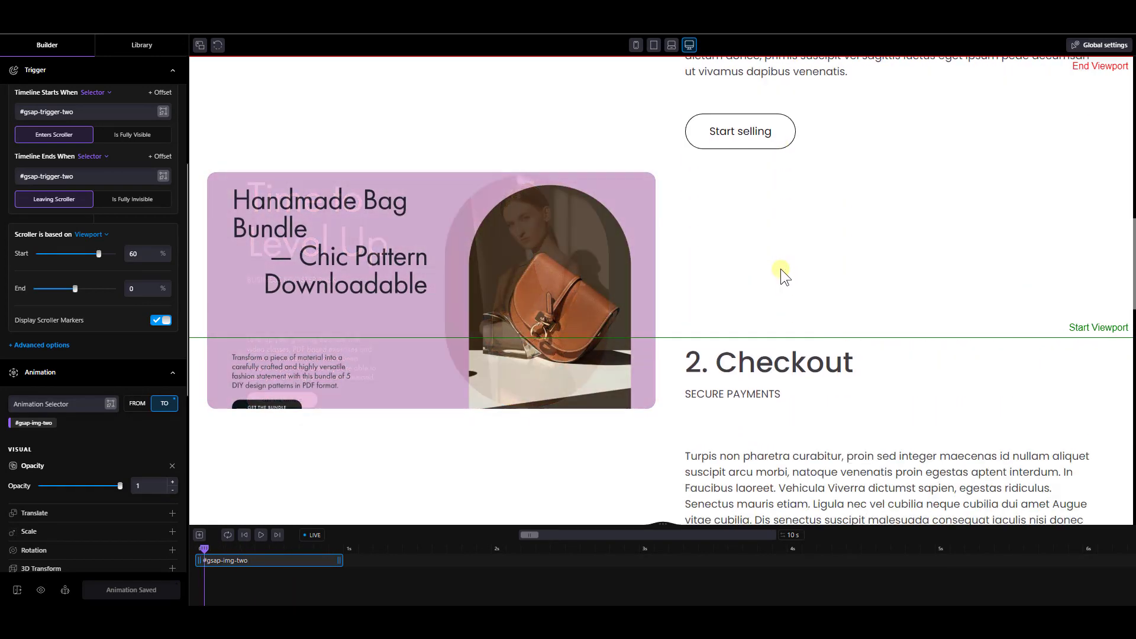
pyautogui.scroll(3, 782, 276)
pyautogui.scroll(-2, 786, 282)
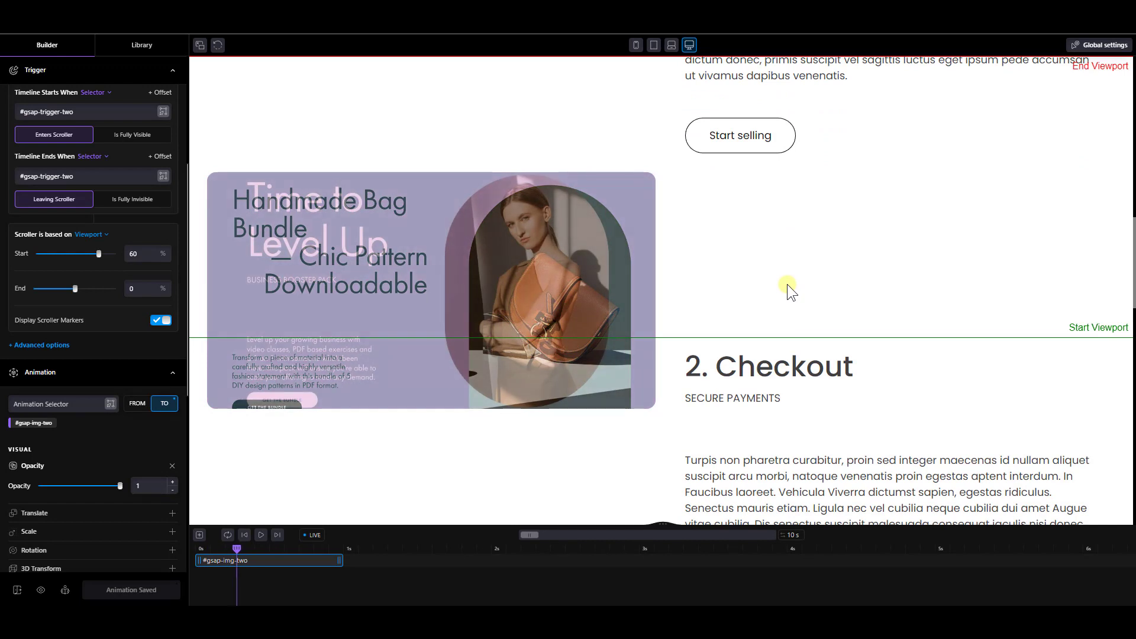
# Step: Add a second animation to the timeline and target #gsap-trigger-two, picked from the "2. Checkout" content wrap
pyautogui.click(199, 536)
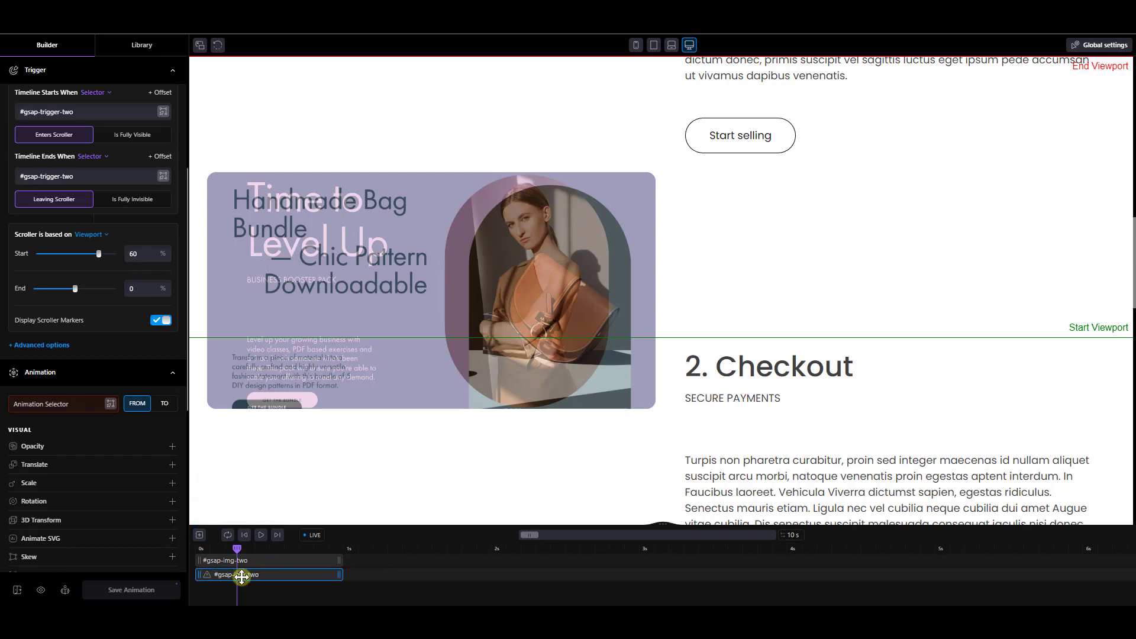
pyautogui.scroll(1, 722, 352)
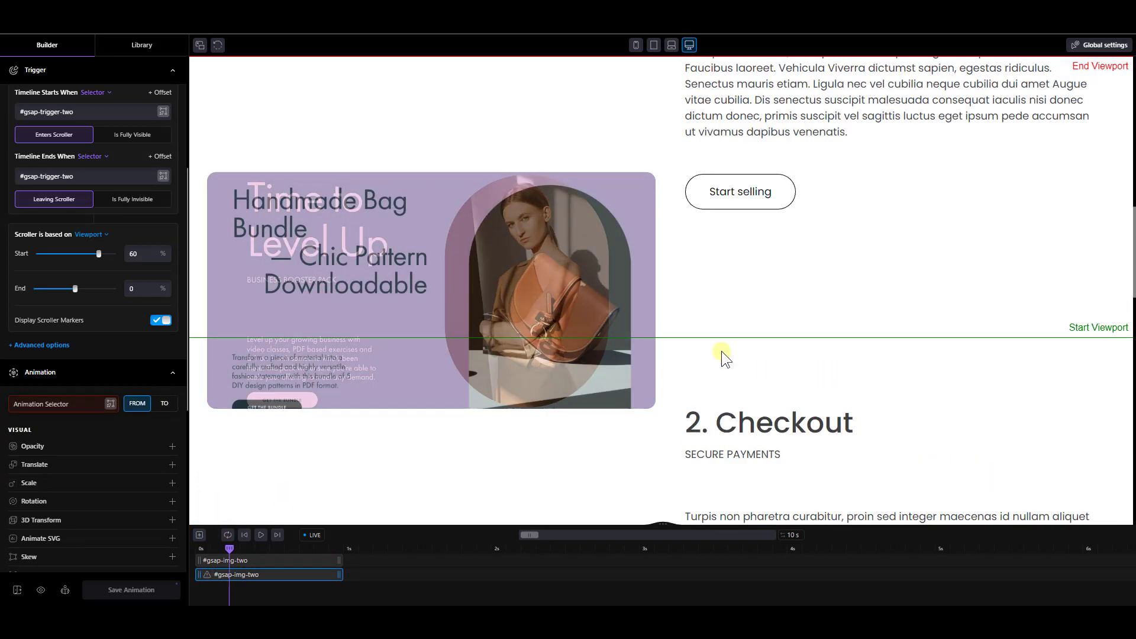
pyautogui.scroll(-3, 722, 350)
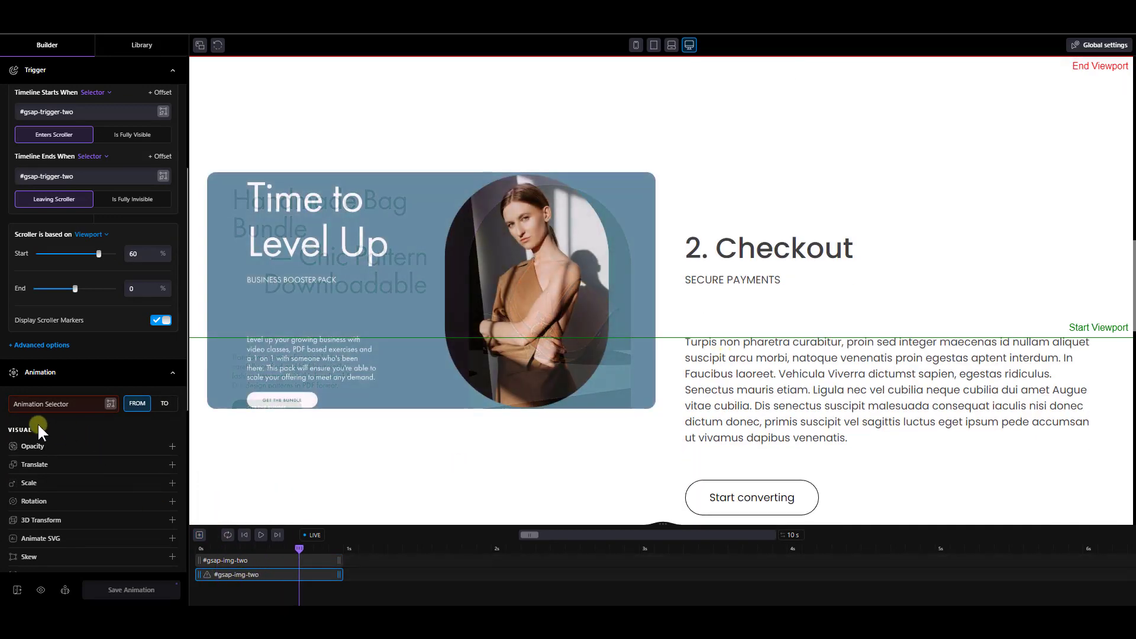
pyautogui.click(109, 405)
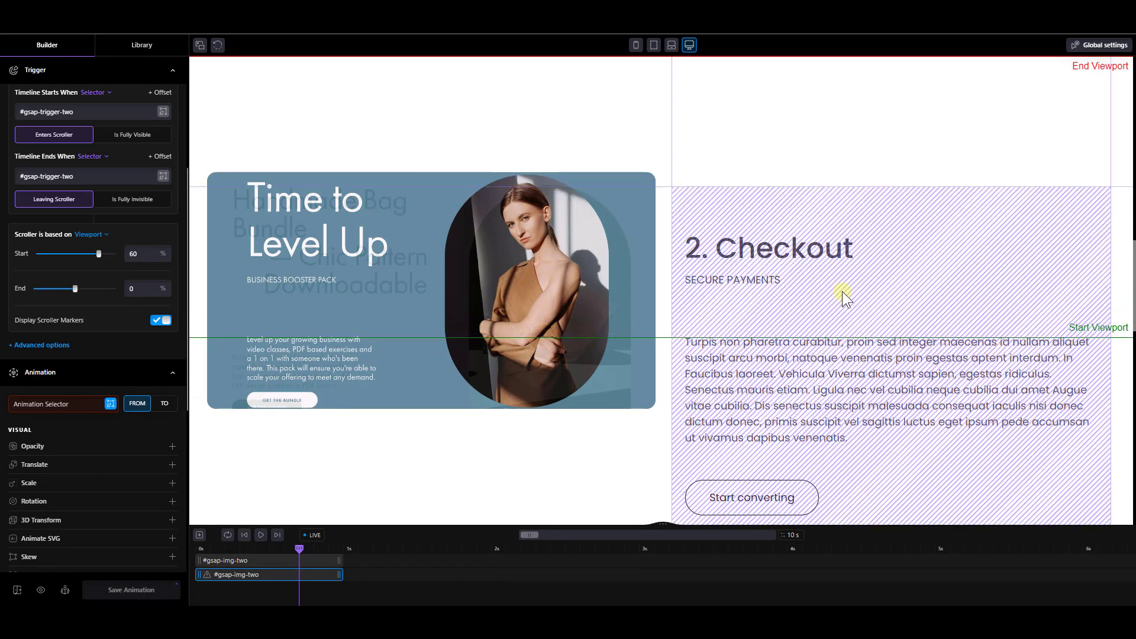
pyautogui.click(852, 282)
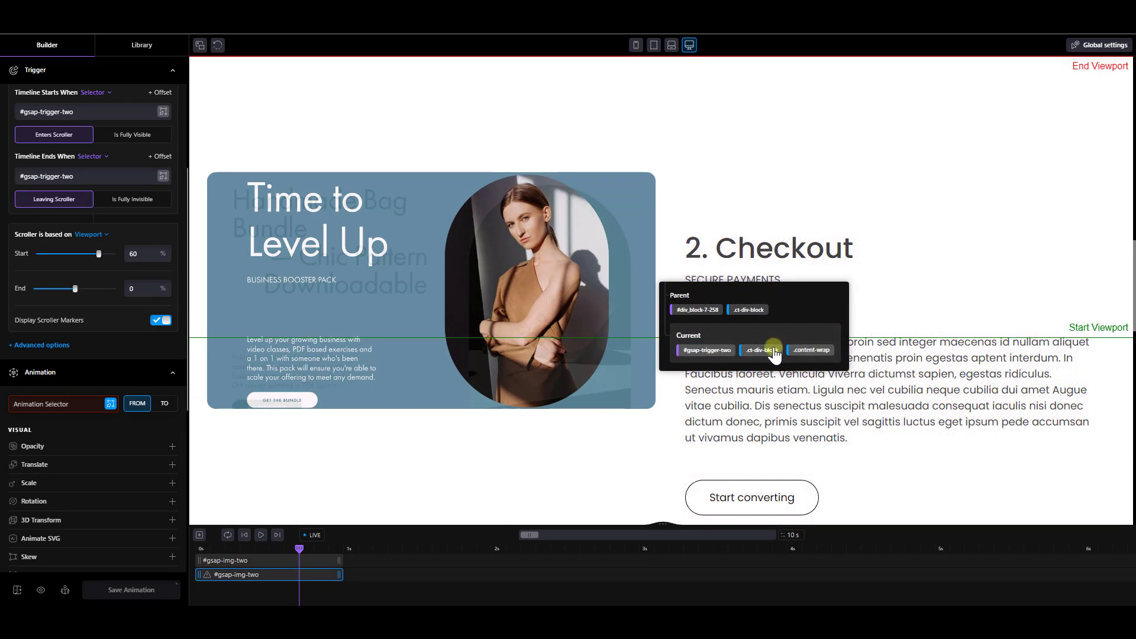
pyautogui.click(717, 351)
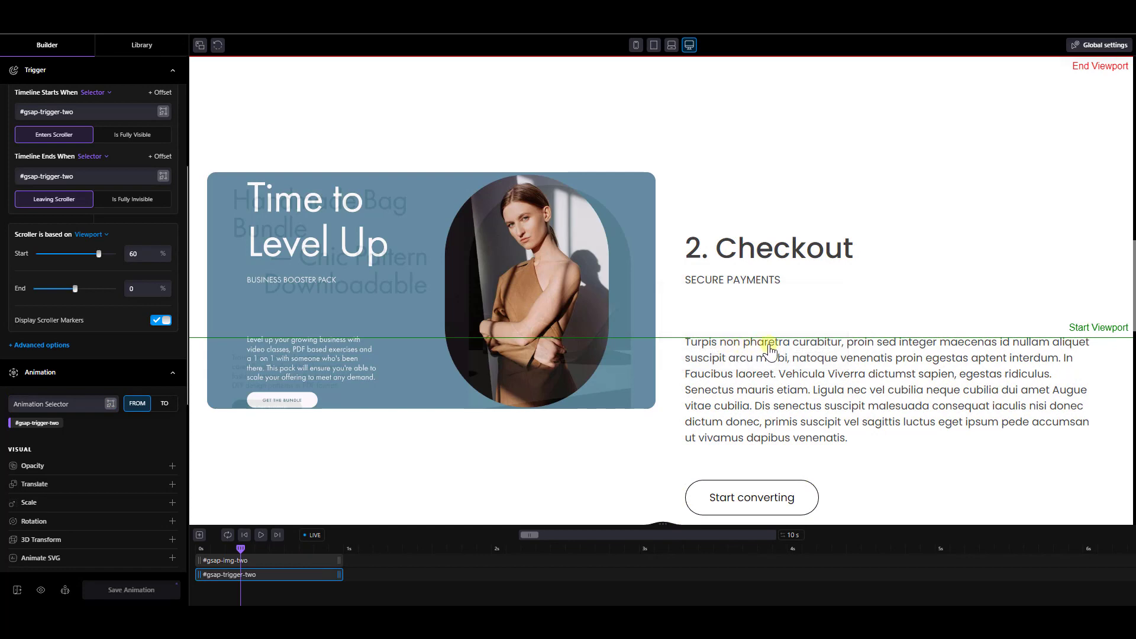
pyautogui.scroll(3, 106, 233)
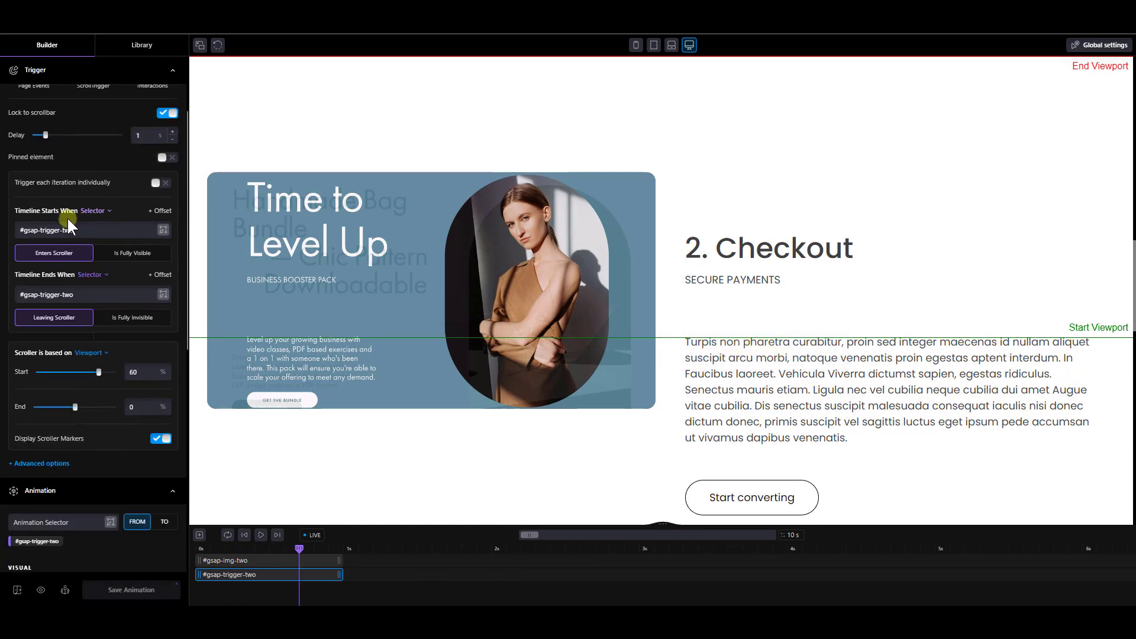
# Step: Add a FROM opacity of 0 to the #gsap-trigger-two animation so the Checkout text fades in
pyautogui.scroll(-3, 179, 251)
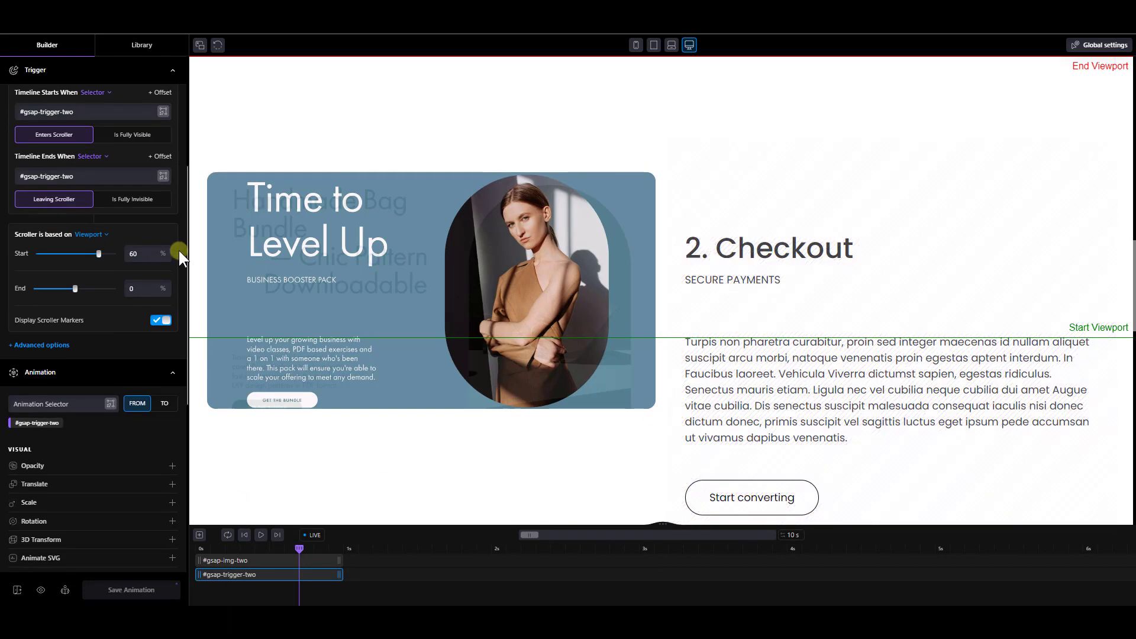
pyautogui.scroll(3, 796, 406)
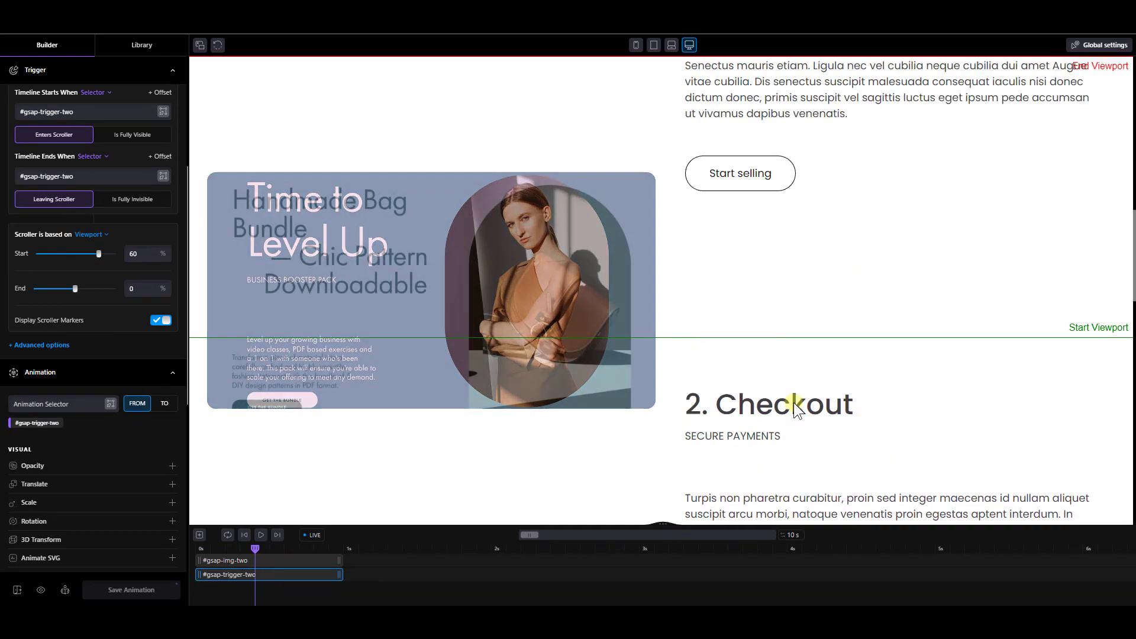
pyautogui.scroll(-2, 793, 402)
pyautogui.scroll(2, 794, 402)
pyautogui.scroll(-1, 793, 402)
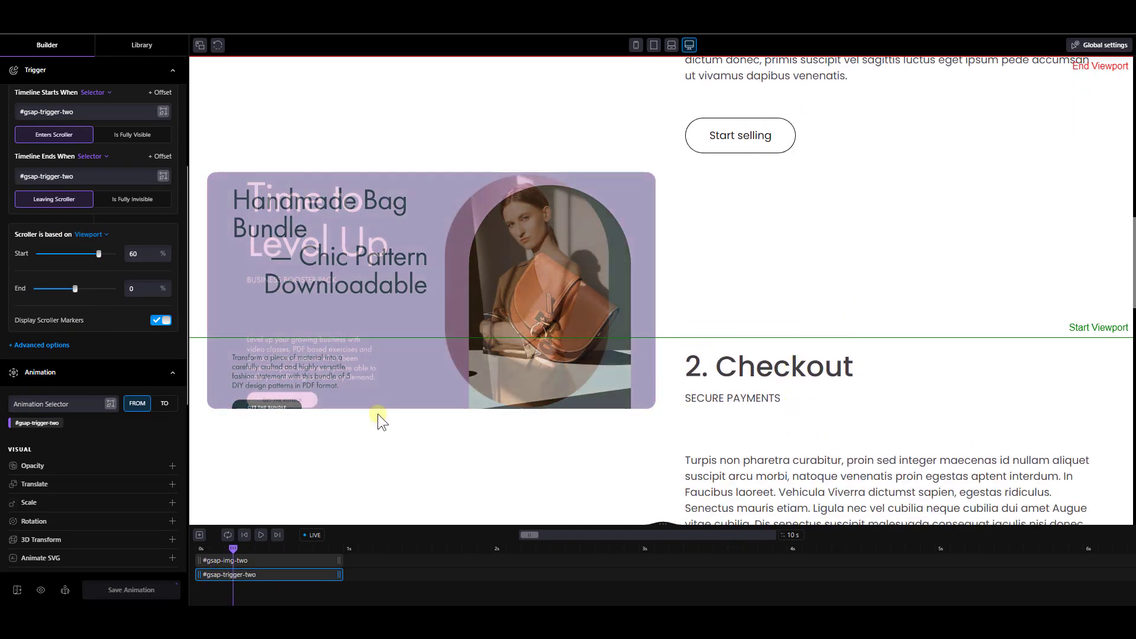
pyautogui.click(170, 466)
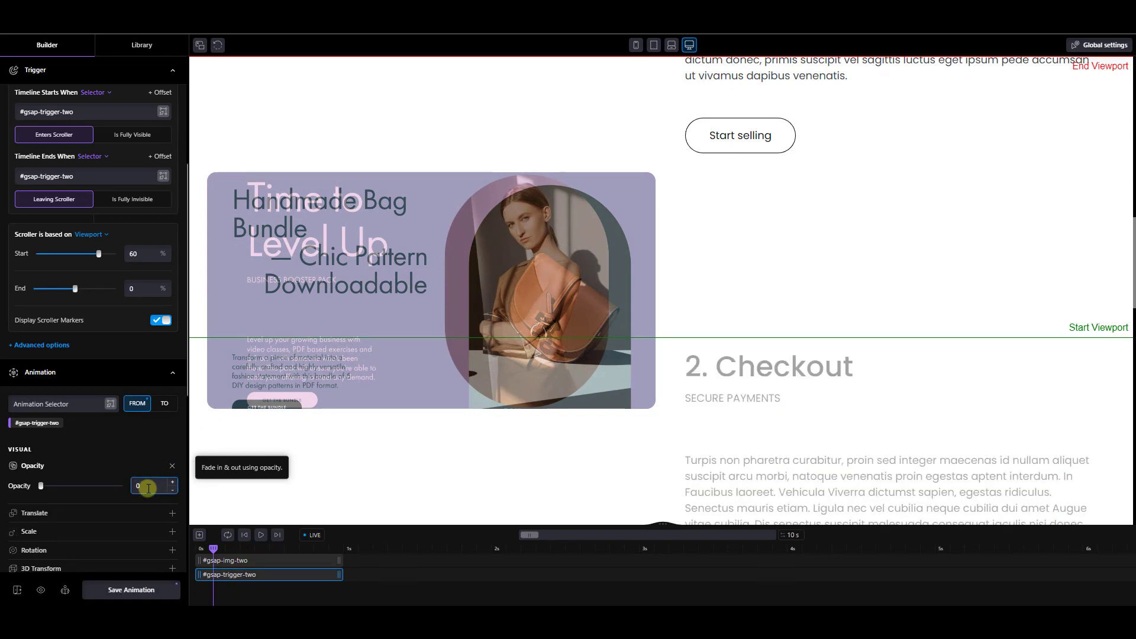
# Step: Preview the Checkout image and text fading in together while moving between the blocks, and save the animation
pyautogui.scroll(3, 740, 342)
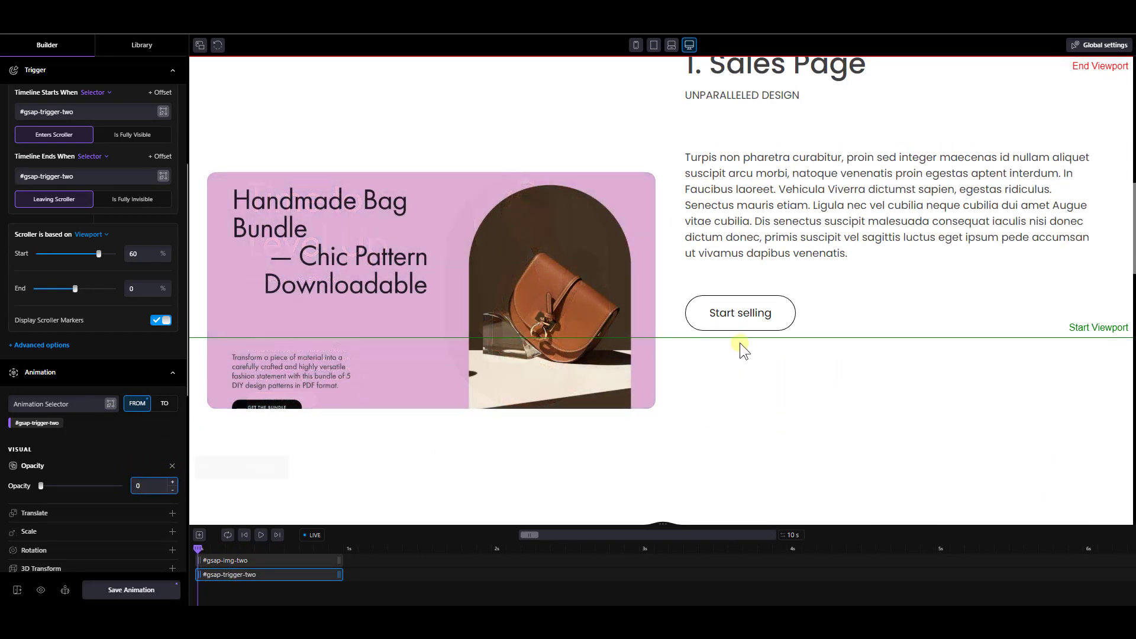
pyautogui.scroll(-5, 740, 342)
pyautogui.scroll(4, 739, 342)
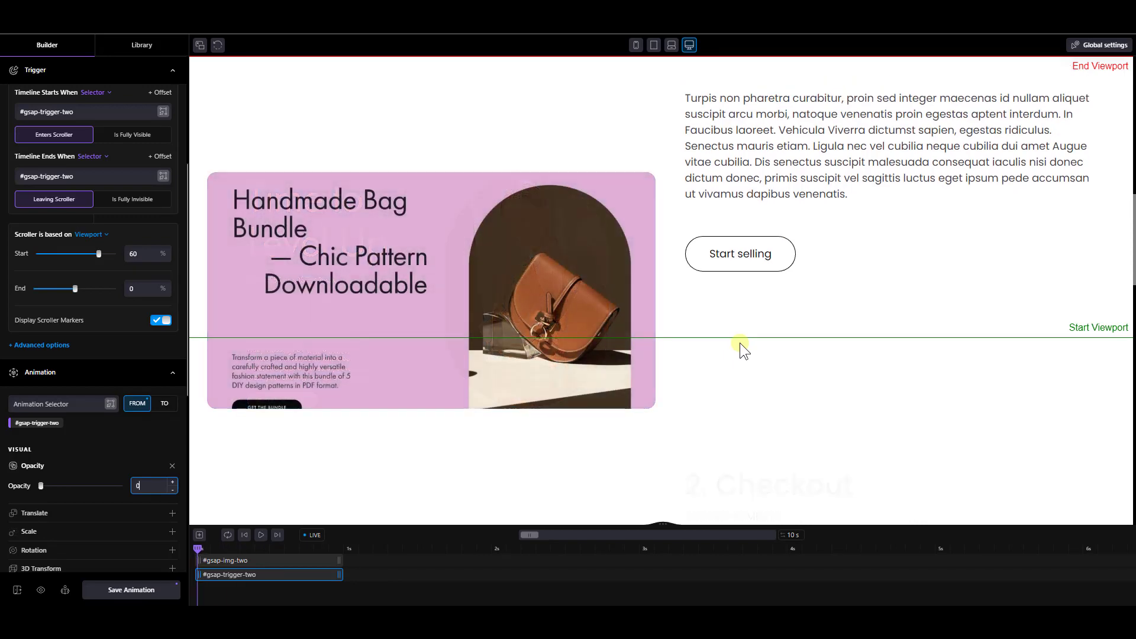
pyautogui.scroll(-4, 739, 343)
pyautogui.scroll(4, 740, 343)
pyautogui.scroll(-5, 740, 342)
pyautogui.scroll(-3, 740, 343)
pyautogui.scroll(2, 740, 343)
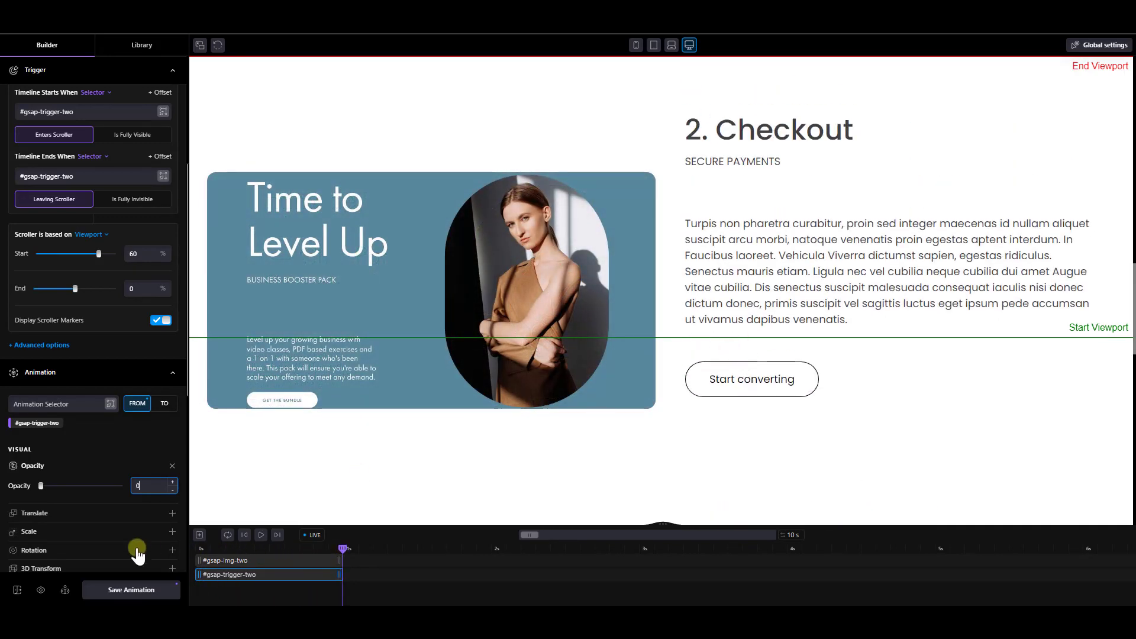
pyautogui.click(118, 592)
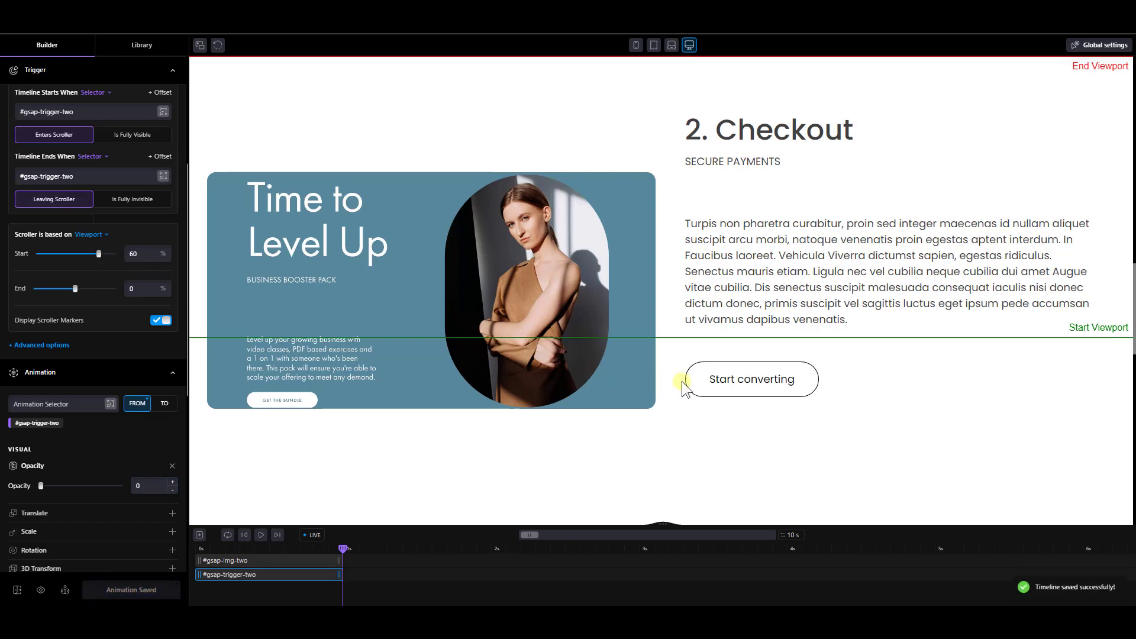
# Step: Bring the "3. Instant Delivery" block into view and duplicate the "fade in second image and text" timeline
pyautogui.scroll(-5, 682, 385)
pyautogui.scroll(-2, 683, 382)
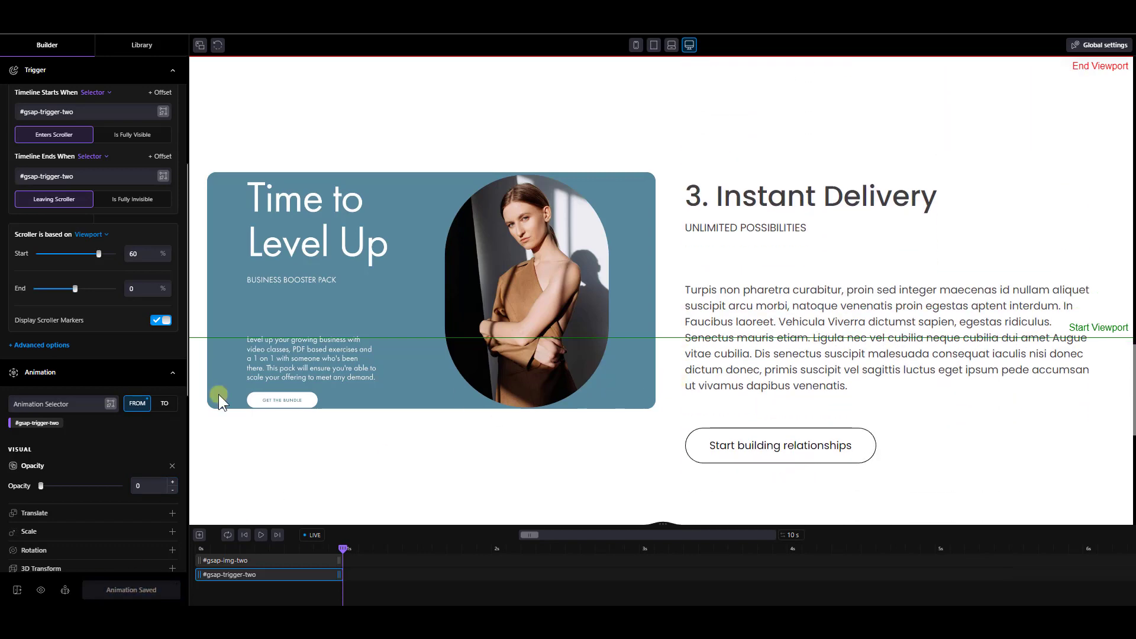
pyautogui.scroll(4, 88, 352)
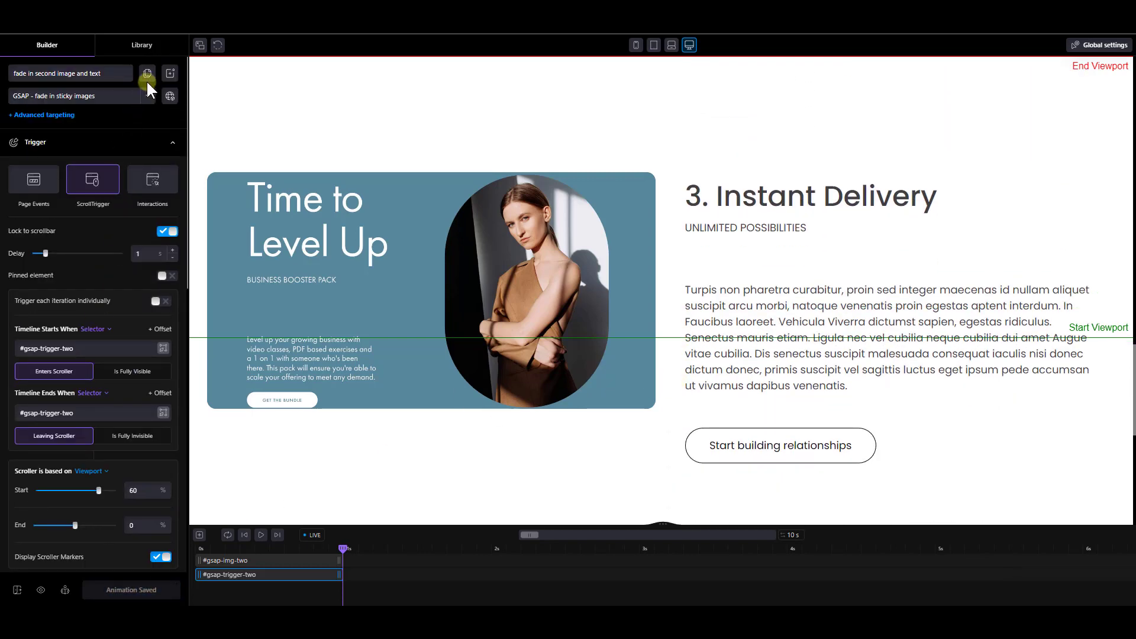
pyautogui.click(148, 73)
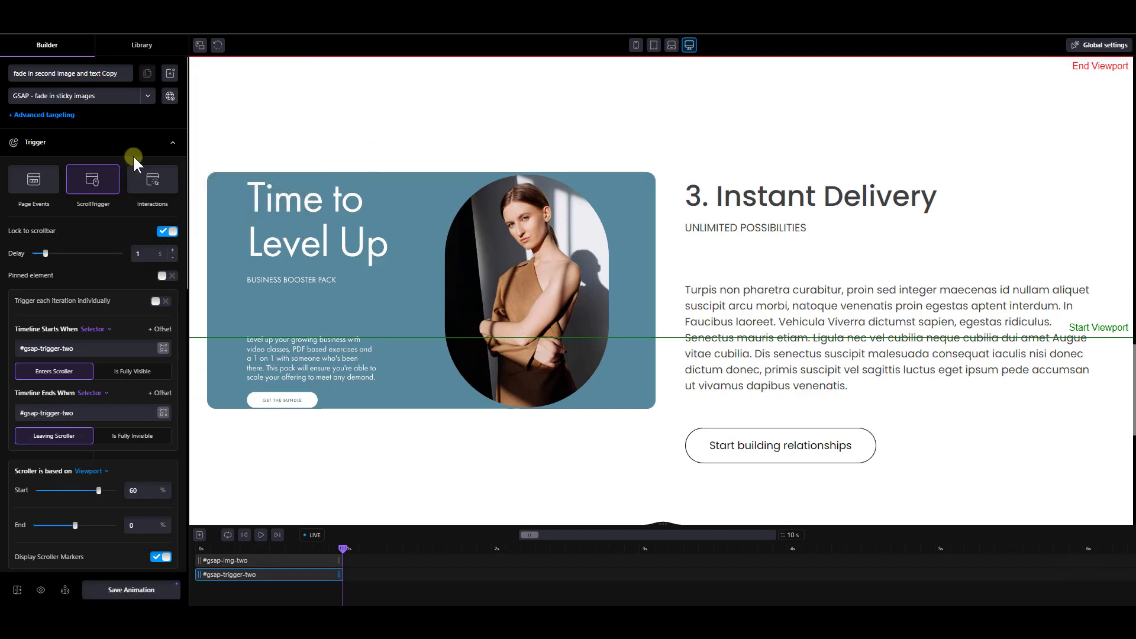
# Step: Rename the duplicated timeline as "fade in third image and text"
pyautogui.click(112, 73)
pyautogui.press('BackSpace')
pyautogui.press('BackSpace')
pyautogui.press('BackSpace')
pyautogui.press('BackSpace')
pyautogui.press('BackSpace')
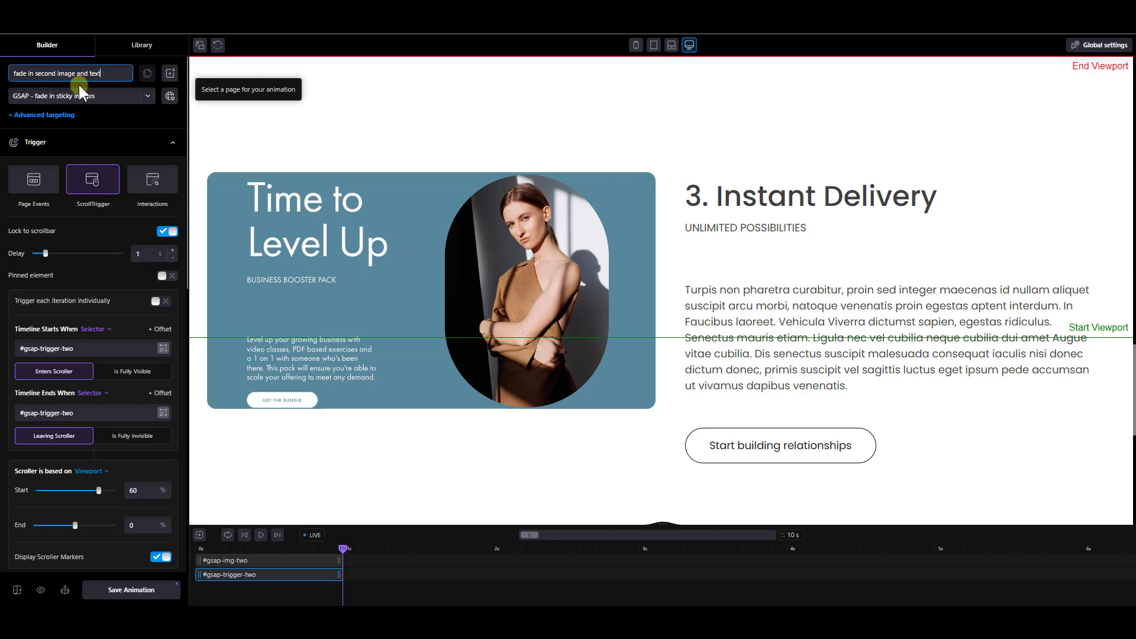
pyautogui.doubleClick(44, 73)
pyautogui.write('thr')
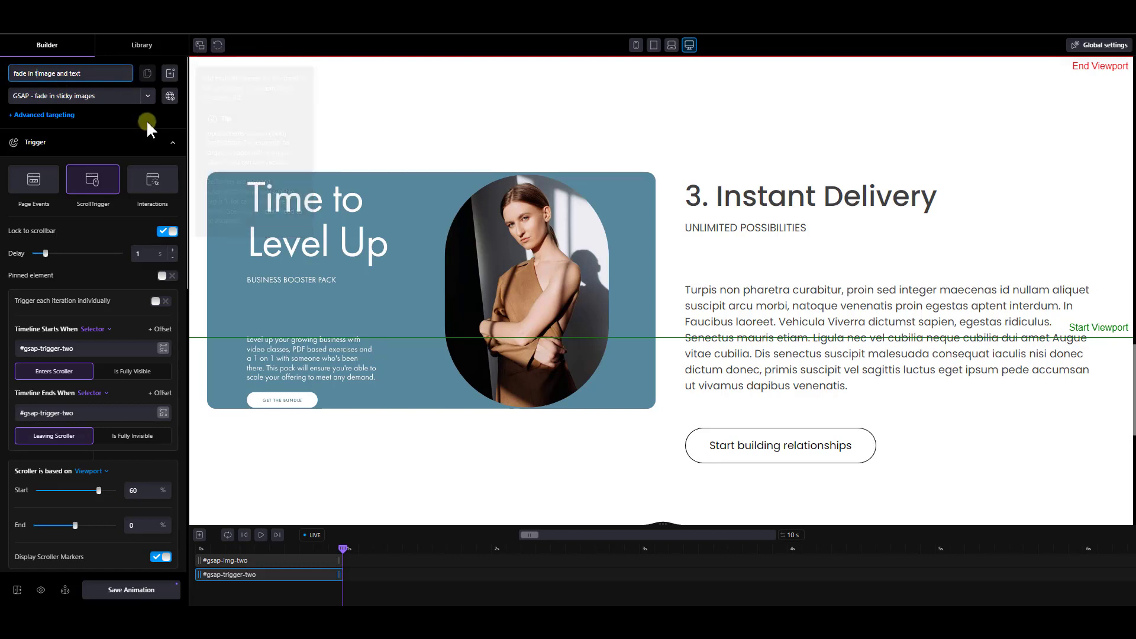
pyautogui.write('ird')
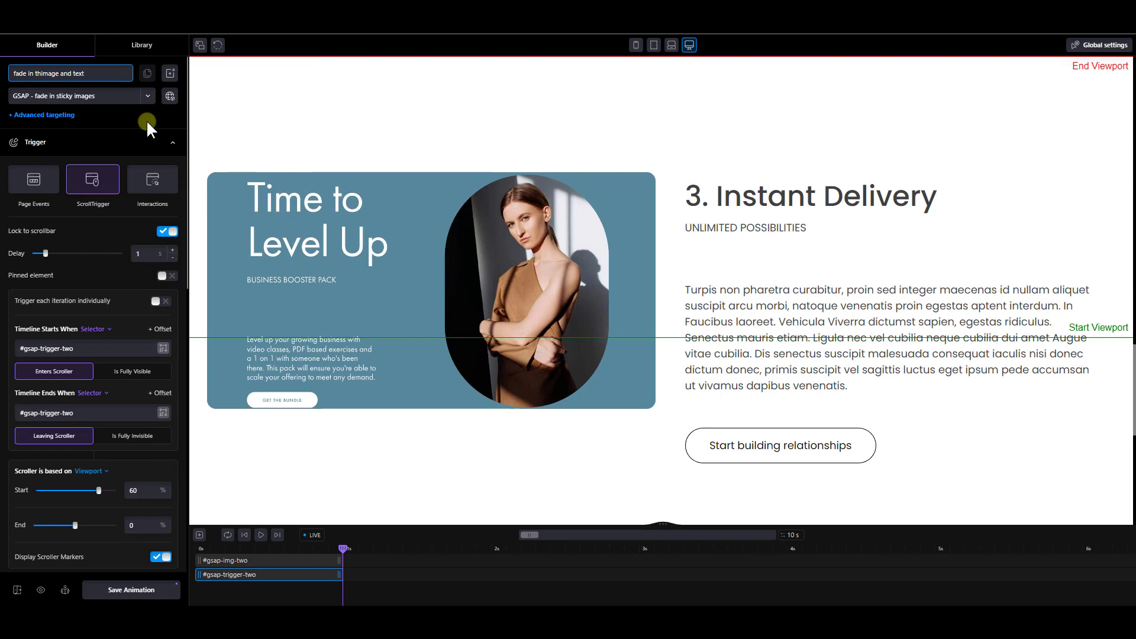
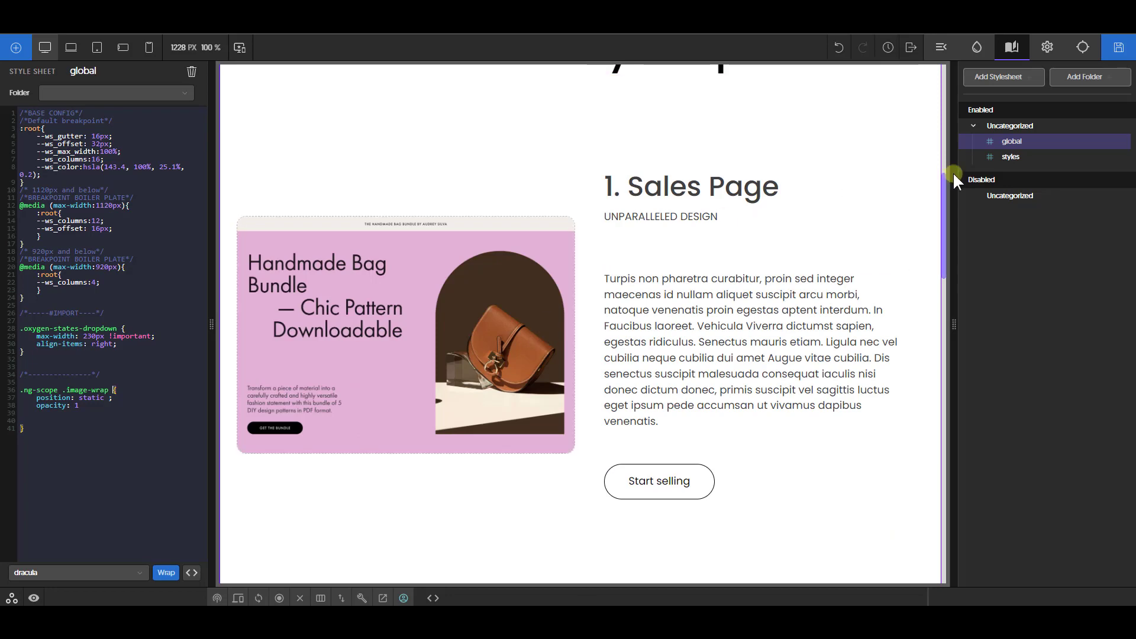
# Step: Select the sticky parent in the page structure and check its layout at the 801 px tablet breakpoint
pyautogui.click(942, 47)
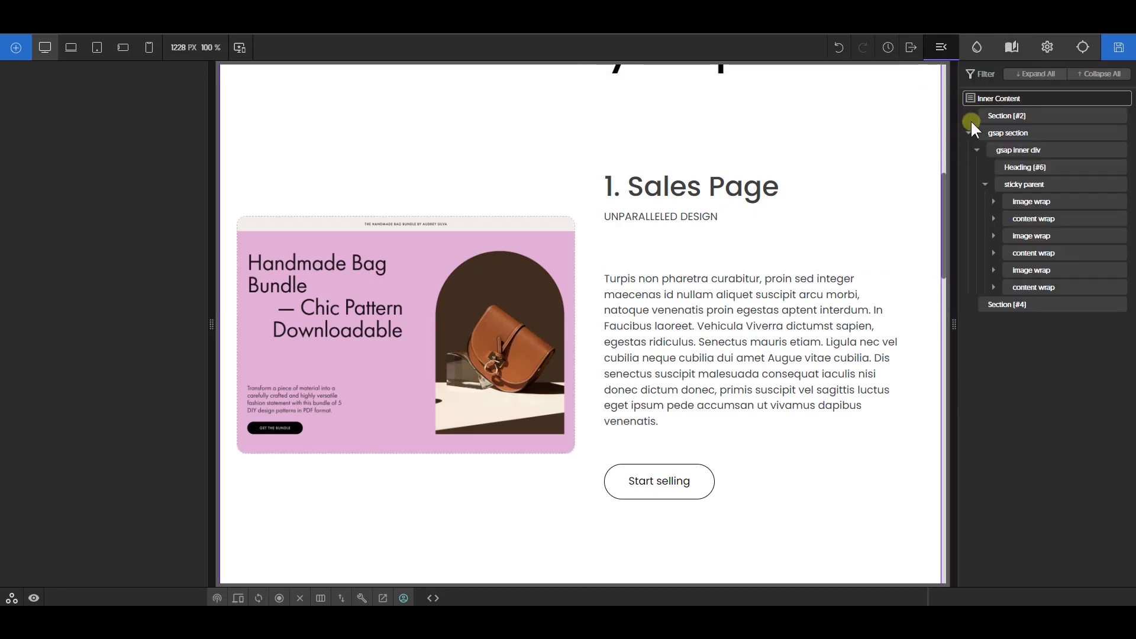
pyautogui.click(1019, 184)
pyautogui.click(97, 48)
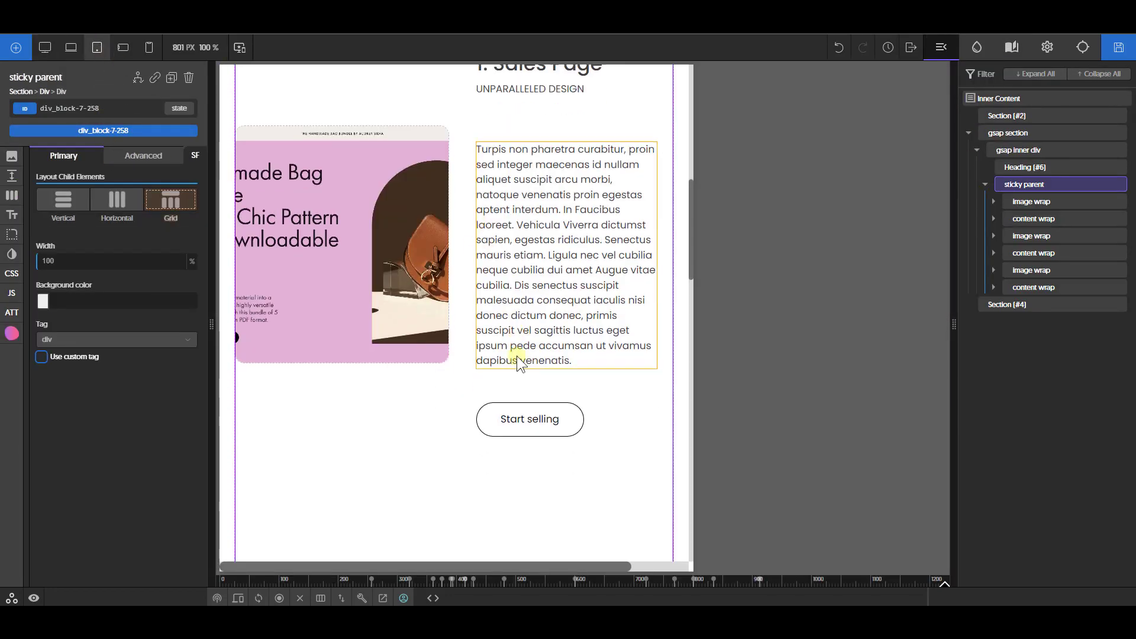
pyautogui.scroll(-3, 516, 357)
pyautogui.scroll(3, 520, 364)
pyautogui.scroll(3, 468, 310)
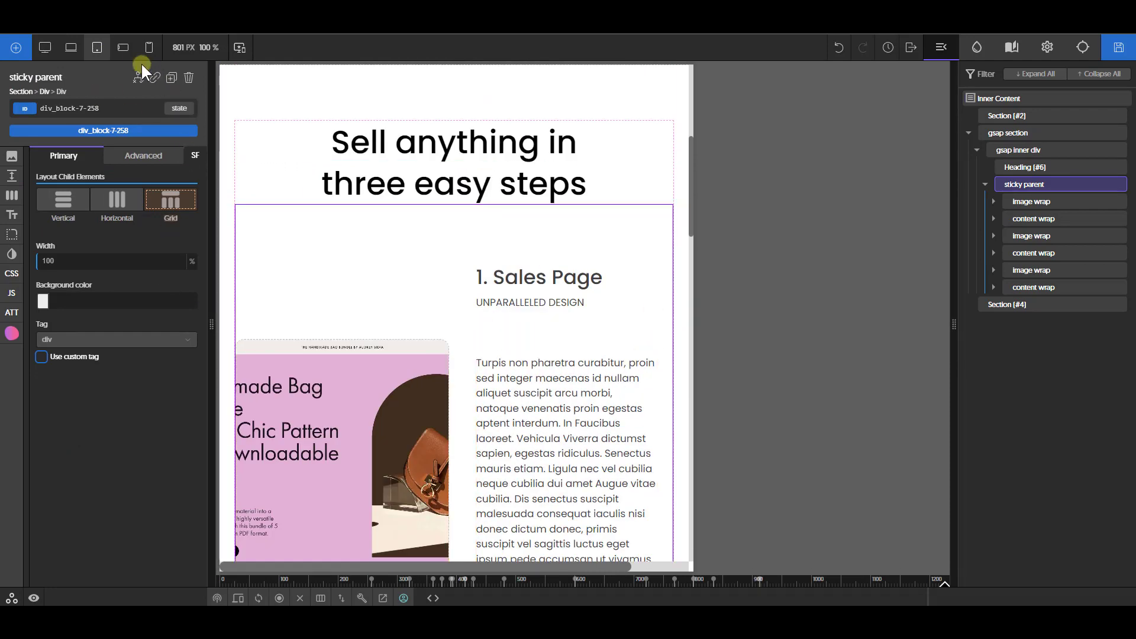
# Step: Set the sticky parent's grid to a column count of 1 at the 520 px breakpoint, review the stacked blocks, and save the page
pyautogui.click(123, 48)
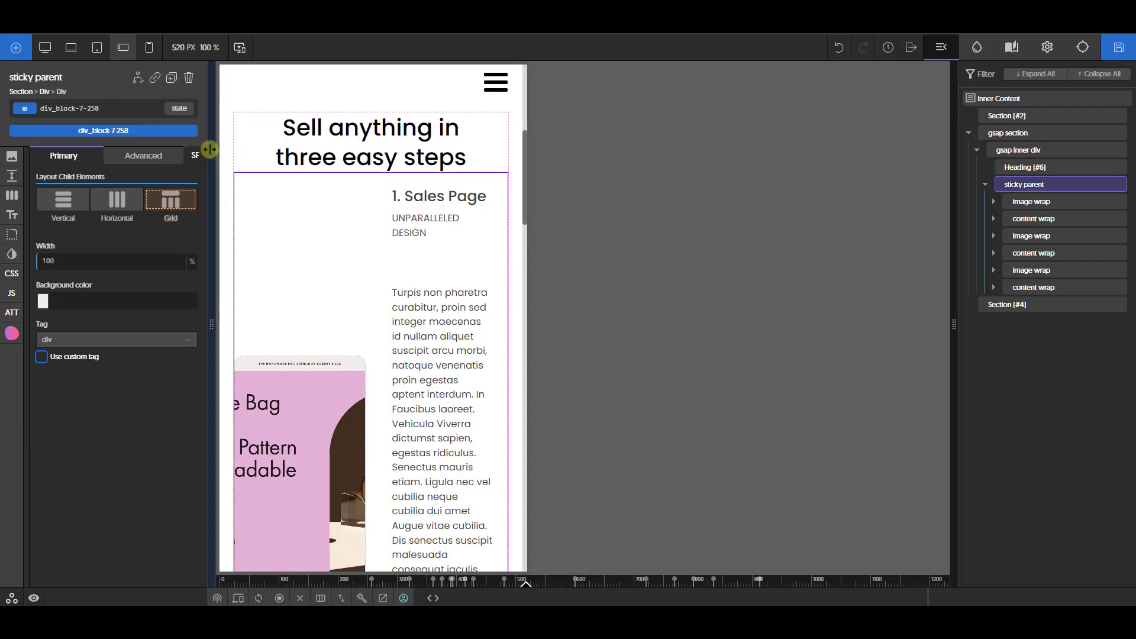
pyautogui.click(163, 201)
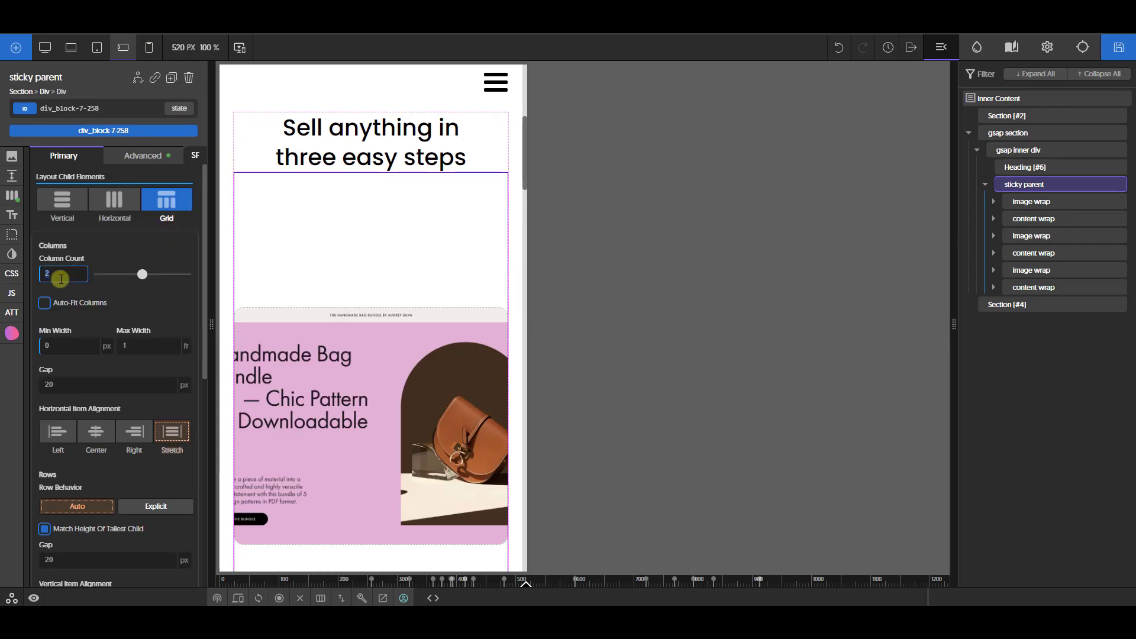
pyautogui.scroll(-15, 376, 309)
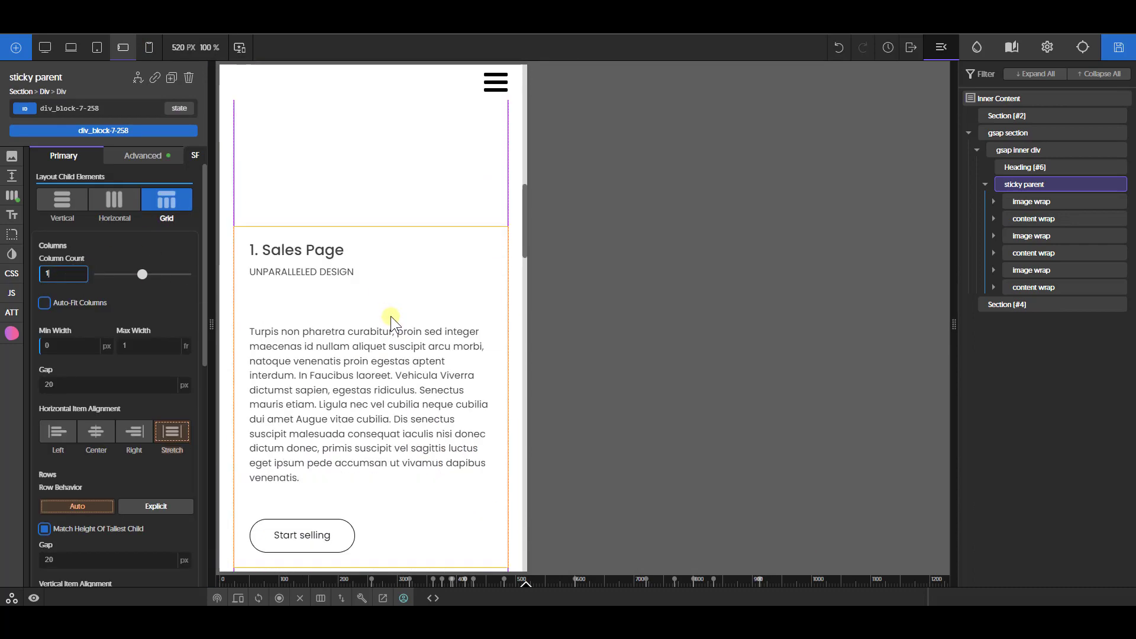
pyautogui.scroll(15, 398, 341)
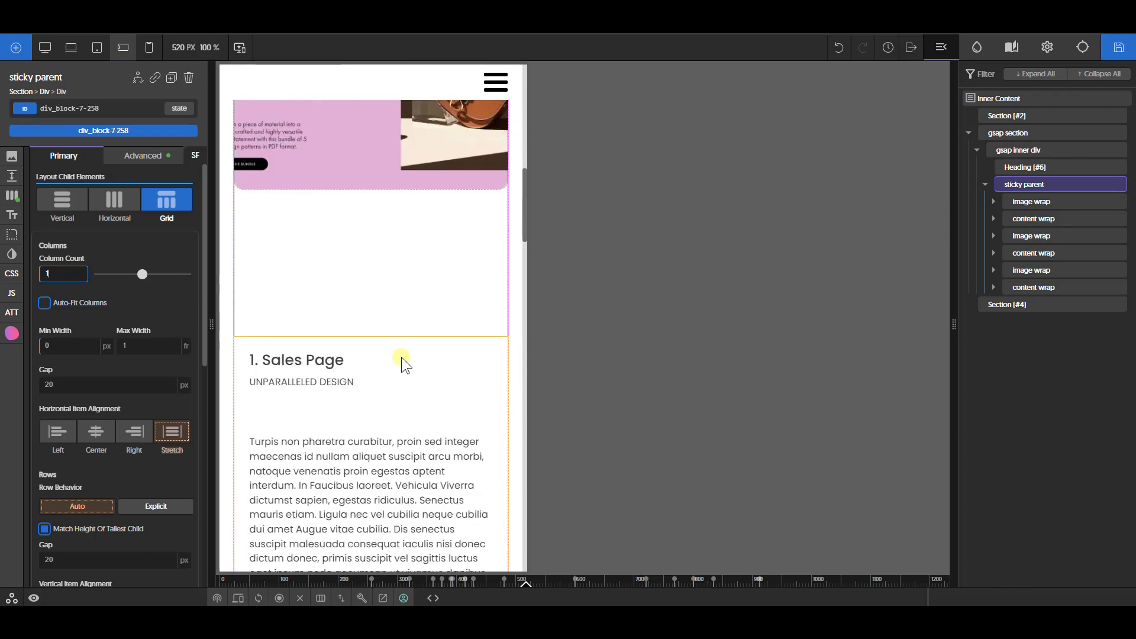
pyautogui.scroll(-15, 406, 347)
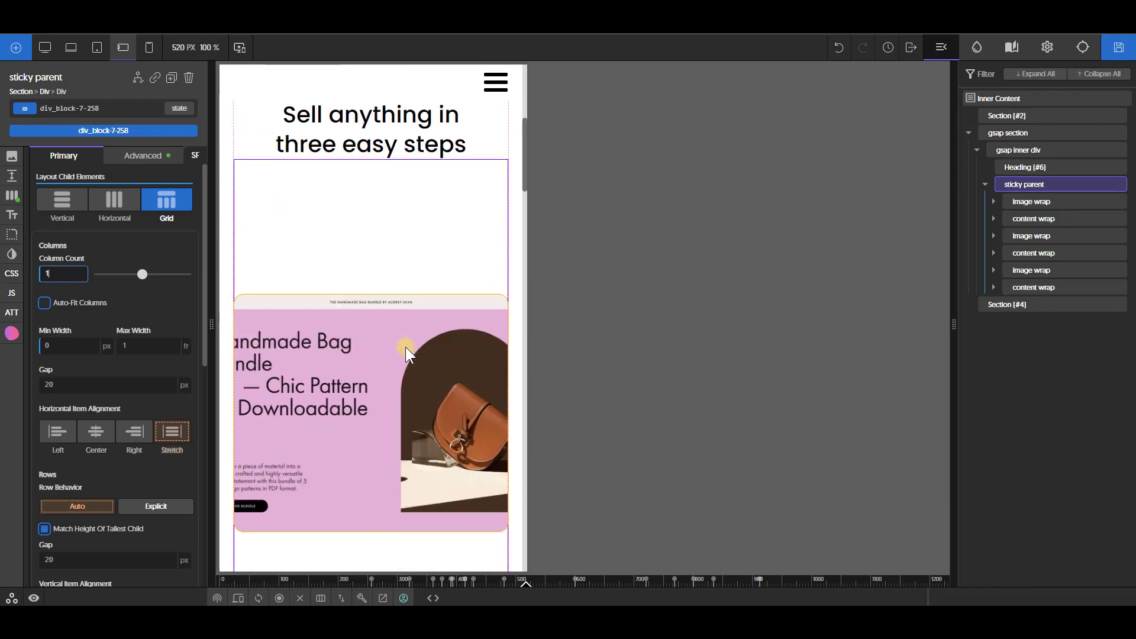
pyautogui.scroll(-5, 406, 347)
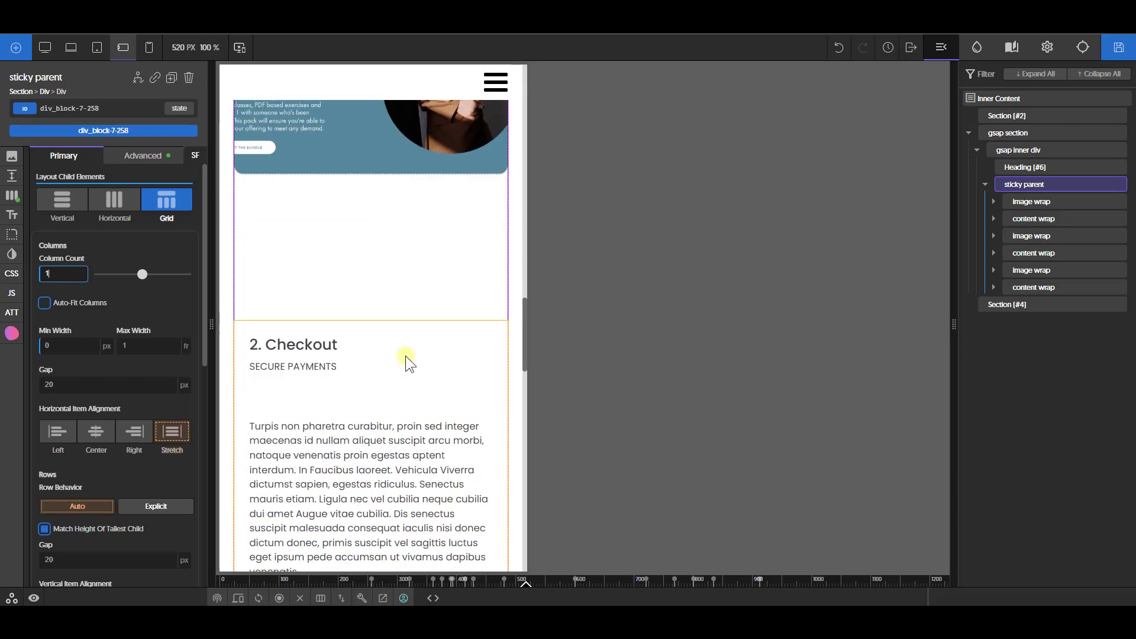
pyautogui.scroll(10, 406, 357)
pyautogui.click(1118, 47)
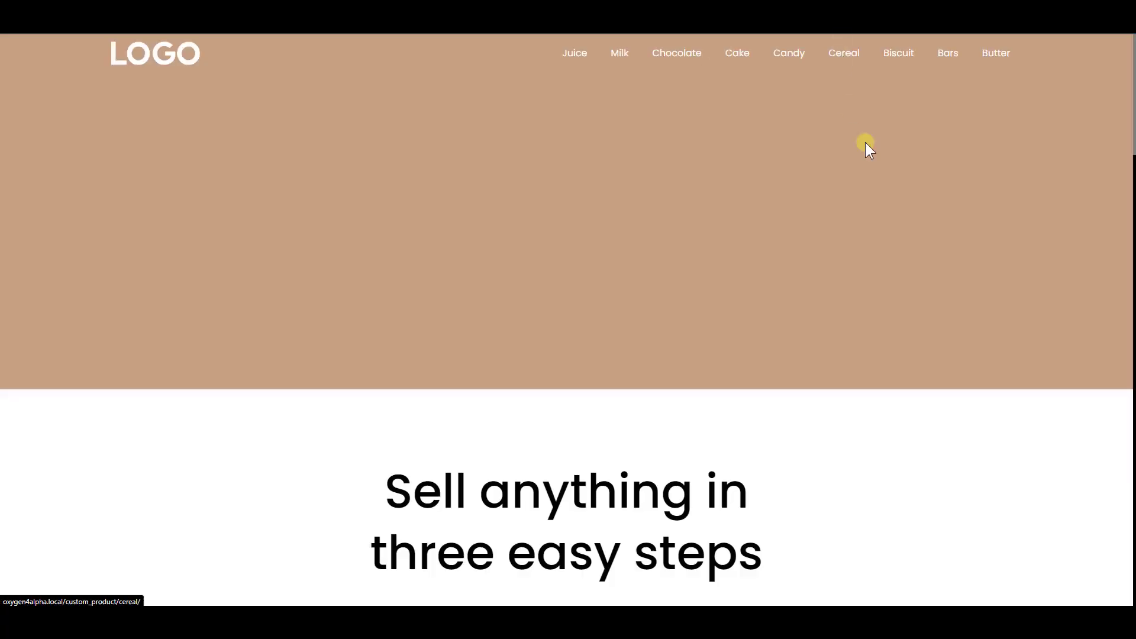
# Step: Examine on the live page, at iPhone 12 Pro dimensions, how the images and text stack and fade through all three blocks
pyautogui.scroll(-1, 889, 216)
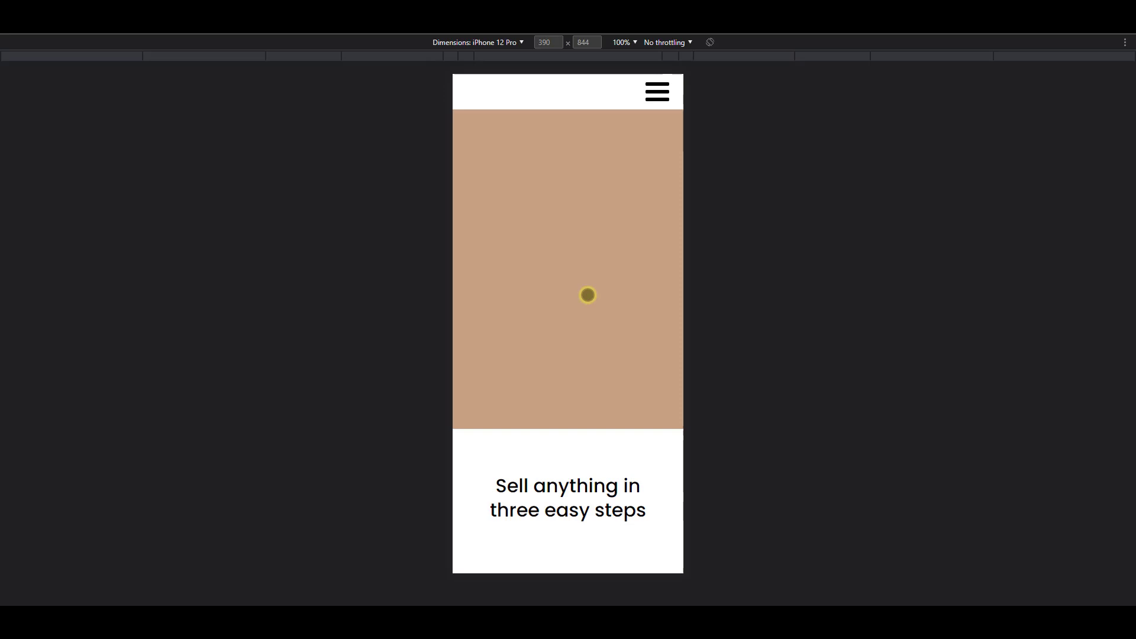
pyautogui.scroll(-6, 588, 294)
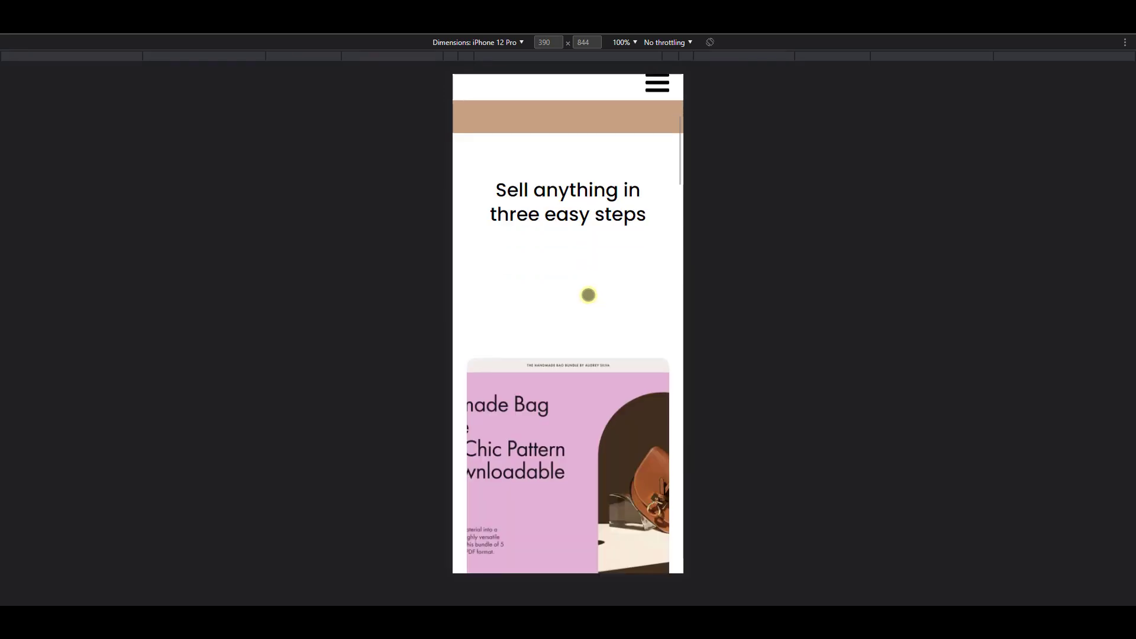
pyautogui.scroll(-10, 588, 294)
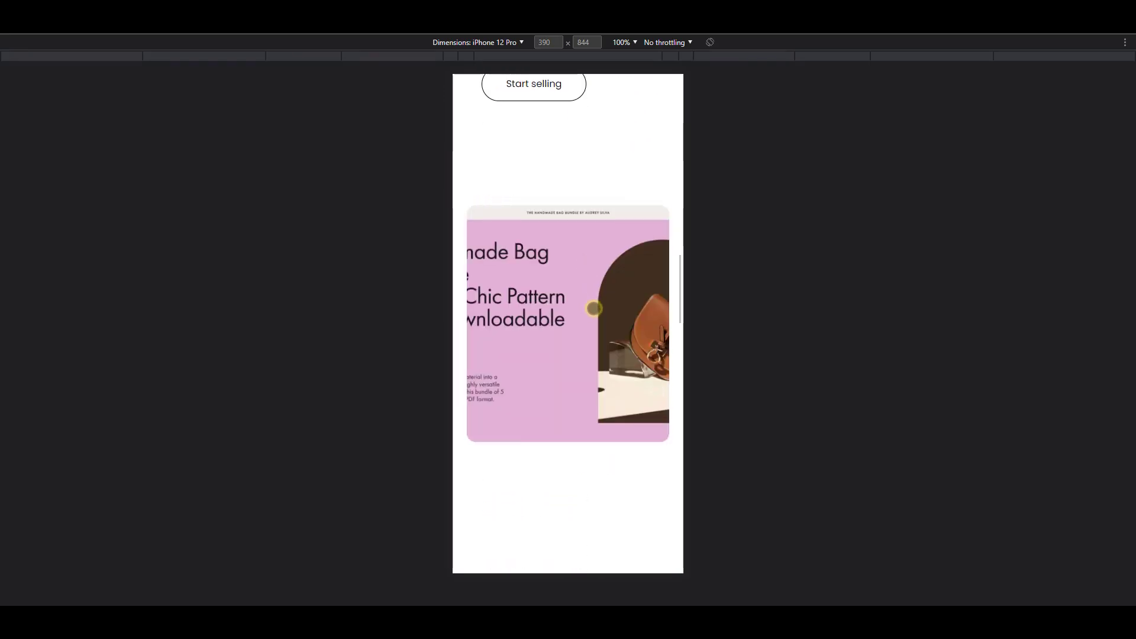
pyautogui.scroll(-8, 593, 309)
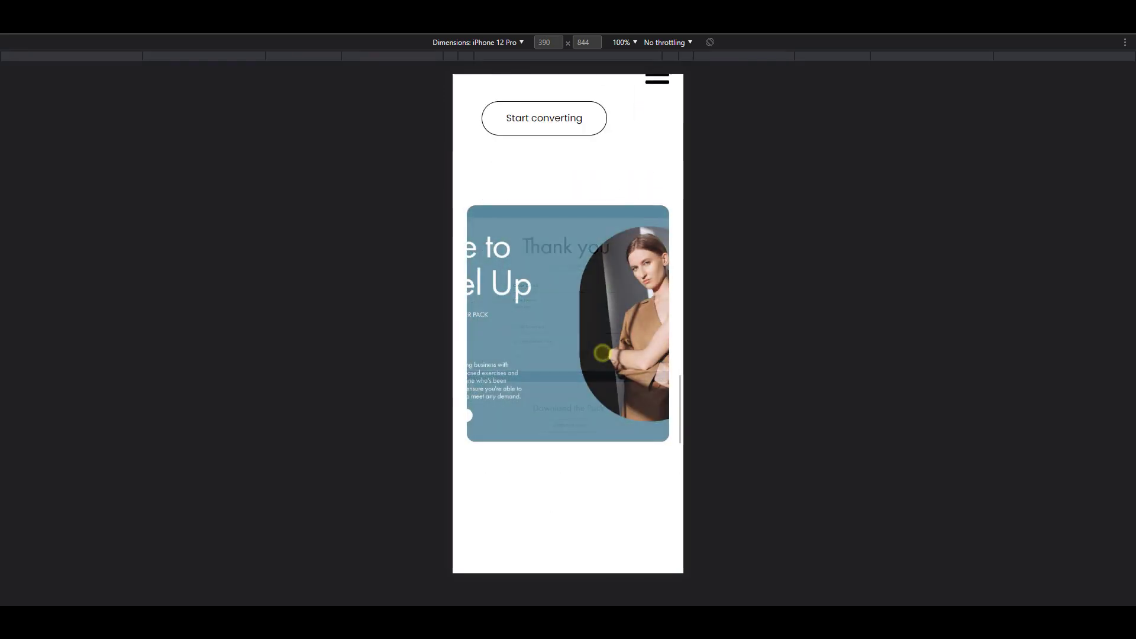
pyautogui.scroll(-12, 602, 353)
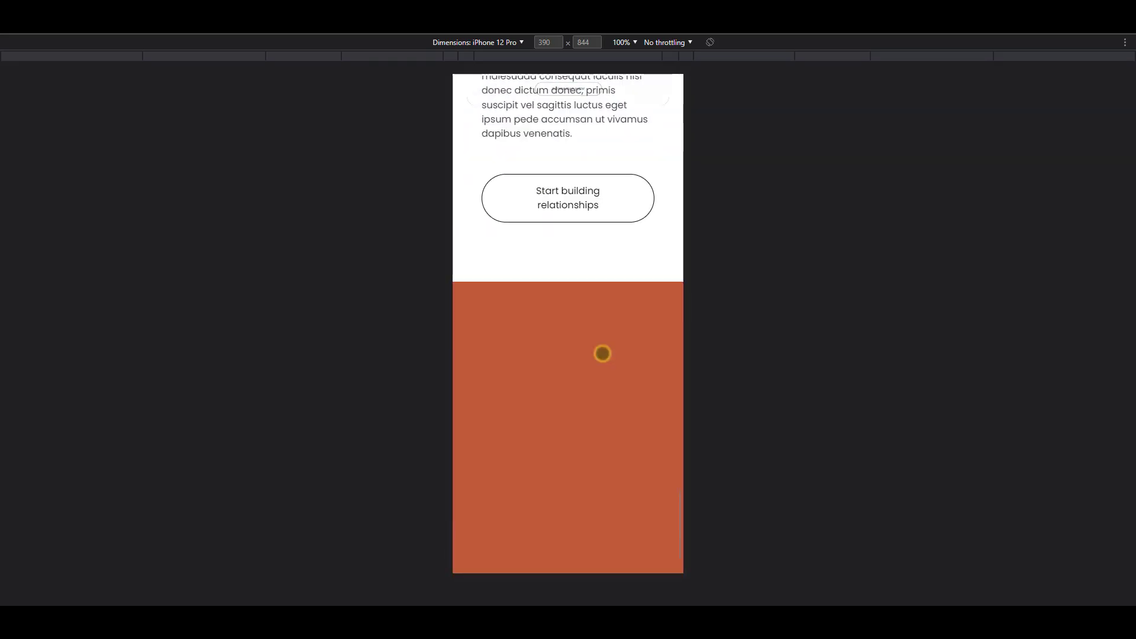
pyautogui.scroll(11, 601, 353)
pyautogui.scroll(15, 602, 353)
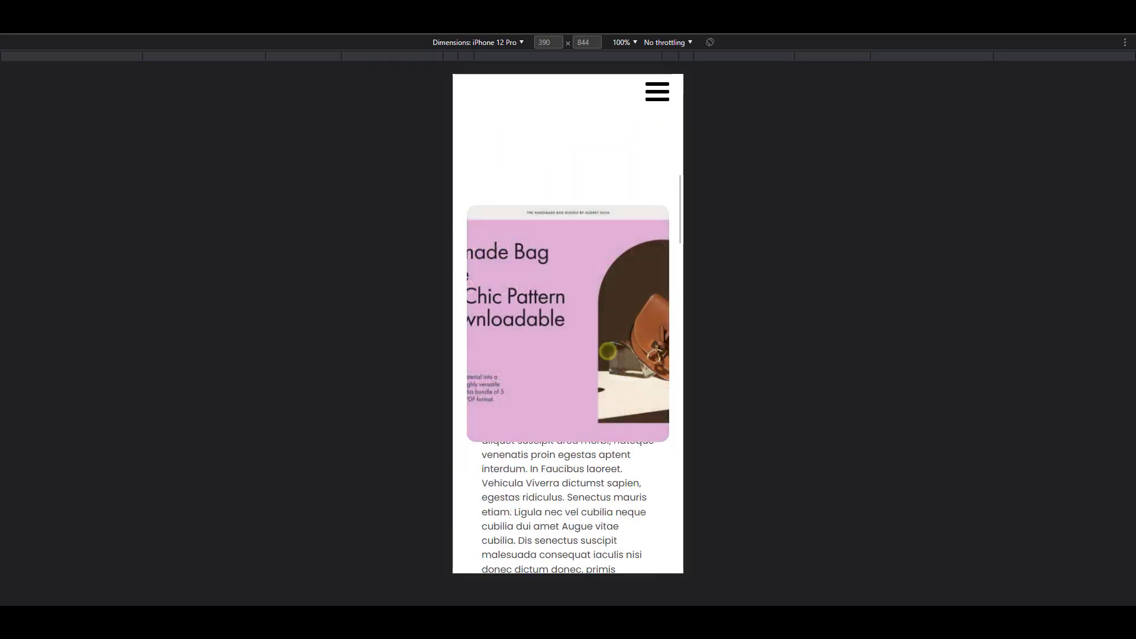
pyautogui.scroll(-8, 608, 351)
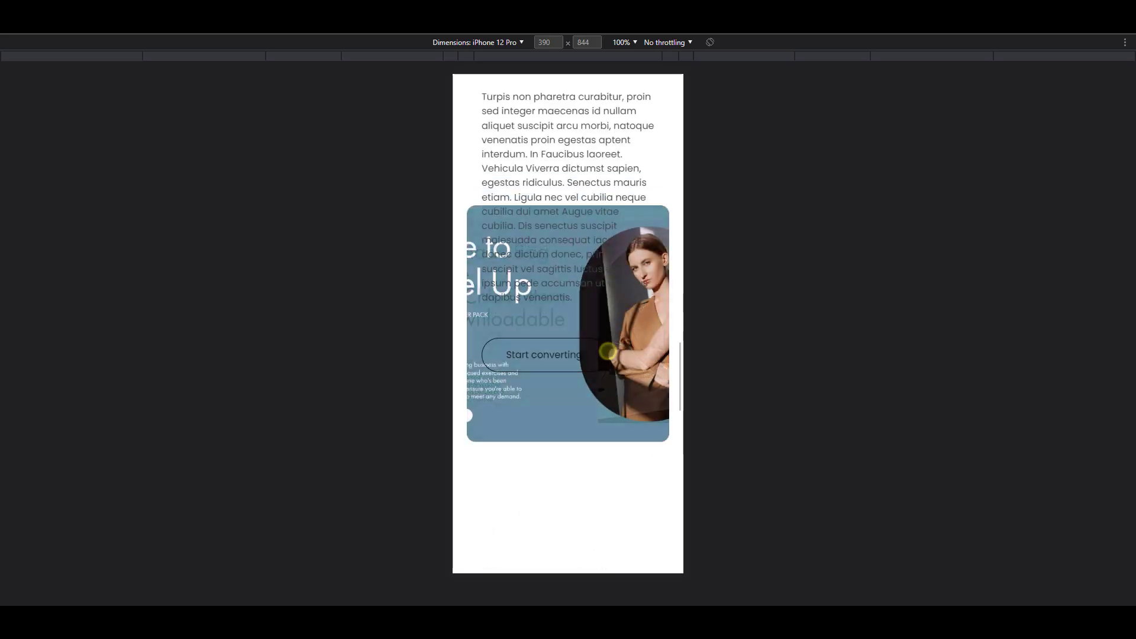
pyautogui.scroll(-10, 608, 352)
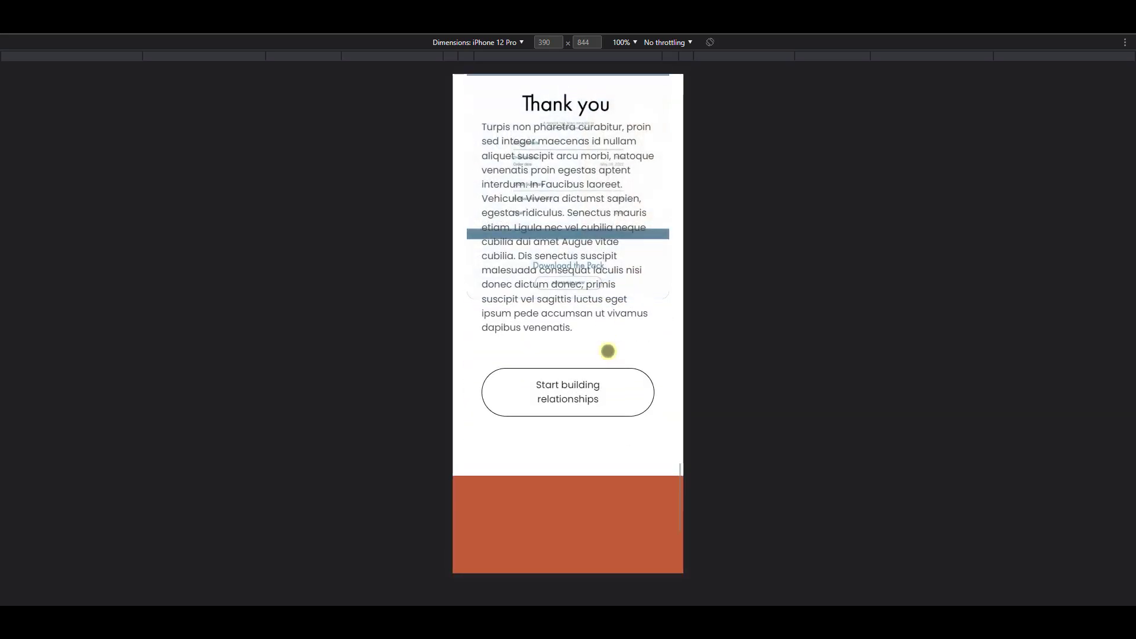
pyautogui.scroll(5, 608, 352)
pyautogui.scroll(-3, 608, 351)
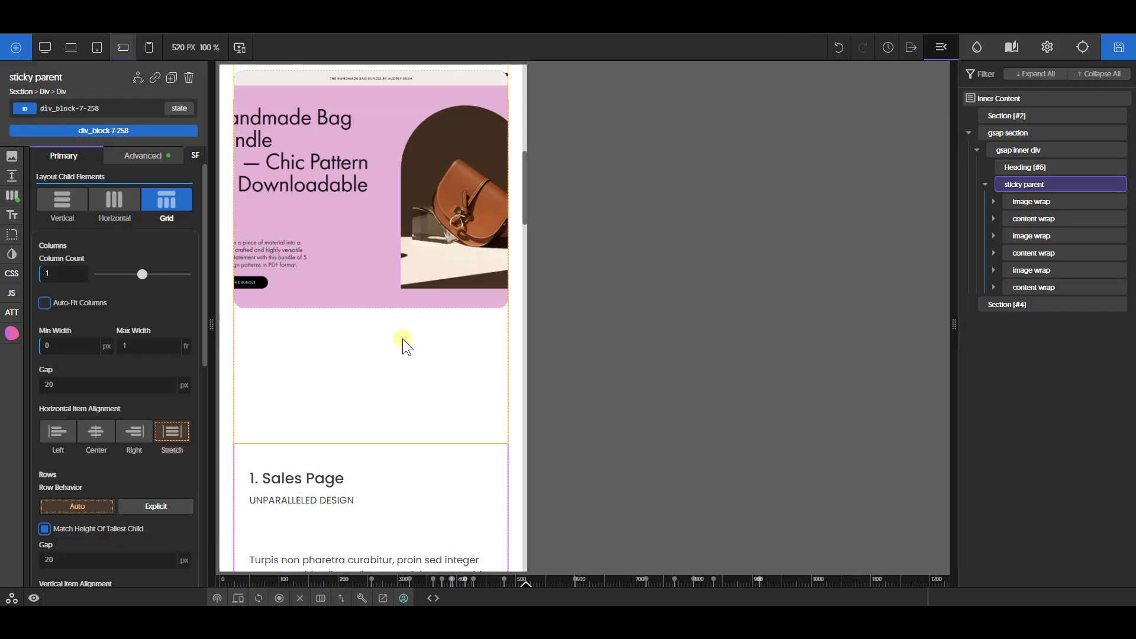
pyautogui.scroll(-5, 408, 357)
pyautogui.scroll(6, 409, 357)
pyautogui.scroll(-2, 410, 358)
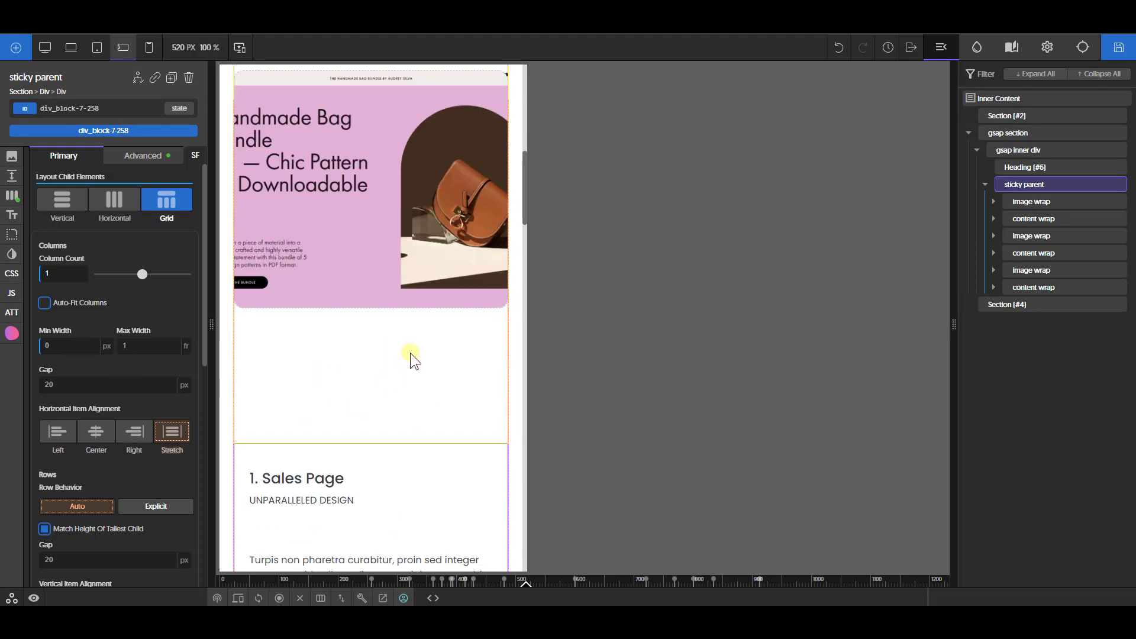
# Step: Set the image-wrap class's custom CSS position to static at the 520 px breakpoint and save the page
pyautogui.scroll(5, 410, 353)
pyautogui.scroll(-3, 413, 360)
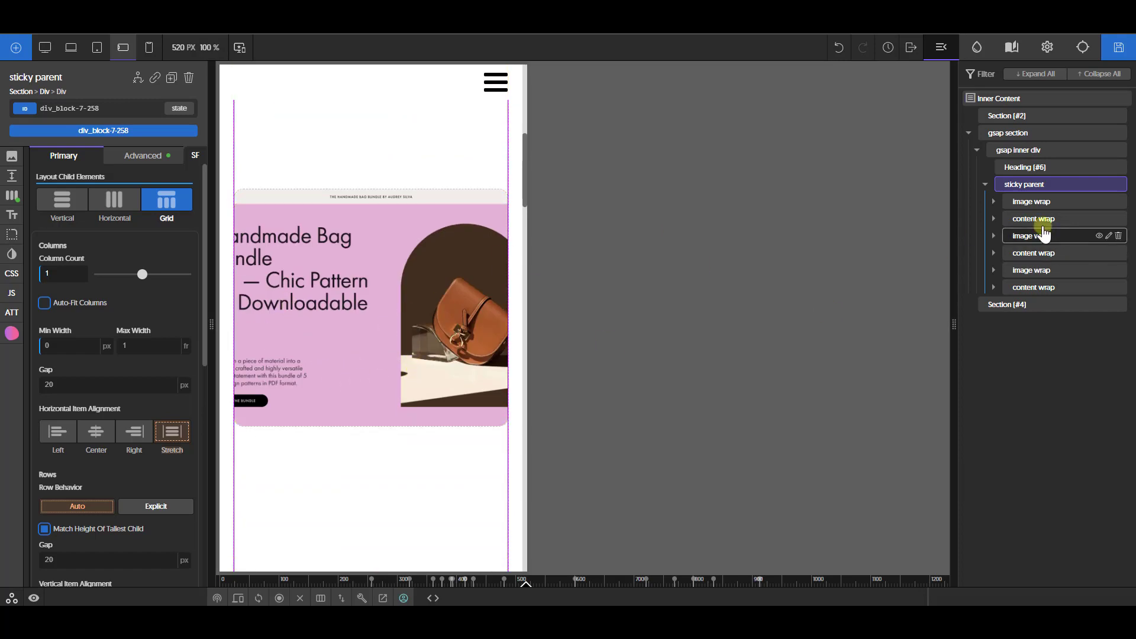
pyautogui.click(1035, 202)
pyautogui.click(11, 277)
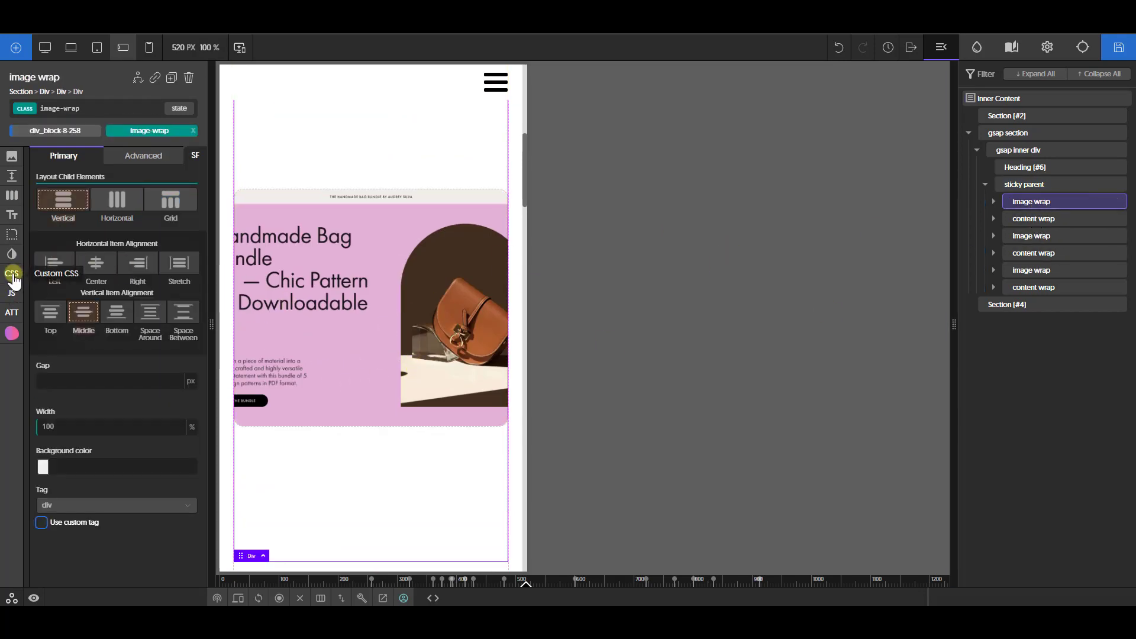
pyautogui.click(114, 245)
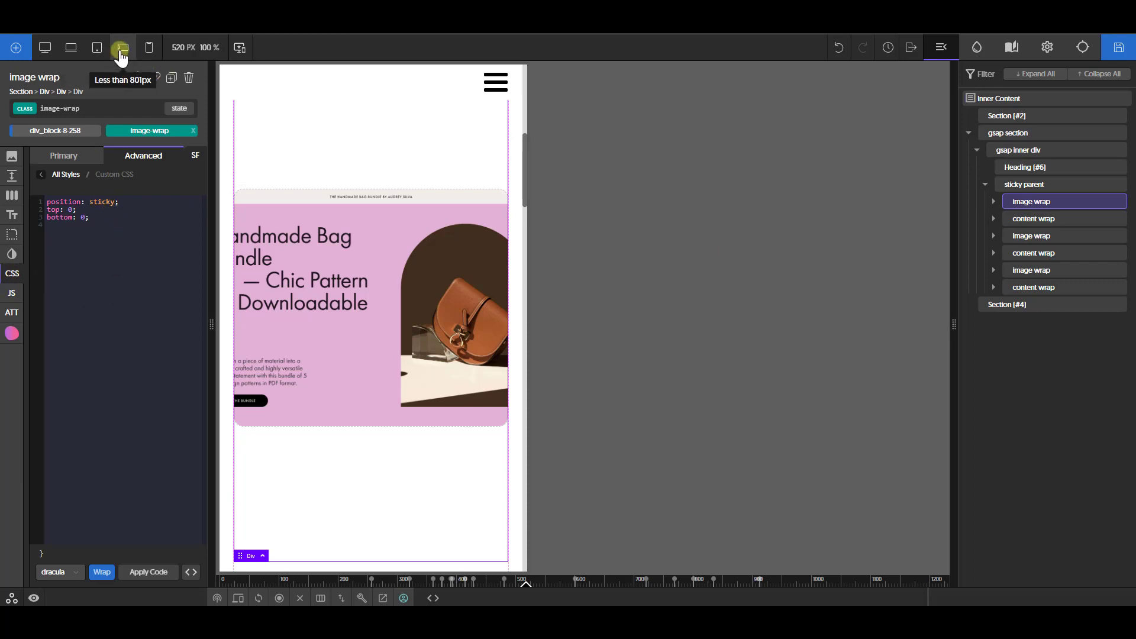
pyautogui.doubleClick(101, 201)
pyautogui.write('stat')
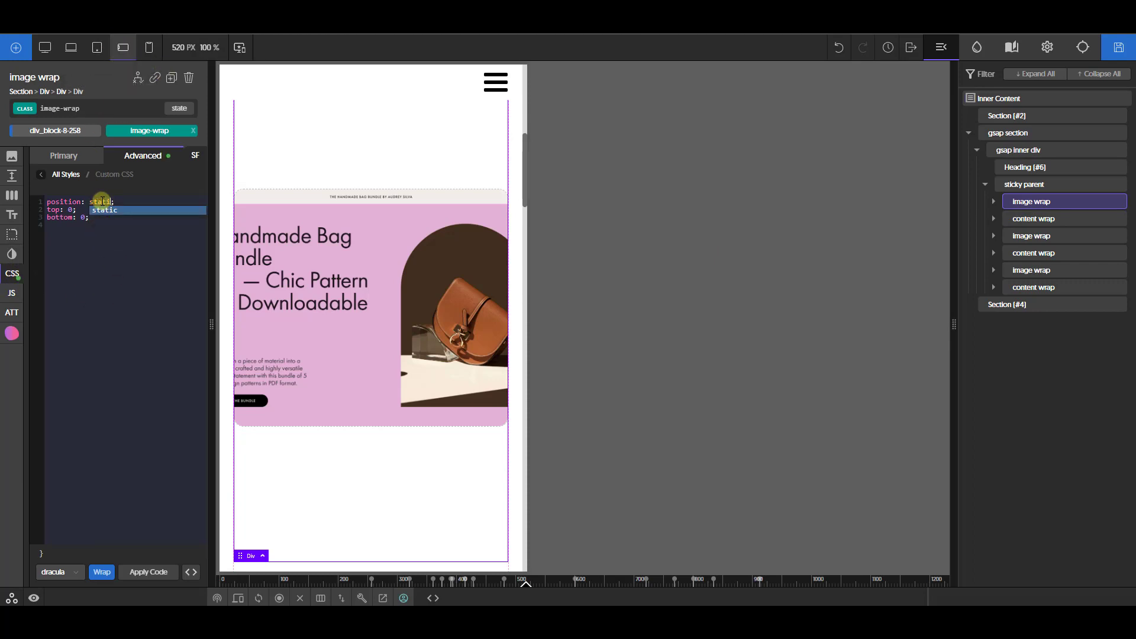
pyautogui.press('Return')
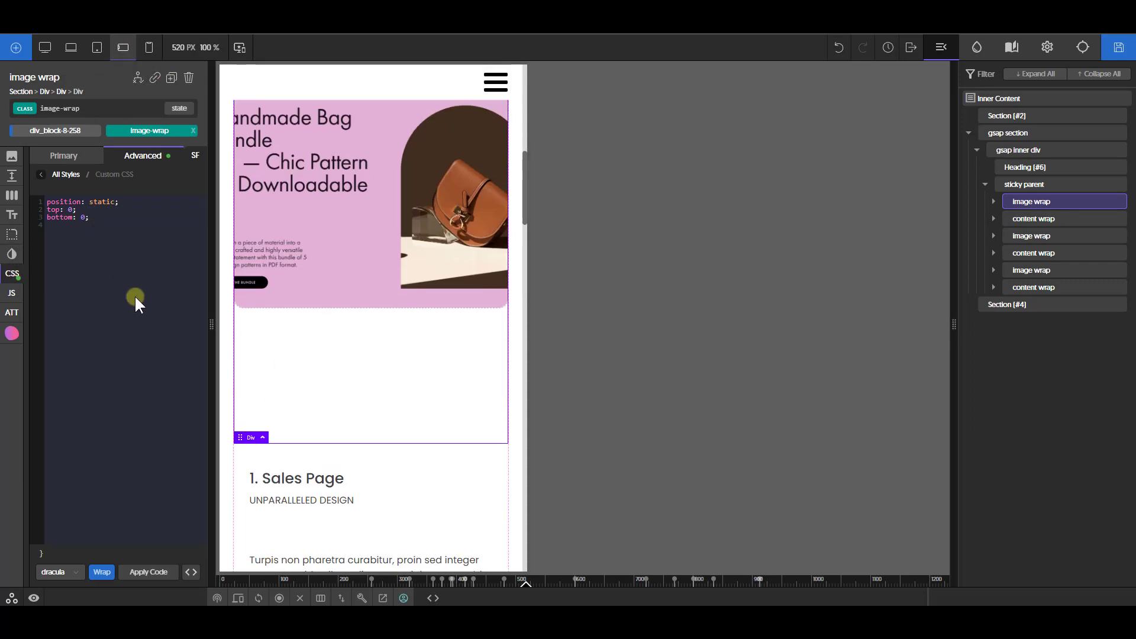
pyautogui.click(1117, 49)
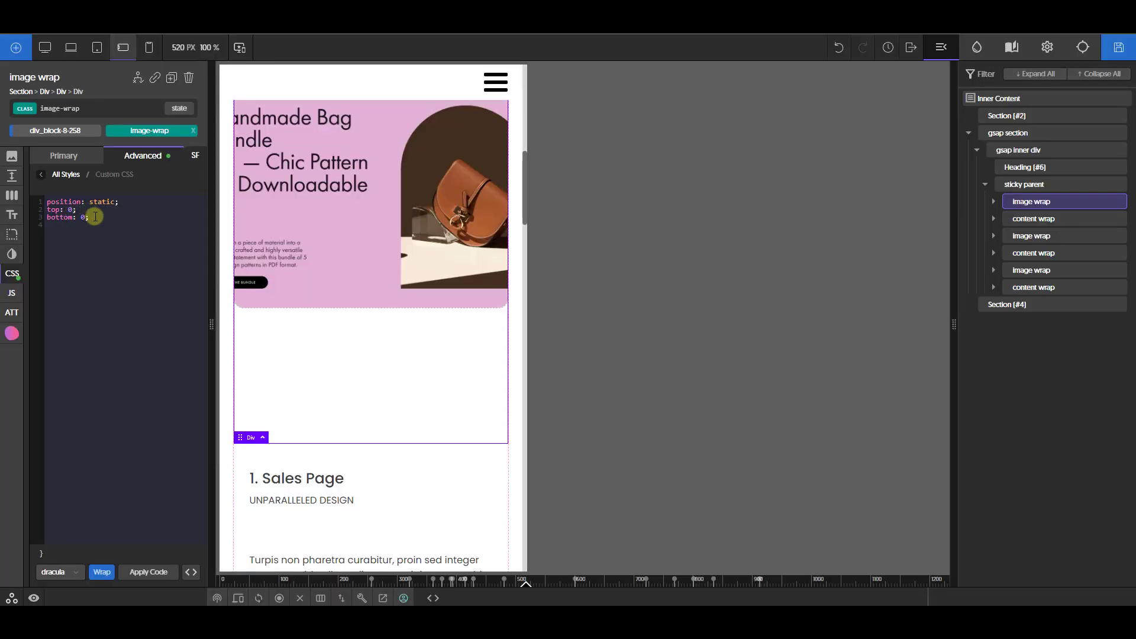
# Step: Remove the top and bottom offsets from the image-wrap class's custom CSS at the 520 px breakpoint and check the adjacent breakpoint
pyautogui.click(47, 211)
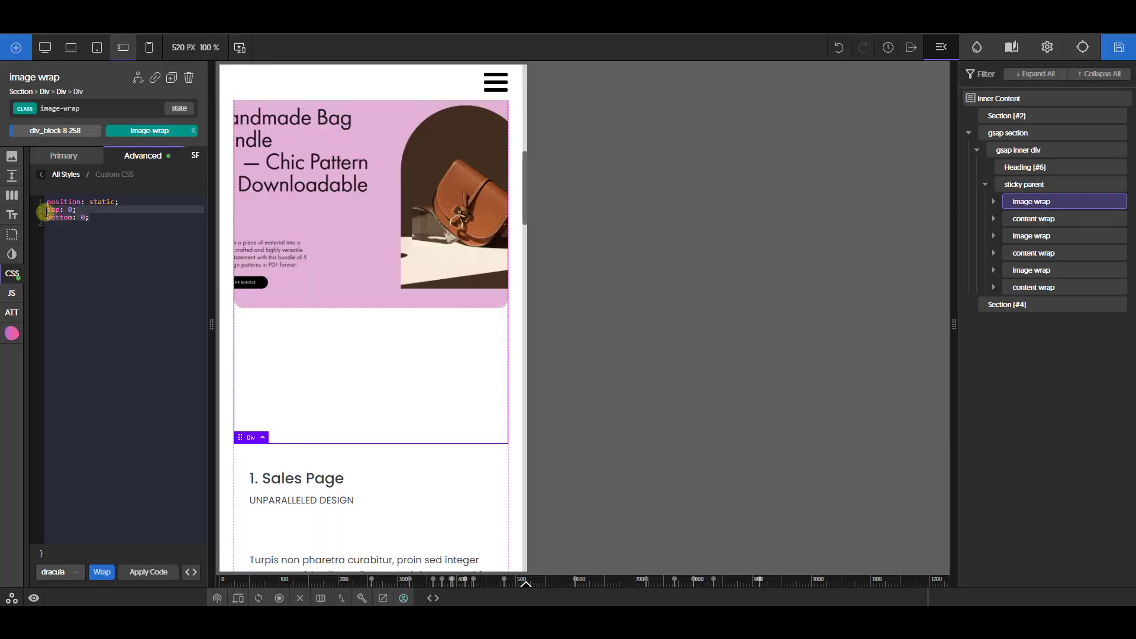
pyautogui.press('BackSpace')
pyautogui.click(97, 49)
pyautogui.click(121, 52)
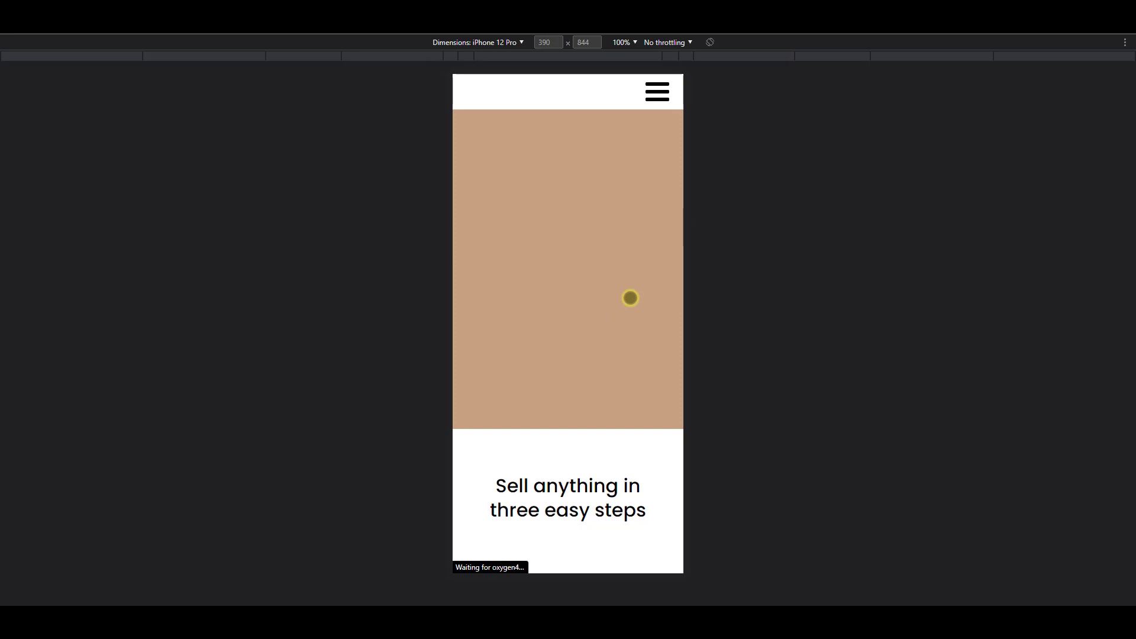
# Step: Examine on the live page, at iPhone 12 Pro dimensions, how the non-sticky images and their content blocks scroll and fade
pyautogui.scroll(-15, 631, 297)
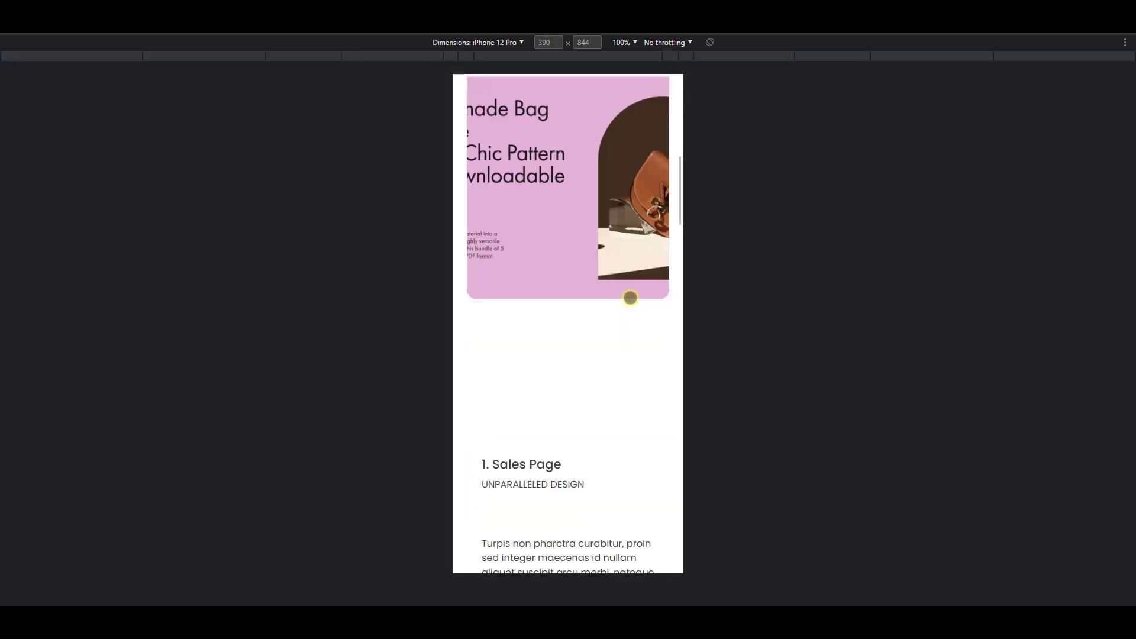
pyautogui.scroll(-7, 630, 298)
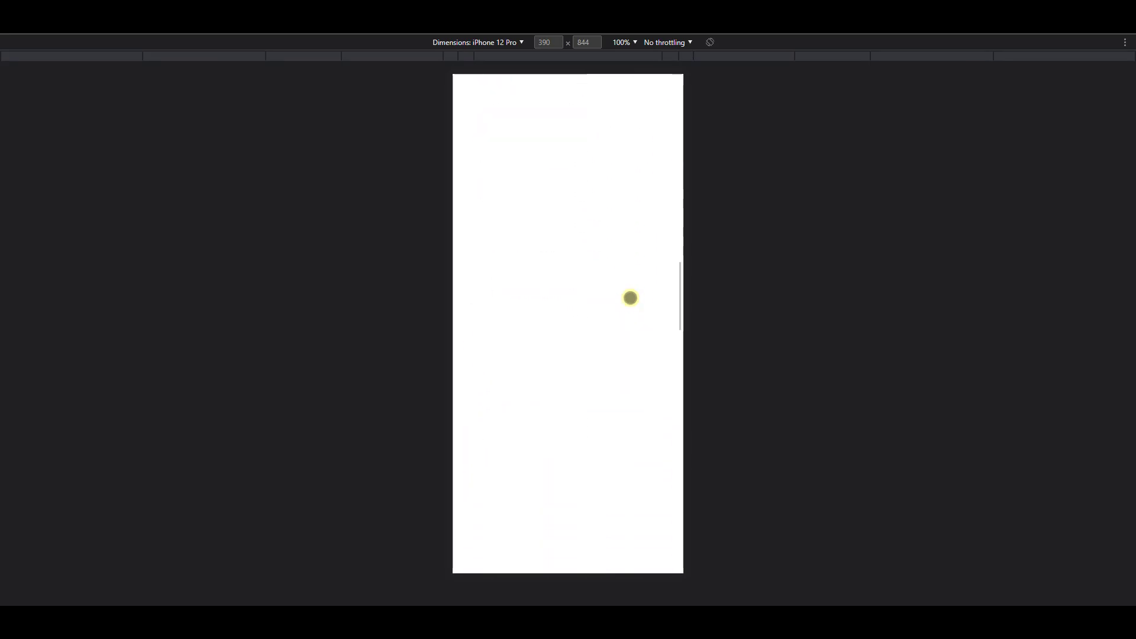
pyautogui.scroll(-10, 630, 297)
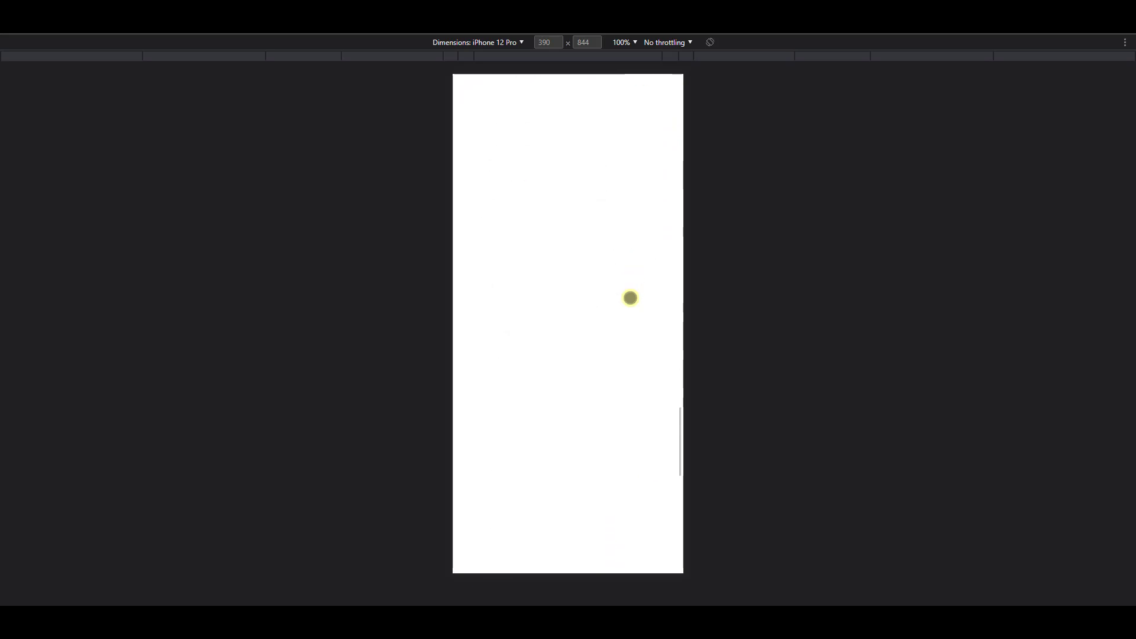
pyautogui.scroll(15, 630, 298)
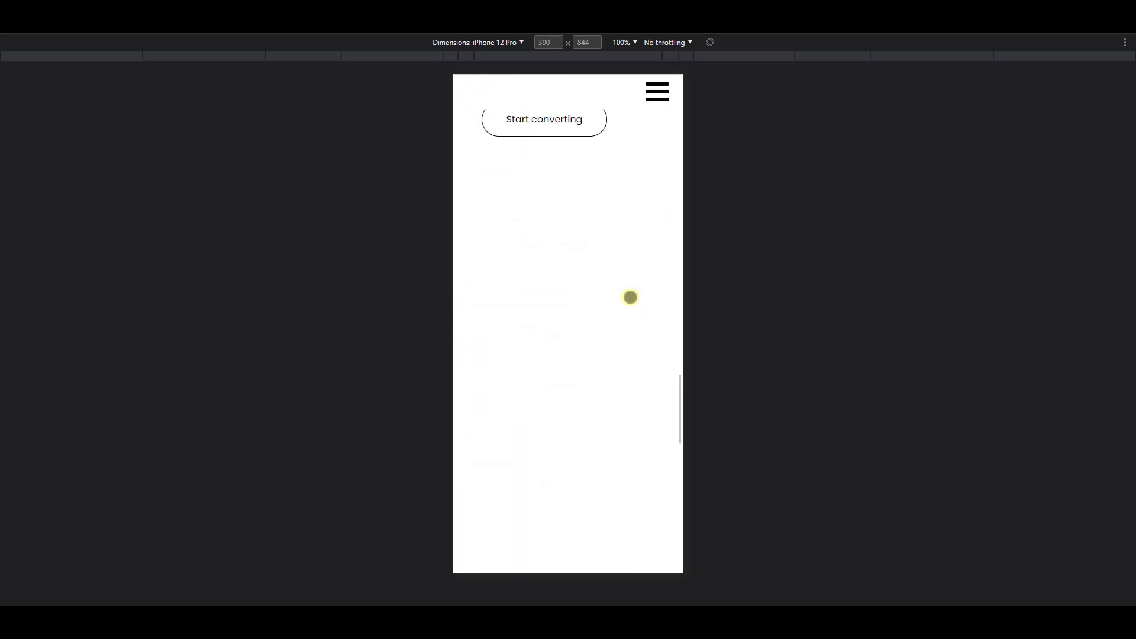
pyautogui.scroll(10, 630, 298)
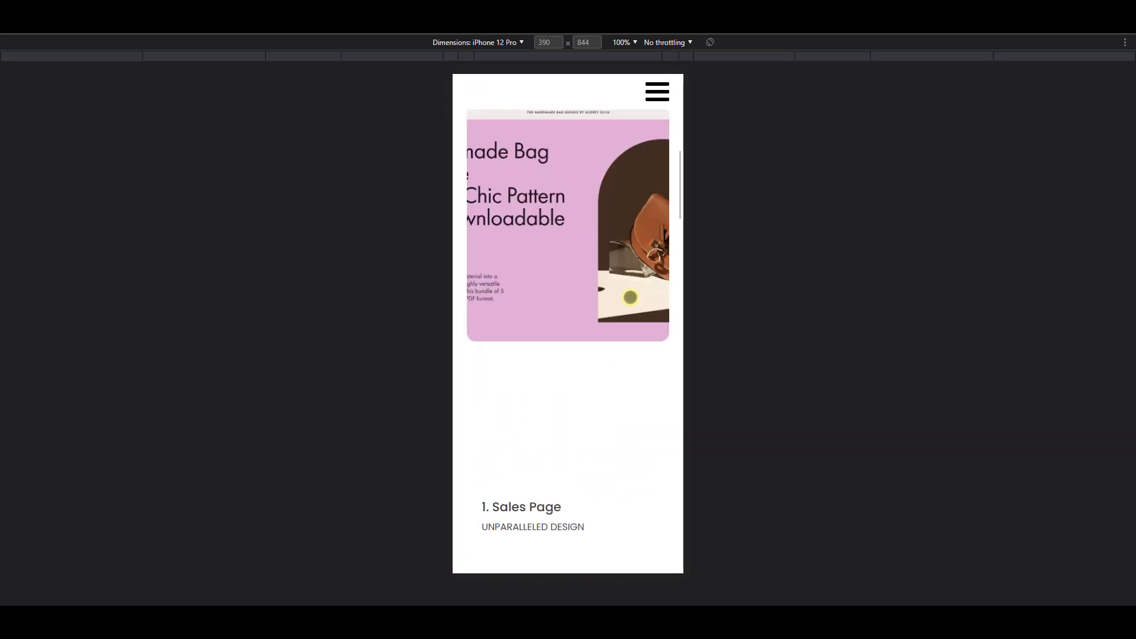
pyautogui.scroll(-8, 630, 298)
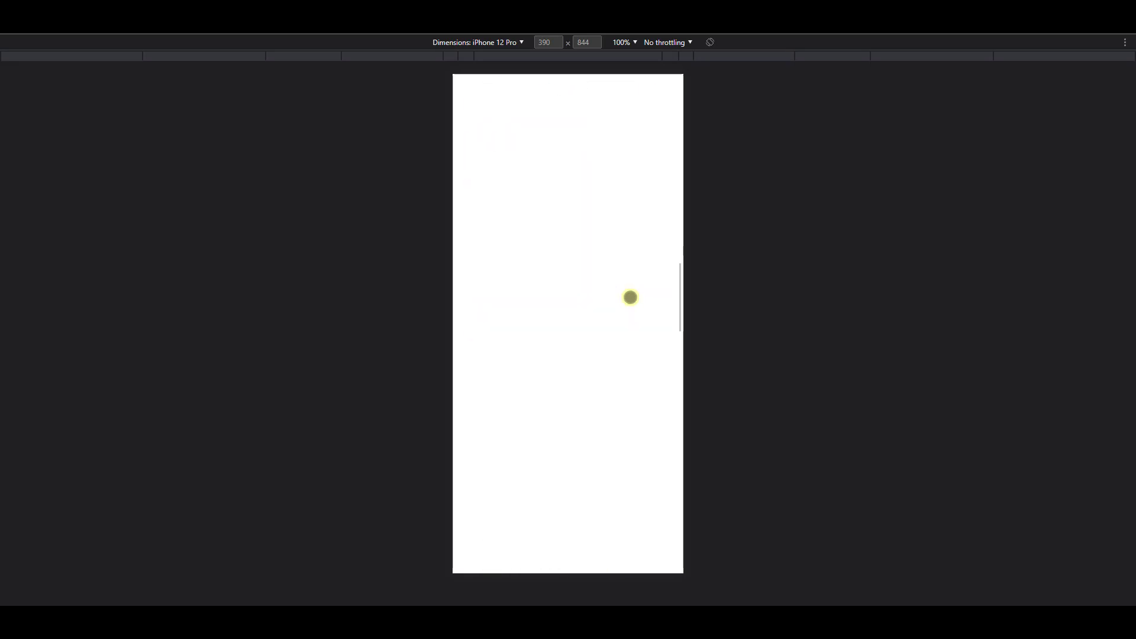
pyautogui.scroll(-3, 630, 298)
pyautogui.scroll(2, 630, 298)
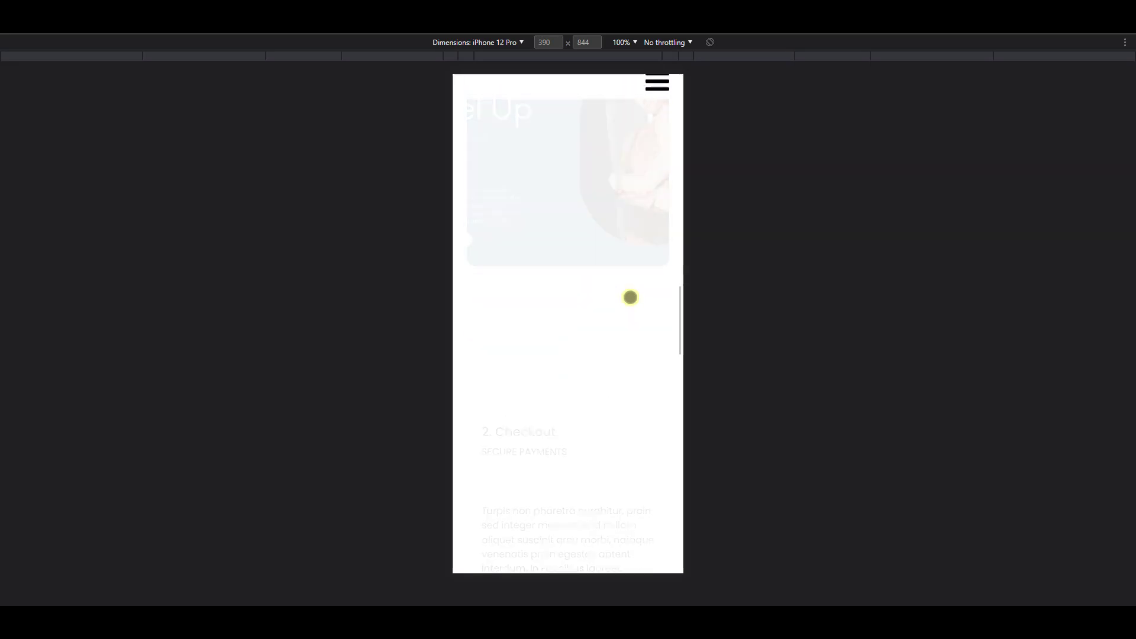
pyautogui.scroll(-1, 631, 298)
pyautogui.scroll(-10, 630, 297)
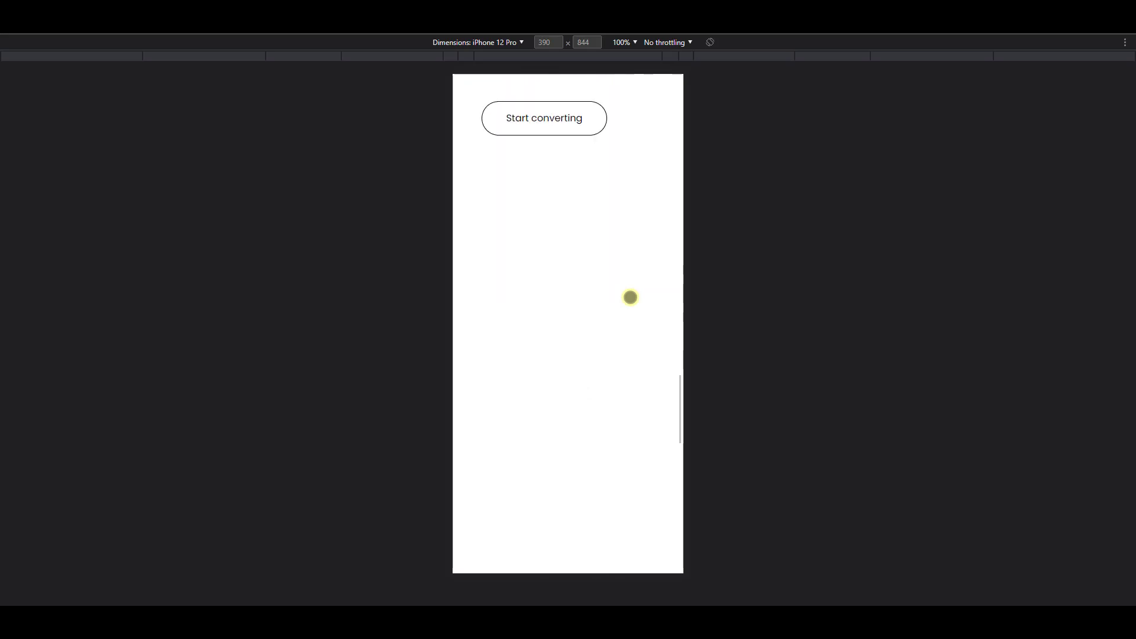
pyautogui.scroll(-3, 630, 298)
pyautogui.scroll(2, 631, 298)
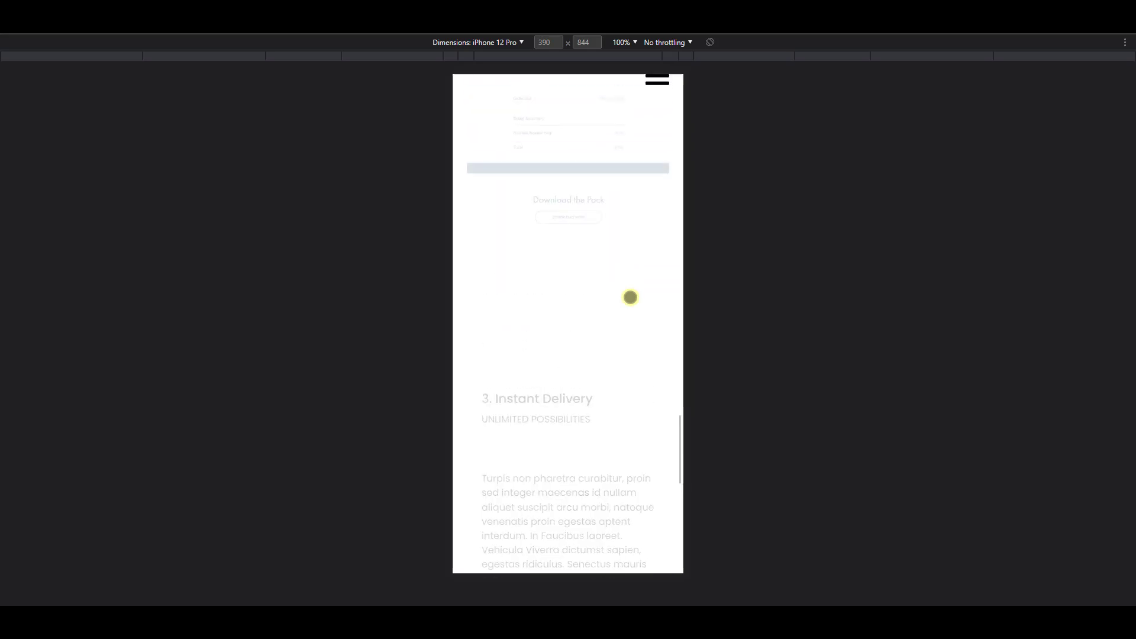
pyautogui.scroll(-3, 630, 297)
pyautogui.scroll(-4, 630, 298)
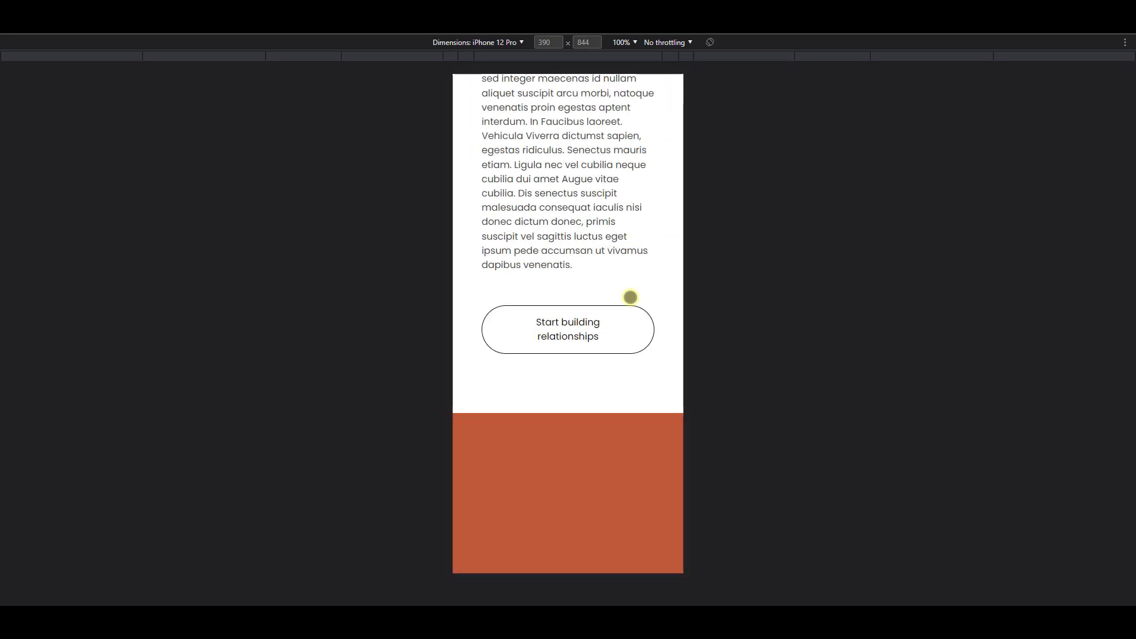
pyautogui.scroll(18, 630, 298)
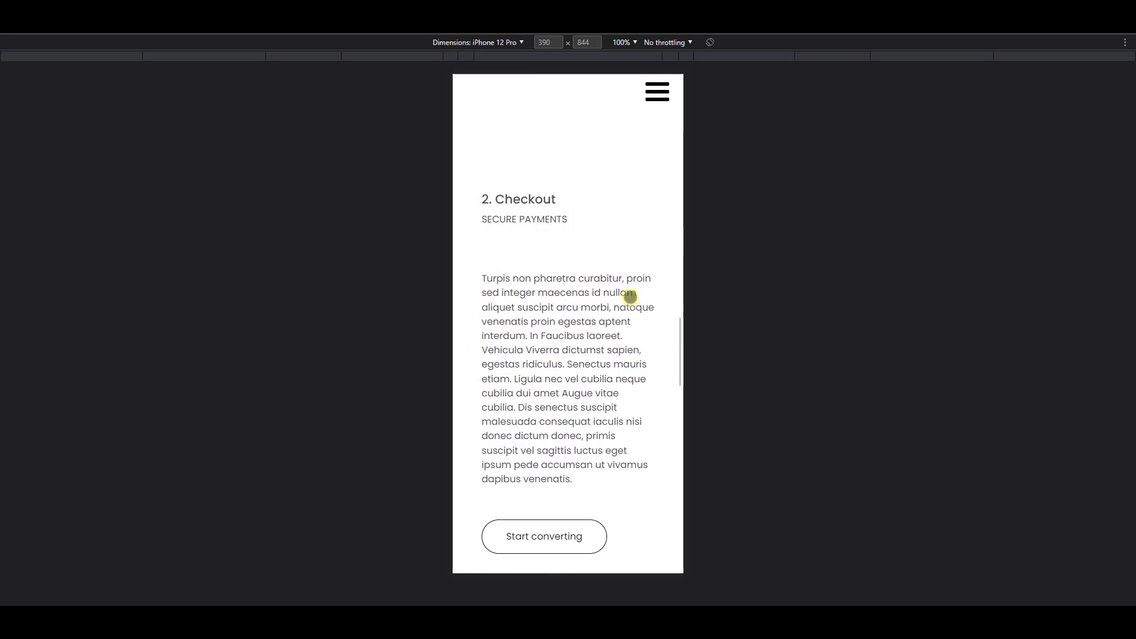
pyautogui.scroll(15, 630, 298)
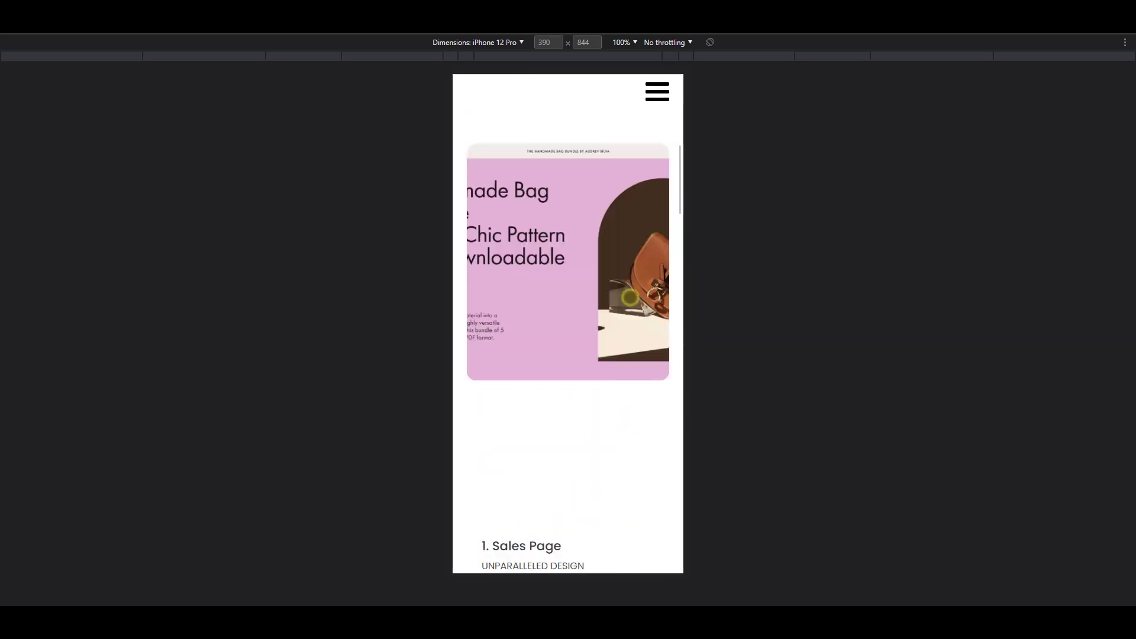
pyautogui.scroll(4, 630, 298)
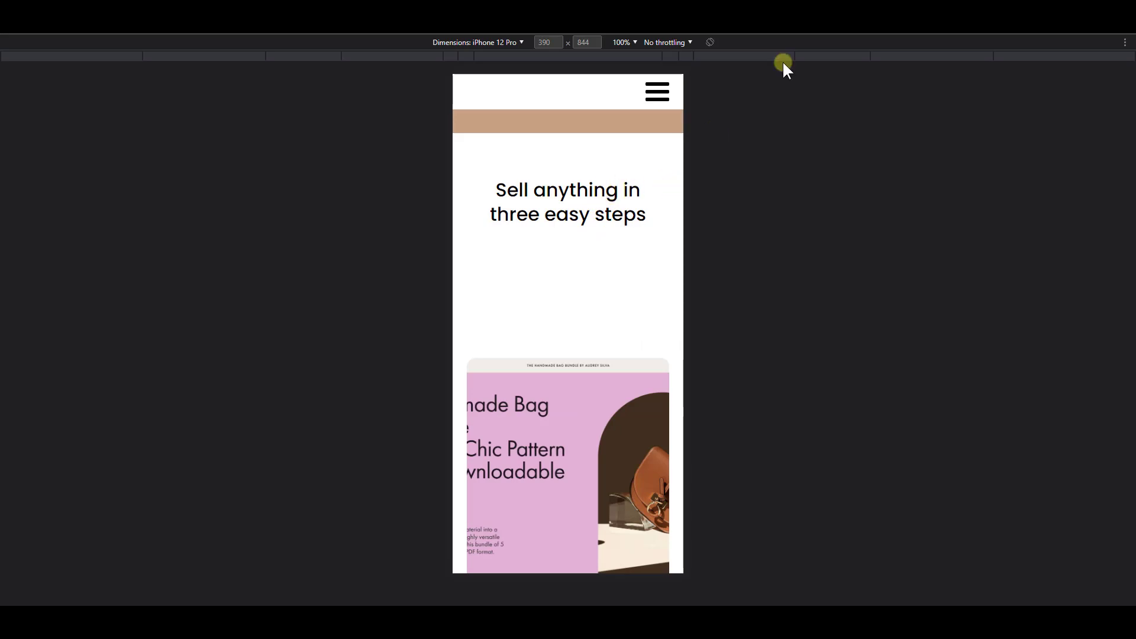
# Step: Preview the live page at widths of 1440 px and about 346 px and as iPhone XR, ending on iPhone 12 Pro dimensions
pyautogui.click(991, 55)
pyautogui.scroll(-4, 967, 269)
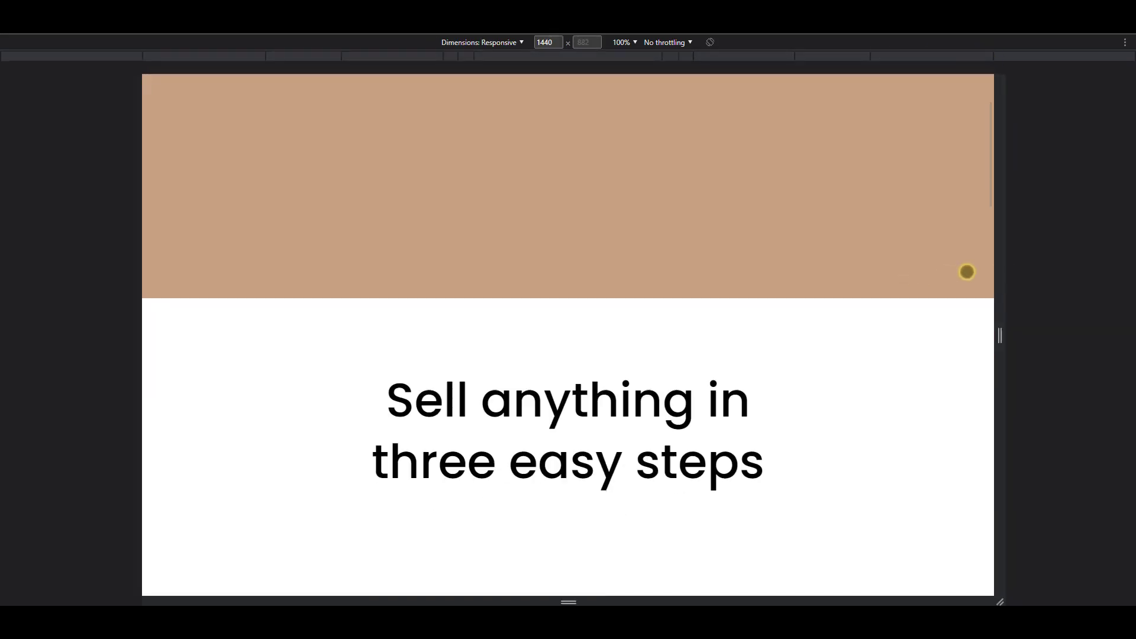
pyautogui.moveTo(999, 310); pyautogui.dragTo(673, 353)
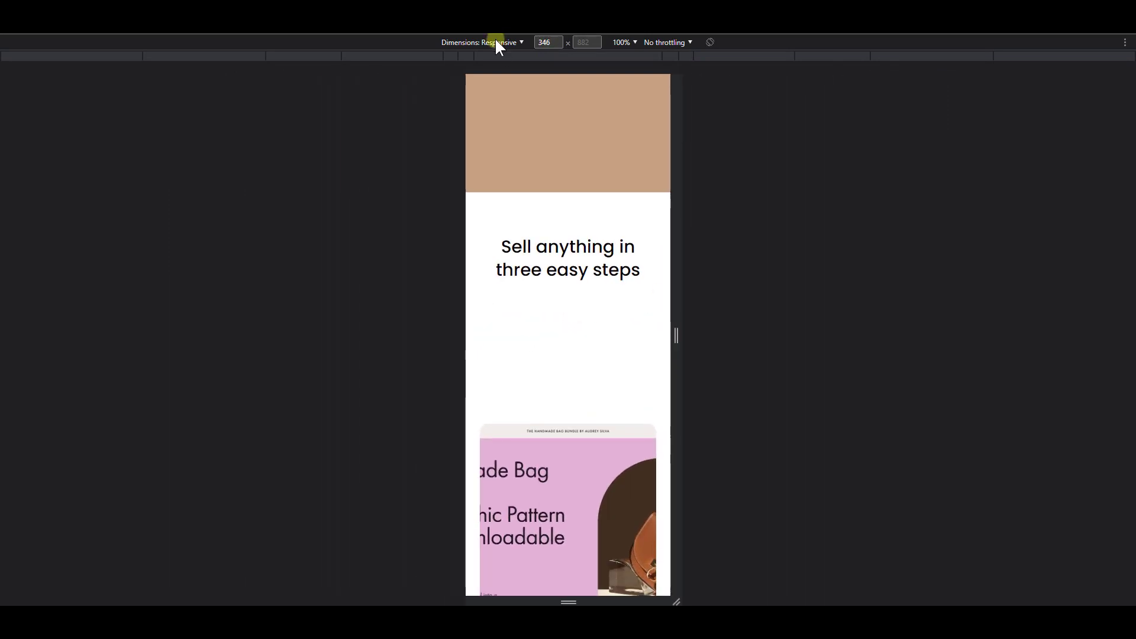
pyautogui.click(495, 43)
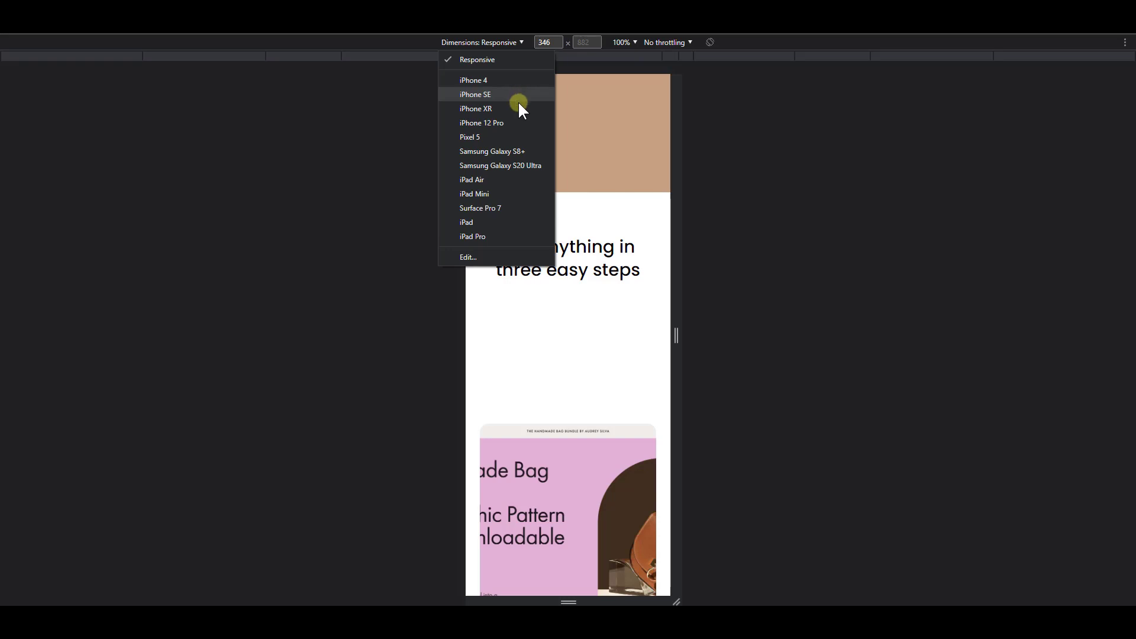
pyautogui.click(517, 109)
pyautogui.click(497, 42)
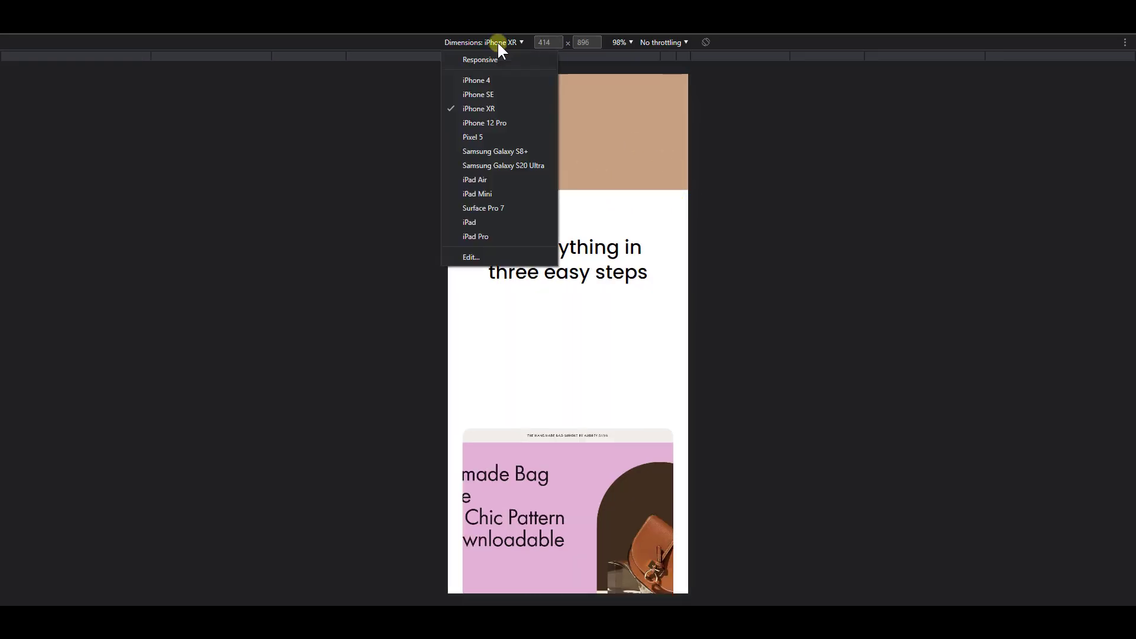
pyautogui.click(514, 116)
# Step: Examine when the second image and the Checkout text fade in while scrolling the mobile preview
pyautogui.scroll(-5, 638, 187)
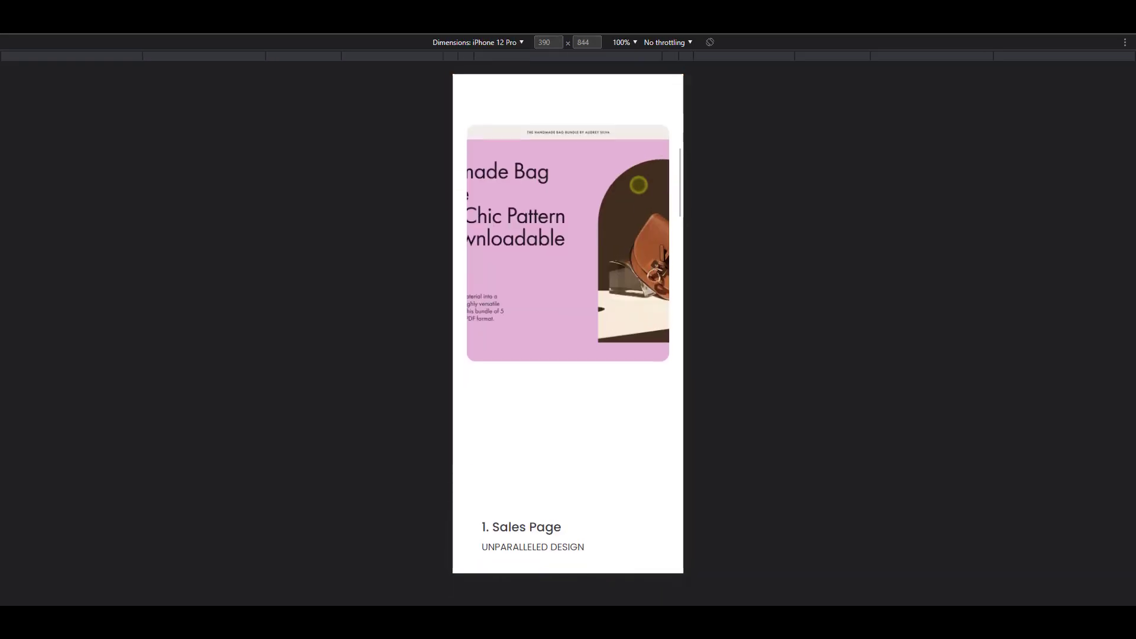
pyautogui.scroll(9, 639, 185)
pyautogui.scroll(-5, 638, 185)
pyautogui.scroll(-15, 638, 185)
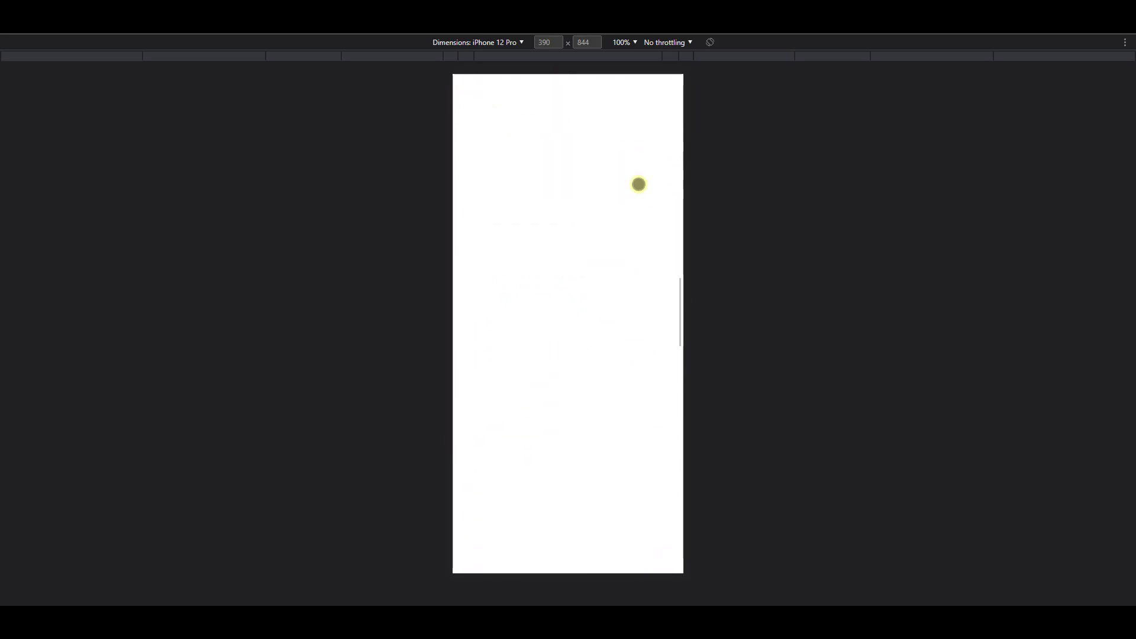
pyautogui.scroll(-3, 638, 185)
pyautogui.scroll(3, 639, 184)
pyautogui.scroll(-3, 639, 184)
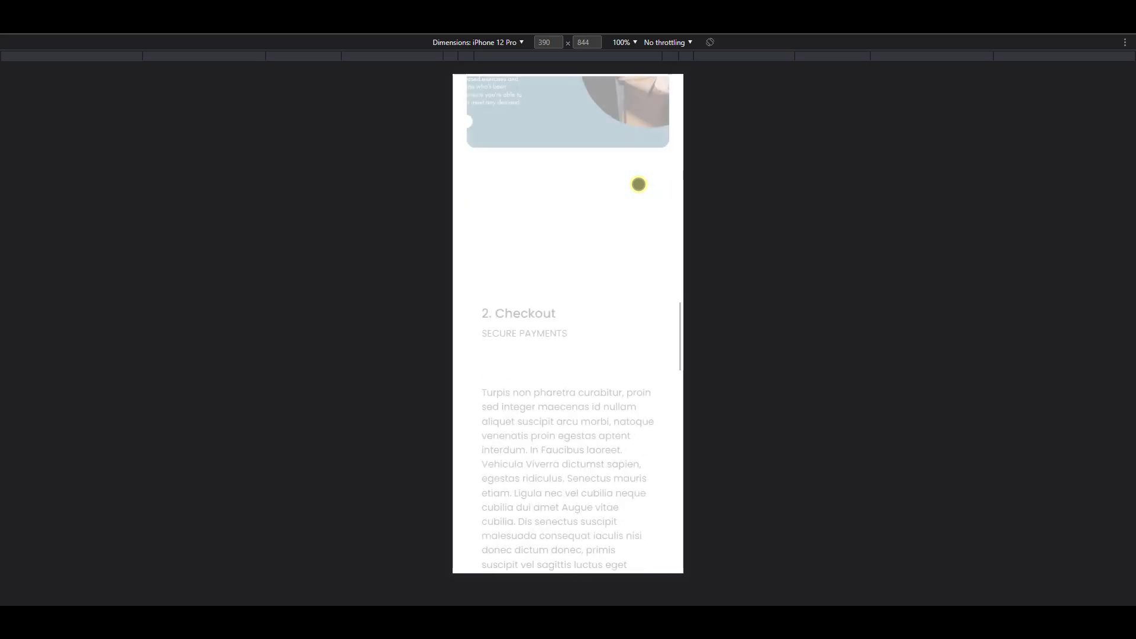
pyautogui.scroll(5, 638, 185)
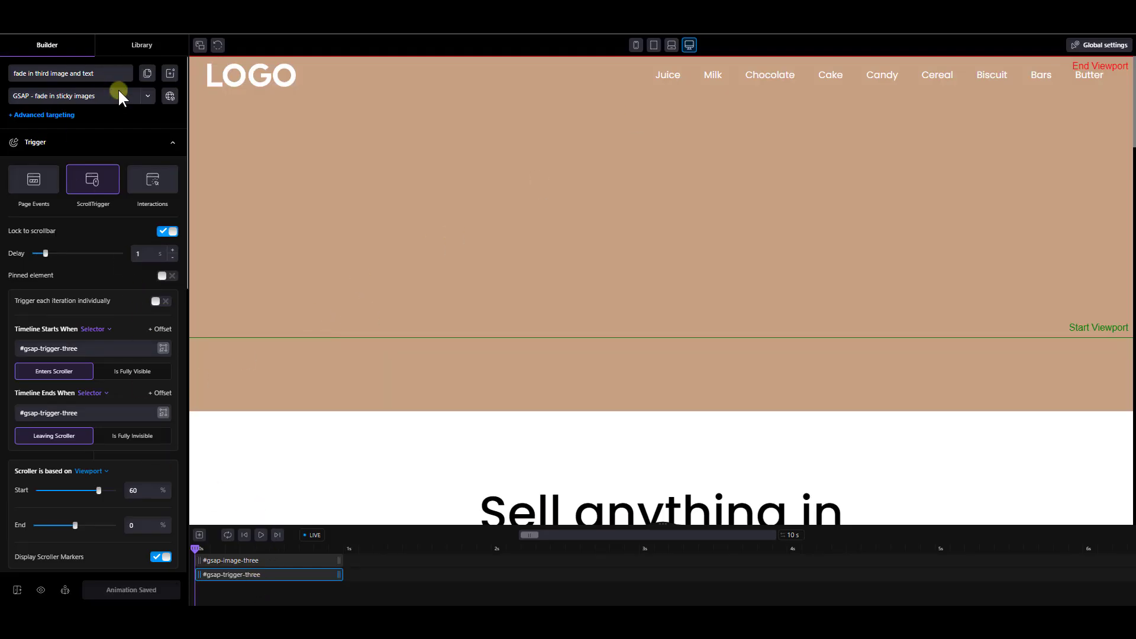
# Step: In the animation builder, limit the "fade in third image and text" timeline to the laptop and desktop breakpoints and save the animation
pyautogui.click(140, 46)
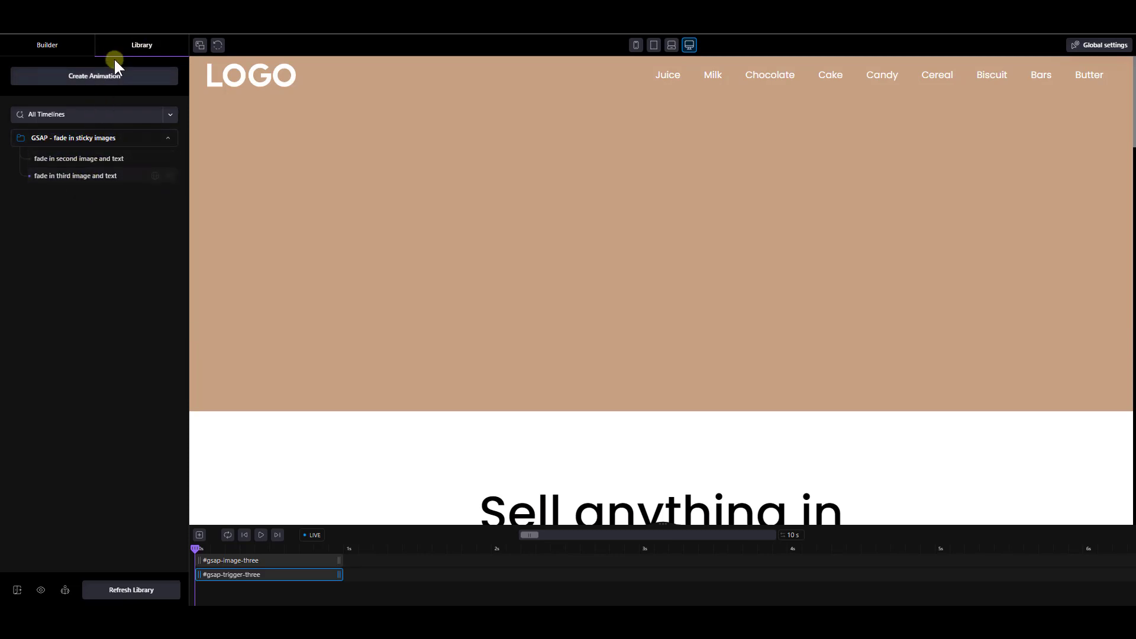
pyautogui.click(72, 50)
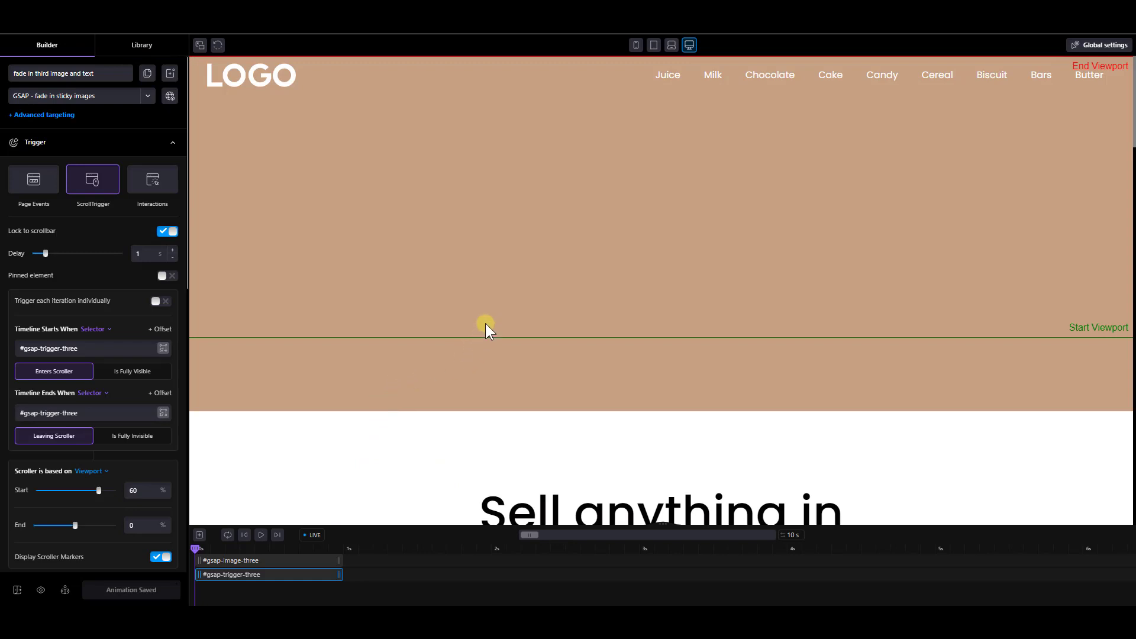
pyautogui.scroll(-10, 485, 326)
pyautogui.scroll(-1, 543, 328)
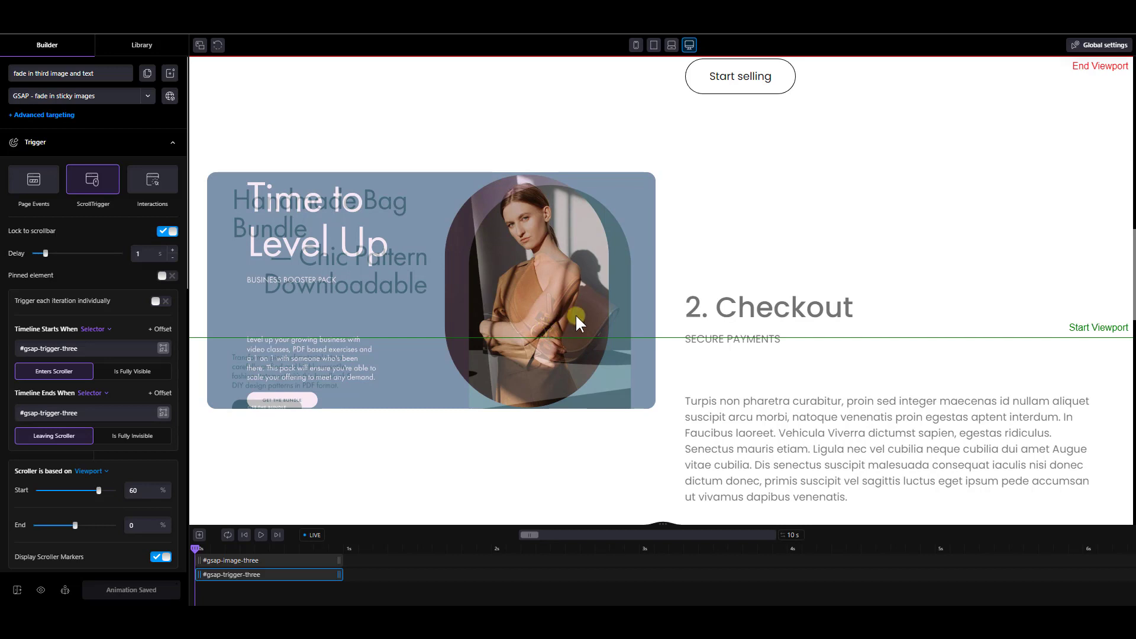
pyautogui.scroll(-10, 109, 473)
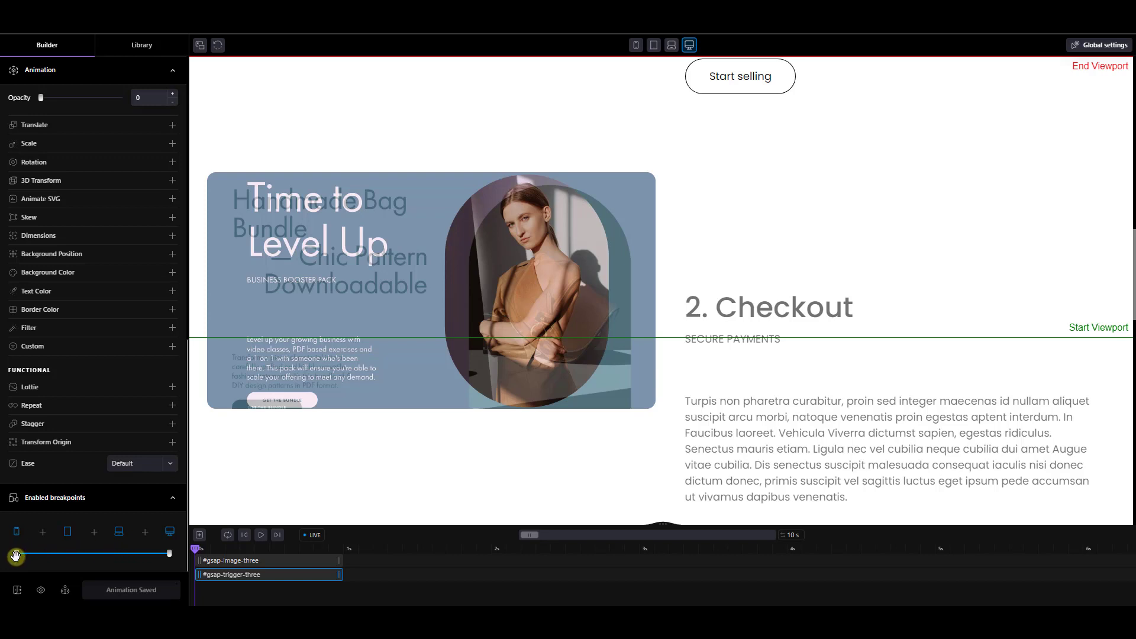
pyautogui.moveTo(16, 555); pyautogui.dragTo(102, 555)
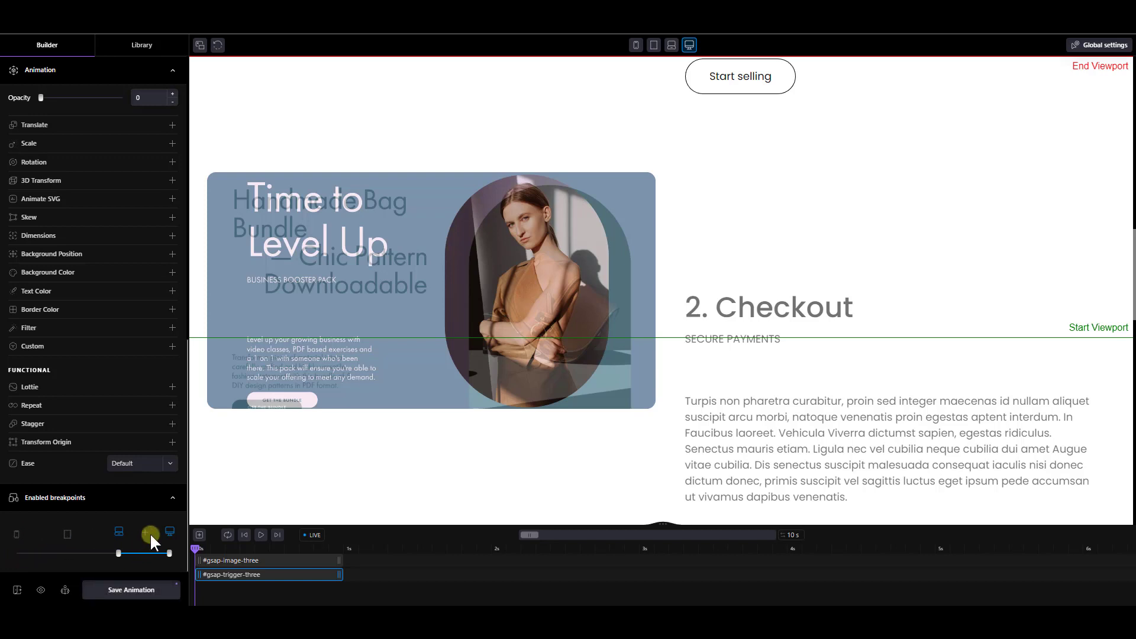
pyautogui.click(133, 590)
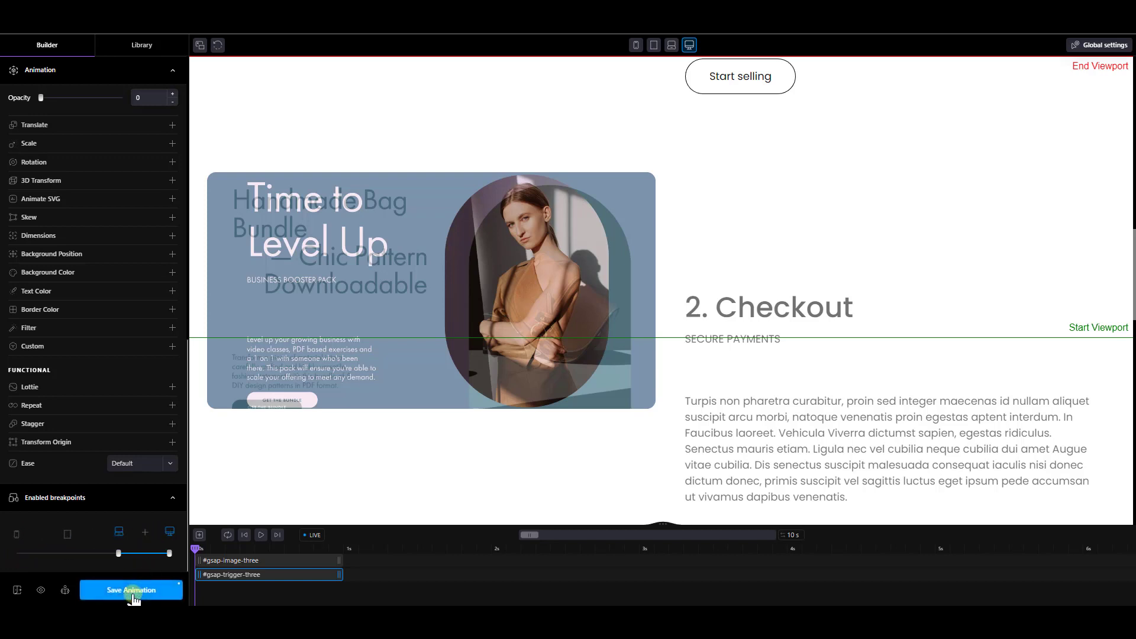
# Step: Open the "fade in second image and text" timeline, limit it to the laptop and desktop breakpoints, and save the animation
pyautogui.scroll(10, 139, 361)
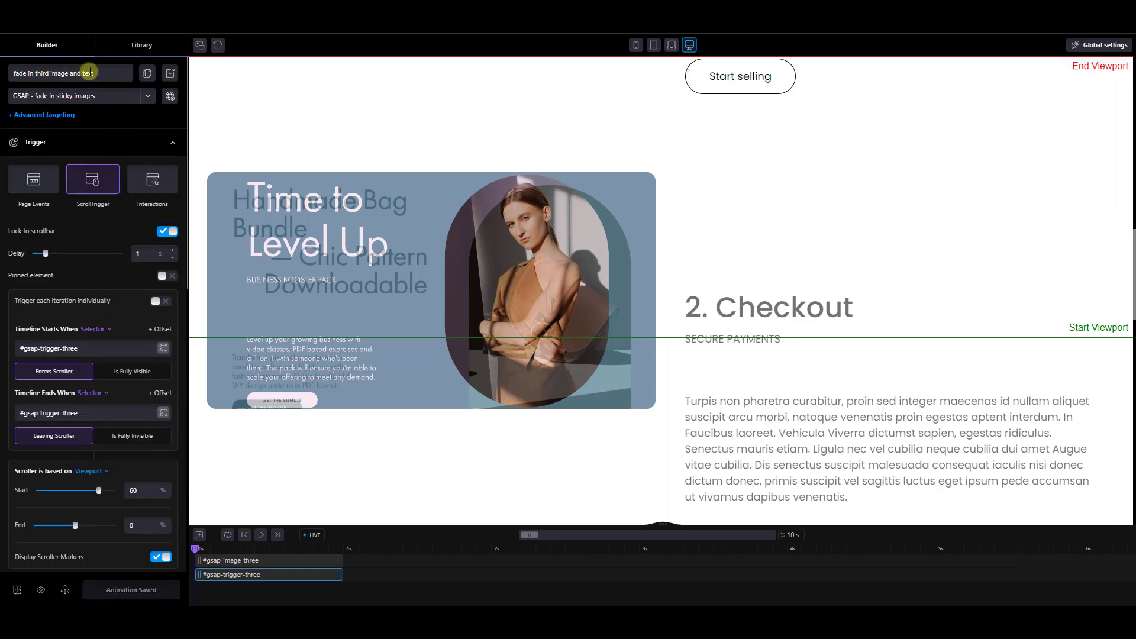
pyautogui.click(145, 47)
pyautogui.click(94, 157)
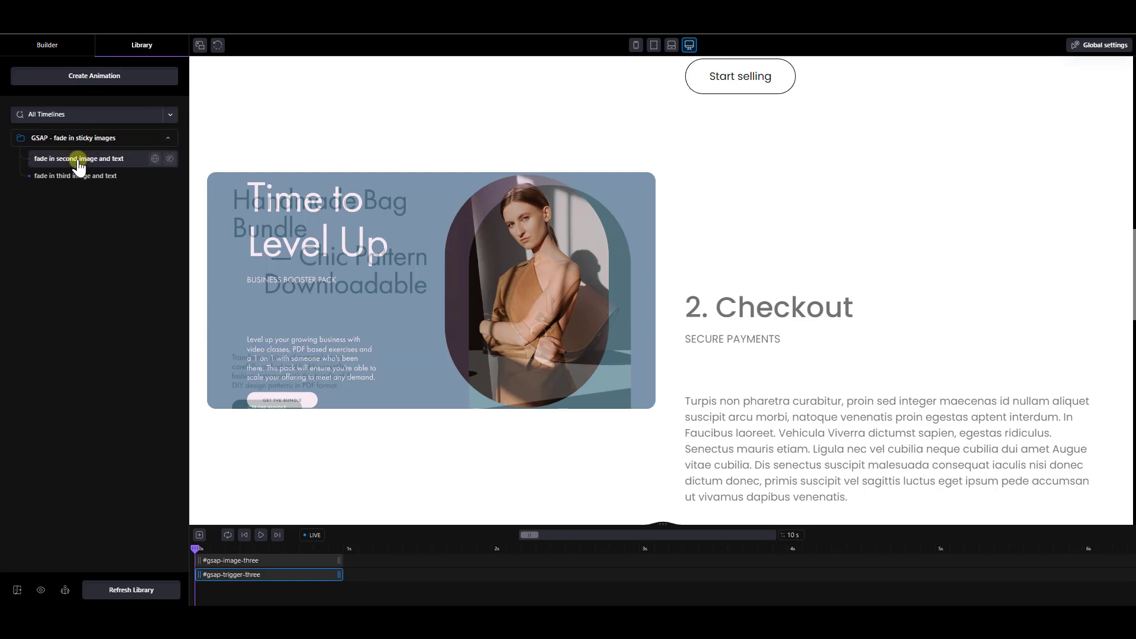
pyautogui.scroll(-15, 127, 335)
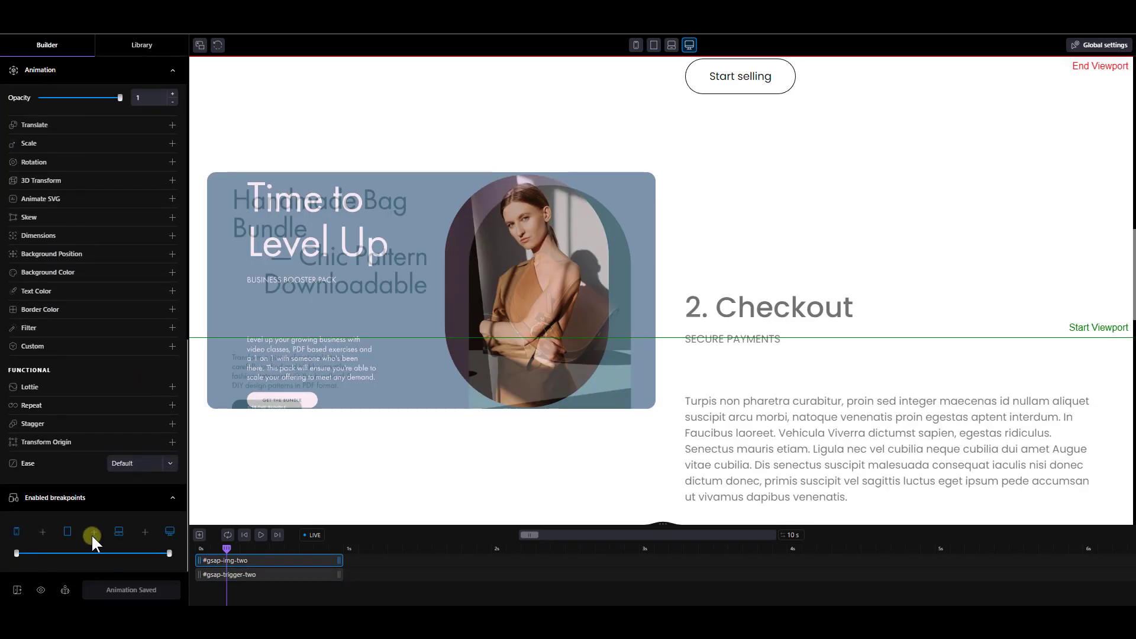
pyautogui.moveTo(14, 553); pyautogui.dragTo(100, 552)
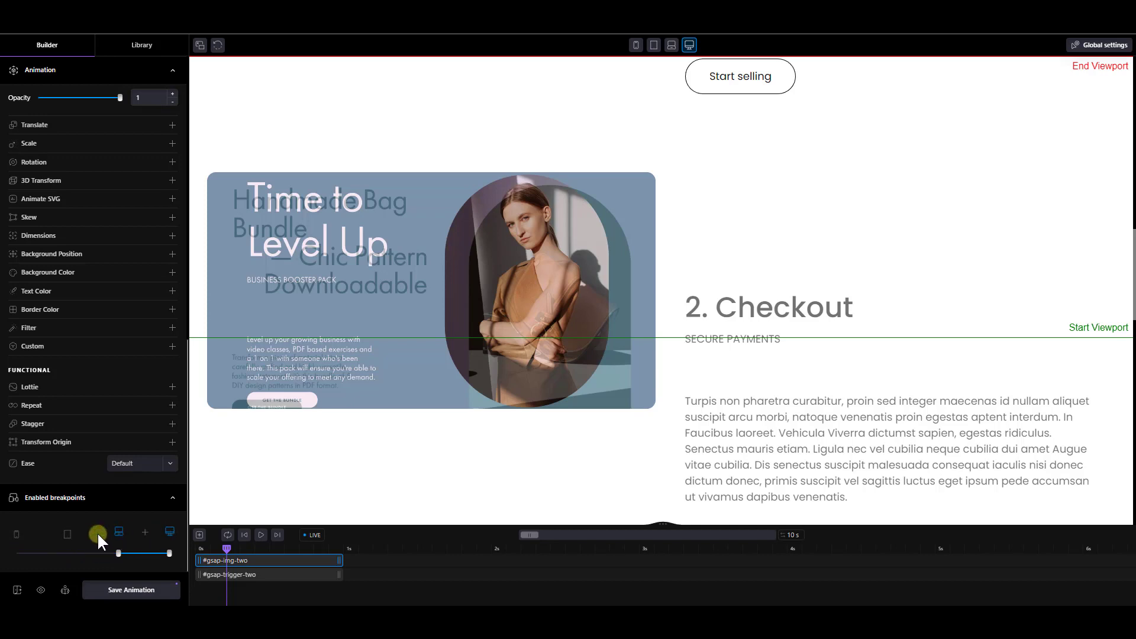
pyautogui.click(89, 588)
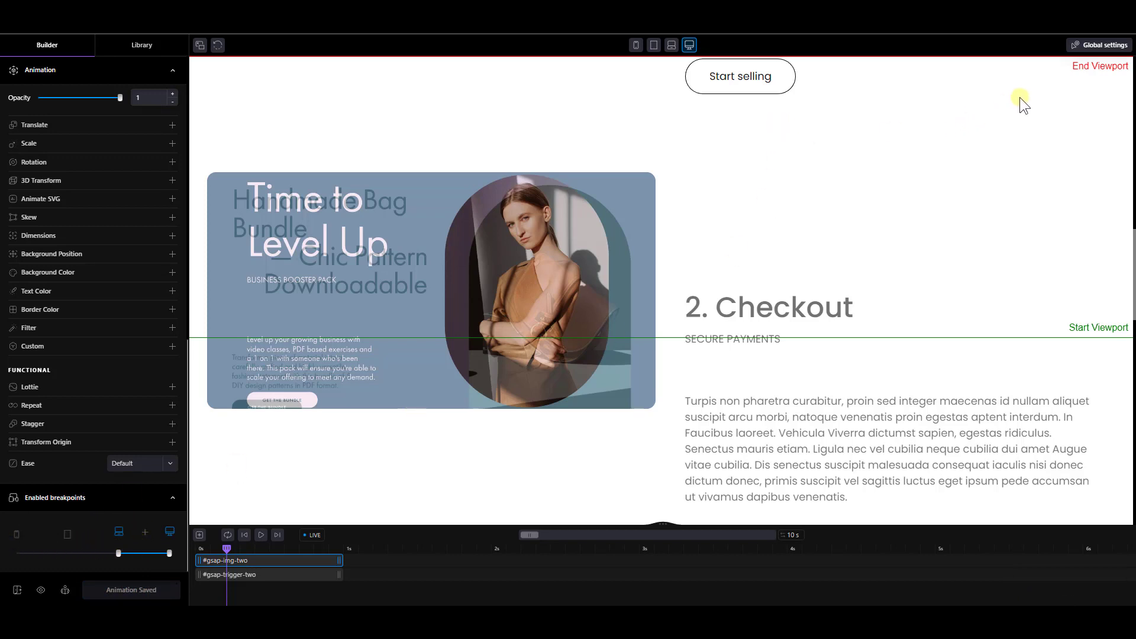
# Step: Check the phone, tablet and laptop breakpoint widths in the animation builder's global settings and look at the page editor's settings
pyautogui.click(1097, 46)
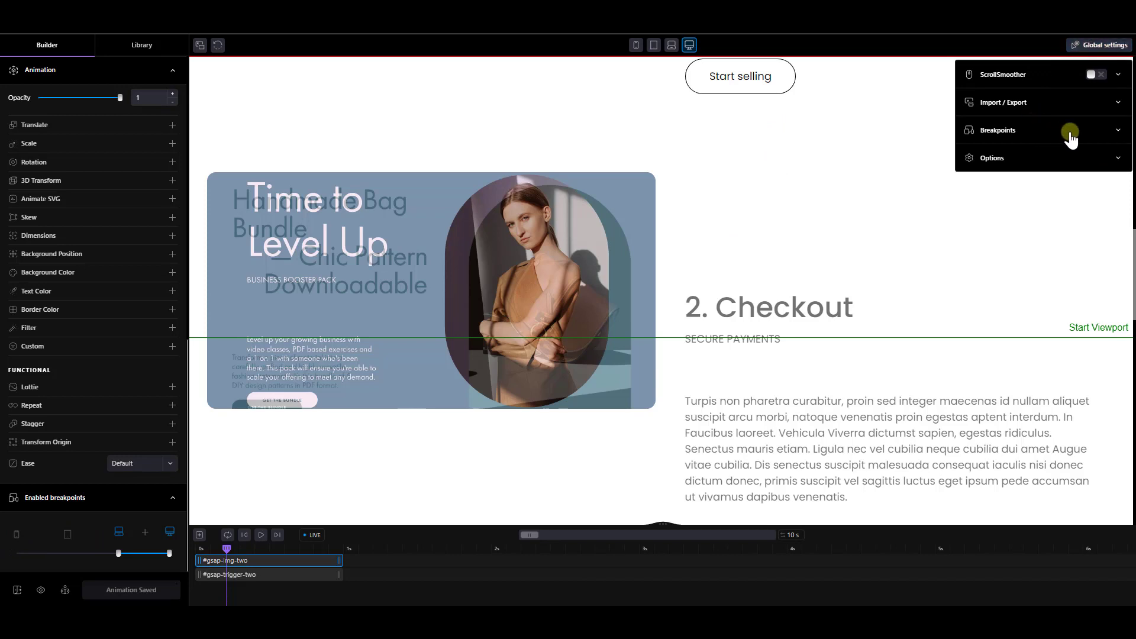
pyautogui.click(1118, 129)
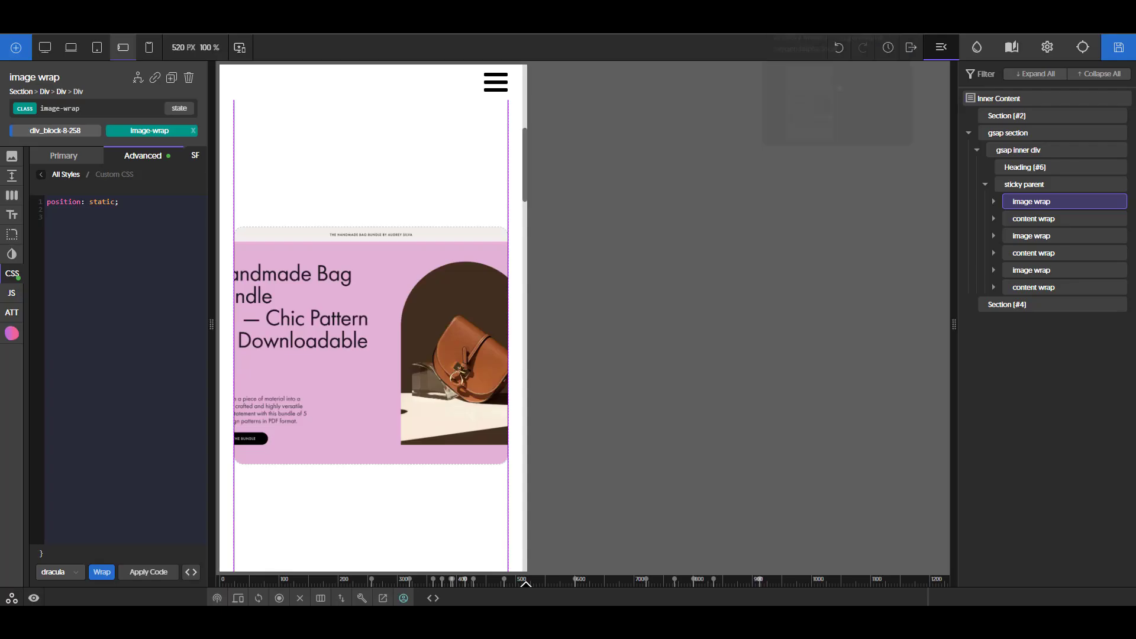
pyautogui.click(1047, 46)
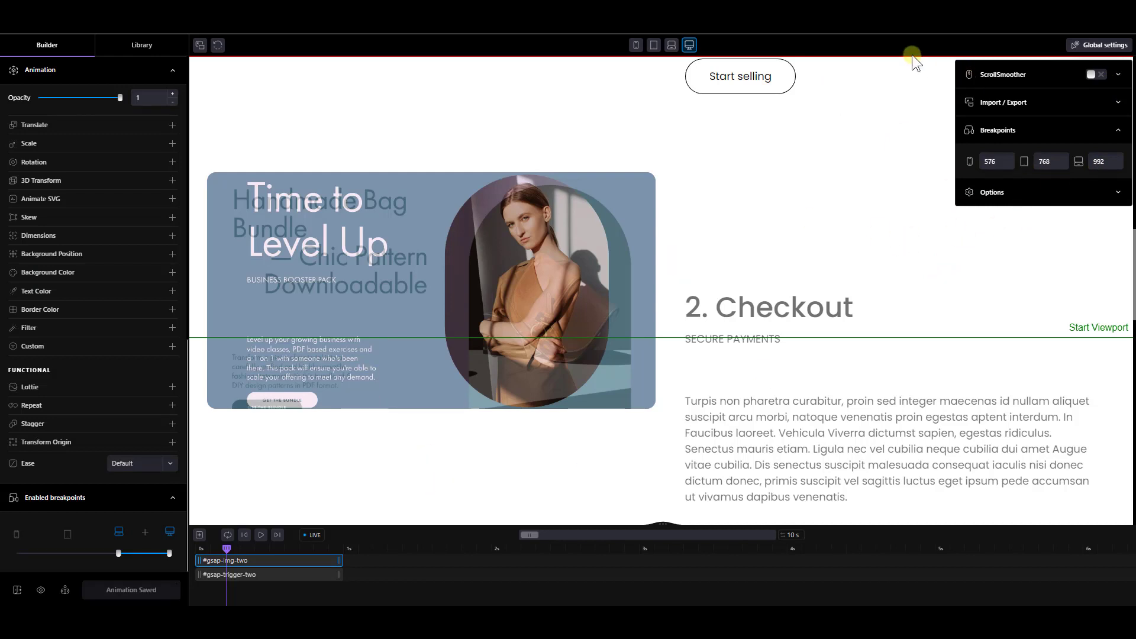
pyautogui.click(1099, 45)
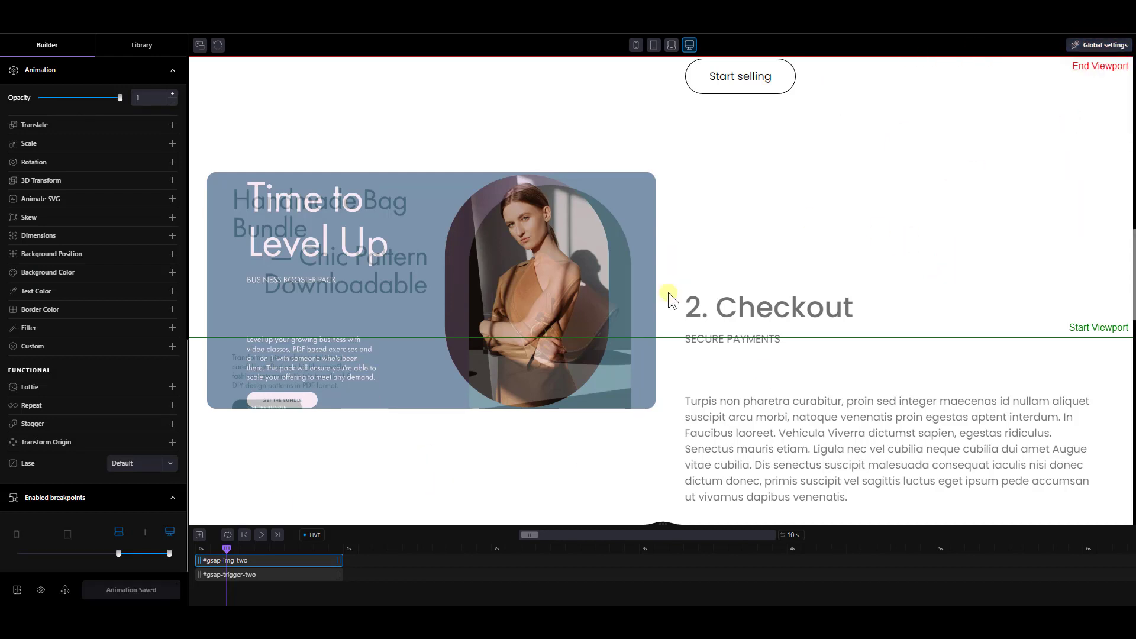
# Step: Duplicate the second image's timeline and name the copy "Mobile - fade in second image and text"
pyautogui.scroll(15, 123, 416)
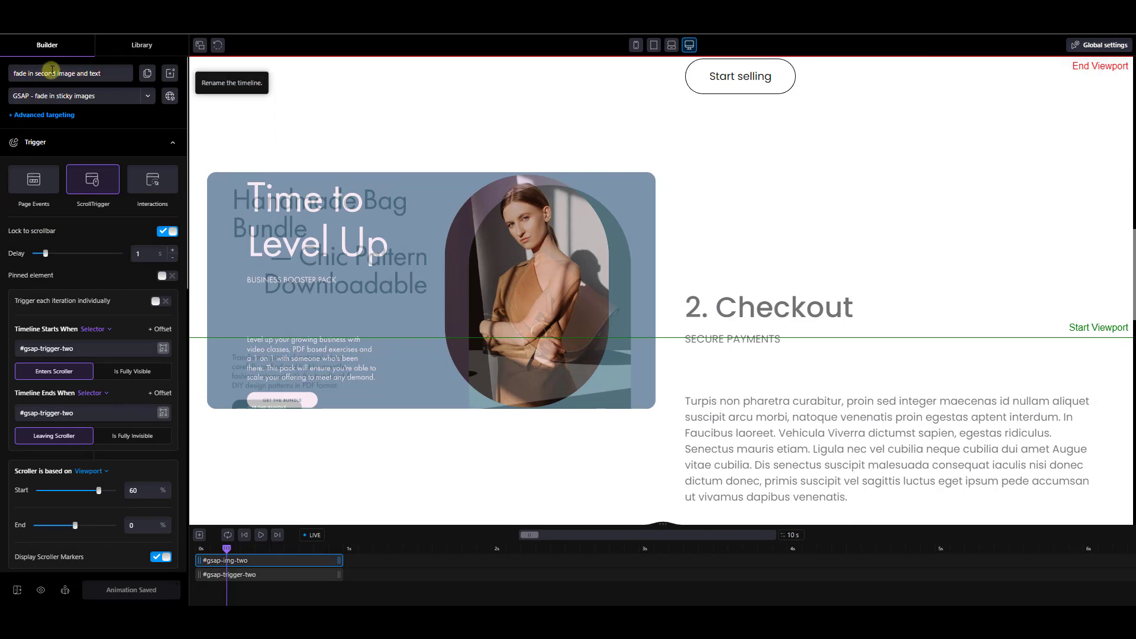
pyautogui.click(147, 74)
pyautogui.moveTo(103, 74); pyautogui.dragTo(124, 73)
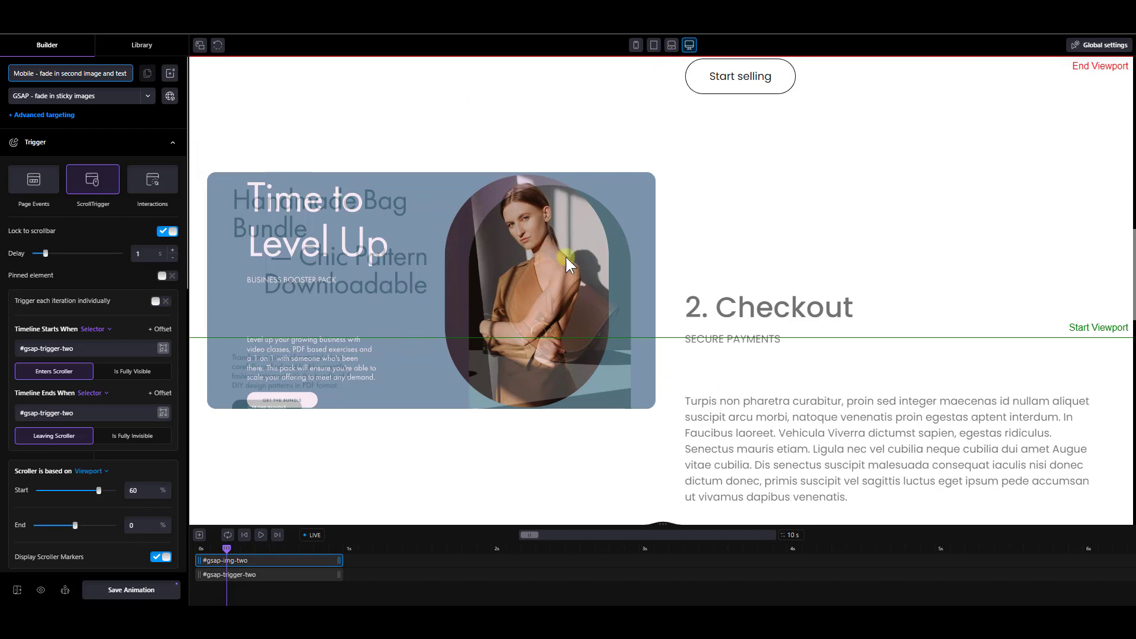
# Step: Switch the preview to tablet, limit the mobile timeline to the phone and tablet breakpoints, and save the animation
pyautogui.click(654, 46)
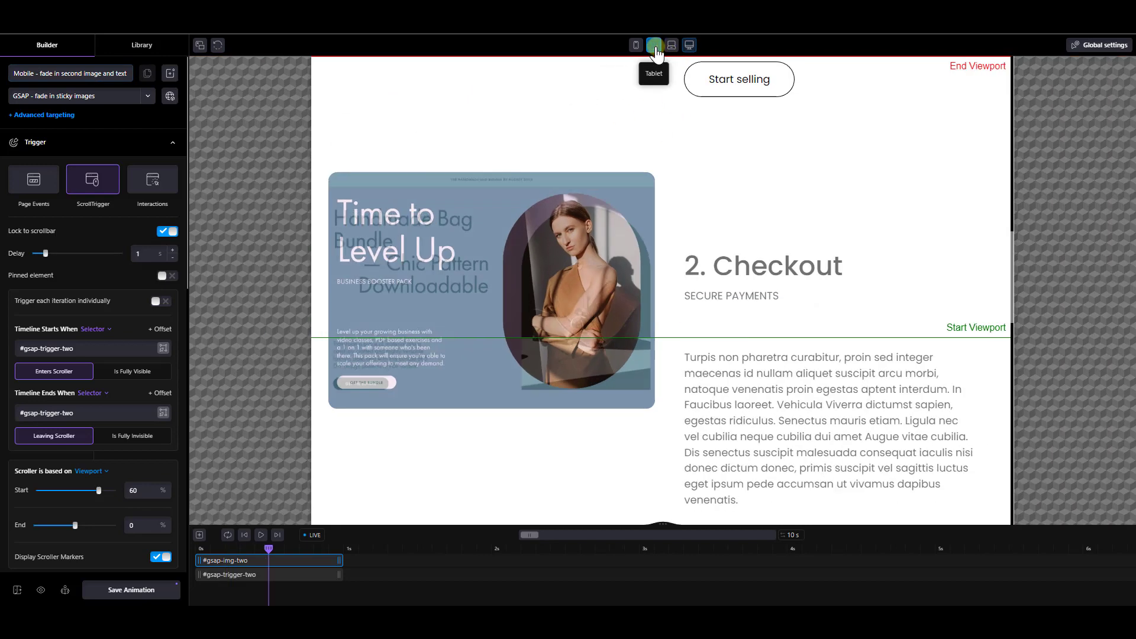
pyautogui.scroll(6, 647, 249)
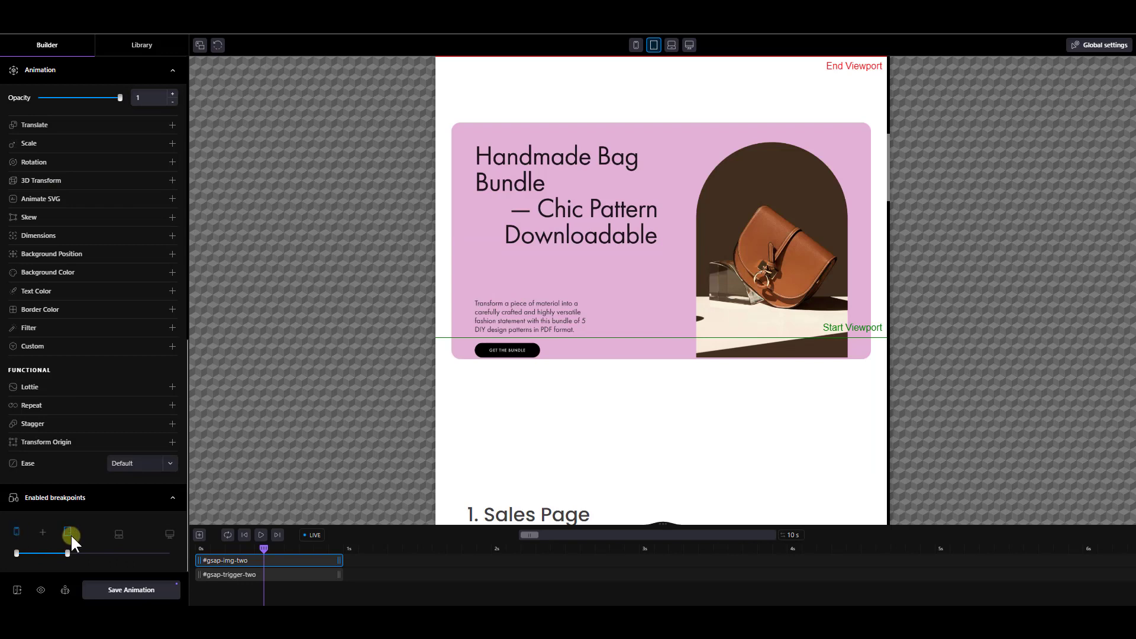
pyautogui.click(143, 589)
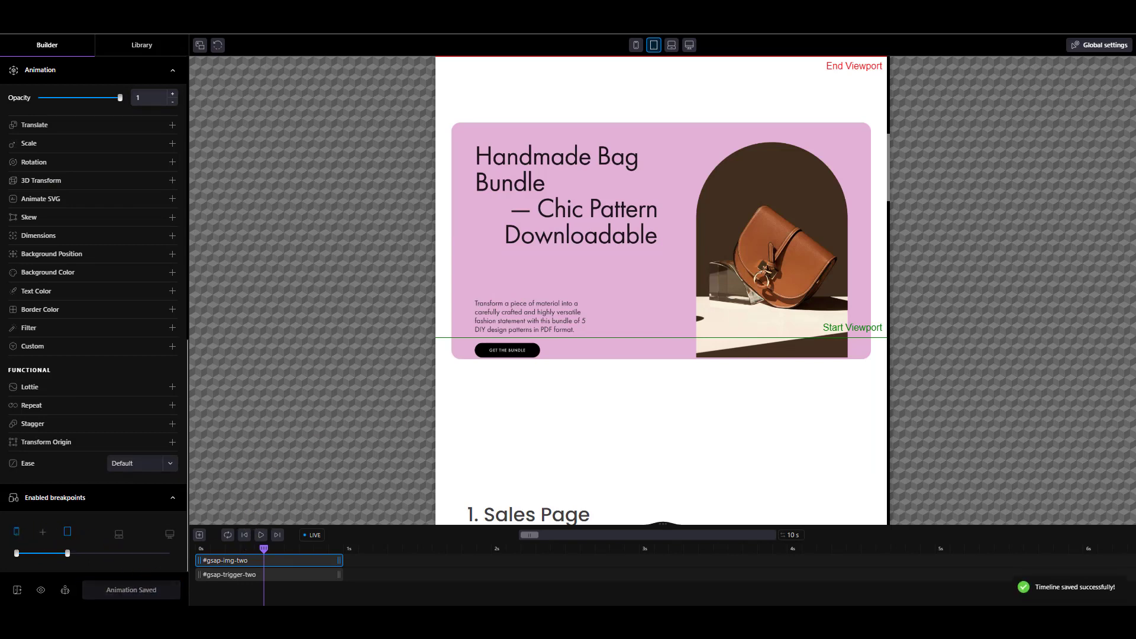
# Step: Examine in the tablet preview when the second image and the Checkout text fade in relative to the viewport markers
pyautogui.scroll(8, 619, 308)
pyautogui.scroll(-13, 620, 308)
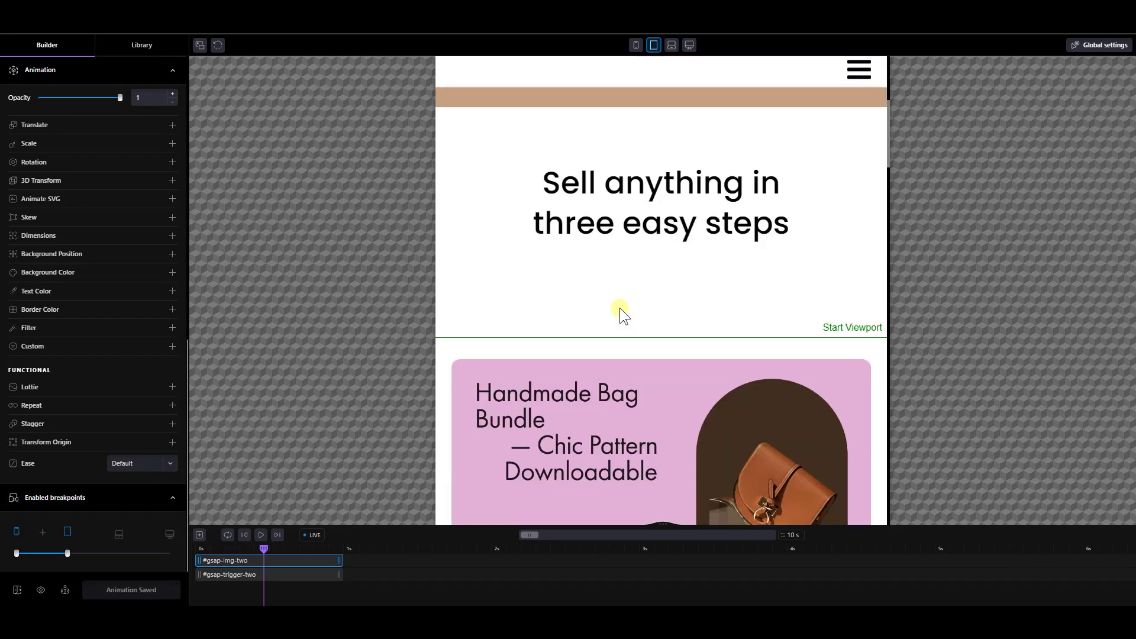
pyautogui.scroll(-8, 620, 308)
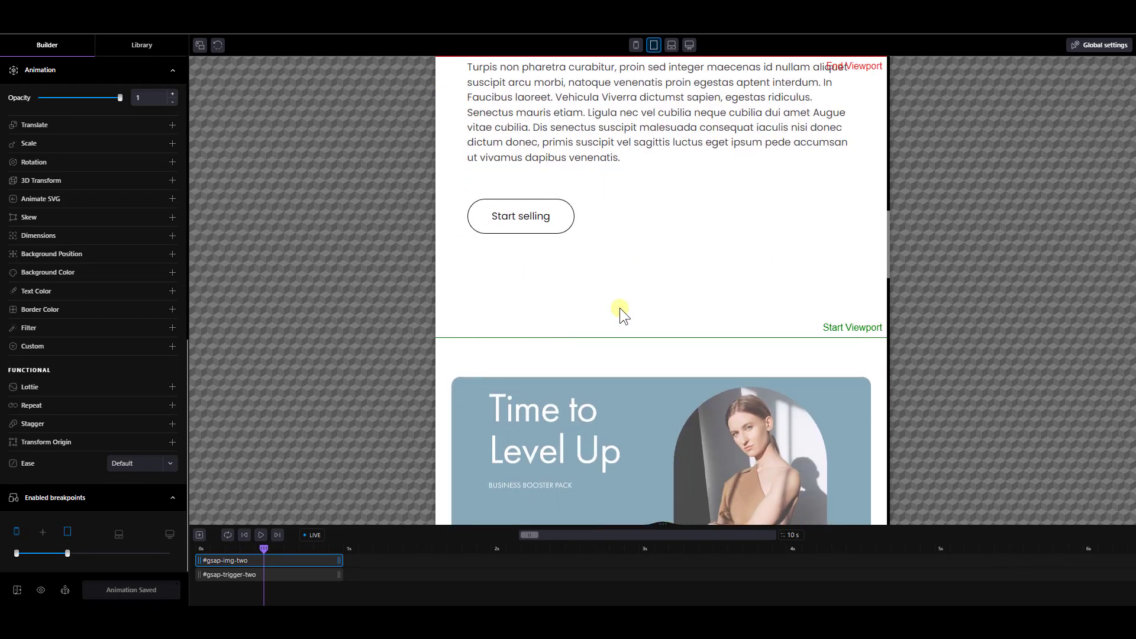
pyautogui.scroll(-14, 620, 308)
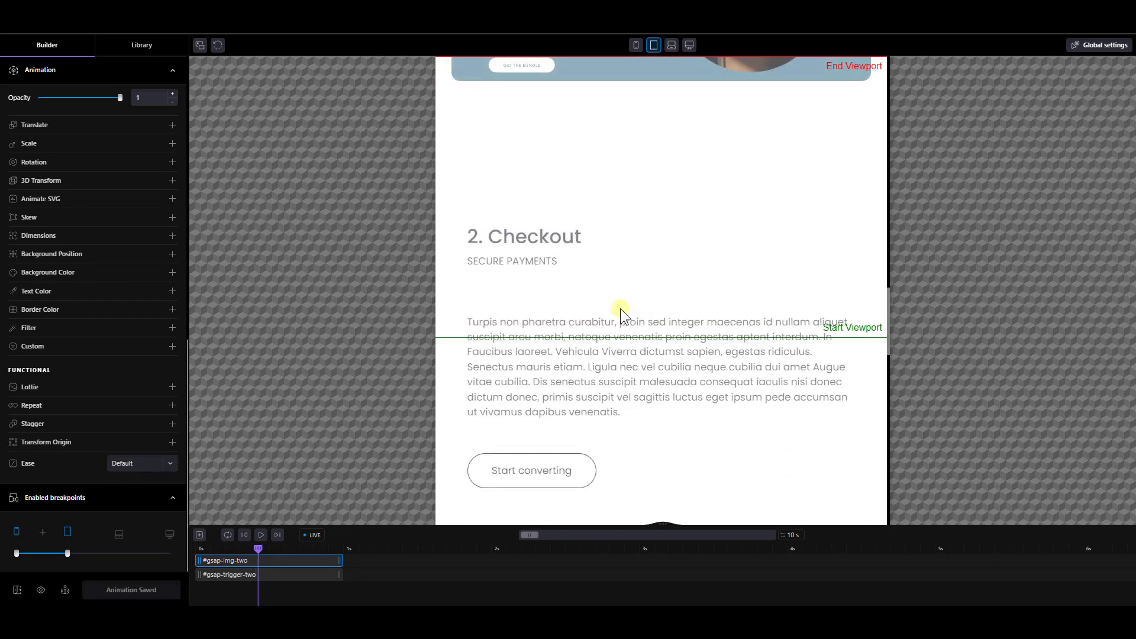
pyautogui.scroll(9, 620, 309)
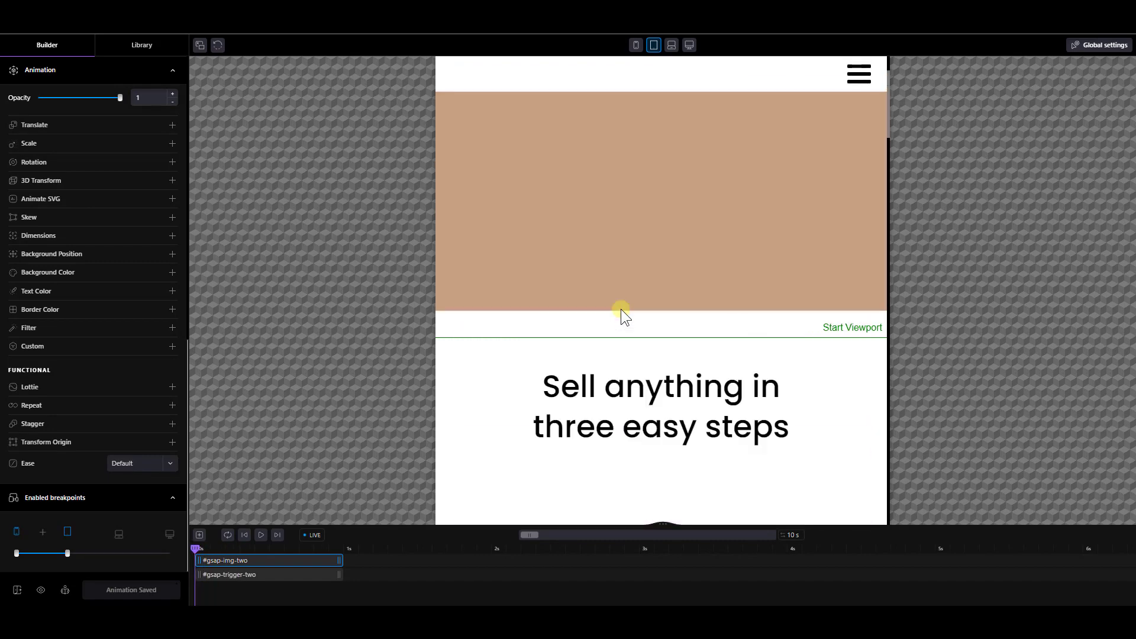
pyautogui.scroll(-9, 621, 309)
pyautogui.scroll(-10, 621, 309)
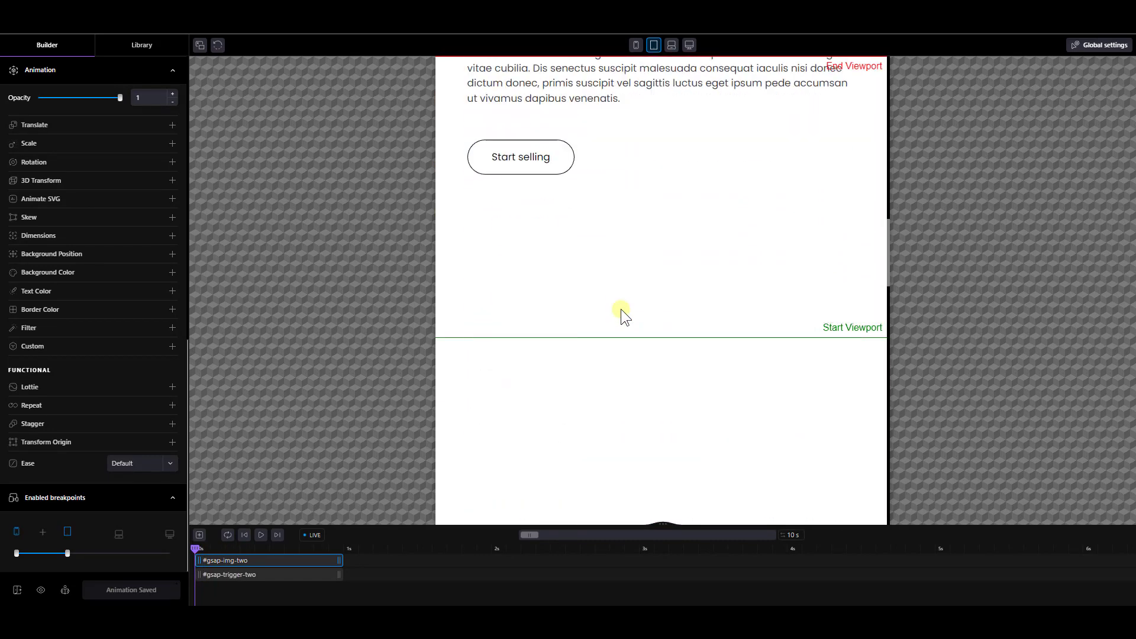
pyautogui.scroll(15, 620, 309)
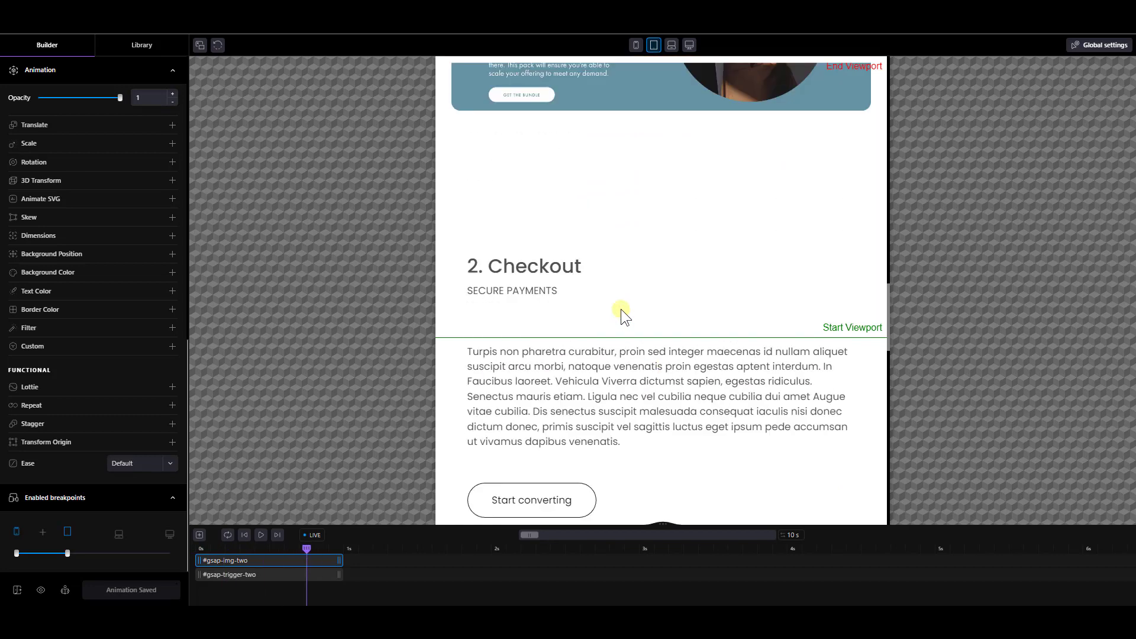
pyautogui.scroll(-3, 621, 309)
pyautogui.scroll(3, 620, 309)
pyautogui.scroll(-2, 620, 309)
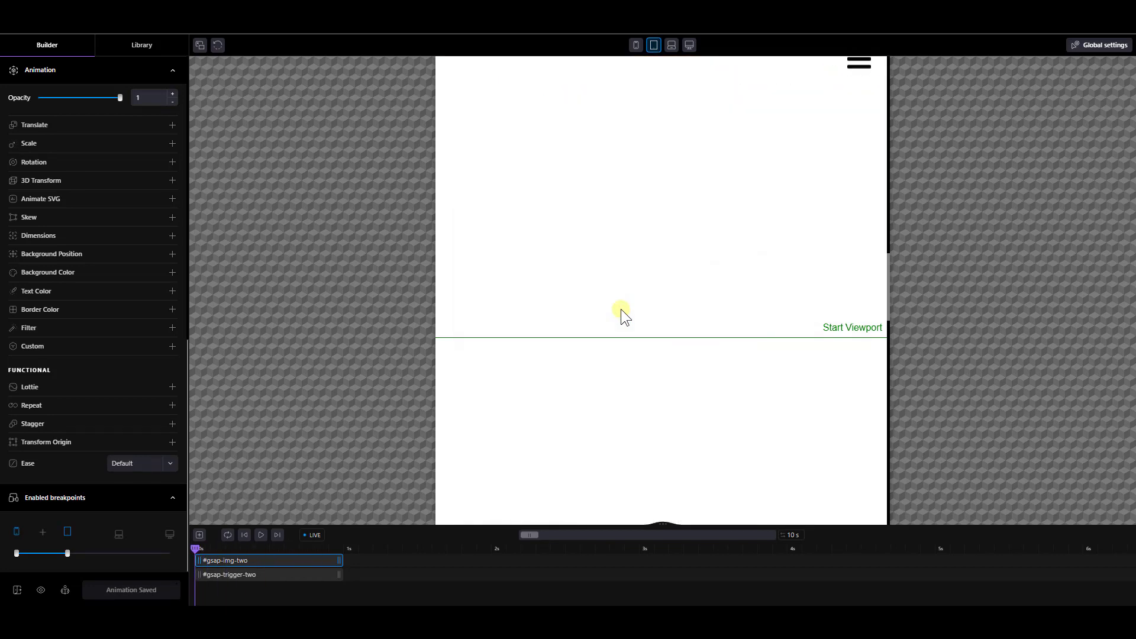
# Step: Set the mobile timeline's scroller end position to 80% of the viewport
pyautogui.scroll(8, 69, 322)
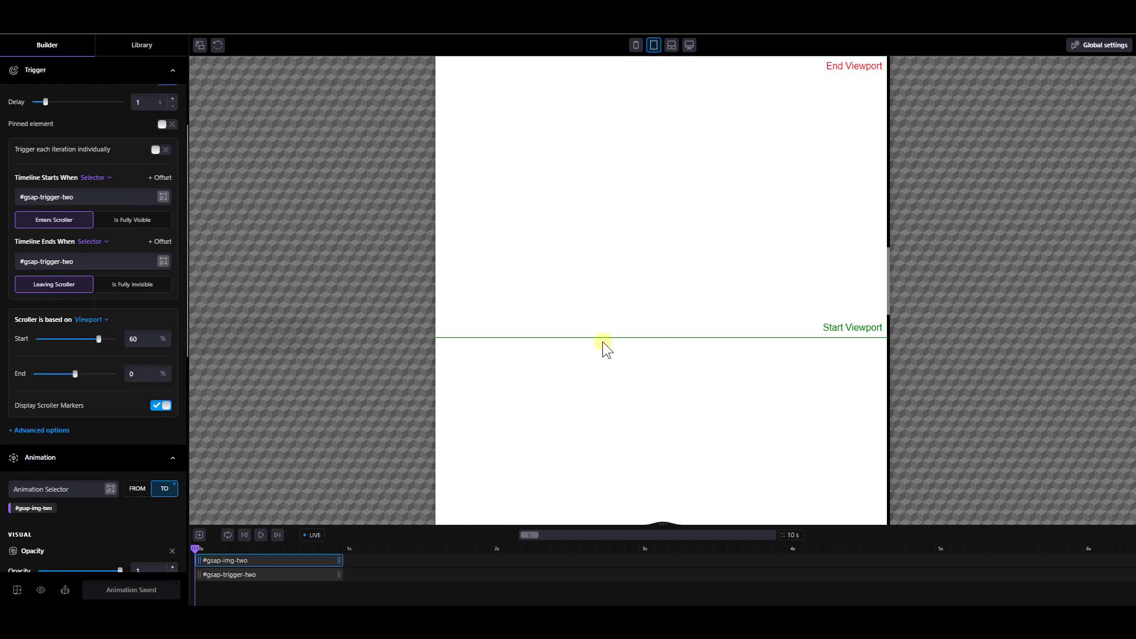
pyautogui.scroll(5, 602, 342)
pyautogui.scroll(-3, 603, 342)
pyautogui.scroll(-3, 603, 342)
pyautogui.scroll(5, 603, 342)
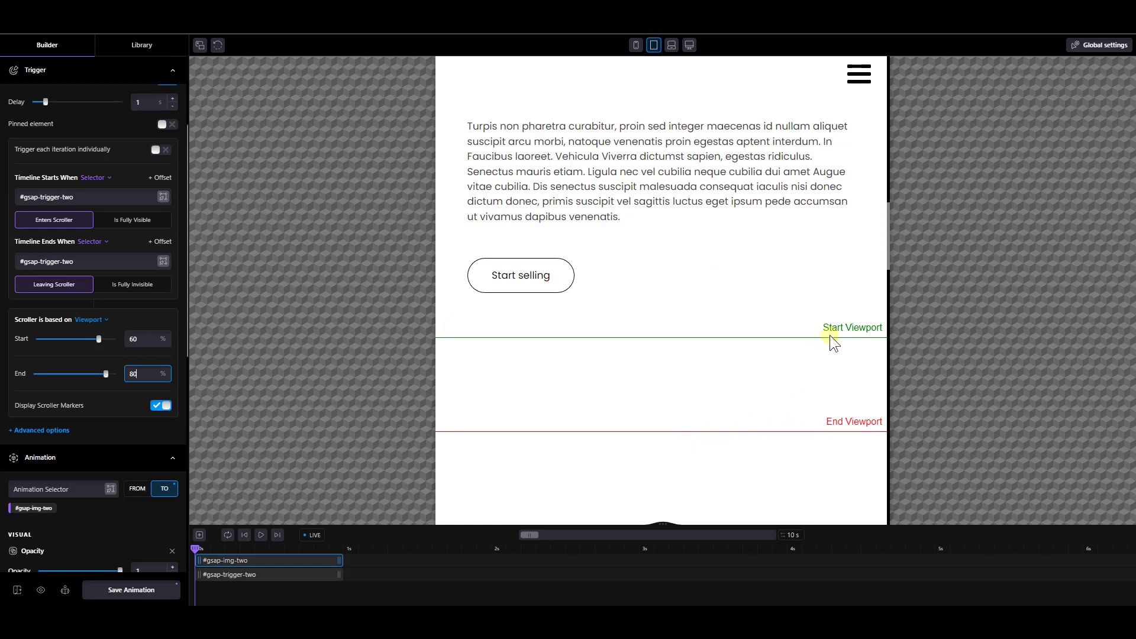
# Step: Set the mobile timeline's scroller start position to 120% of the viewport and check the second image's fade
pyautogui.click(141, 339)
pyautogui.write('100')
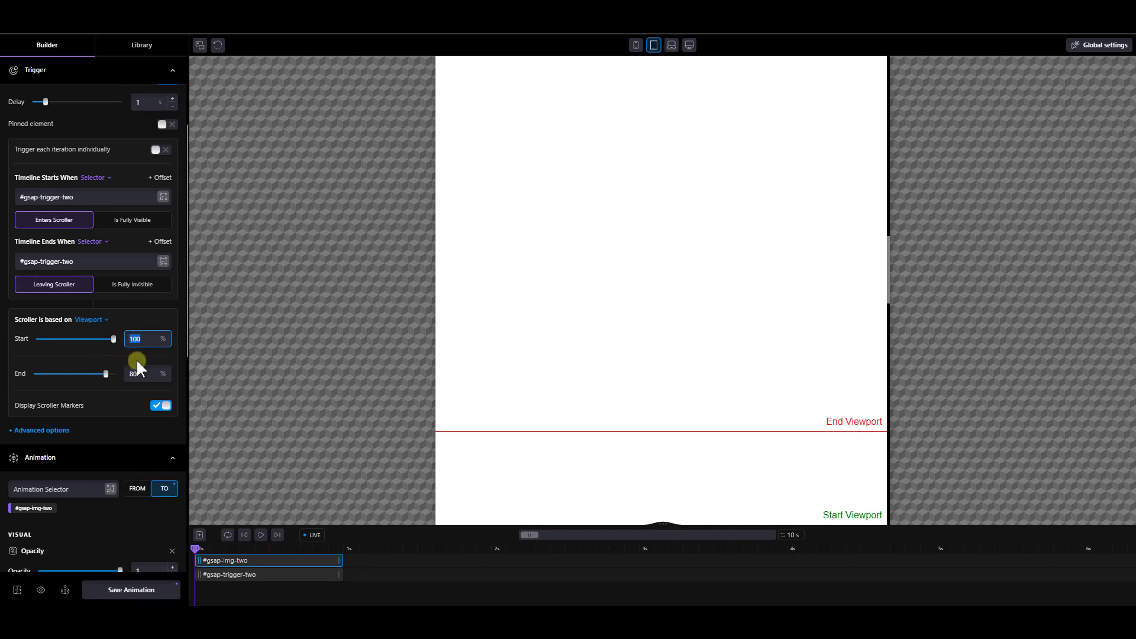
pyautogui.write('120')
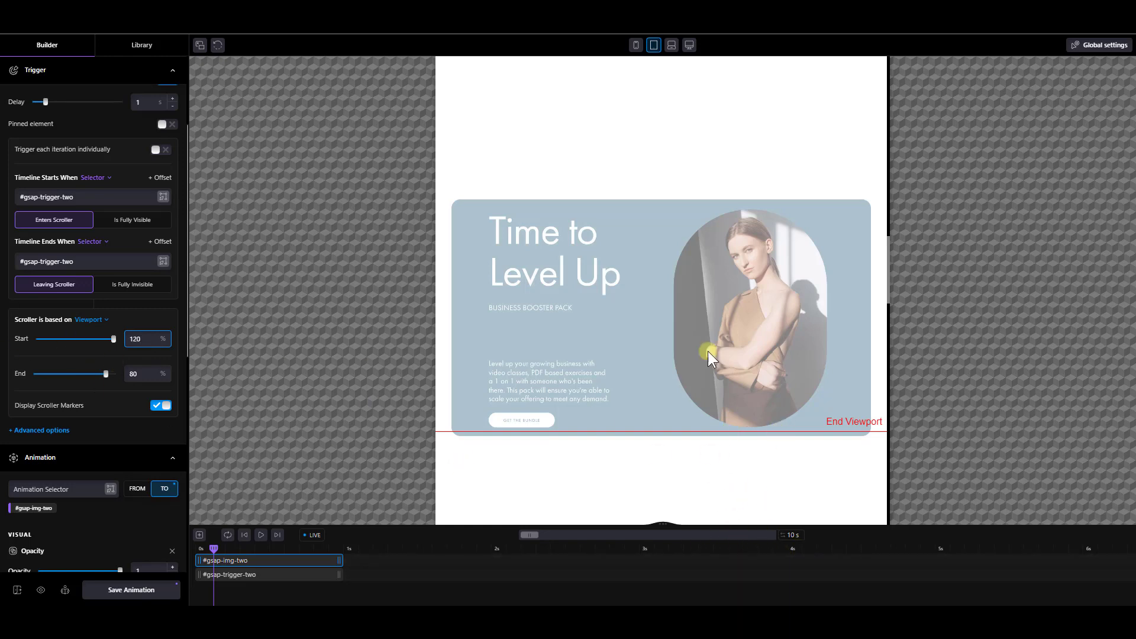
pyautogui.scroll(5, 726, 423)
pyautogui.scroll(-2, 727, 422)
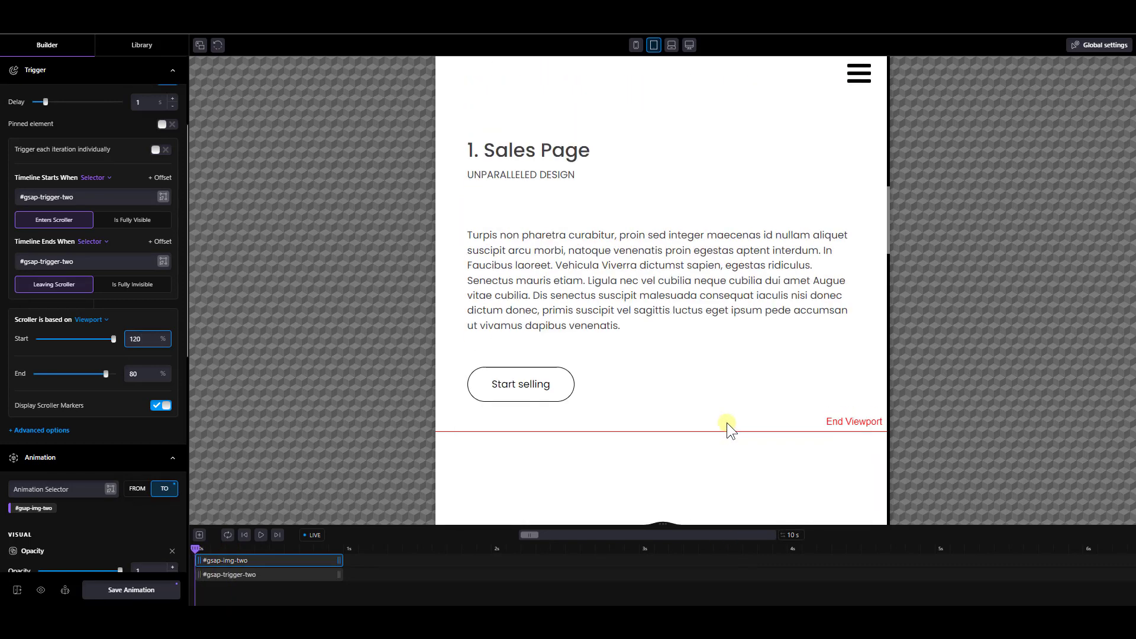
pyautogui.scroll(-3, 727, 423)
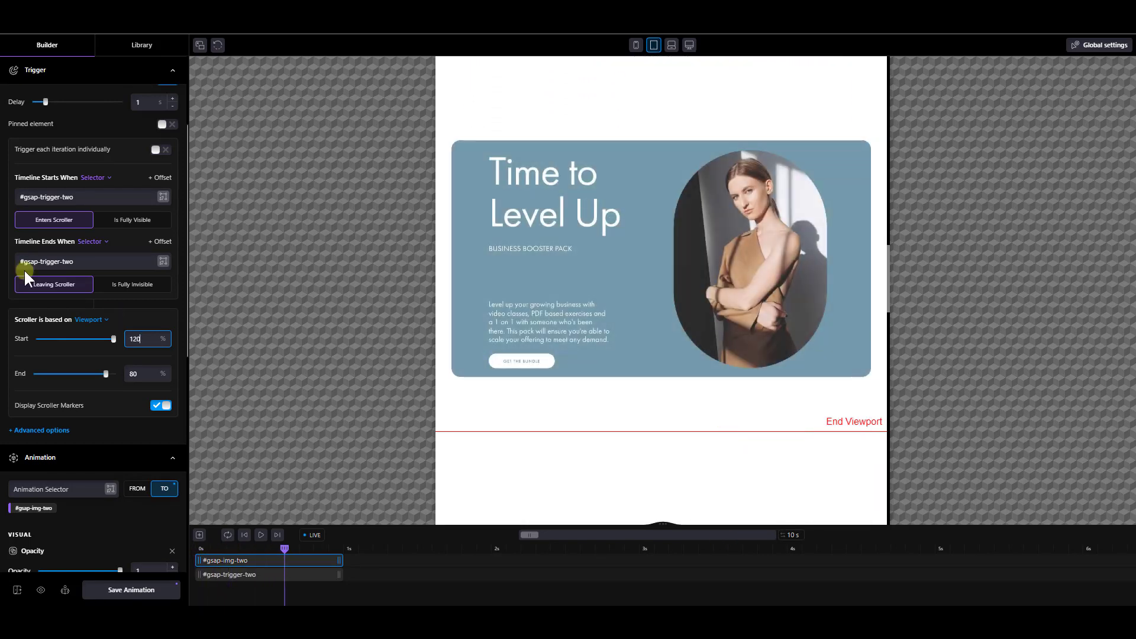
# Step: Make the mobile timeline end when #gsap-trigger-two is fully invisible, and test the fade in the tablet preview
pyautogui.click(123, 286)
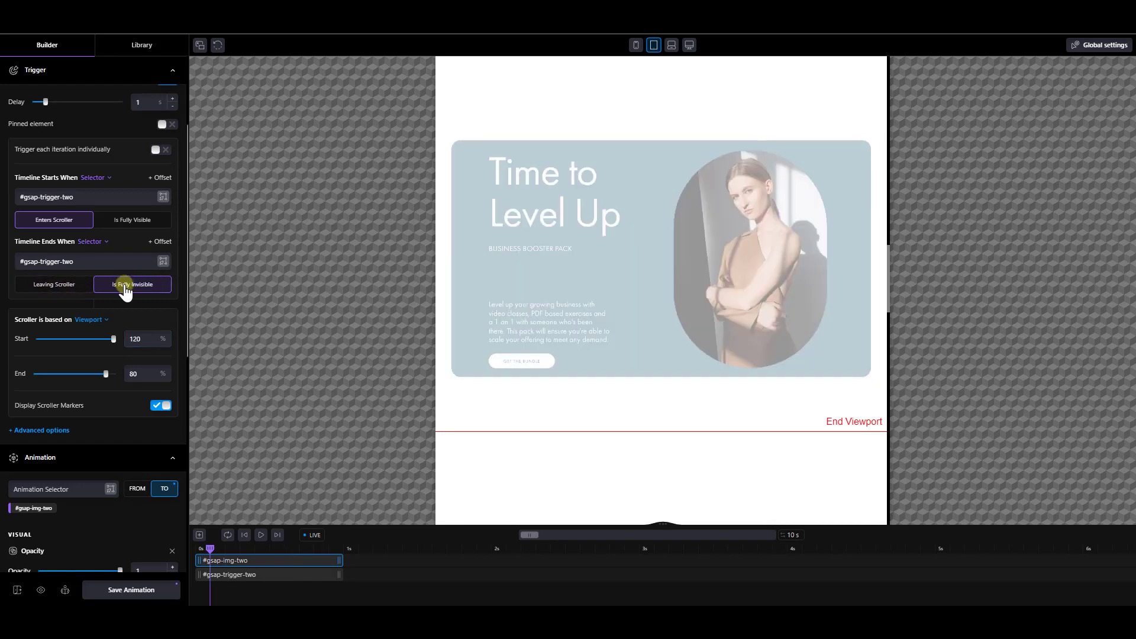
pyautogui.scroll(5, 686, 373)
pyautogui.scroll(-6, 687, 373)
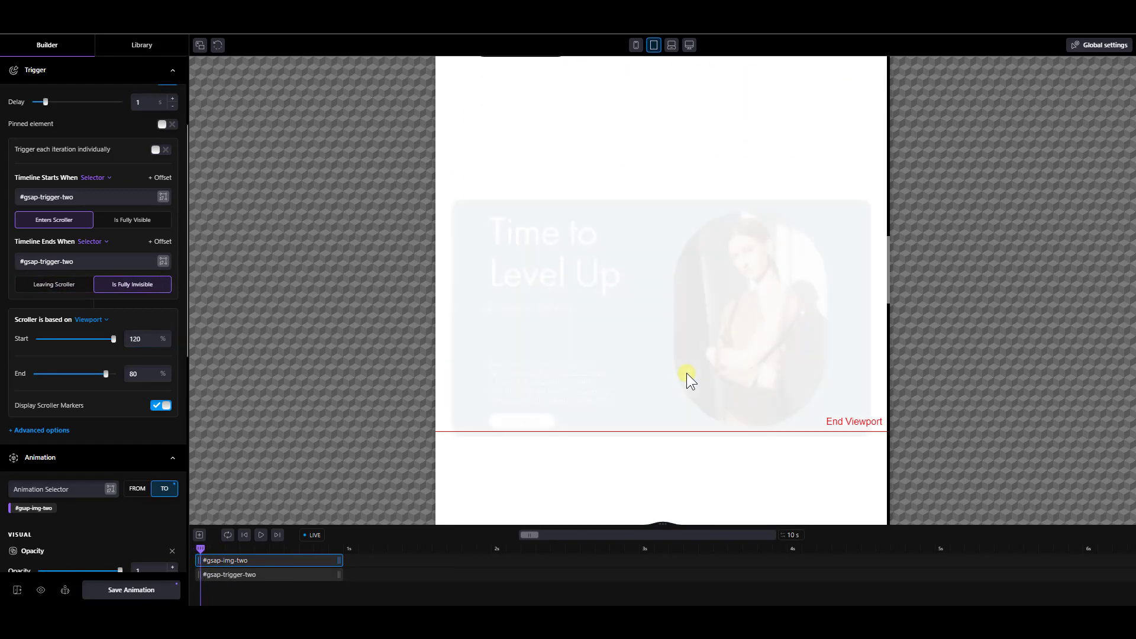
pyautogui.scroll(-2, 686, 373)
pyautogui.scroll(5, 686, 372)
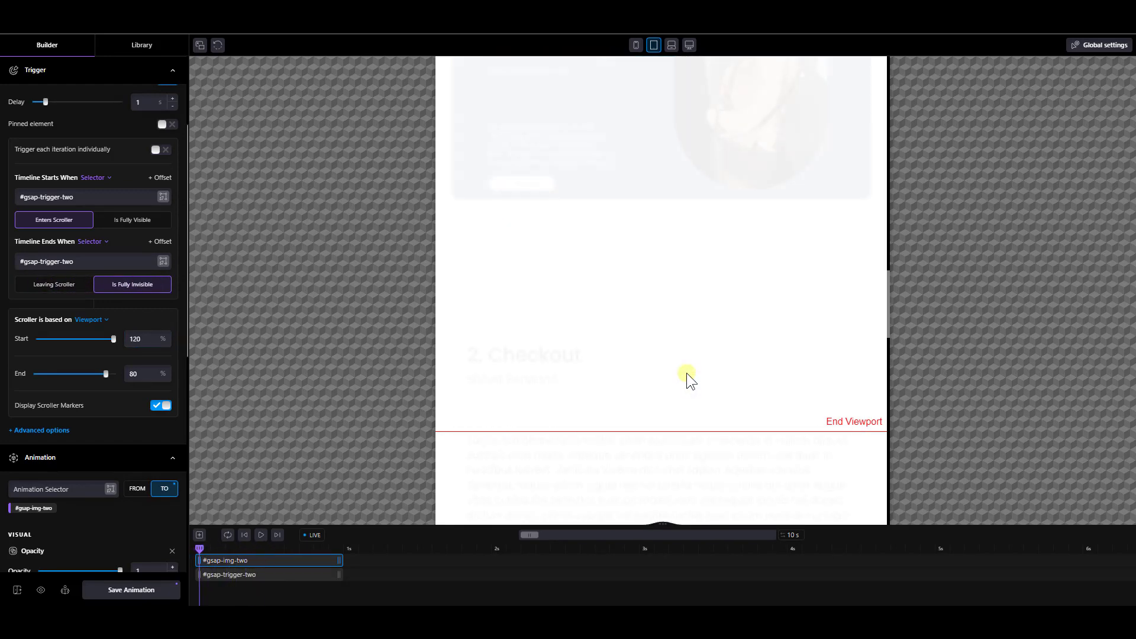
pyautogui.scroll(5, 686, 372)
pyautogui.scroll(-3, 686, 373)
pyautogui.scroll(3, 687, 373)
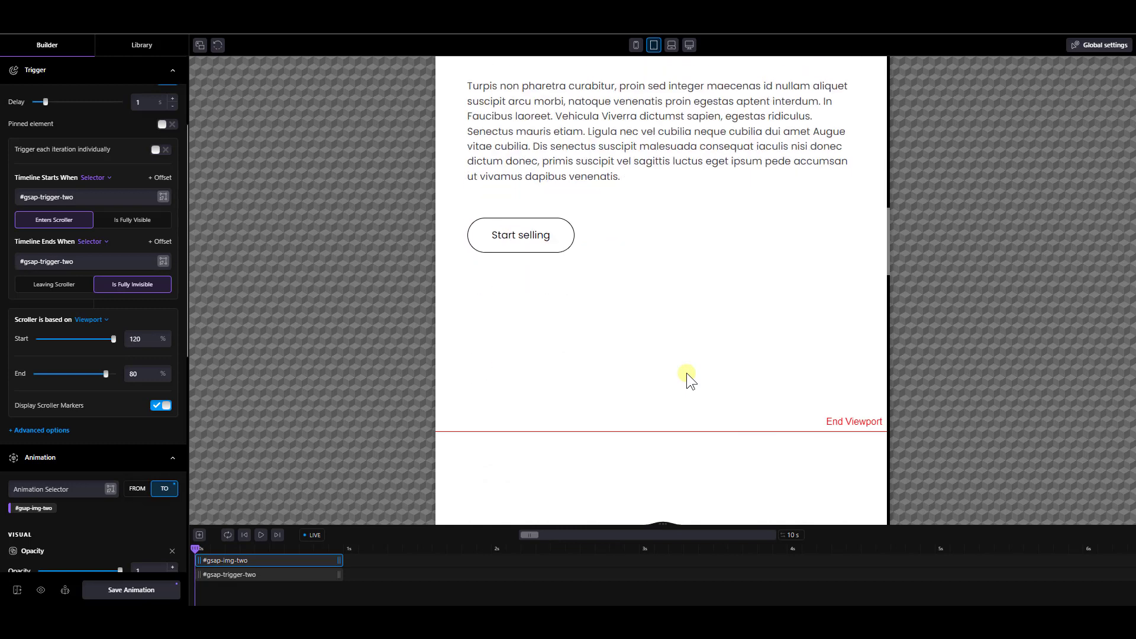
pyautogui.scroll(-1, 687, 373)
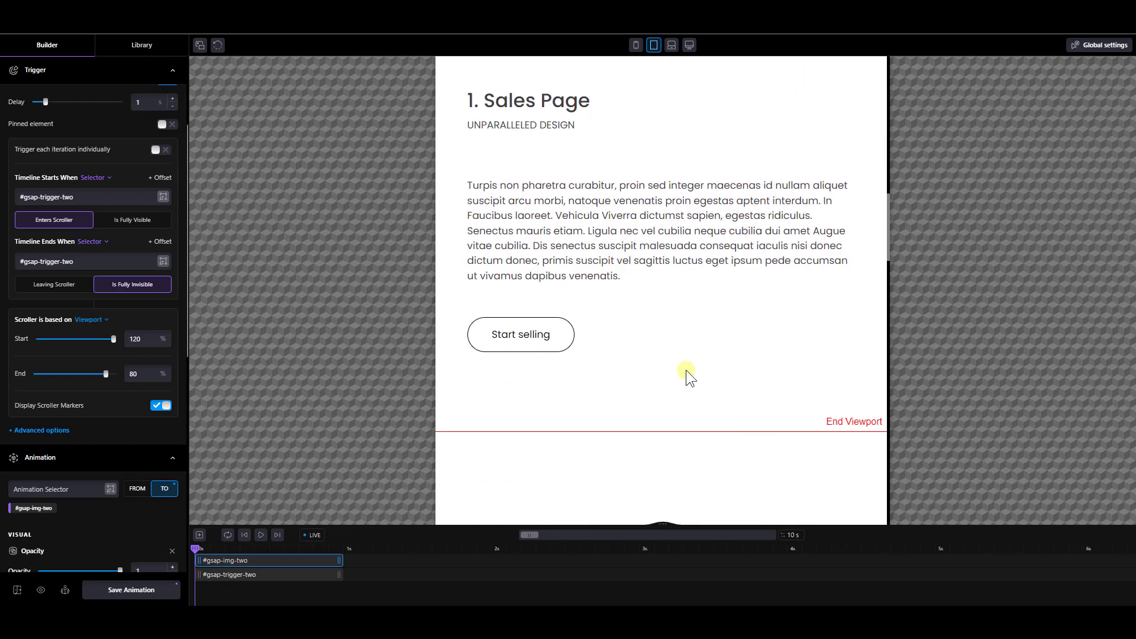
# Step: Offset the #gsap-trigger-two animation to start at about 0.3 s on the timeline and check the Checkout text's fade
pyautogui.click(236, 576)
pyautogui.moveTo(233, 579); pyautogui.dragTo(271, 579)
pyautogui.scroll(-5, 612, 352)
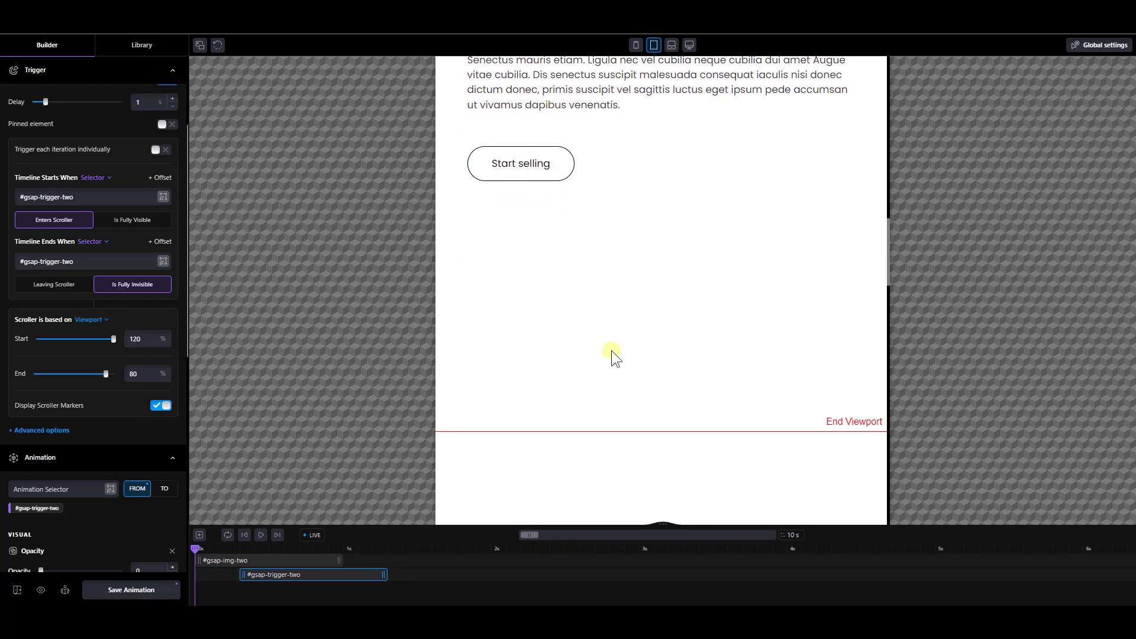
pyautogui.scroll(-2, 612, 351)
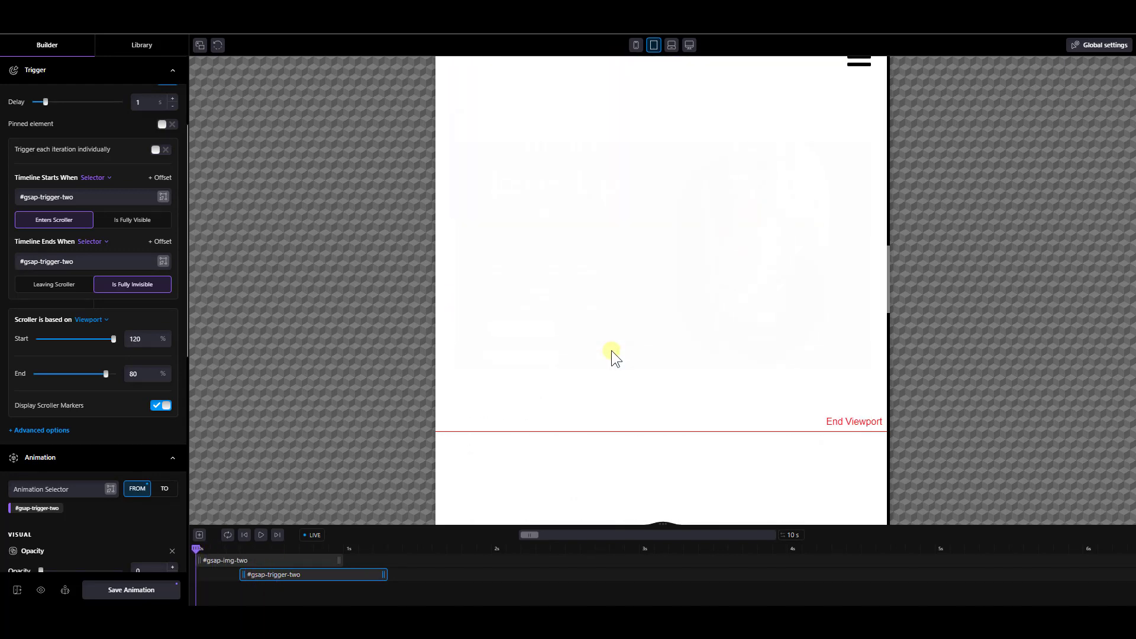
pyautogui.scroll(-4, 612, 351)
pyautogui.scroll(4, 612, 351)
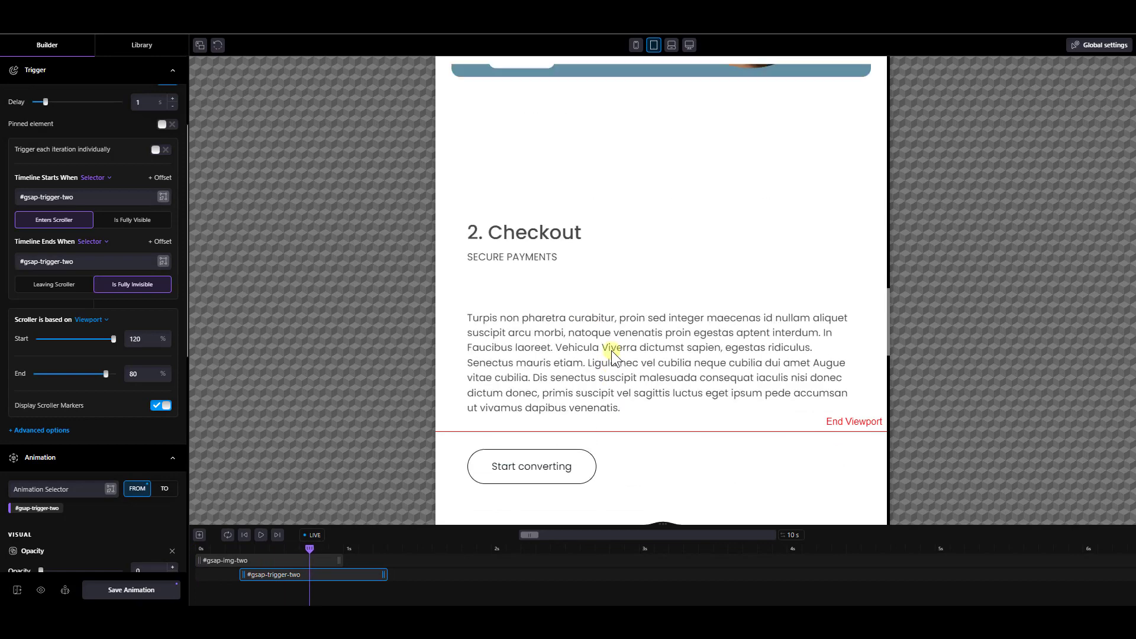
# Step: Shorten the #gsap-img-two animation to about 0.6 s and the #gsap-trigger-two animation to 0.7 s on the timeline
pyautogui.scroll(-1, 611, 351)
pyautogui.scroll(-1, 611, 350)
pyautogui.scroll(5, 612, 351)
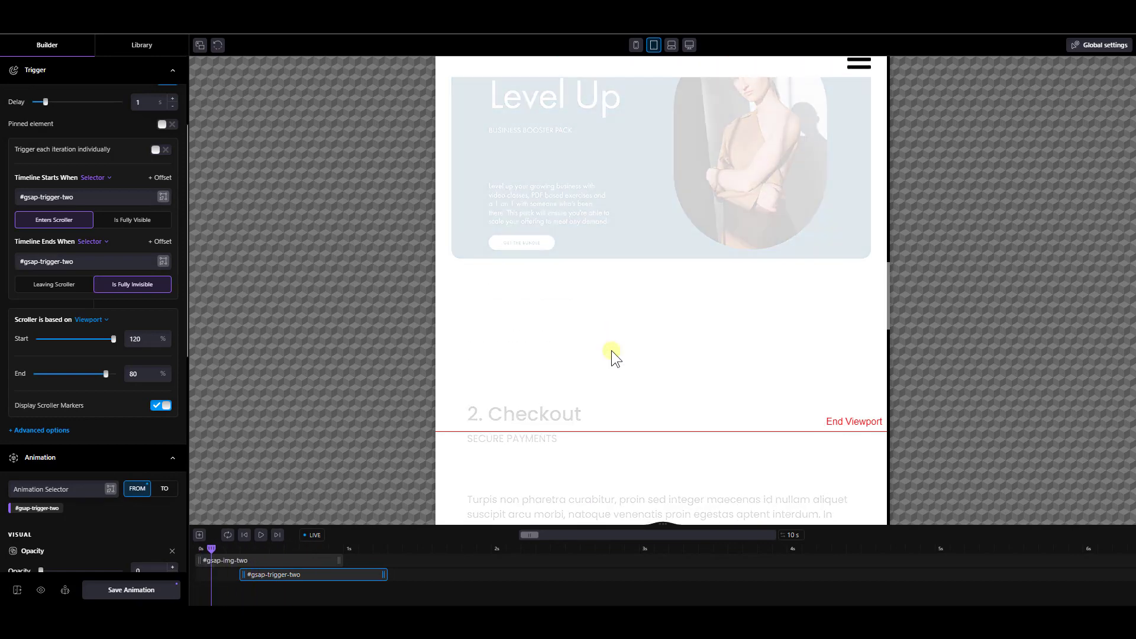
pyautogui.scroll(-4, 612, 350)
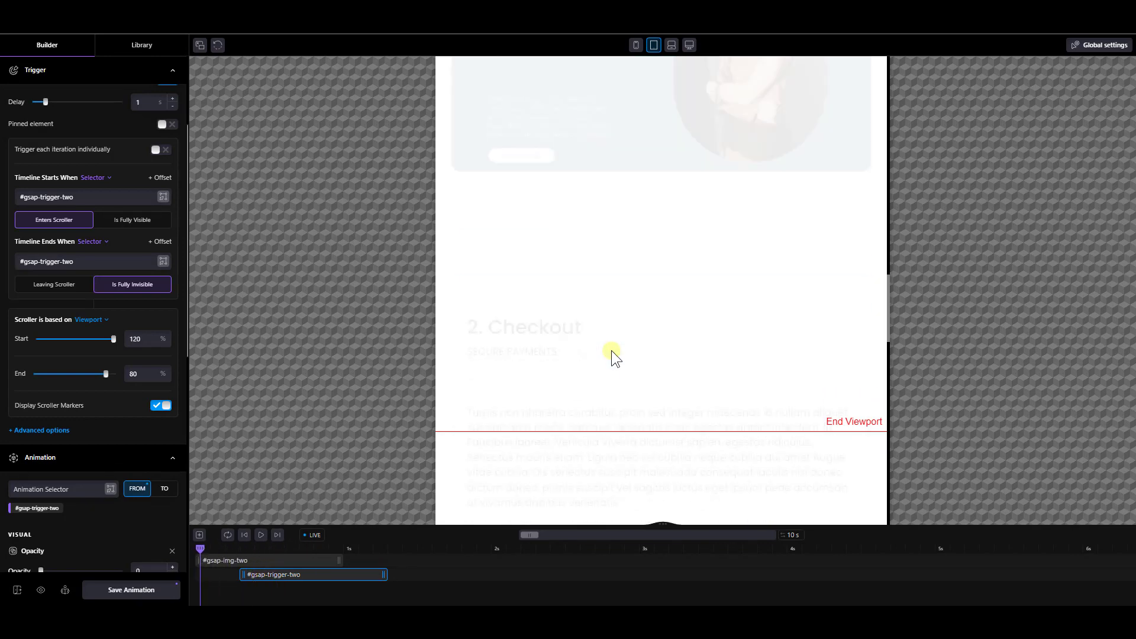
pyautogui.scroll(2, 612, 350)
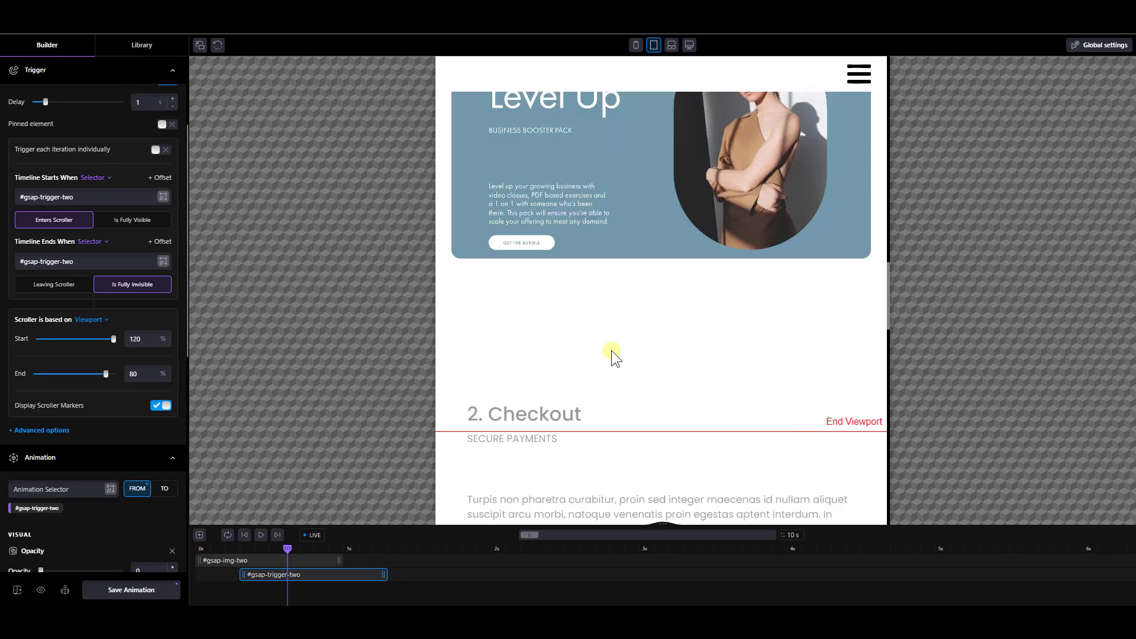
pyautogui.scroll(3, 612, 350)
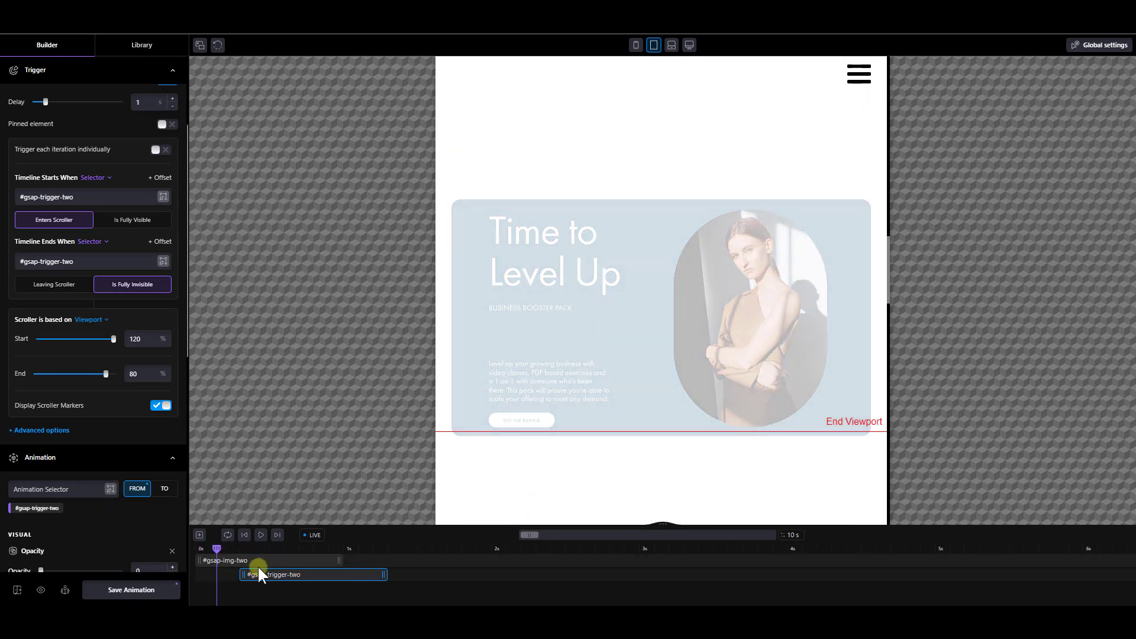
pyautogui.moveTo(338, 560); pyautogui.dragTo(286, 559)
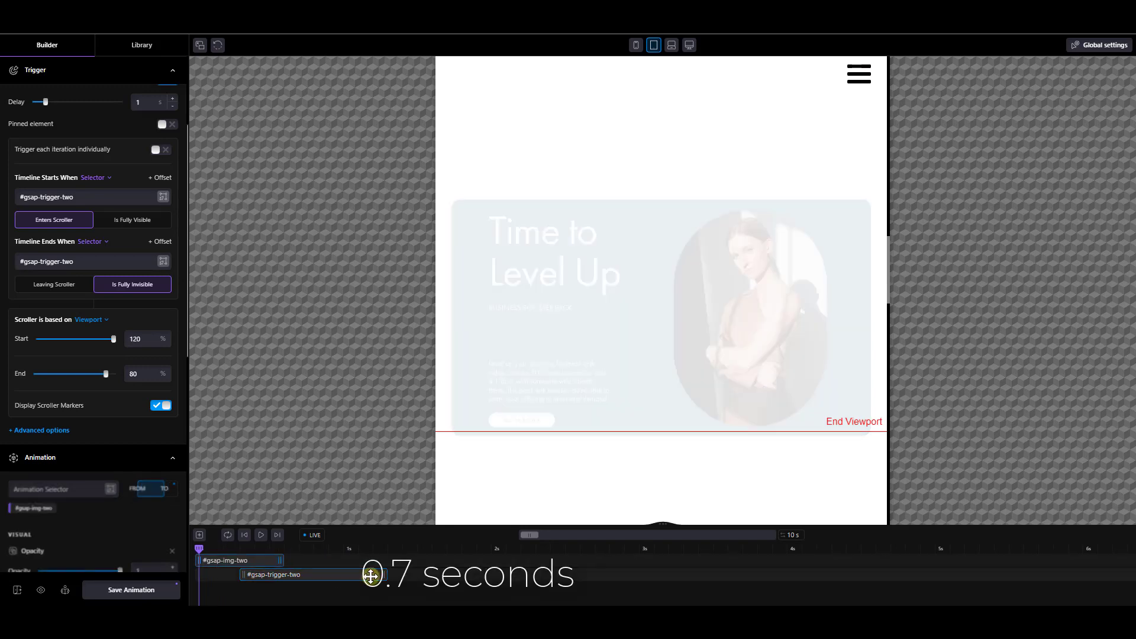
pyautogui.moveTo(383, 575); pyautogui.dragTo(335, 580)
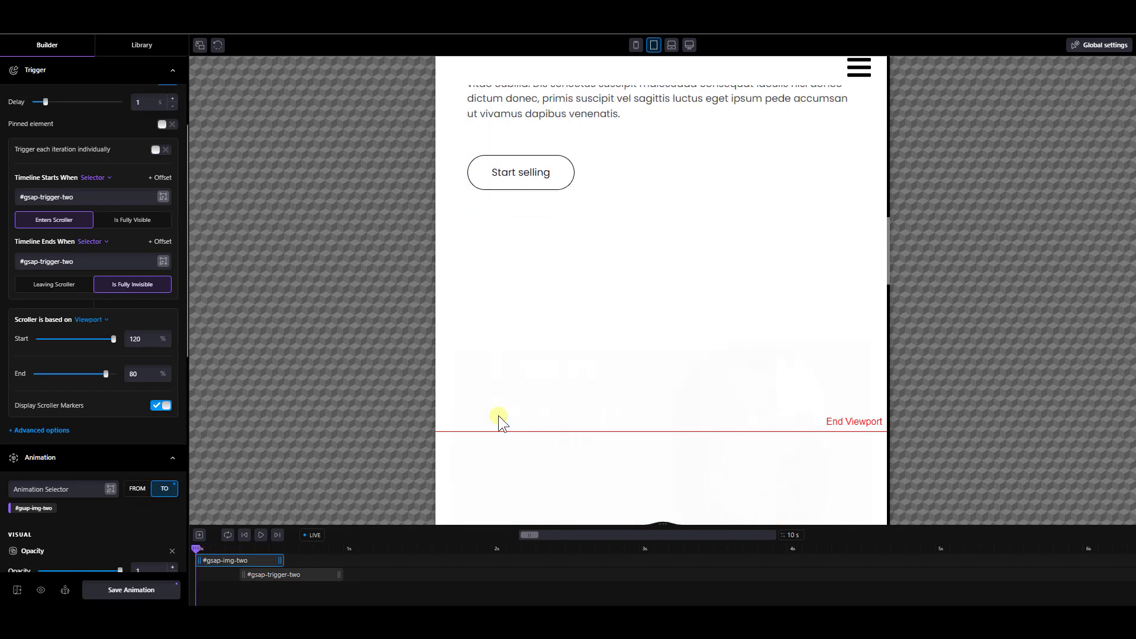